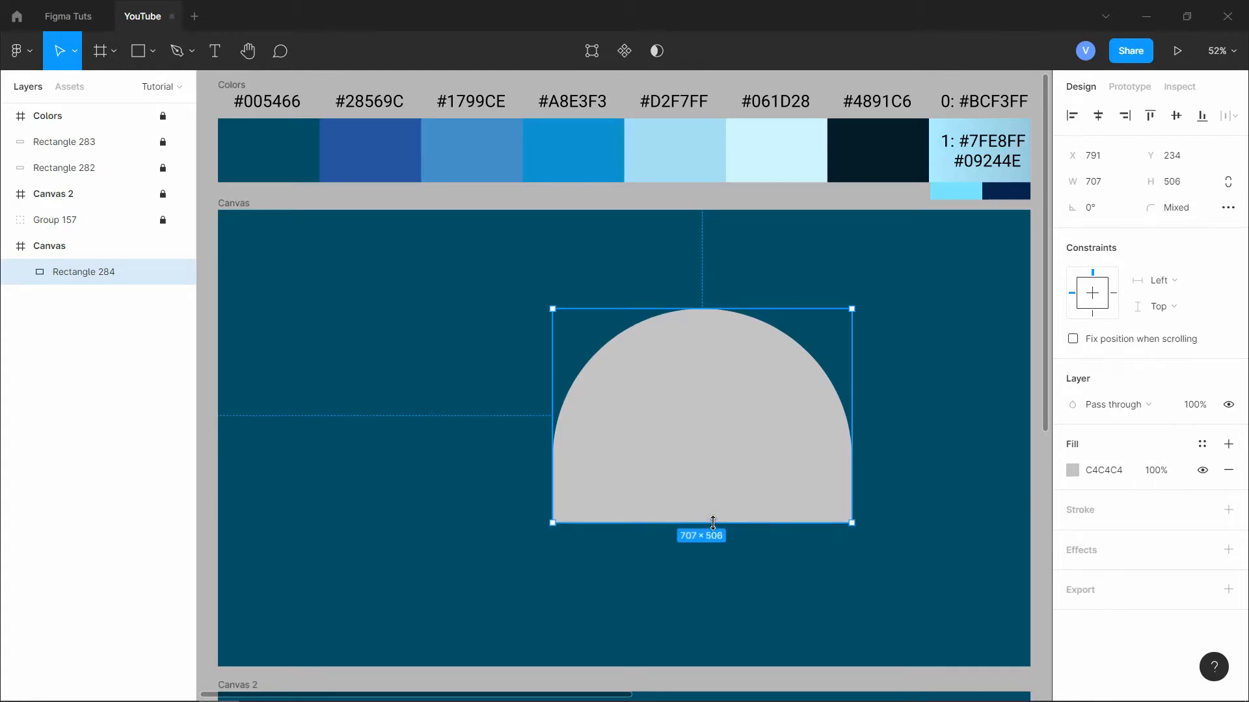
# - Move the grey dome shape to X 1135, Y 199 in the canvas's right half and delete the black trial line
pyautogui.moveTo(728, 435); pyautogui.dragTo(873, 423)
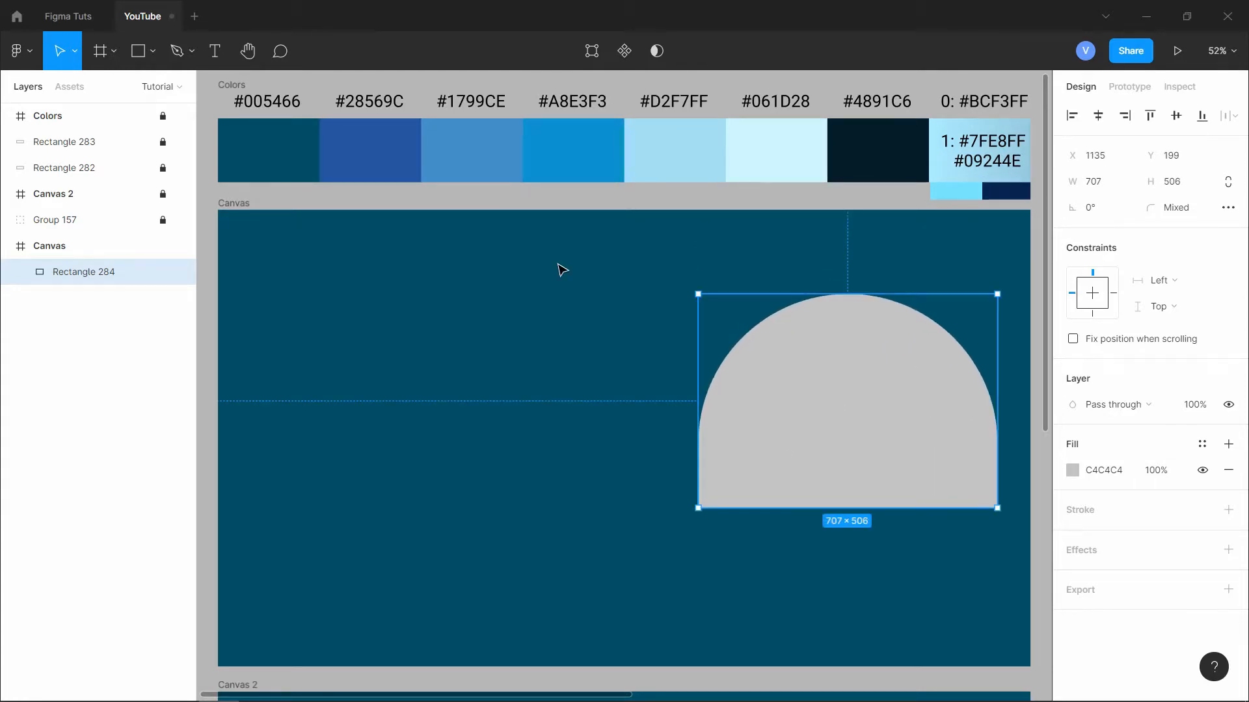
pyautogui.click(565, 296)
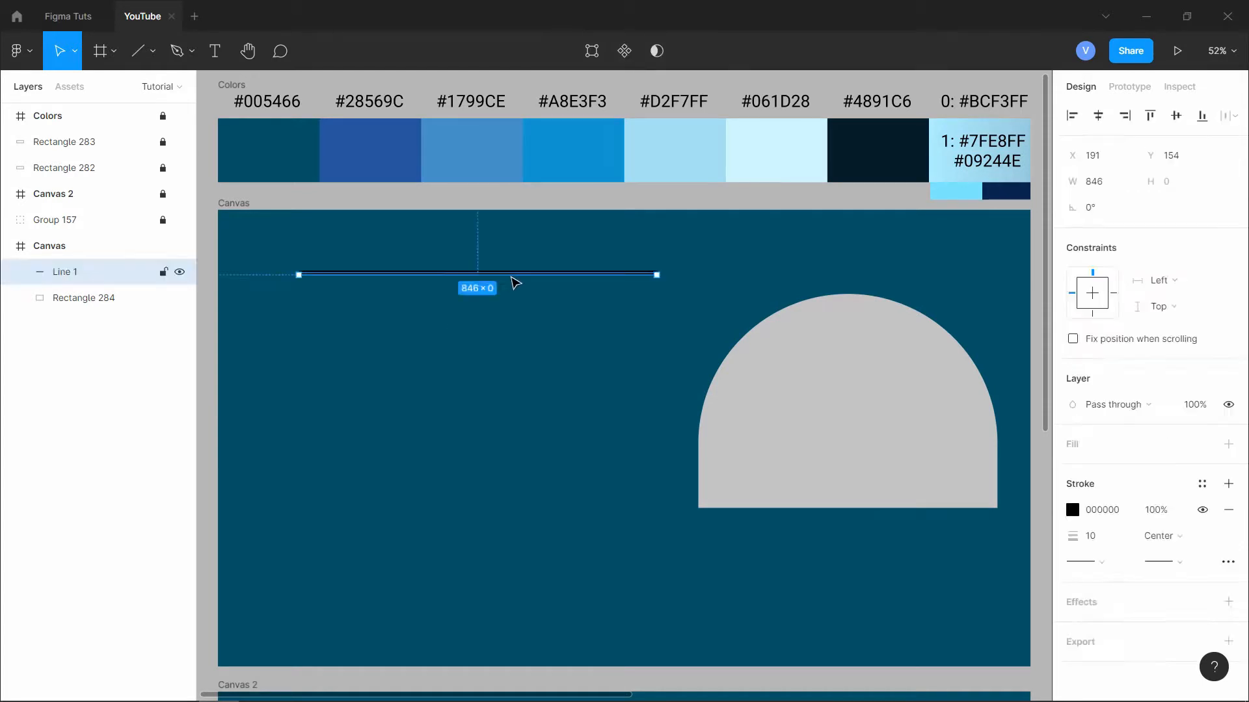
pyautogui.press('Delete')
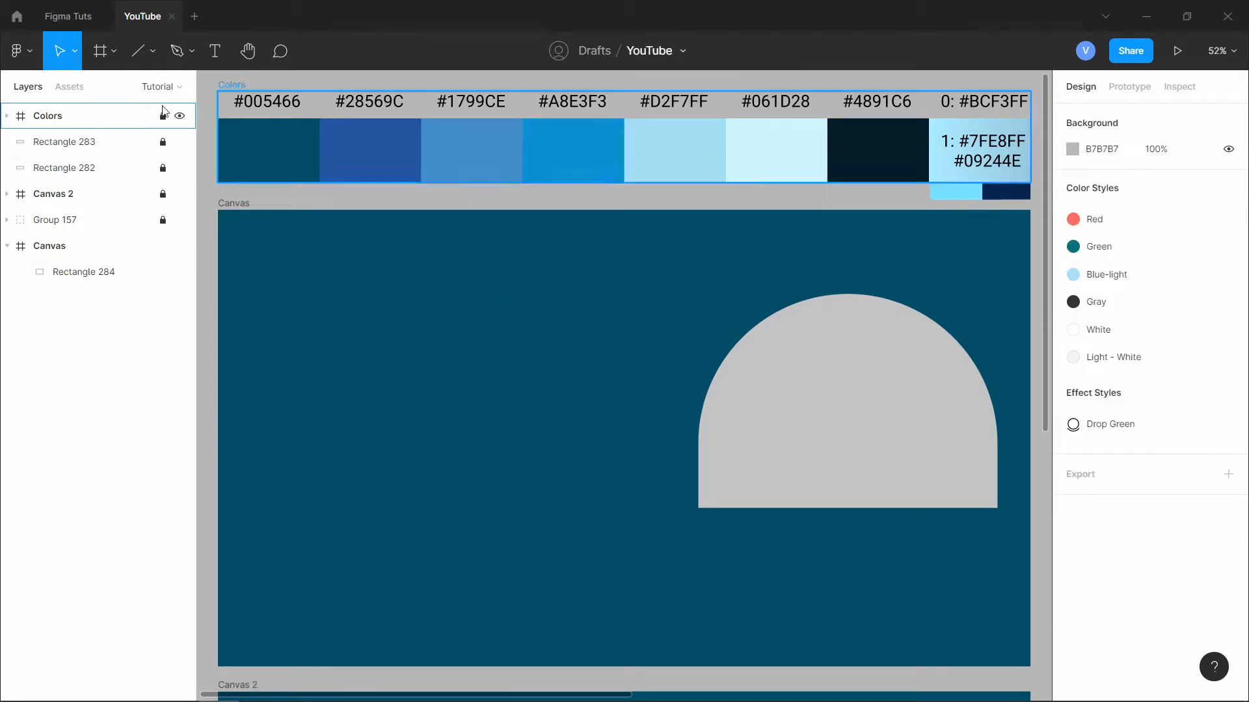
# - Draw a horizontal line about 780 px wide in the canvas's left half and set its stroke width to 10
pyautogui.press('l')
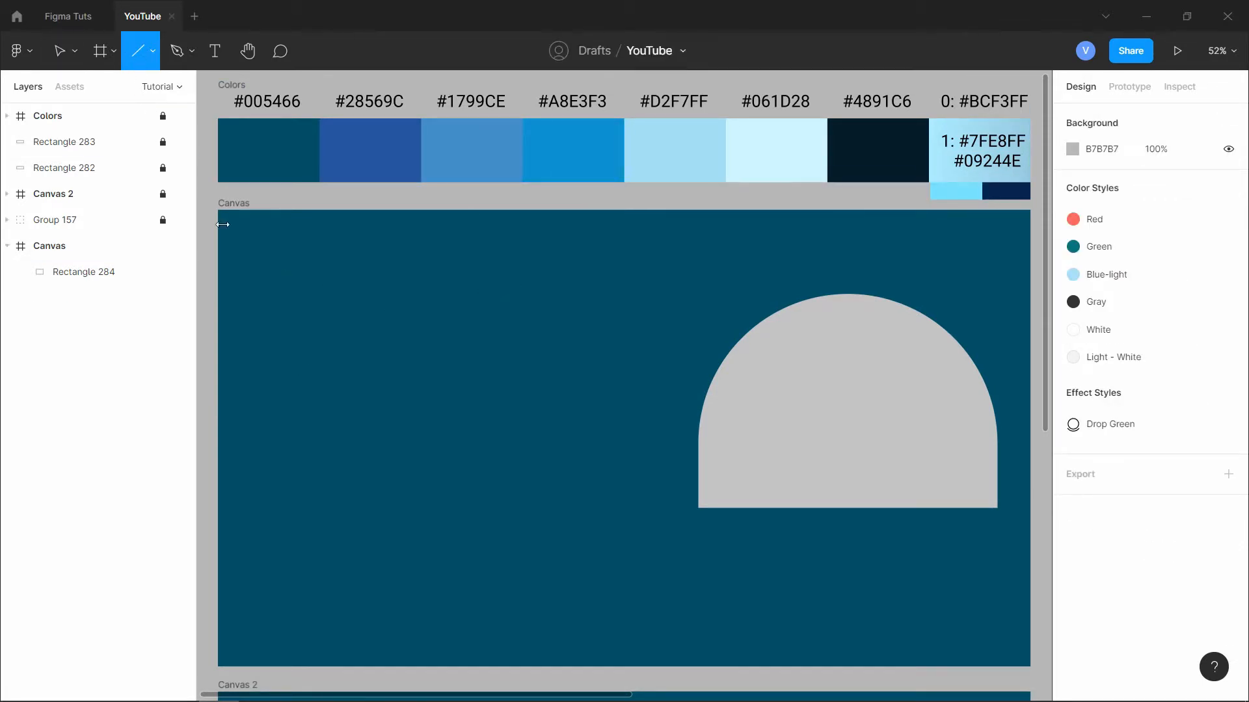
pyautogui.moveTo(294, 317)
pyautogui.mouseDown()
pyautogui.moveTo(594, 340)
pyautogui.moveTo(625, 325)
pyautogui.mouseUp()
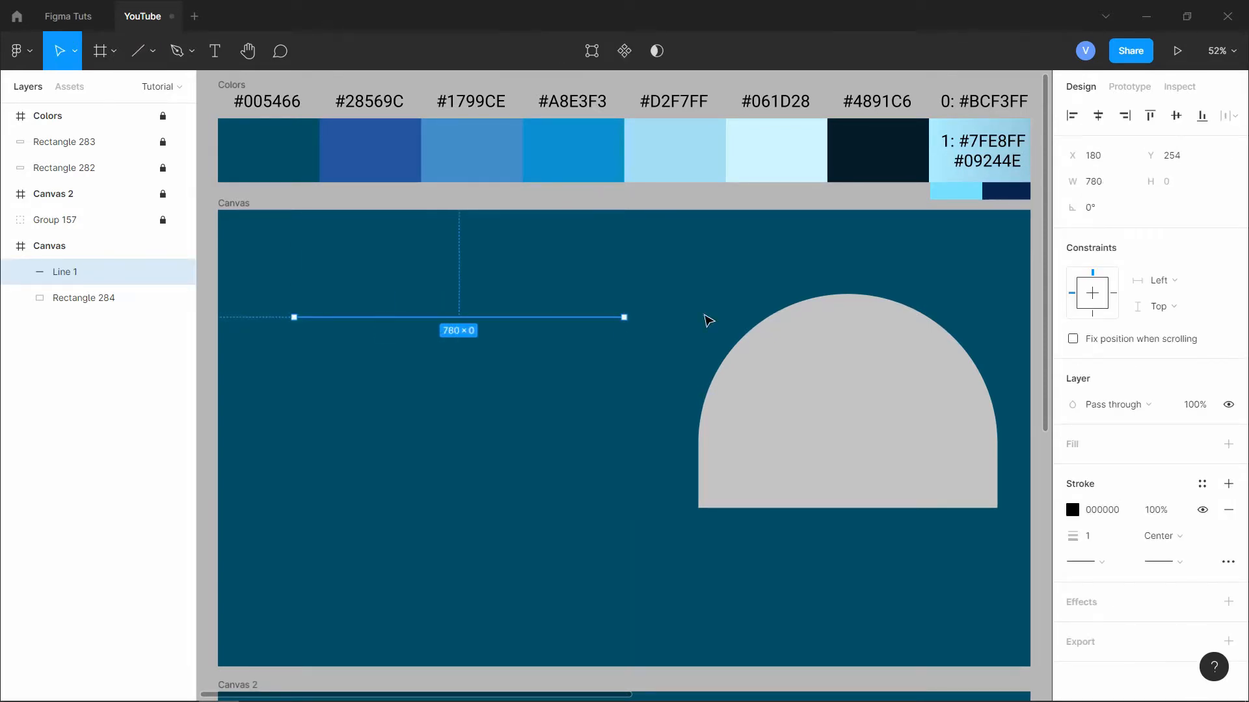
pyautogui.click(1104, 540)
pyautogui.write('10')
pyautogui.press('Return')
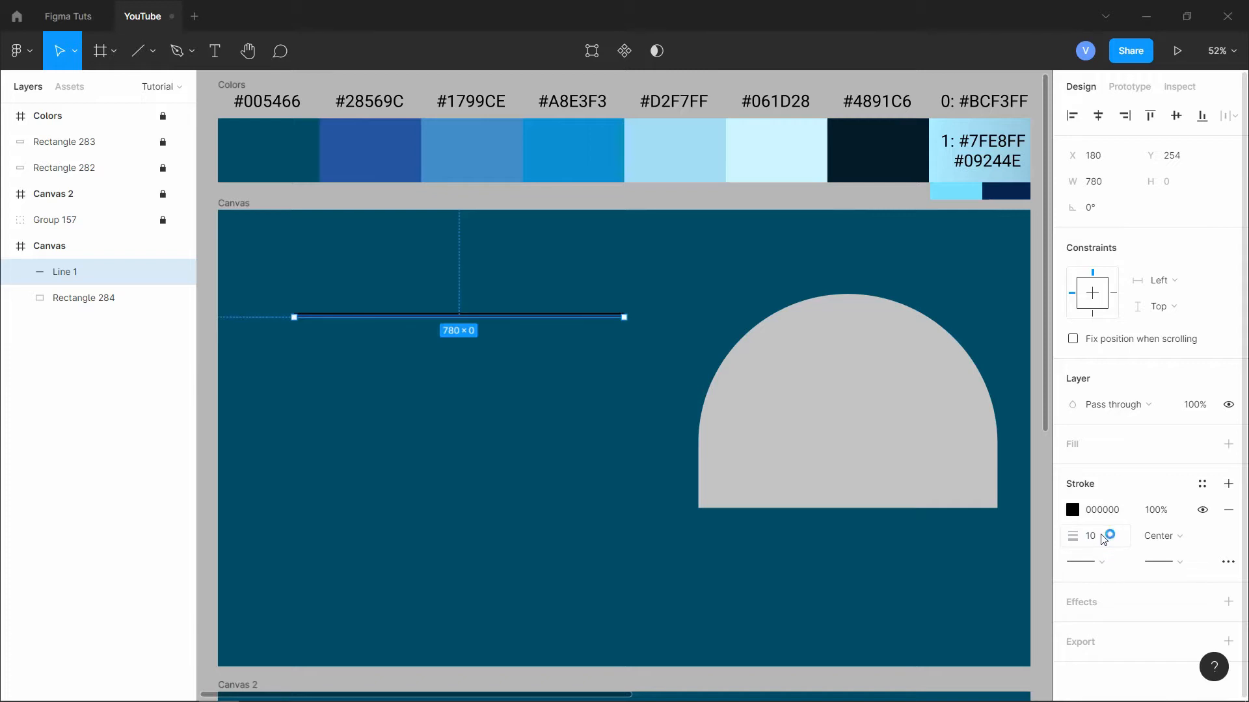
# - Change the horizontal line's stroke colour to white (FFFFFF)
pyautogui.click(1073, 510)
pyautogui.moveTo(906, 336); pyautogui.dragTo(778, 268)
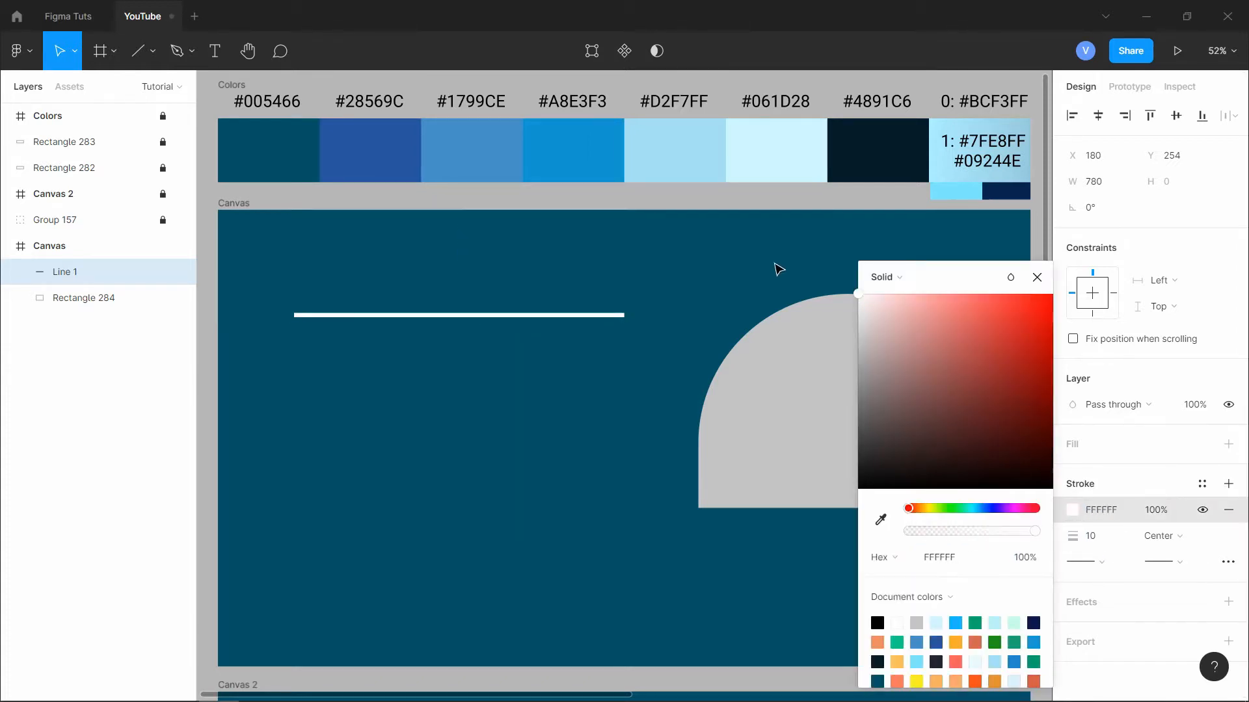
pyautogui.click(865, 298)
pyautogui.click(544, 318)
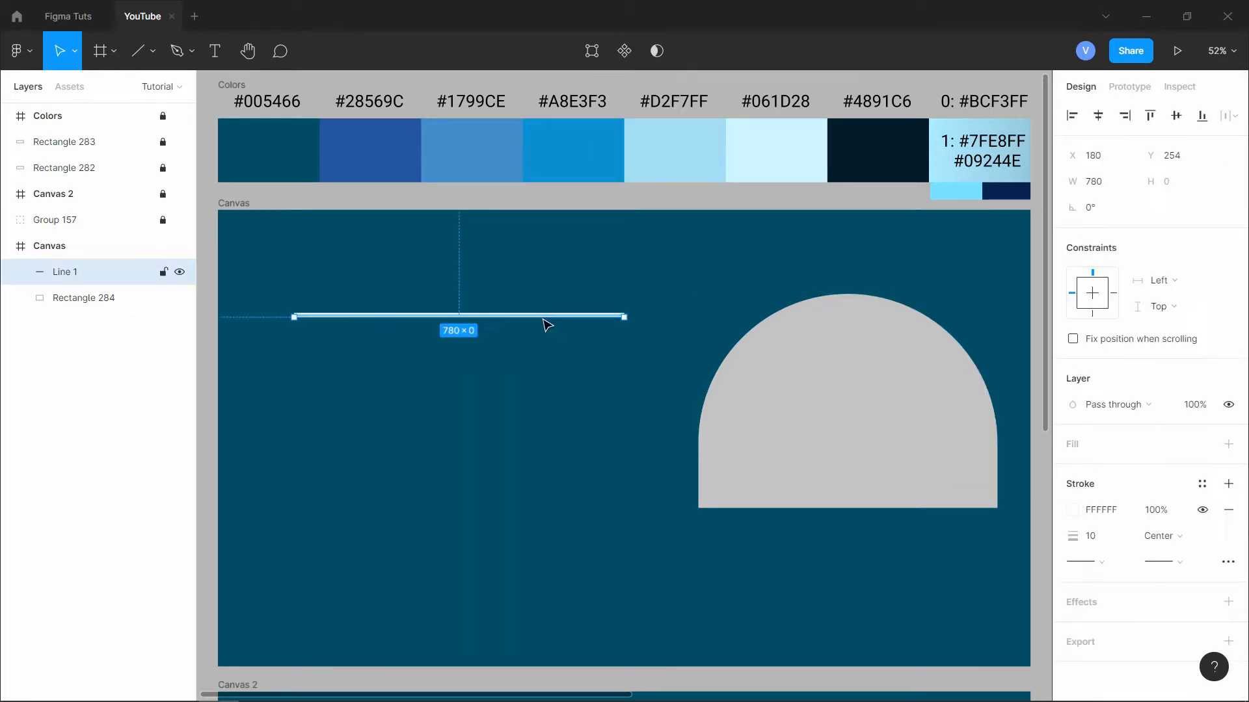
# - Duplicate the white line downward five times at 100 px intervals, making six parallel horizontal lines
pyautogui.moveTo(527, 317); pyautogui.dragTo(529, 362)
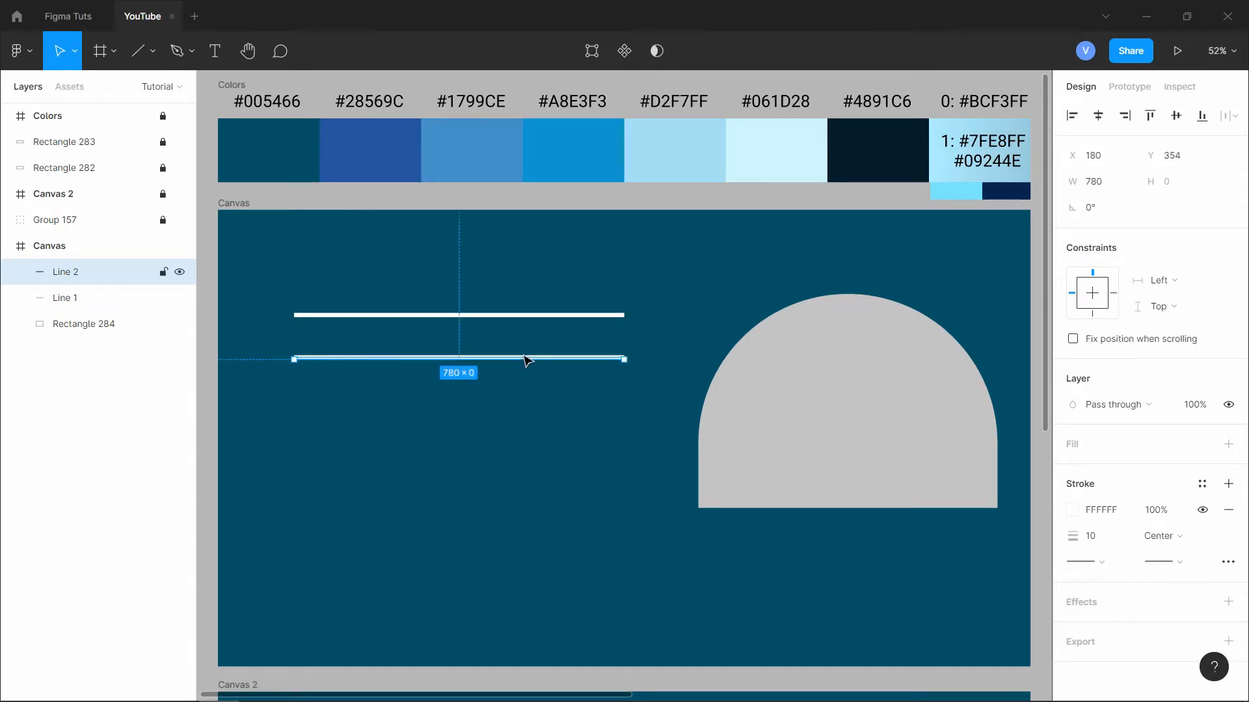
pyautogui.hotkey('ctrl', 'd')
pyautogui.hotkey('ctrl', 'd')
pyautogui.hotkey('ctrl', 'd')
pyautogui.hotkey('ctrl', 'd')
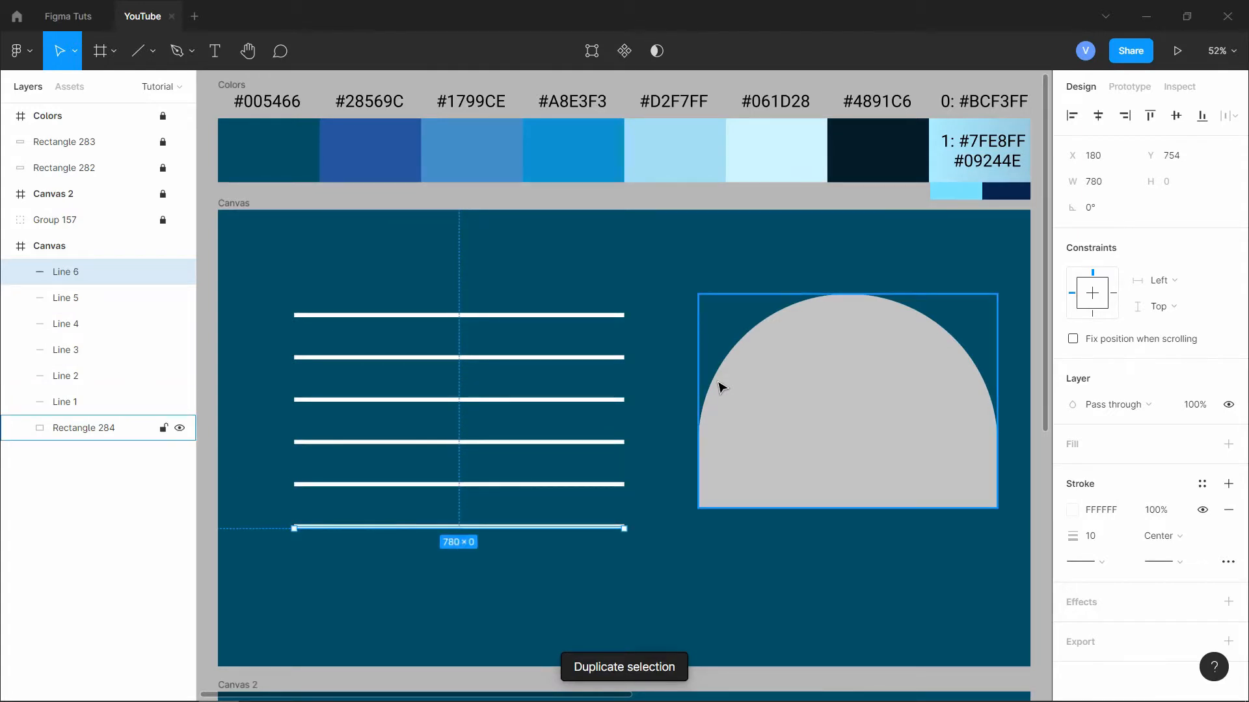
# - Group the six horizontal white lines
pyautogui.moveTo(563, 290); pyautogui.dragTo(539, 541)
pyautogui.hotkey('ctrl', 'g')
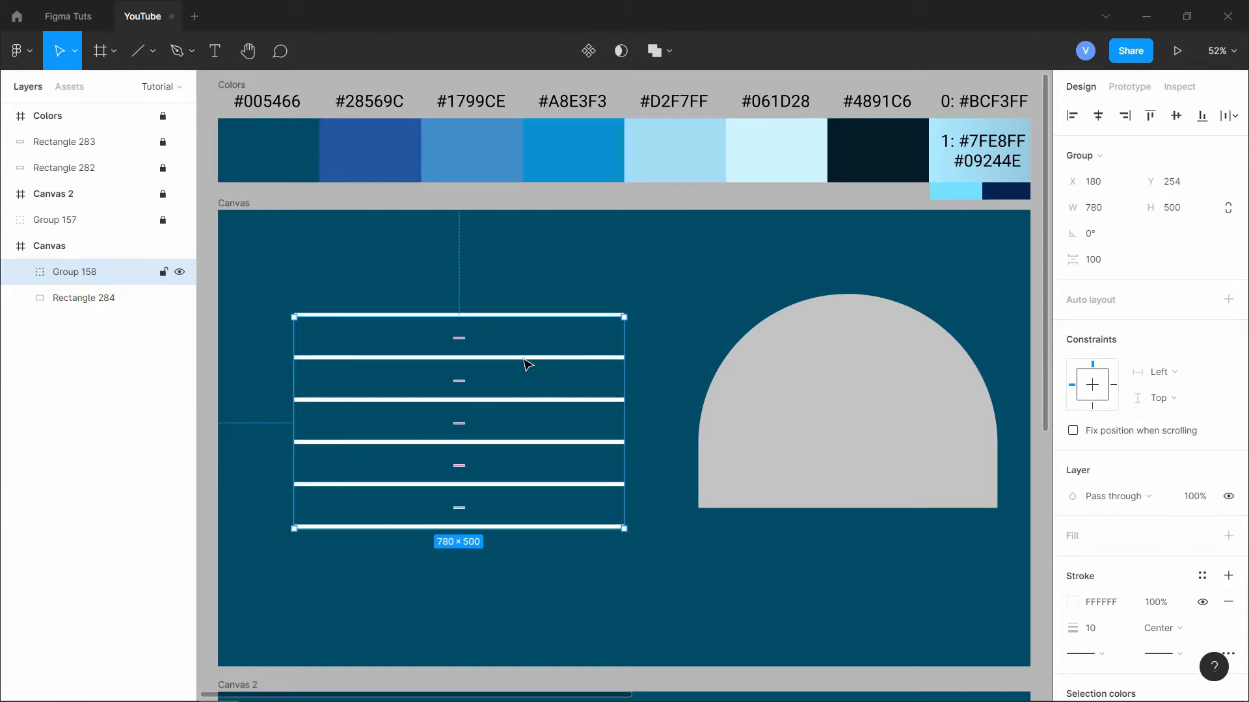
pyautogui.moveTo(527, 365)
pyautogui.mouseDown()
pyautogui.moveTo(526, 341)
pyautogui.moveTo(530, 362)
pyautogui.mouseUp()
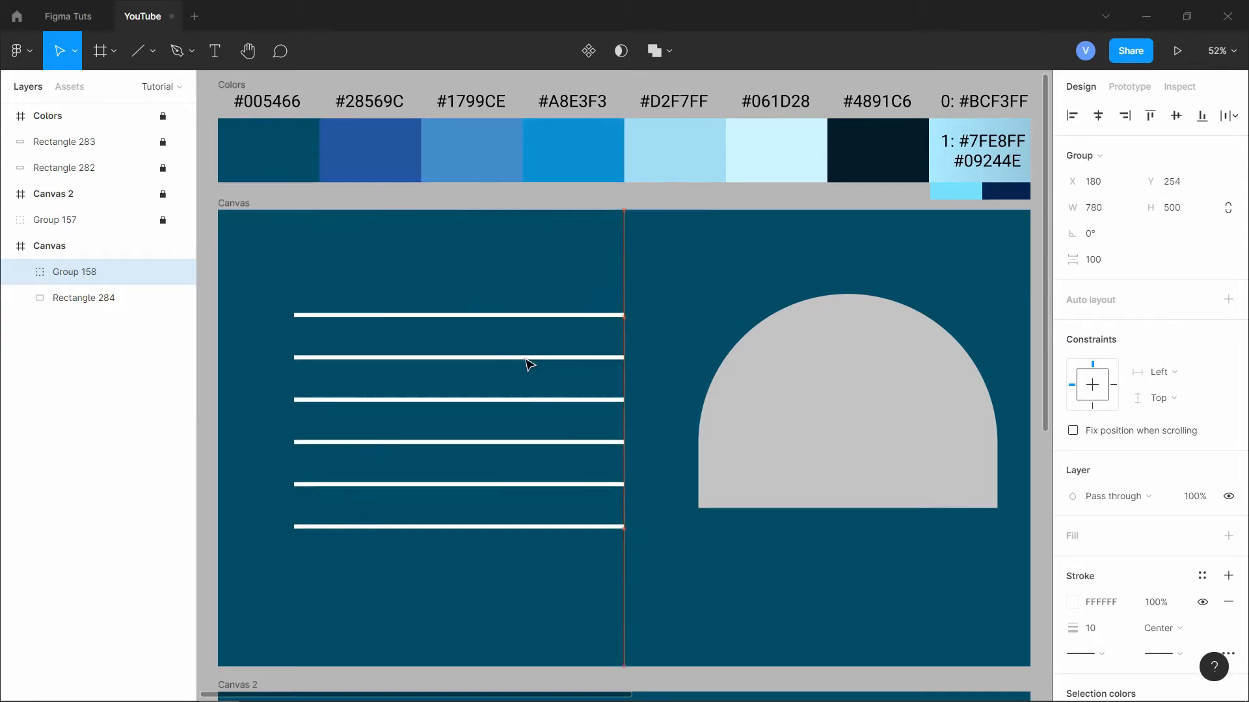
pyautogui.click(387, 324)
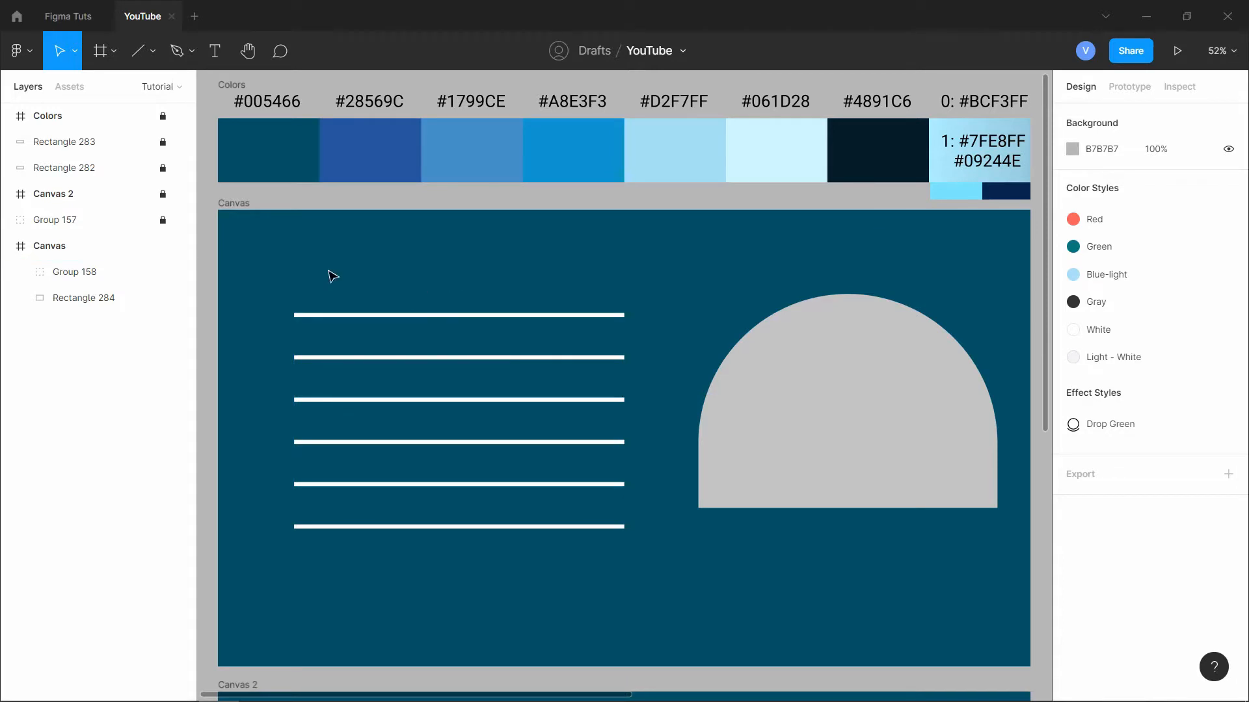
# - Draw a vertical line about 106 px long between the top two horizontal lines near their left end, with stroke width 15
pyautogui.press('l')
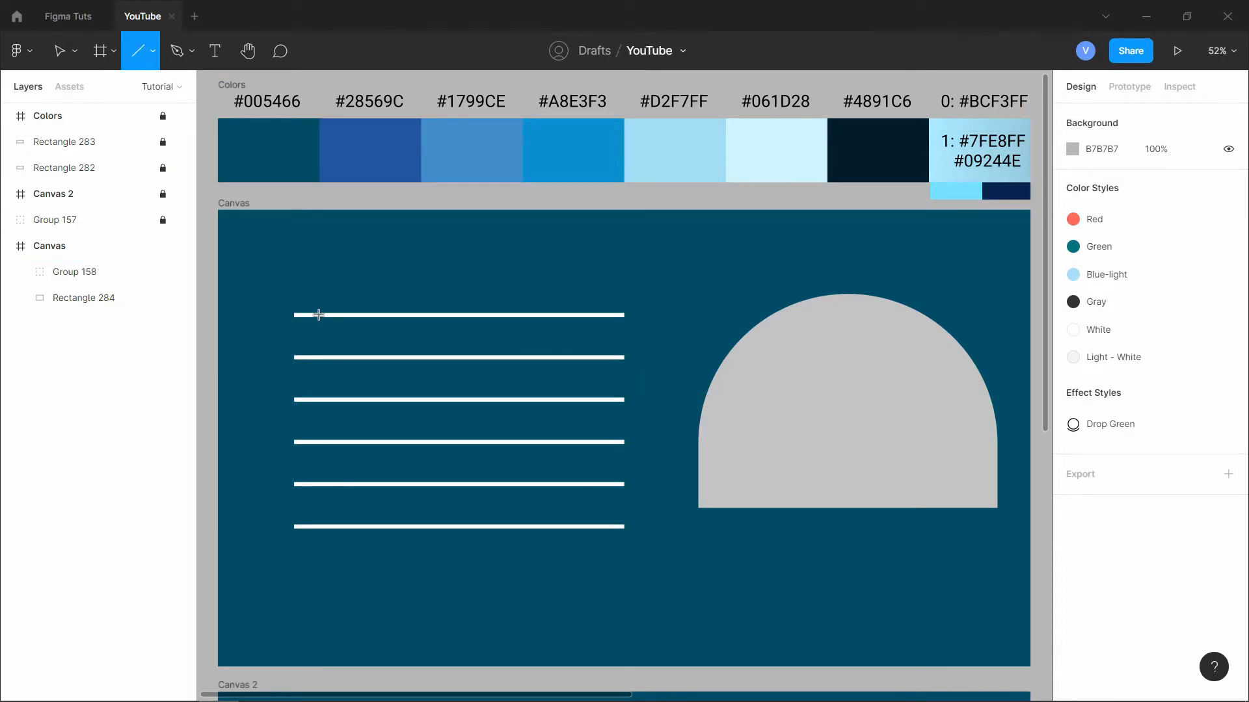
pyautogui.moveTo(318, 315); pyautogui.dragTo(321, 358)
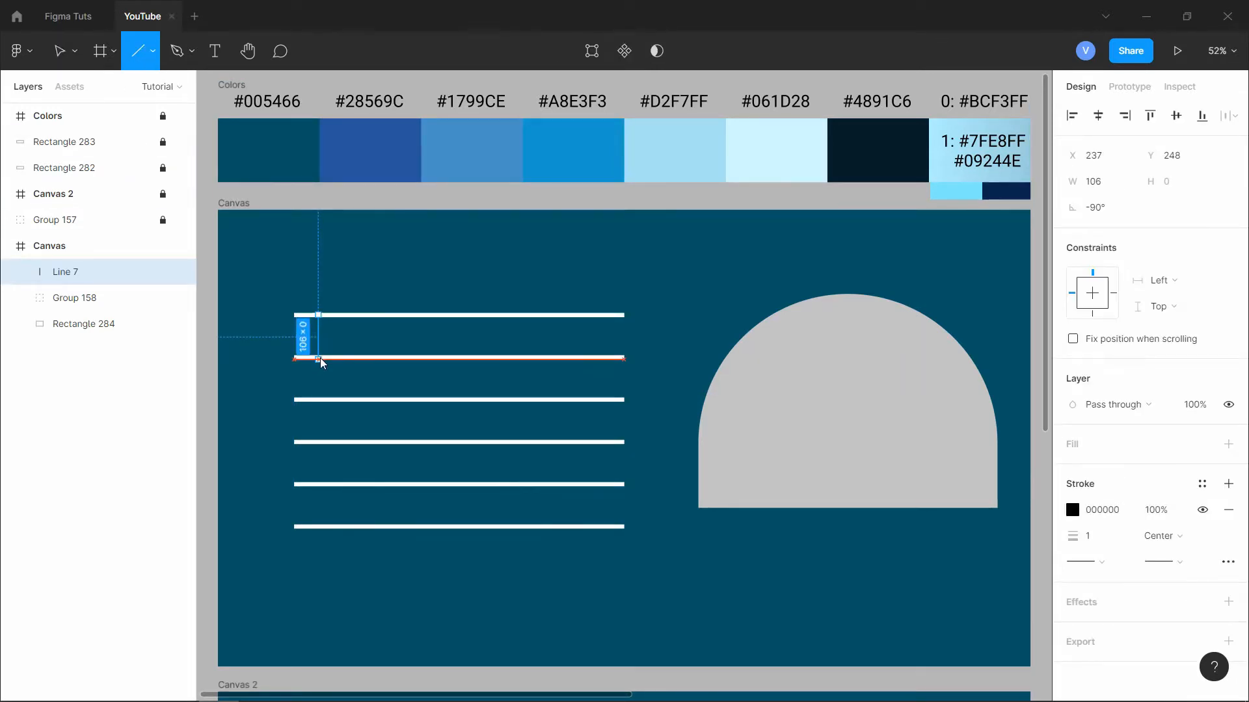
pyautogui.click(1103, 536)
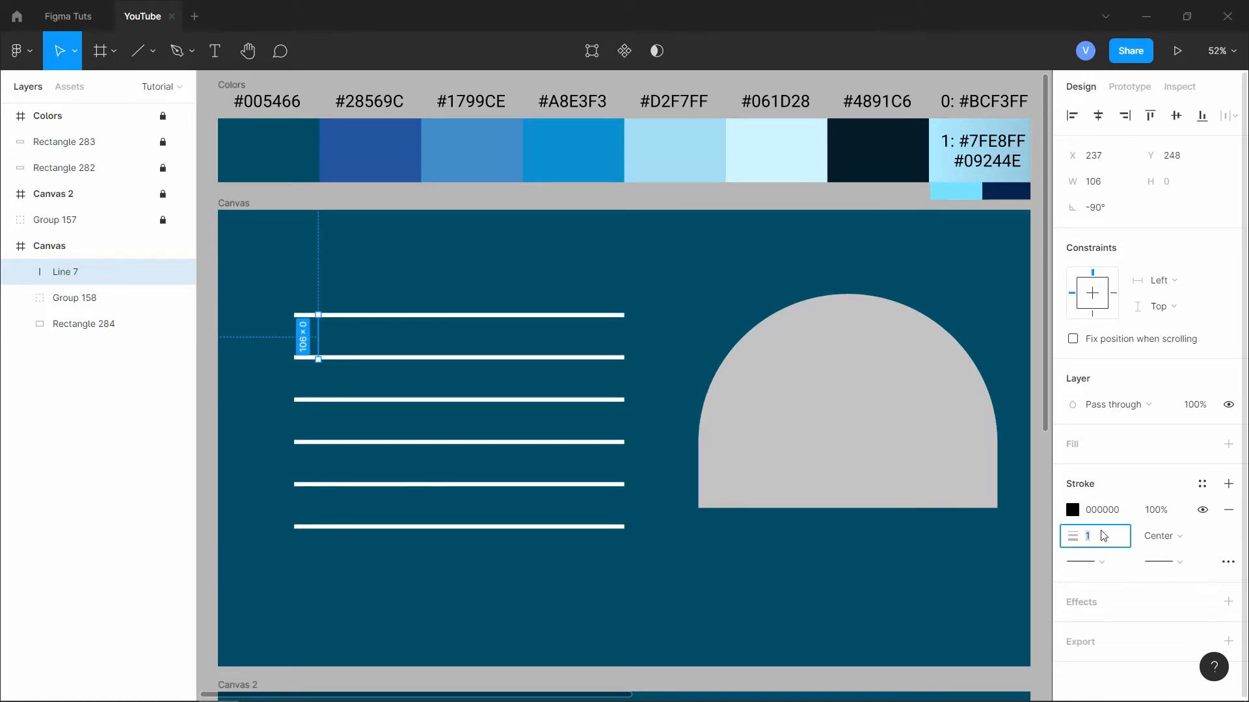
pyautogui.press('Return')
# - Change the vertical line's stroke colour to white (FFFFFF)
pyautogui.click(1076, 513)
pyautogui.moveTo(978, 384); pyautogui.dragTo(789, 258)
pyautogui.click(474, 280)
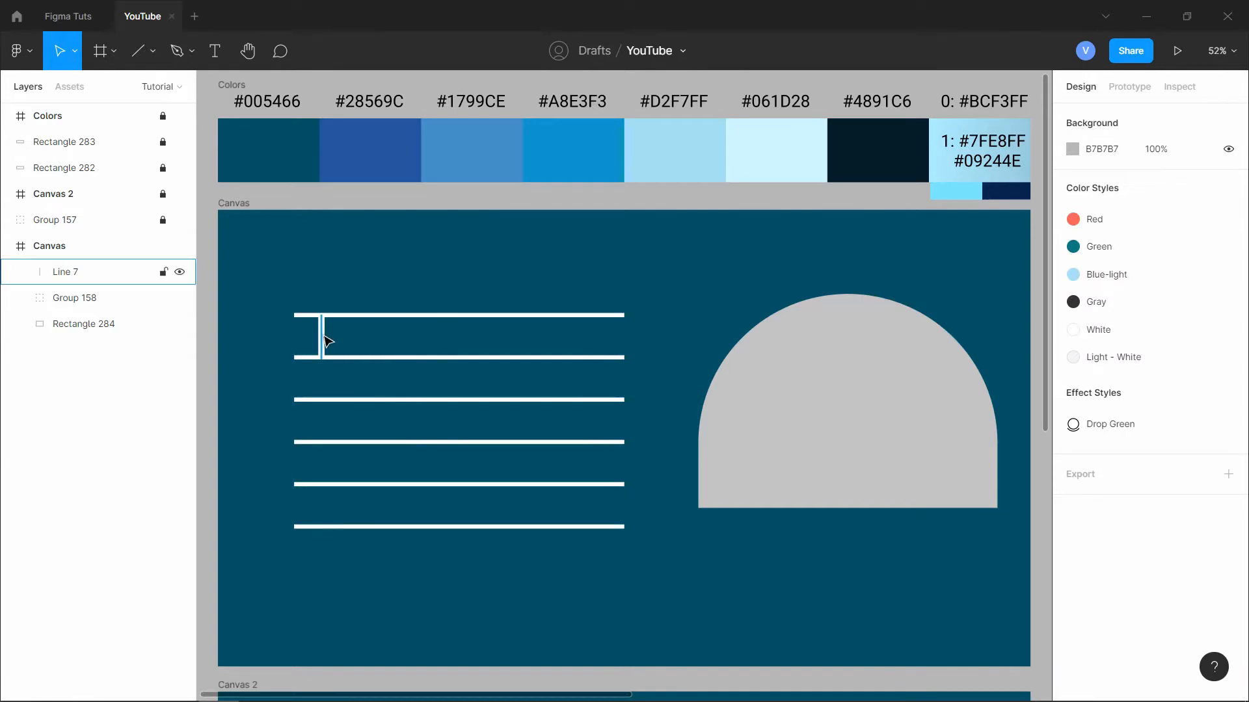
# - Duplicate the vertical line to the right five times at 159 px intervals along the first brick row
pyautogui.moveTo(326, 341); pyautogui.dragTo(390, 349)
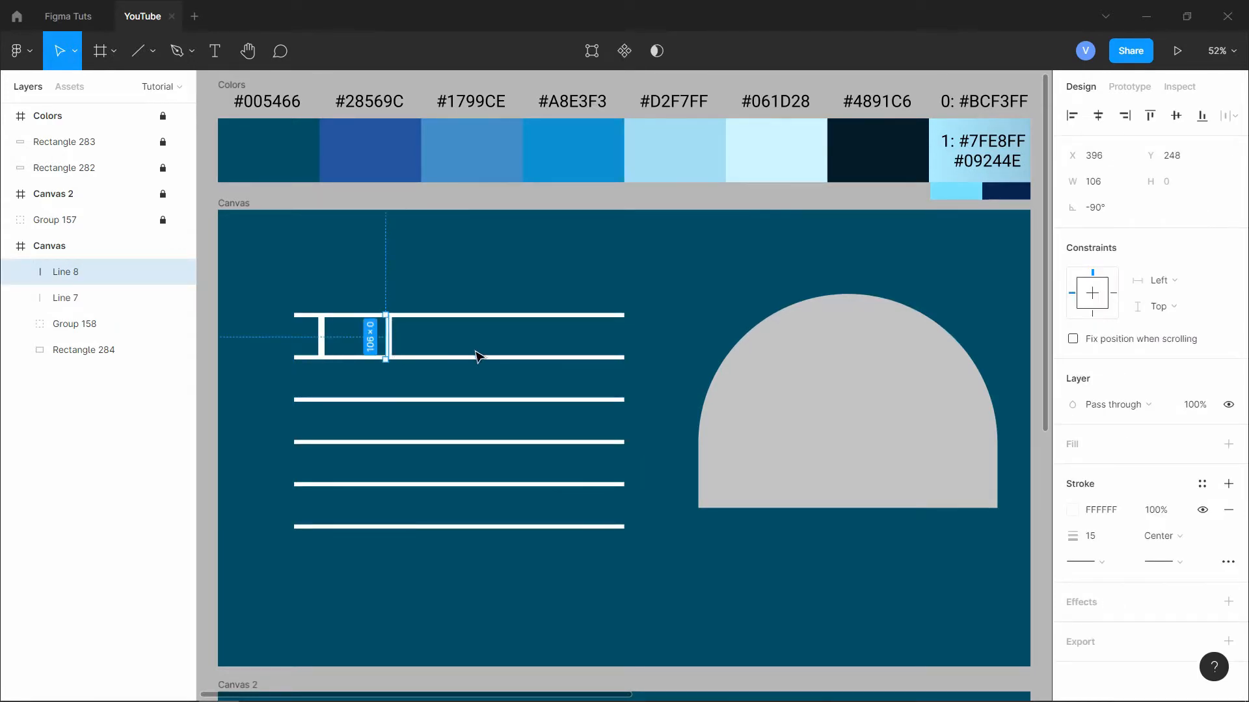
pyautogui.hotkey('ctrl', 'd')
pyautogui.hotkey('ctrl', 'd')
pyautogui.hotkey('ctrl', 'd')
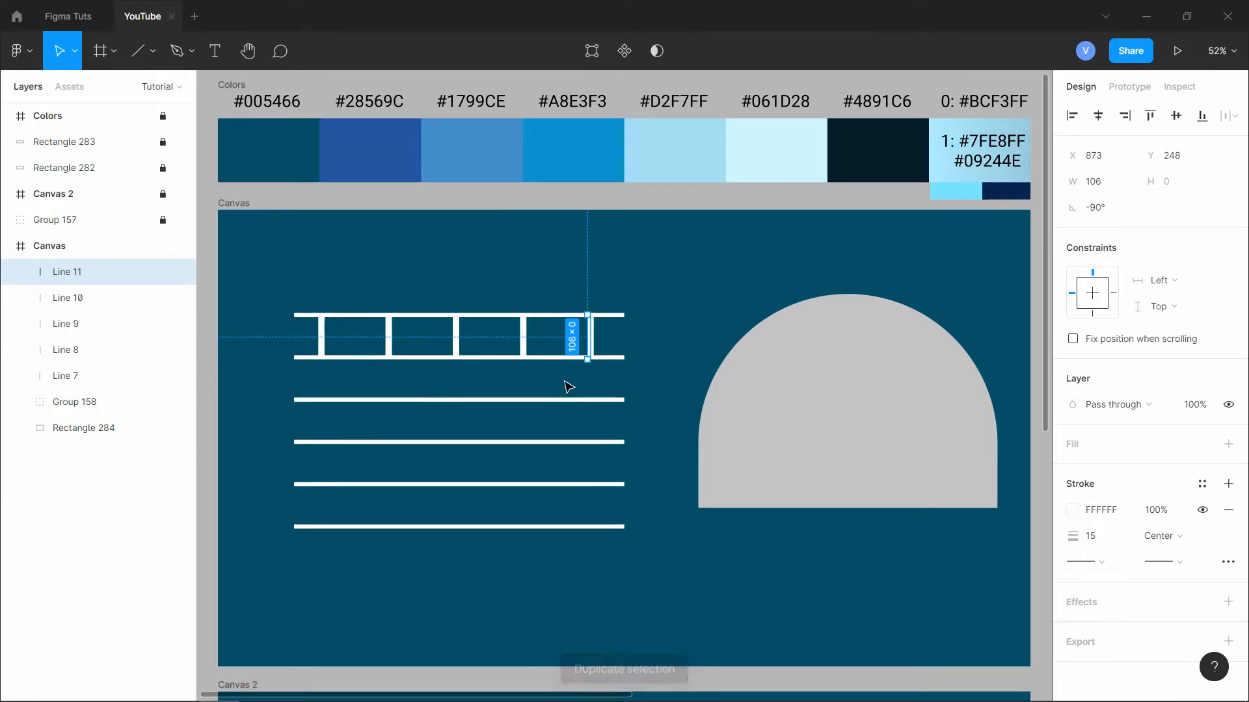
pyautogui.hotkey('ctrl', 'd')
# - Select all six vertical lines of the first brick row and group them
pyautogui.keyDown('shift'); pyautogui.click(589, 343); pyautogui.keyUp('shift')
pyautogui.keyDown('shift'); pyautogui.click(524, 343); pyautogui.keyUp('shift')
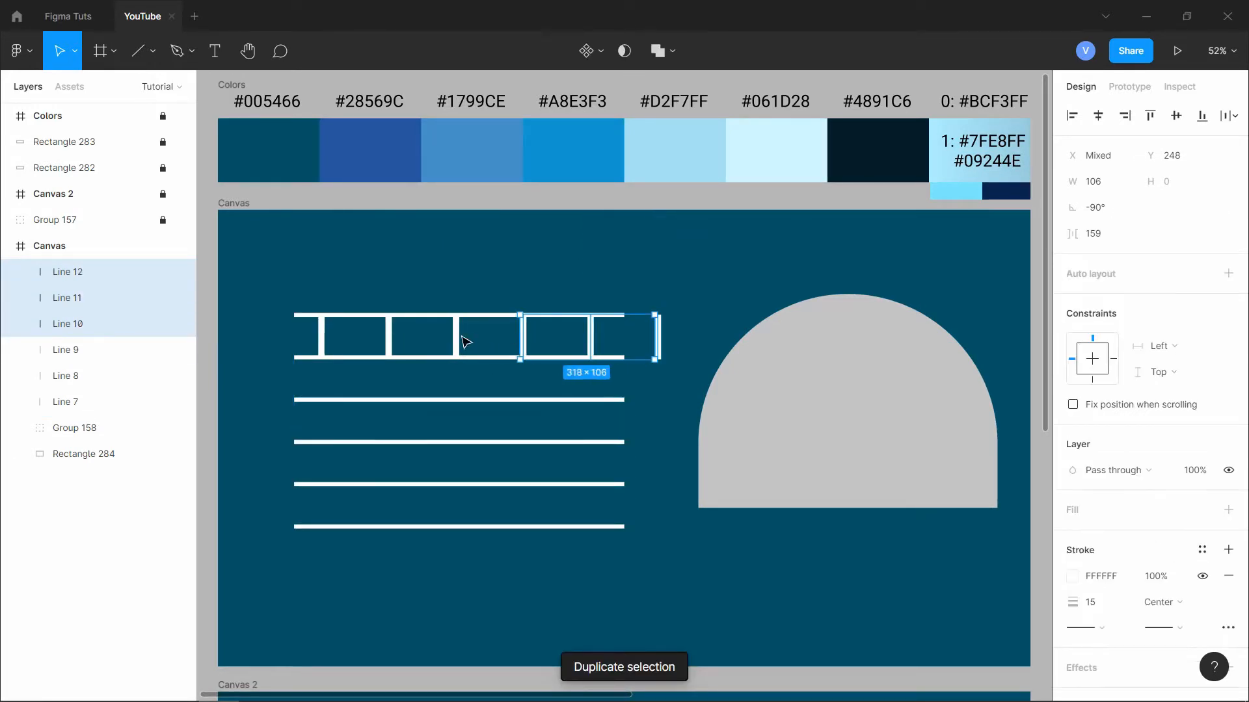
pyautogui.keyDown('shift'); pyautogui.click(457, 343); pyautogui.keyUp('shift')
pyautogui.keyDown('shift'); pyautogui.click(389, 343); pyautogui.keyUp('shift')
pyautogui.keyDown('shift'); pyautogui.click(322, 345); pyautogui.keyUp('shift')
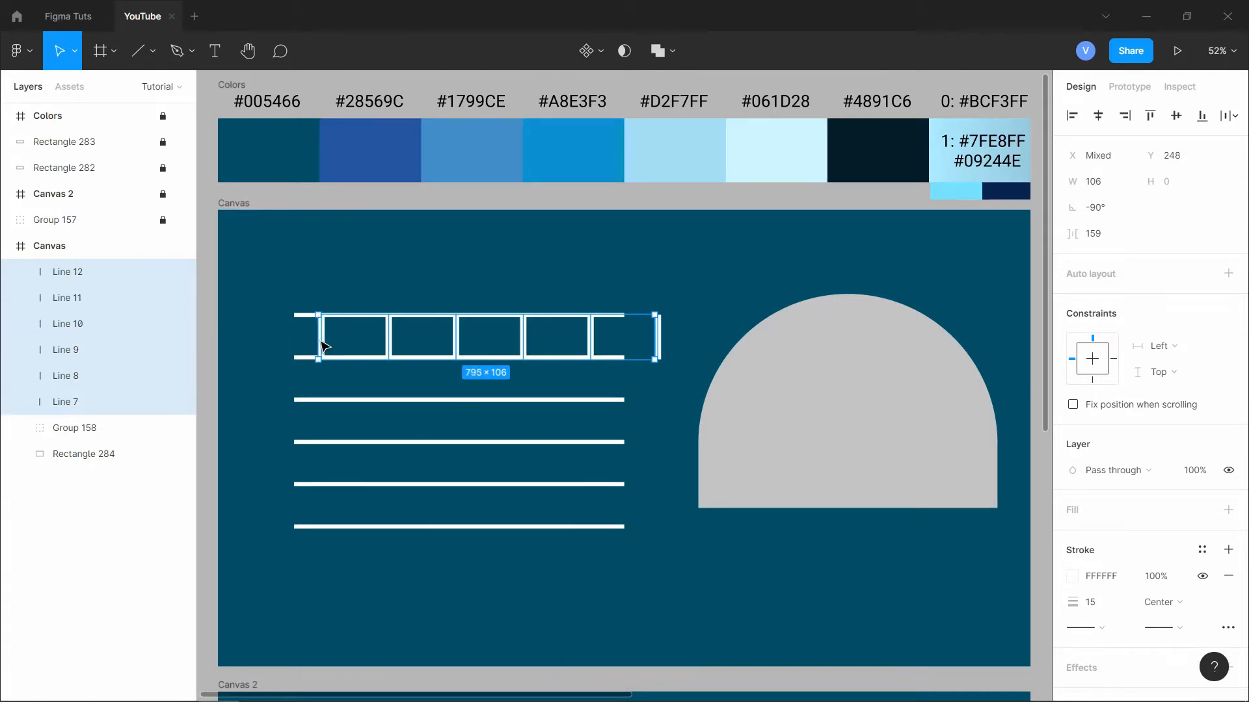
pyautogui.hotkey('ctrl', 'g')
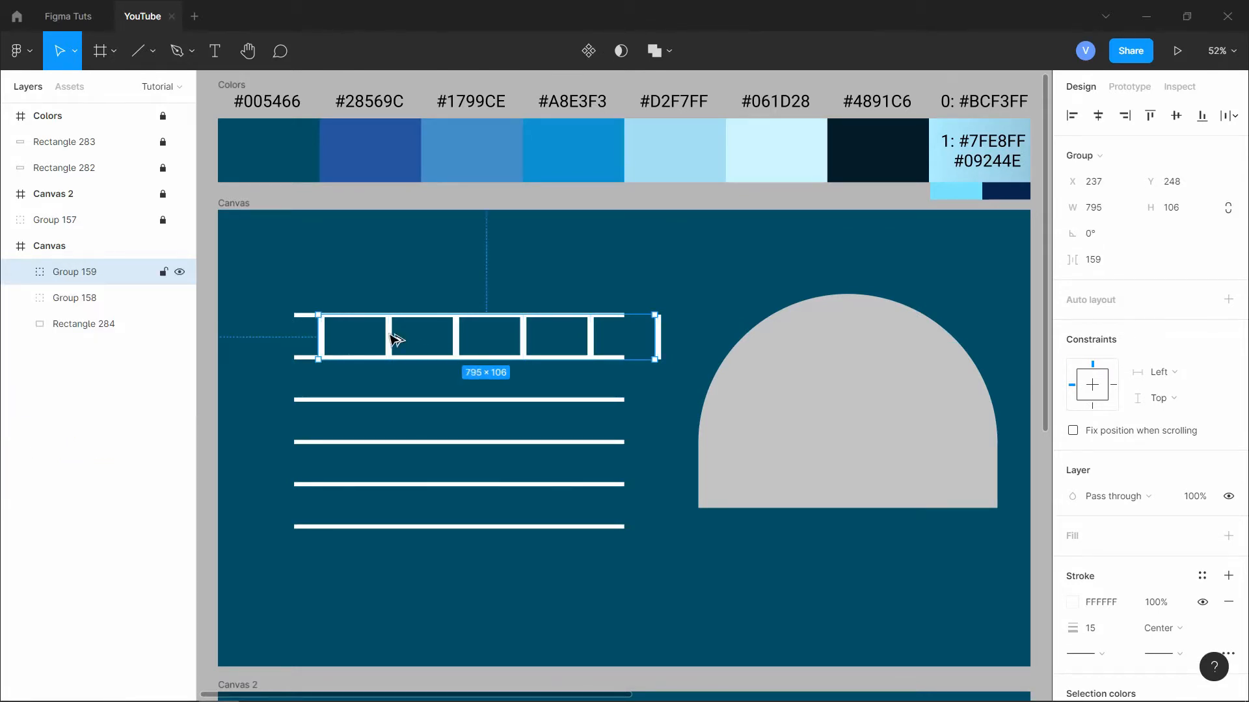
# - Duplicate the group of vertical lines downward four times at 100 px intervals to fill the remaining rows
pyautogui.keyDown('alt'); pyautogui.moveTo(394, 335); pyautogui.dragTo(395, 378); pyautogui.keyUp('alt')
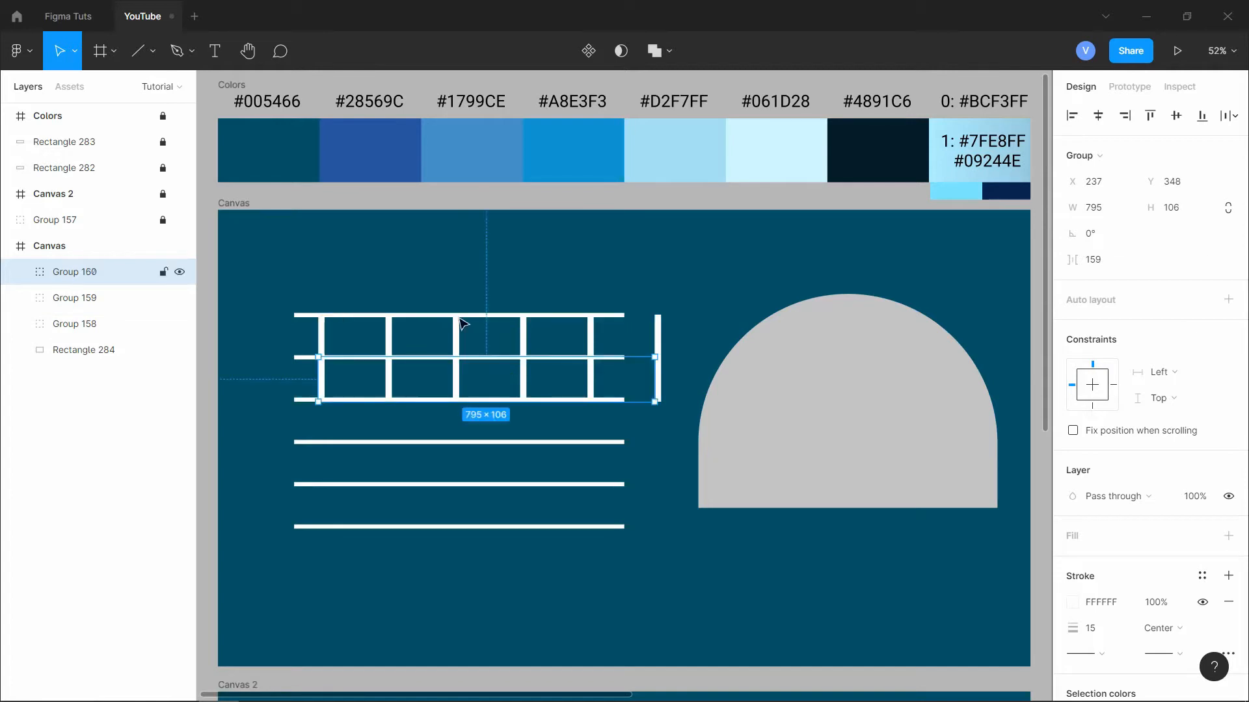
pyautogui.hotkey('ctrl', 'd')
pyautogui.hotkey('ctrl', 'd')
pyautogui.hotkey('ctrl', 'd')
pyautogui.hotkey('ctrl', 'd')
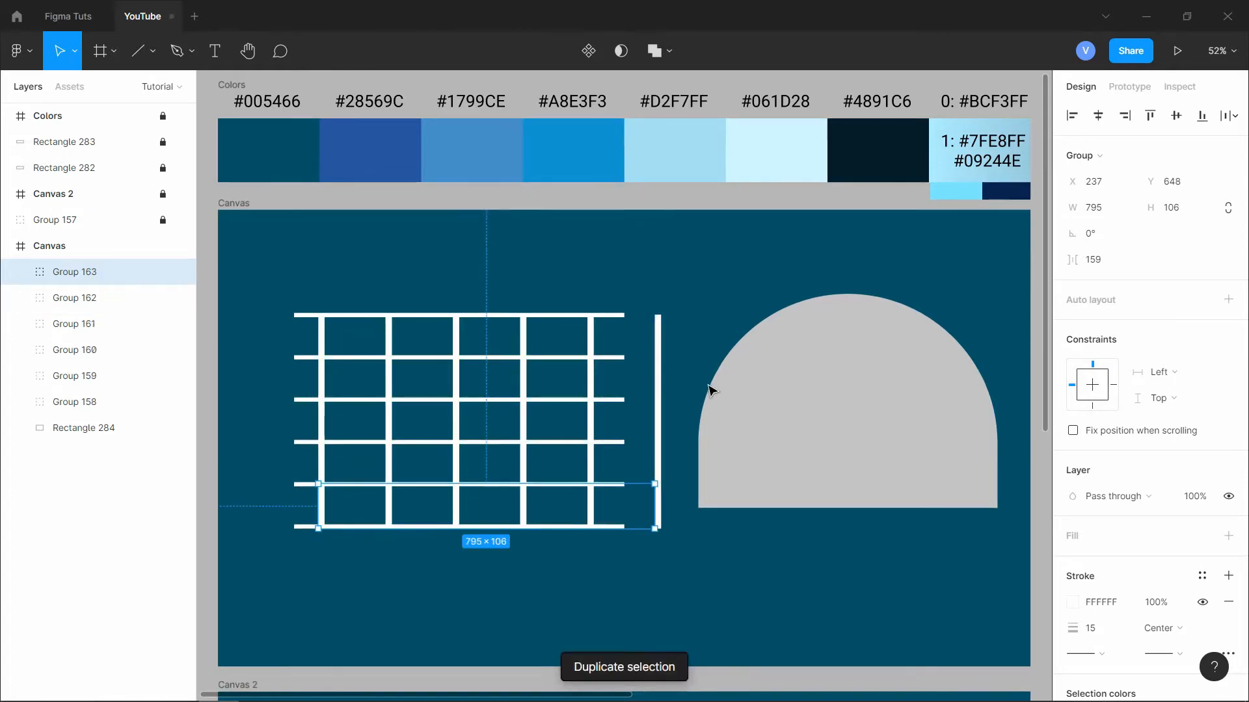
pyautogui.click(686, 326)
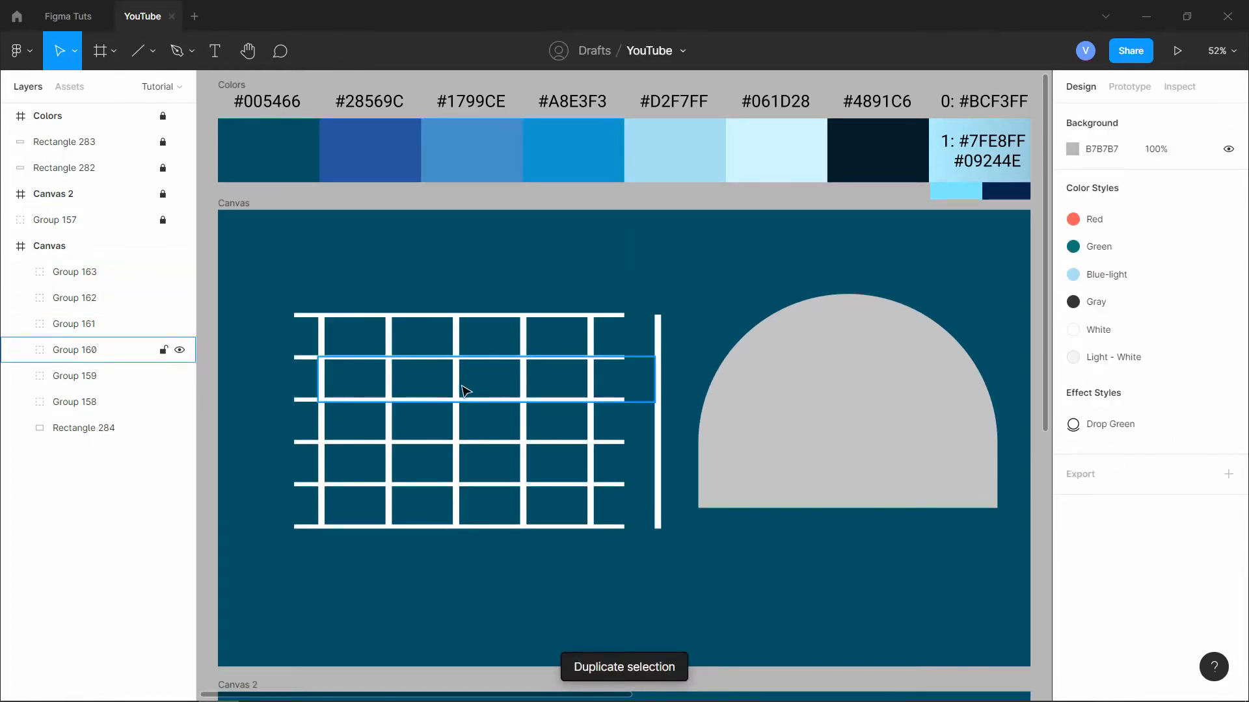
# - Shift the vertical line groups in the lower four rows sideways so the joints are staggered like brickwork
pyautogui.click(459, 389)
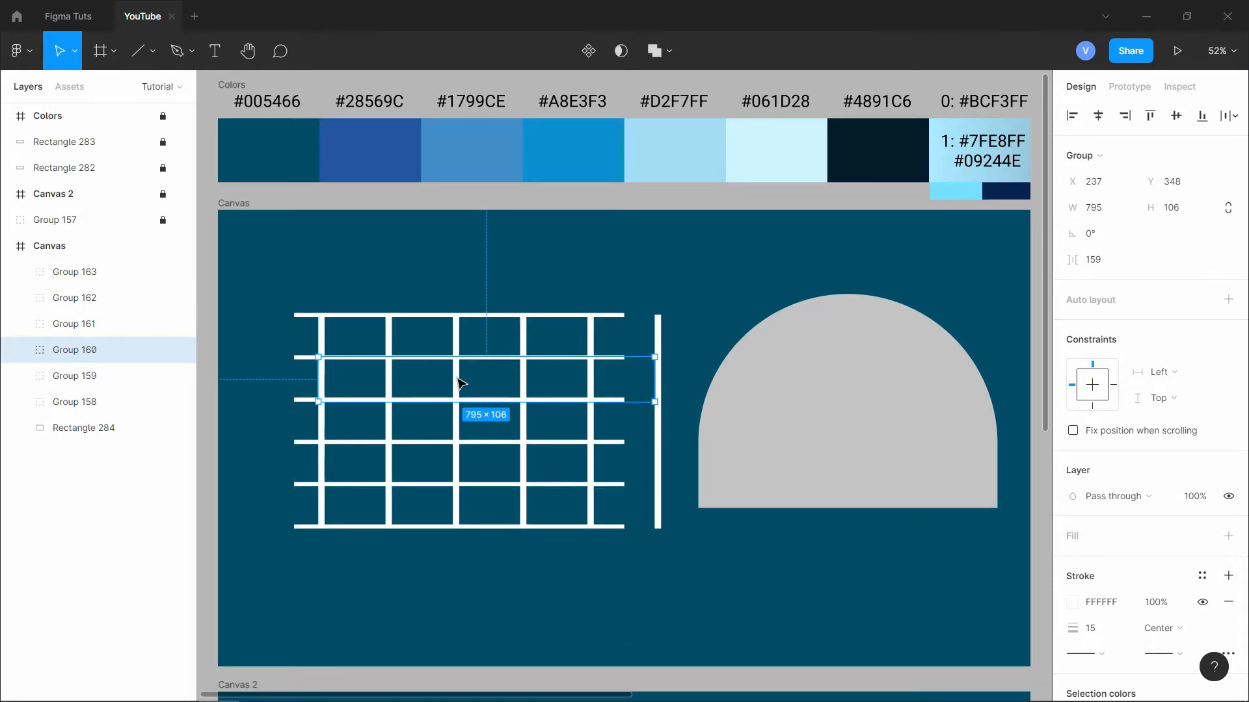
pyautogui.moveTo(460, 385); pyautogui.dragTo(445, 419)
pyautogui.moveTo(453, 467); pyautogui.dragTo(417, 500)
pyautogui.click(651, 232)
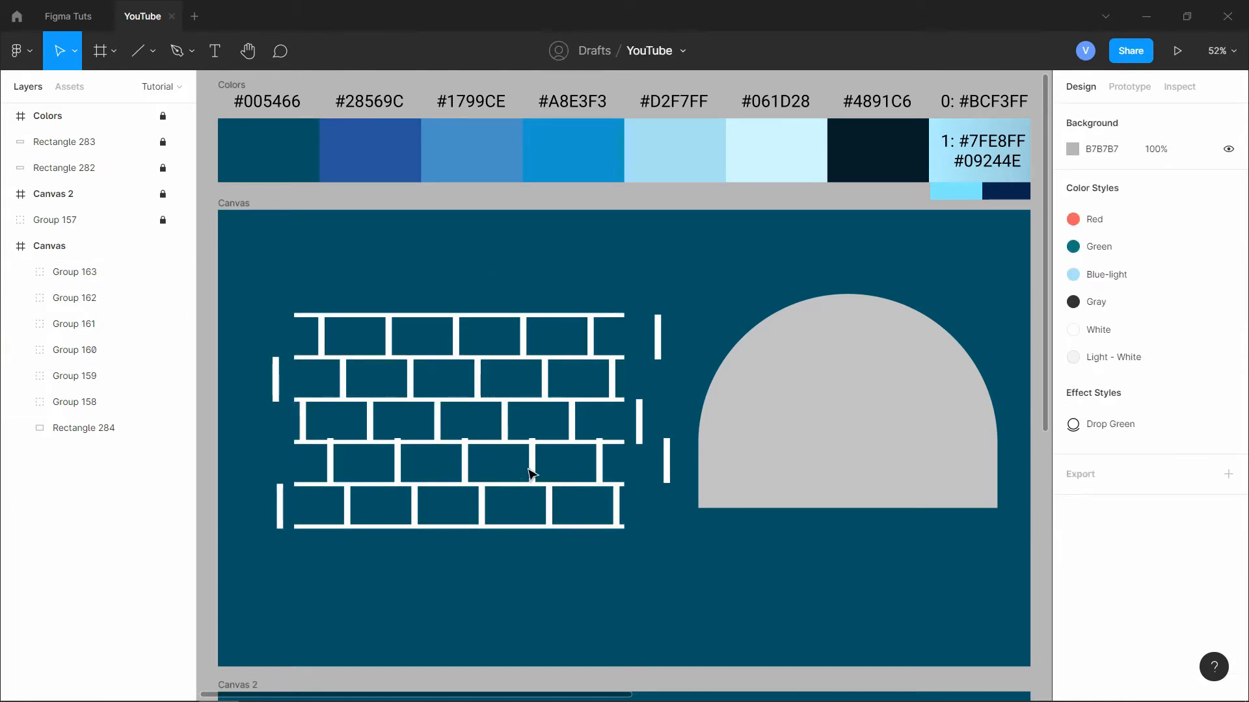
pyautogui.moveTo(530, 473); pyautogui.dragTo(533, 467)
pyautogui.click(676, 263)
# - Delete the five vertical segments that overhang the left and right ends of the brick rows
pyautogui.keyDown('ctrl'); pyautogui.click(658, 347); pyautogui.keyUp('ctrl')
pyautogui.keyDown('ctrl'); pyautogui.keyDown('shift'); pyautogui.click(642, 430); pyautogui.keyUp('shift'); pyautogui.keyUp('ctrl')
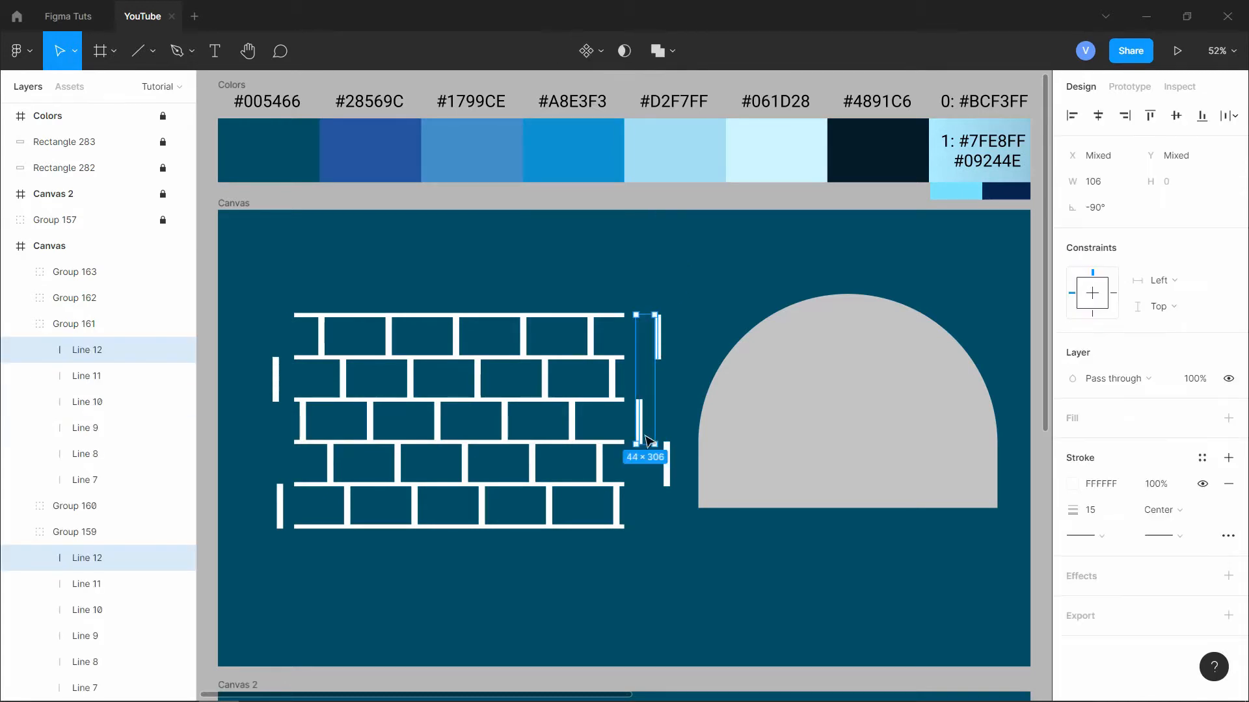
pyautogui.keyDown('ctrl'); pyautogui.keyDown('shift'); pyautogui.click(667, 469); pyautogui.keyUp('shift'); pyautogui.keyUp('ctrl')
pyautogui.keyDown('ctrl'); pyautogui.keyDown('shift'); pyautogui.click(285, 393); pyautogui.keyUp('shift'); pyautogui.keyUp('ctrl')
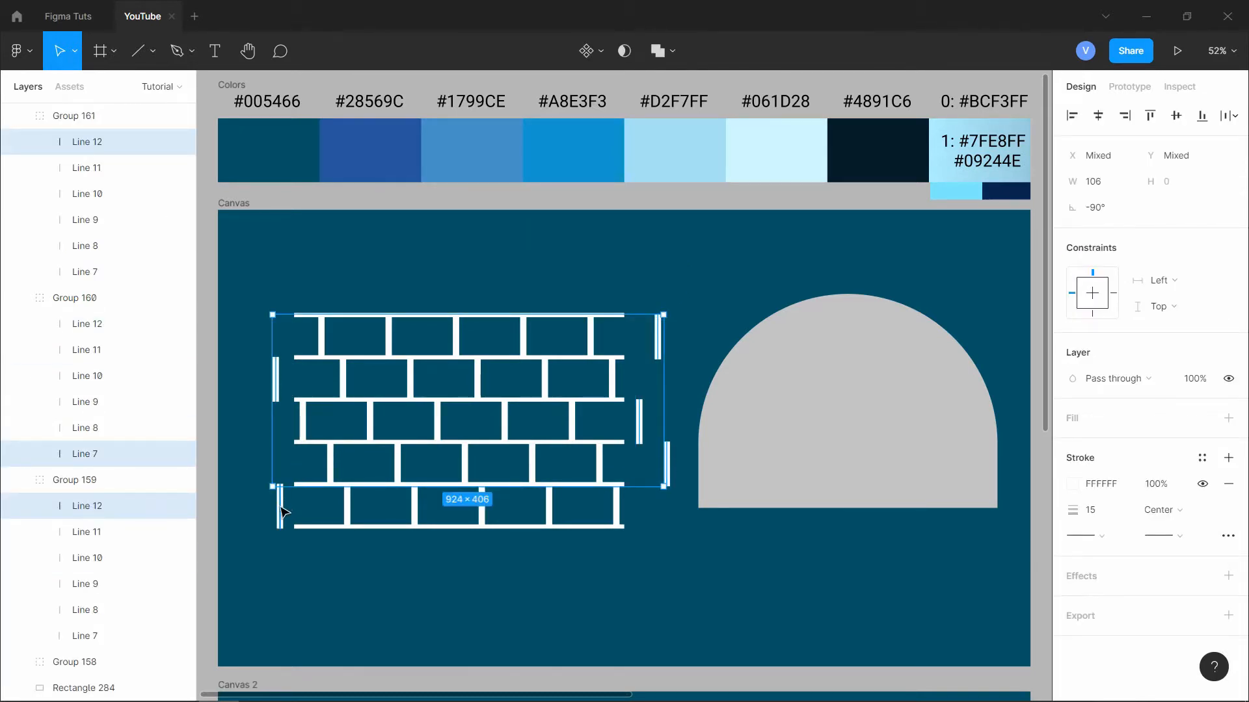
pyautogui.press('Delete')
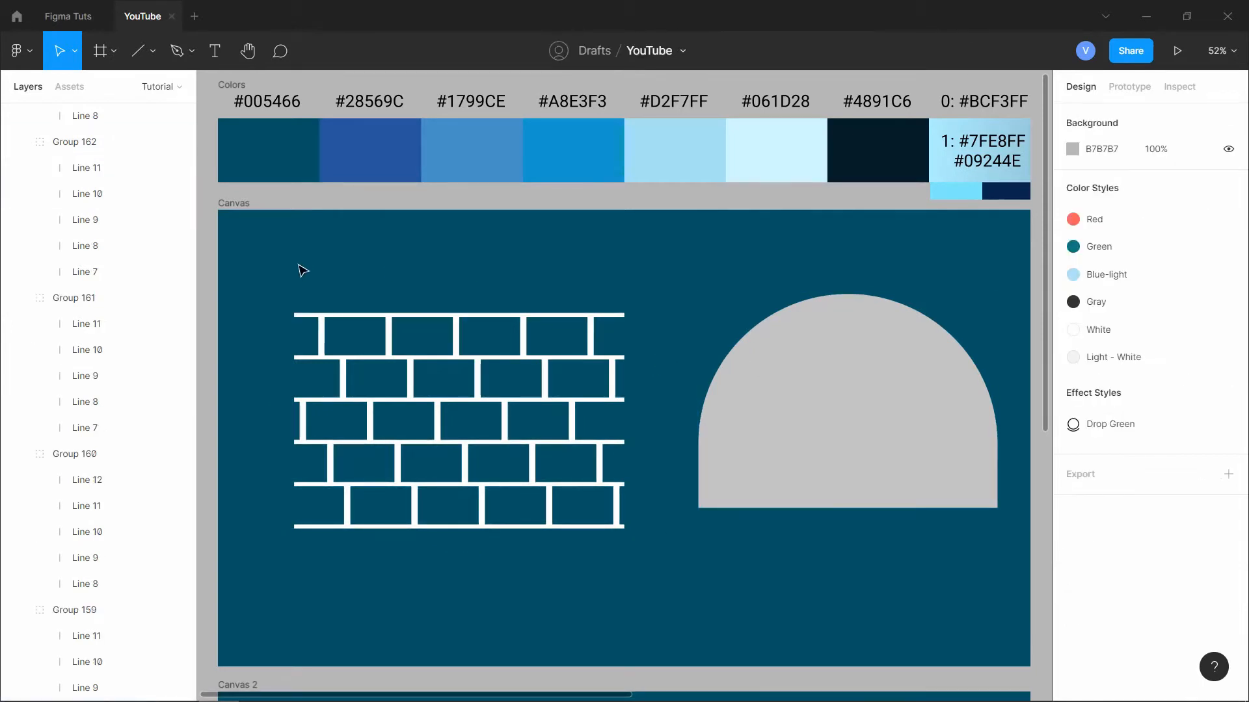
# - Group all the brick pattern lines and rename the group as Bricks
pyautogui.moveTo(303, 271); pyautogui.dragTo(618, 551)
pyautogui.hotkey('ctrl', 'g')
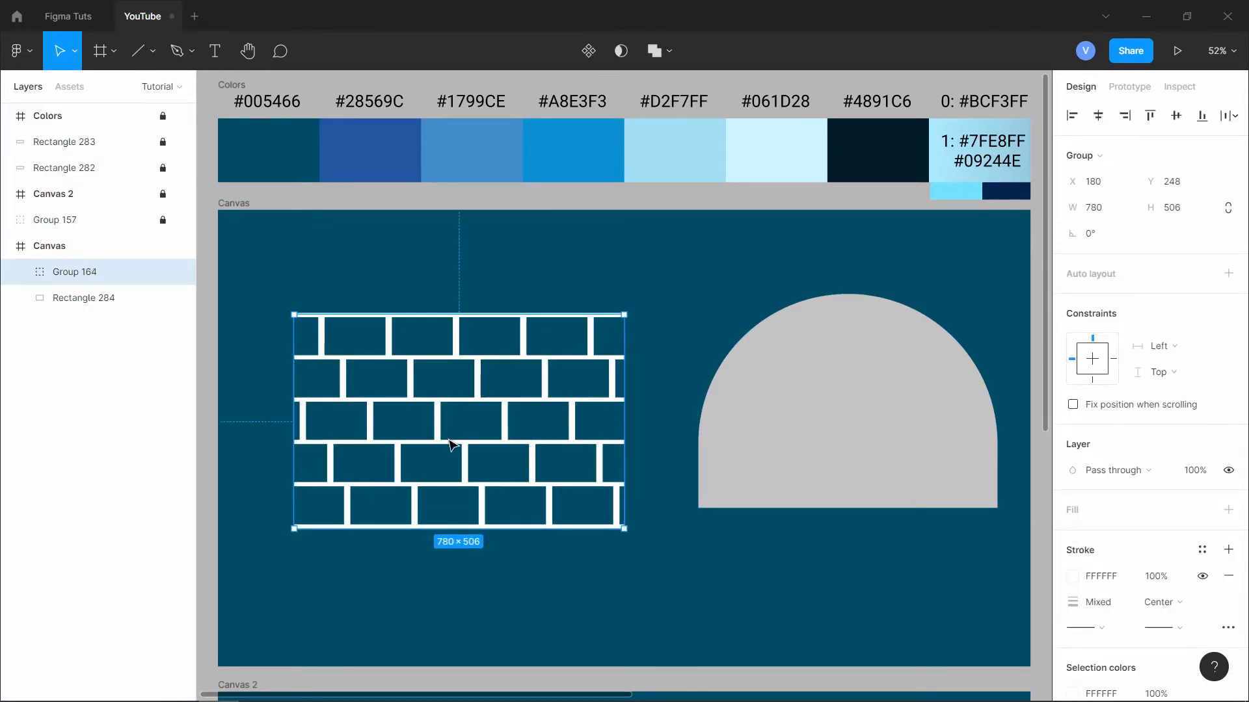
pyautogui.doubleClick(74, 273)
pyautogui.write('Bricks')
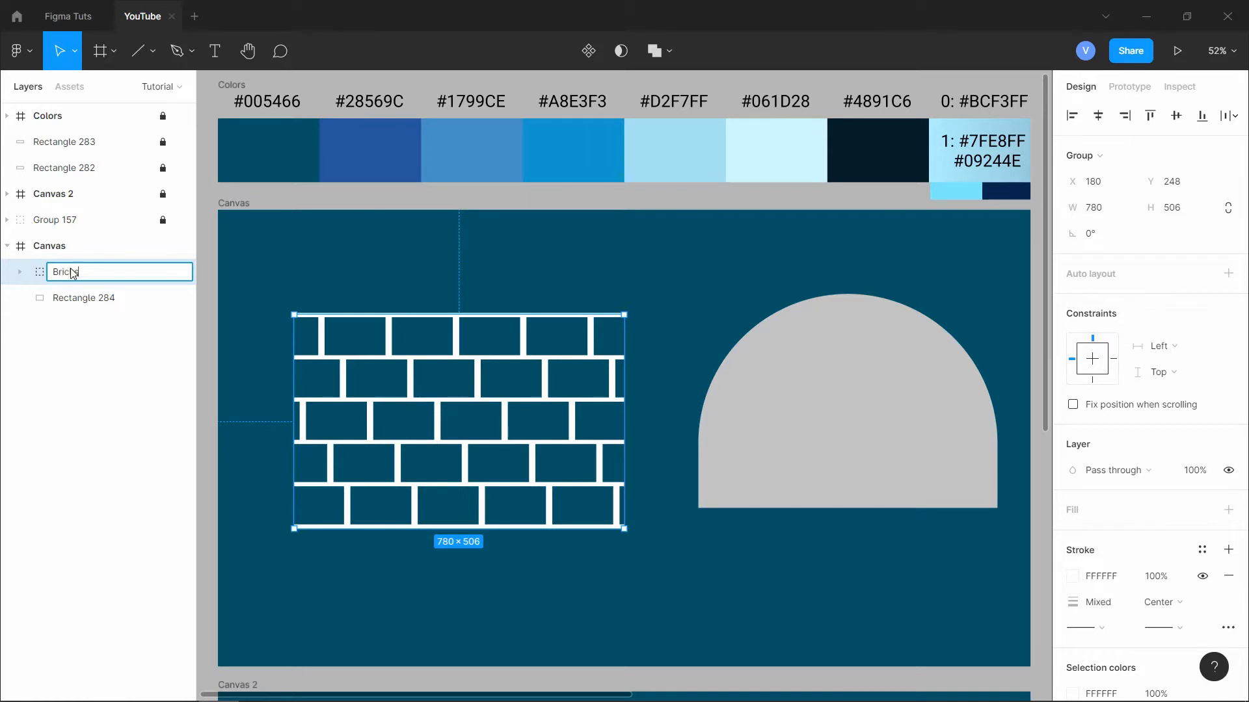
pyautogui.press('Return')
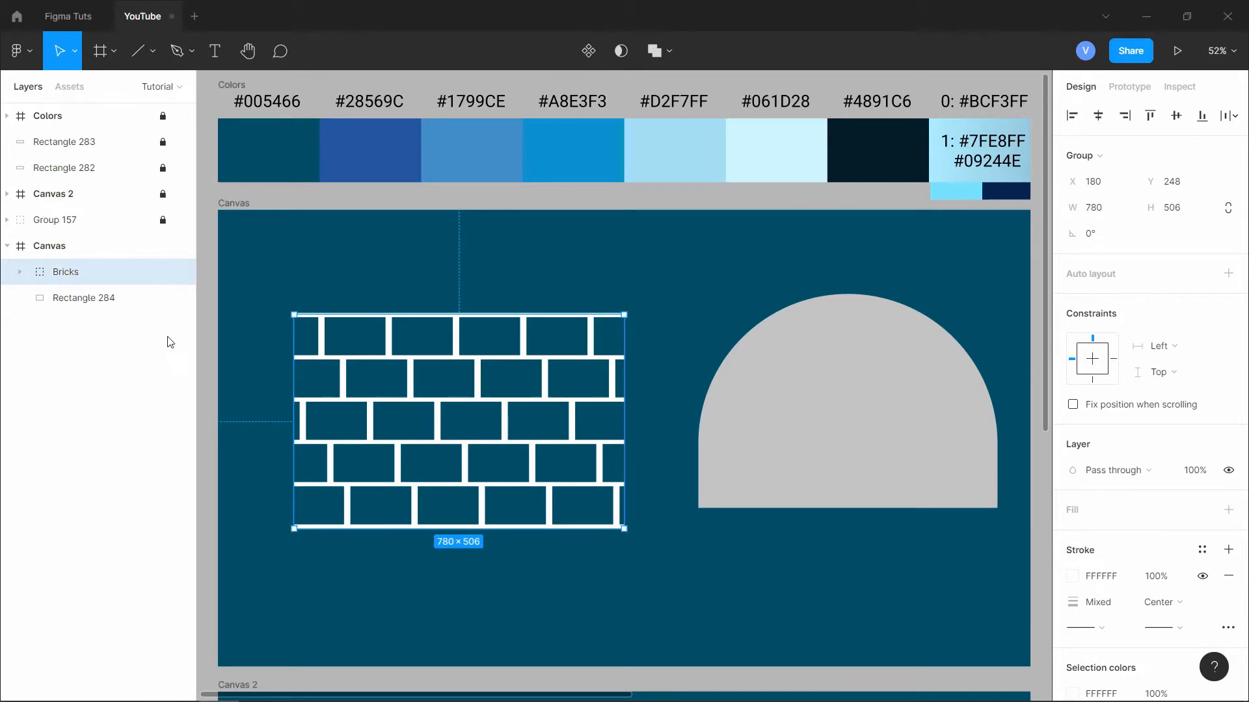
# - Nudge the grey dome shape to X 1129, Y 201
pyautogui.click(807, 357)
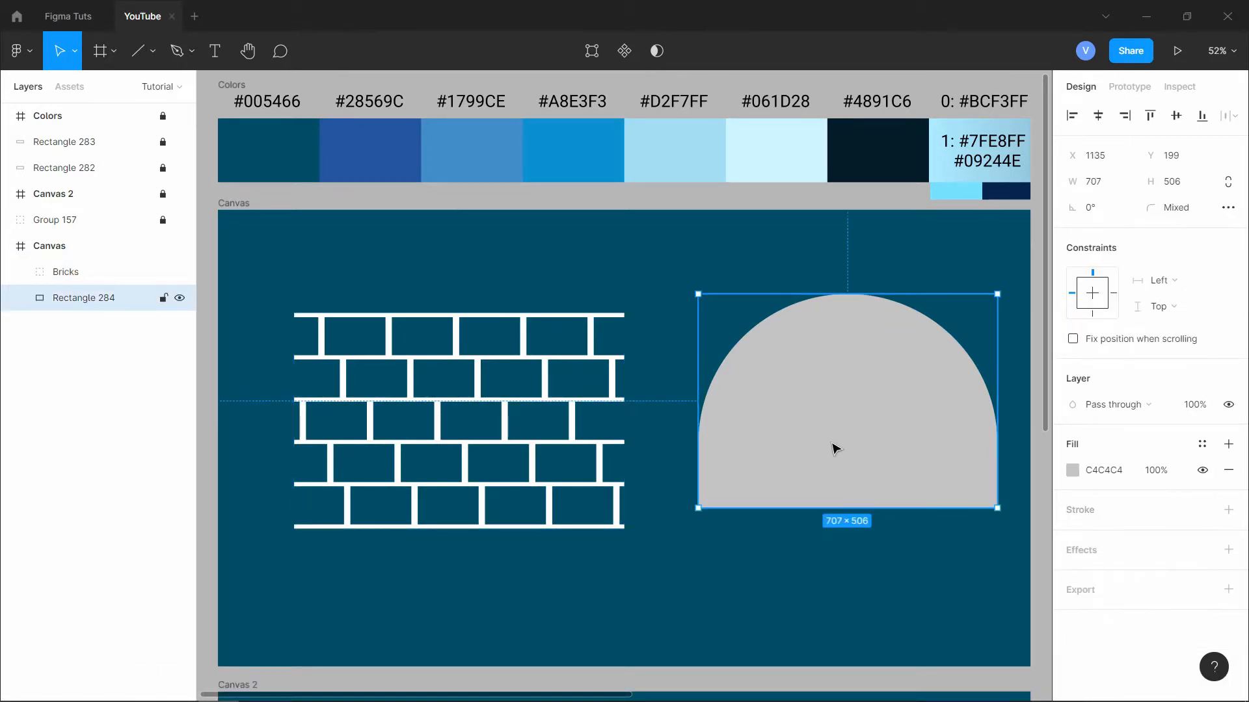
pyautogui.moveTo(835, 449); pyautogui.dragTo(834, 450)
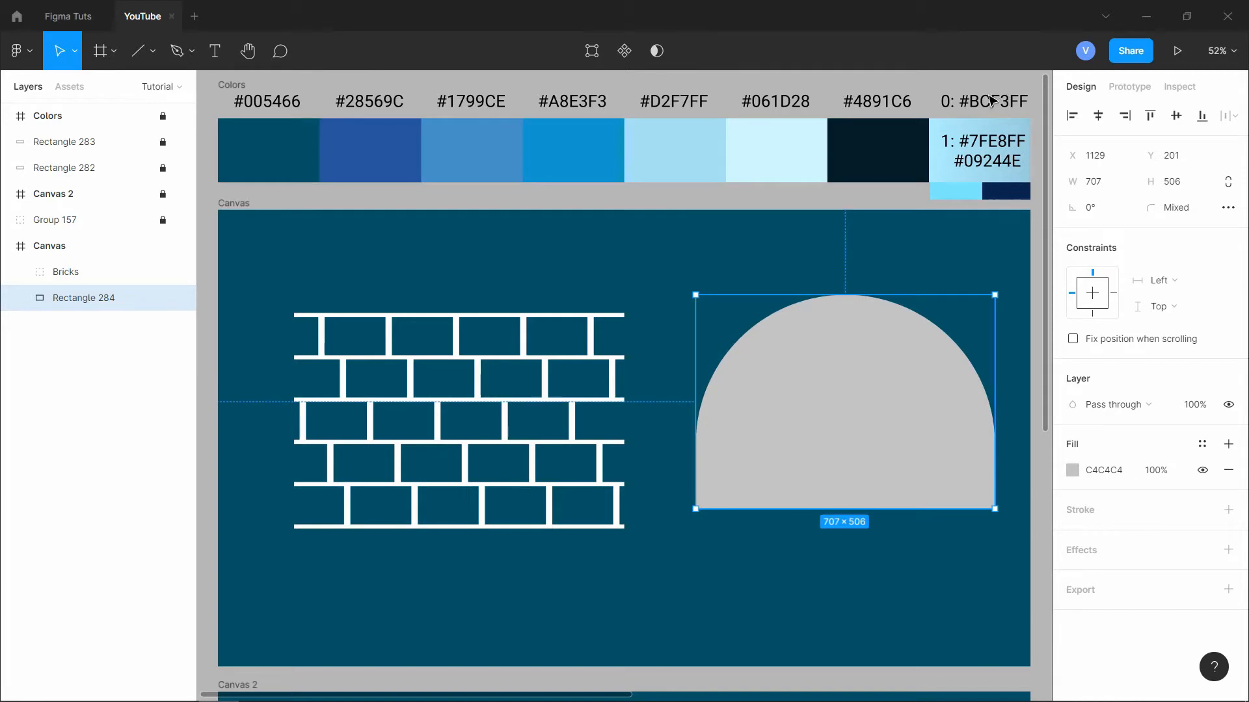
# - Fill the grey dome with #BCF3FF and place a duplicate of it over the brick pattern at X 223, Y 201
pyautogui.click(1098, 469)
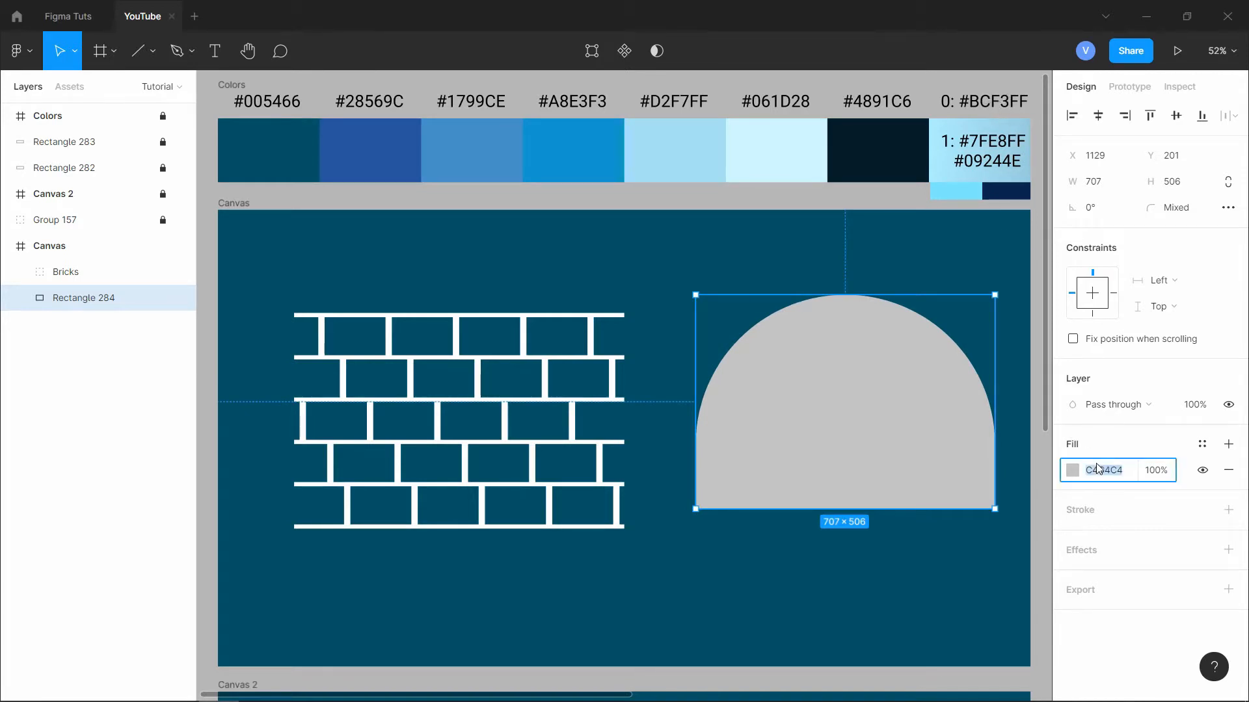
pyautogui.write('bcf3ff')
pyautogui.press('Return')
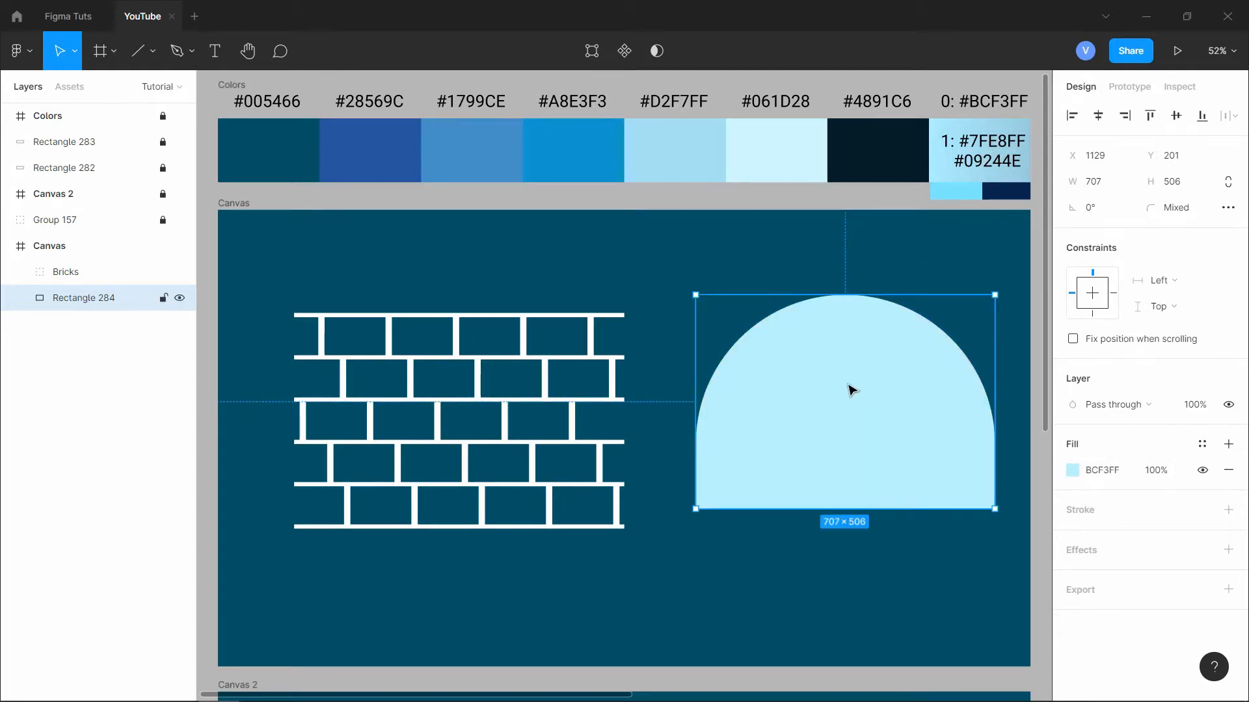
pyautogui.moveTo(831, 404); pyautogui.dragTo(485, 429)
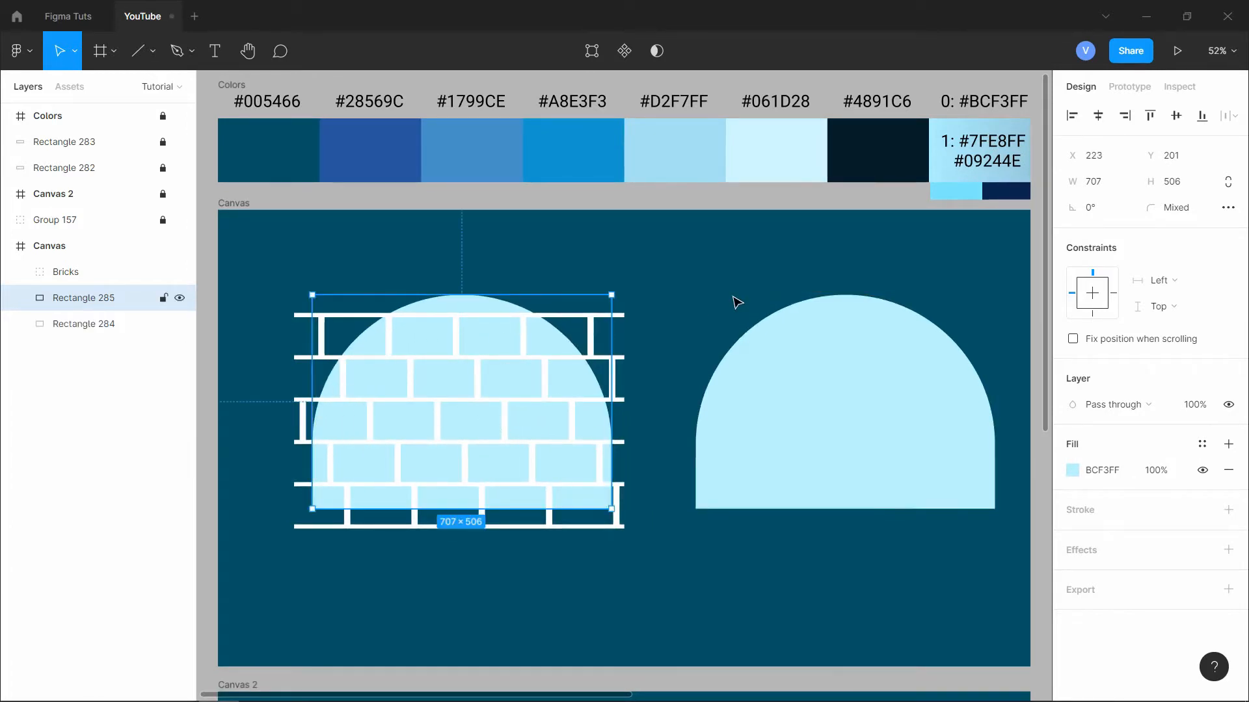
# - Add a 20% linear gradient fill over the original dome's base colour and run it horizontally from its left side to its right side
pyautogui.click(853, 401)
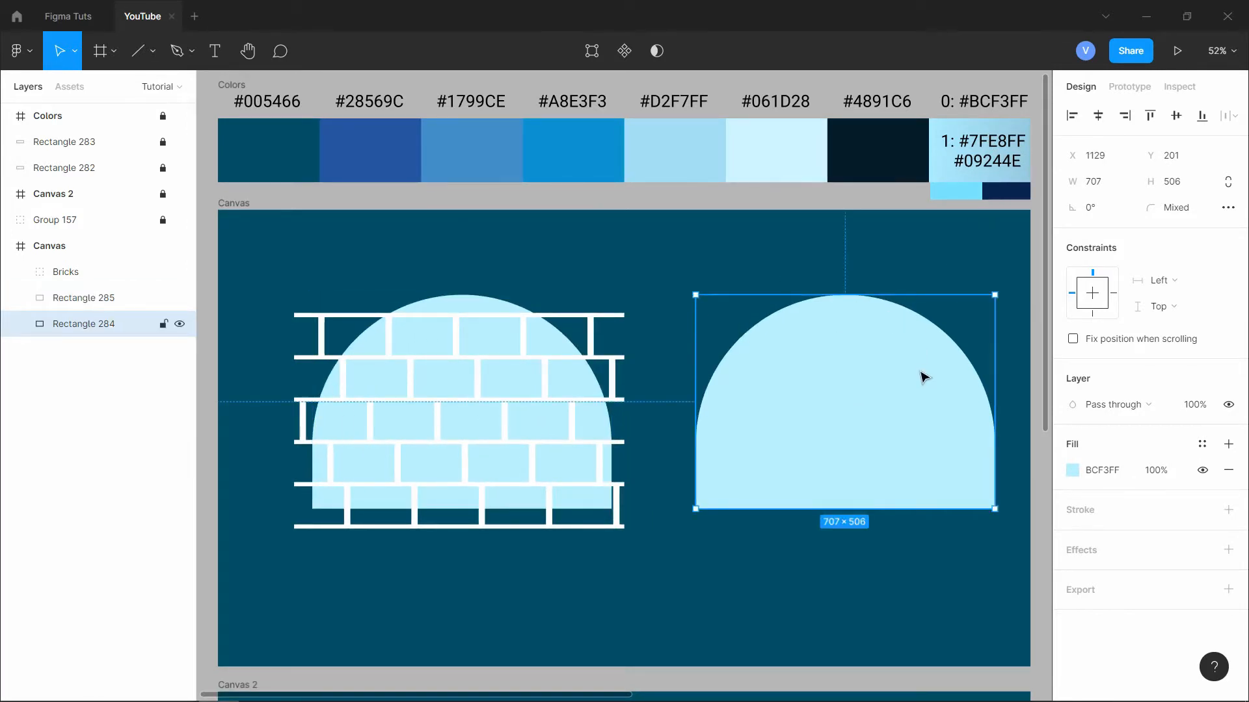
pyautogui.click(1228, 445)
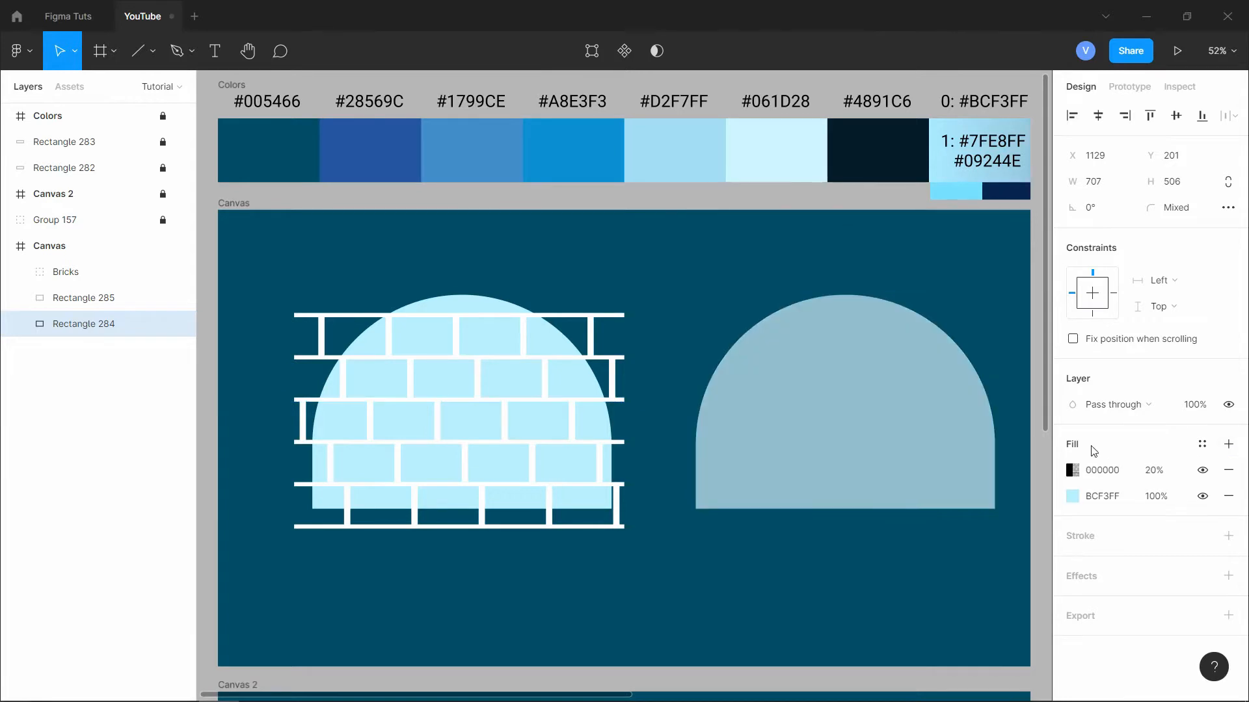
pyautogui.click(1070, 470)
pyautogui.click(878, 277)
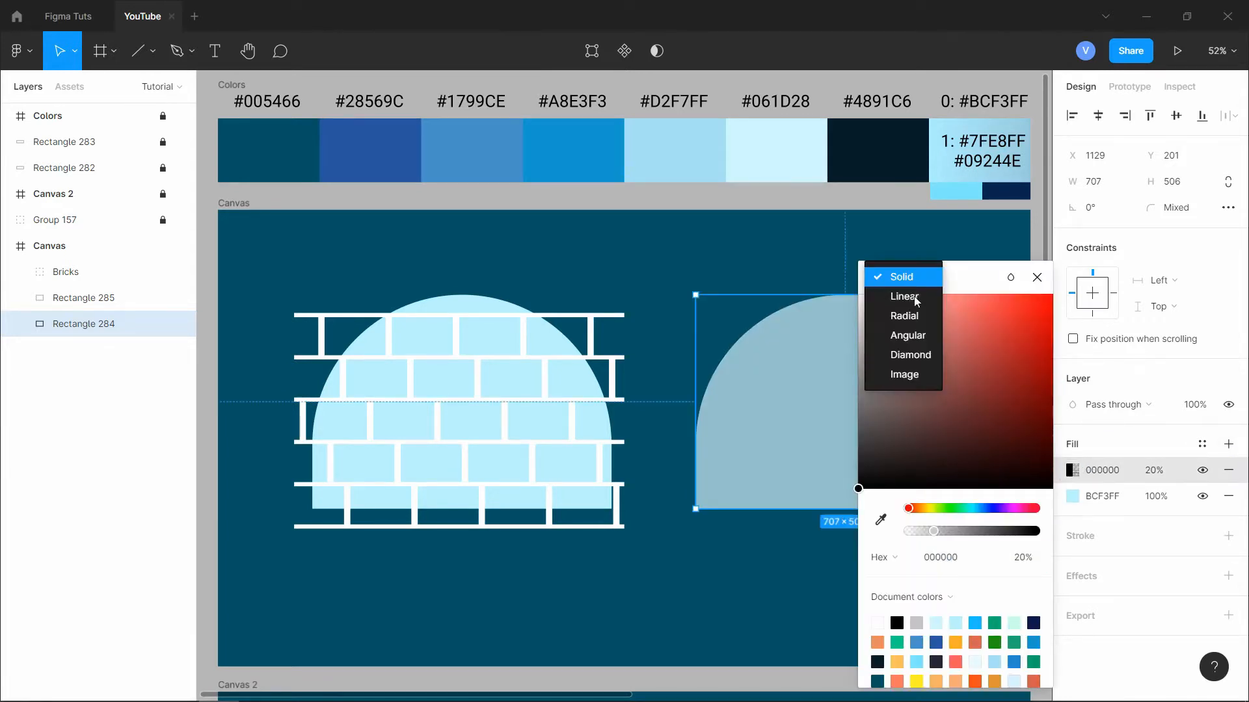
pyautogui.click(915, 296)
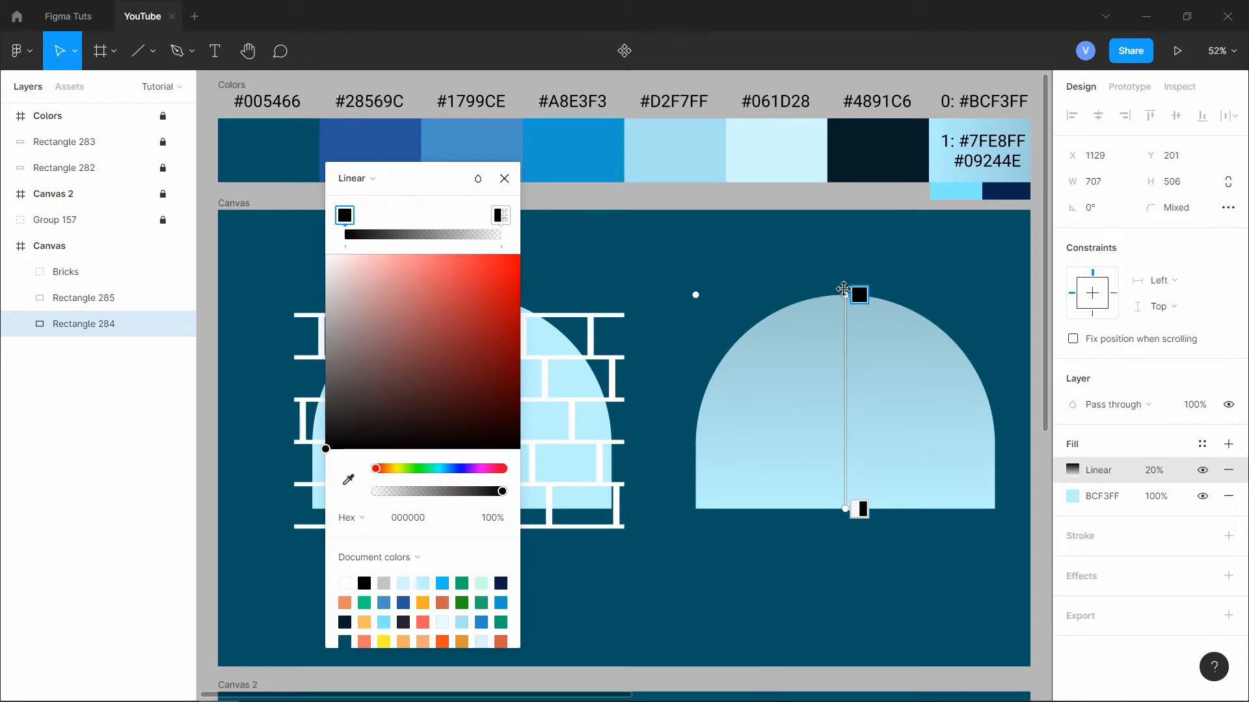
pyautogui.moveTo(843, 290)
pyautogui.mouseDown()
pyautogui.moveTo(733, 378)
pyautogui.moveTo(846, 303)
pyautogui.moveTo(690, 398)
pyautogui.moveTo(726, 367)
pyautogui.moveTo(691, 407)
pyautogui.mouseUp()
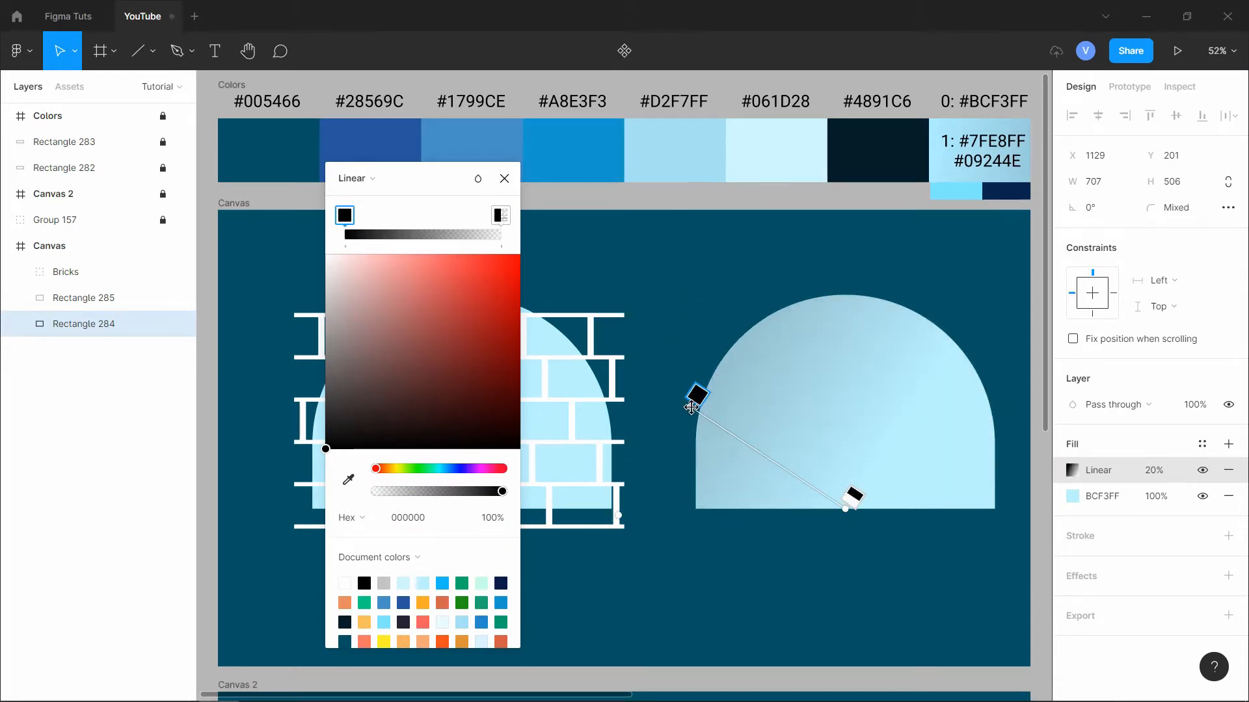
pyautogui.moveTo(850, 509); pyautogui.dragTo(1002, 407)
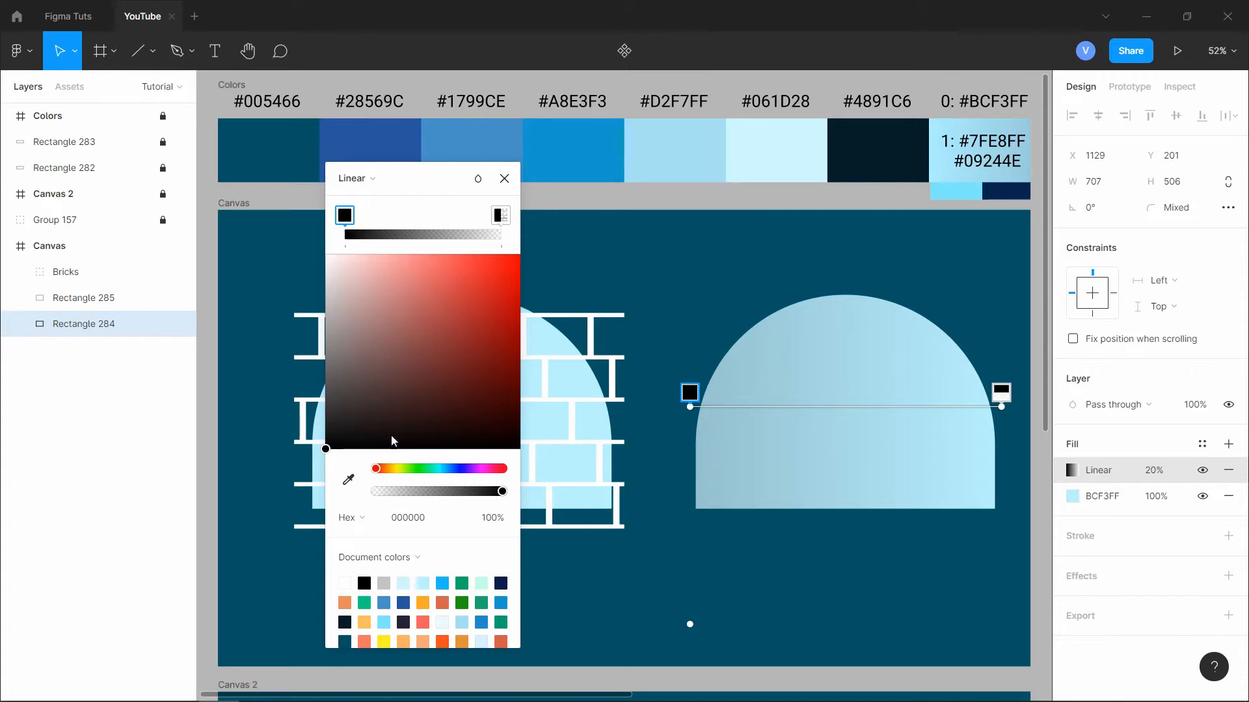
# - Sample the palette swatches to set the gradient's left stop to #7FE8FF and its right stop to #09244E
pyautogui.click(347, 480)
pyautogui.click(968, 139)
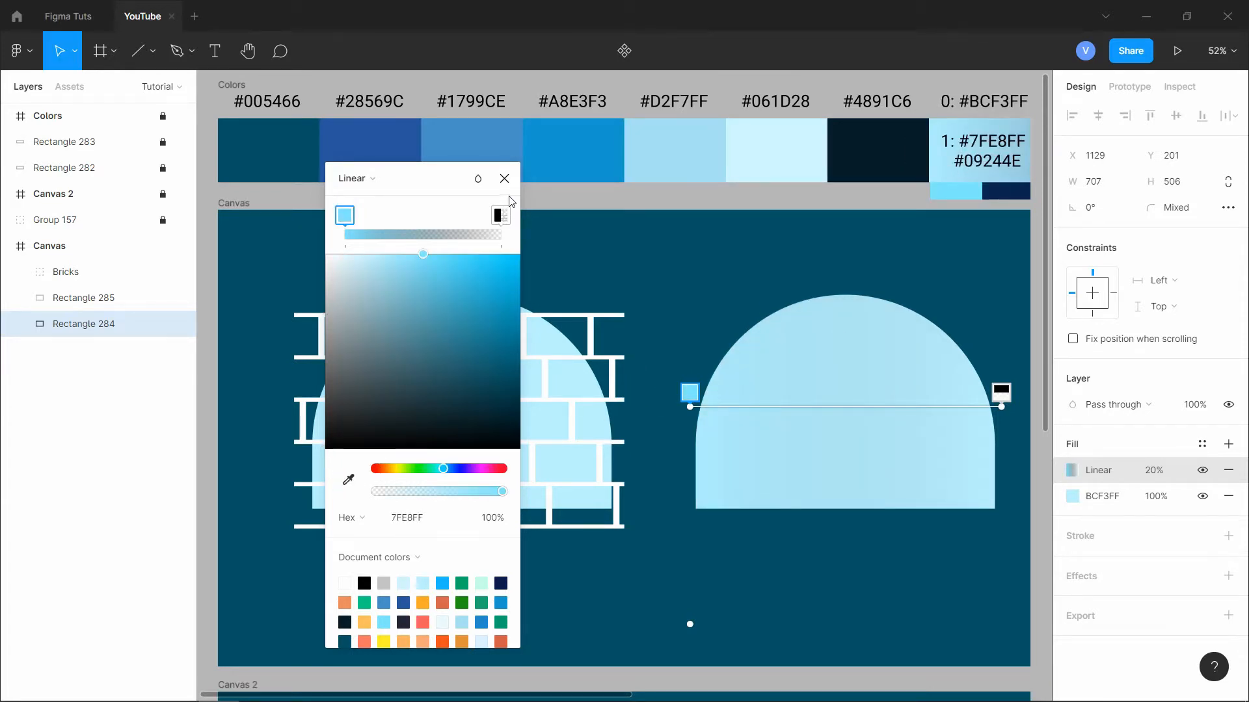
pyautogui.click(500, 215)
pyautogui.click(348, 479)
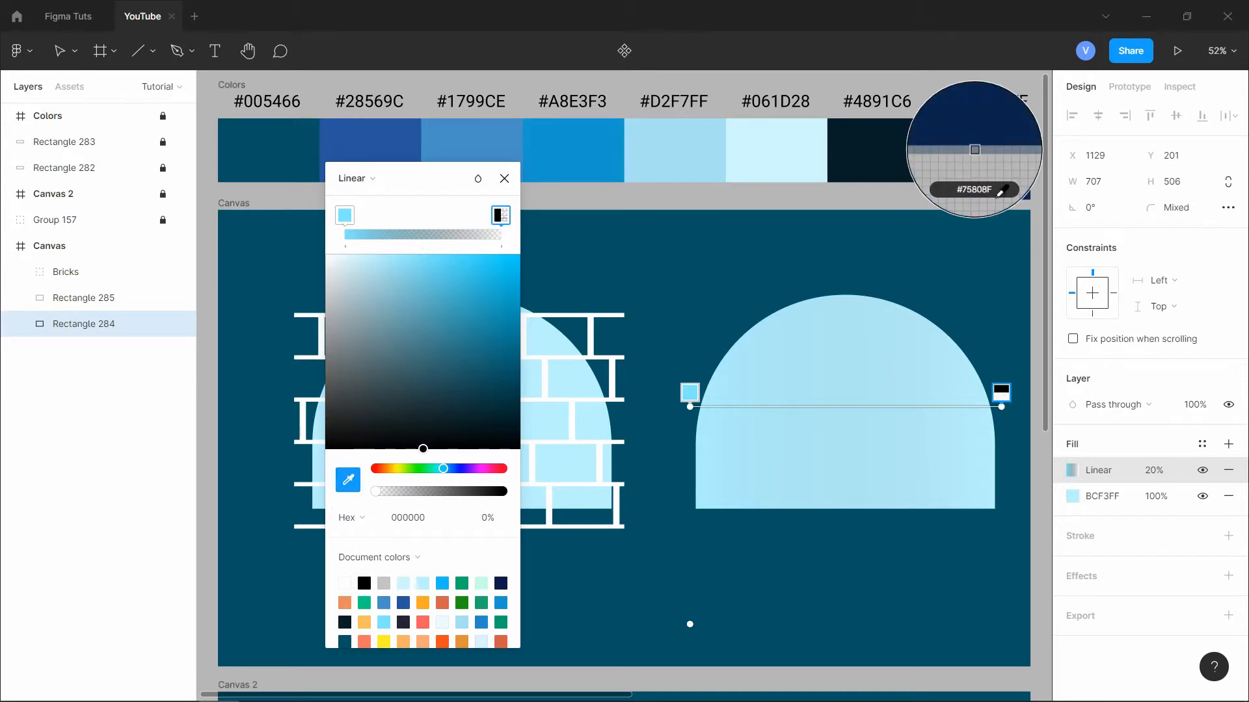
pyautogui.click(1010, 190)
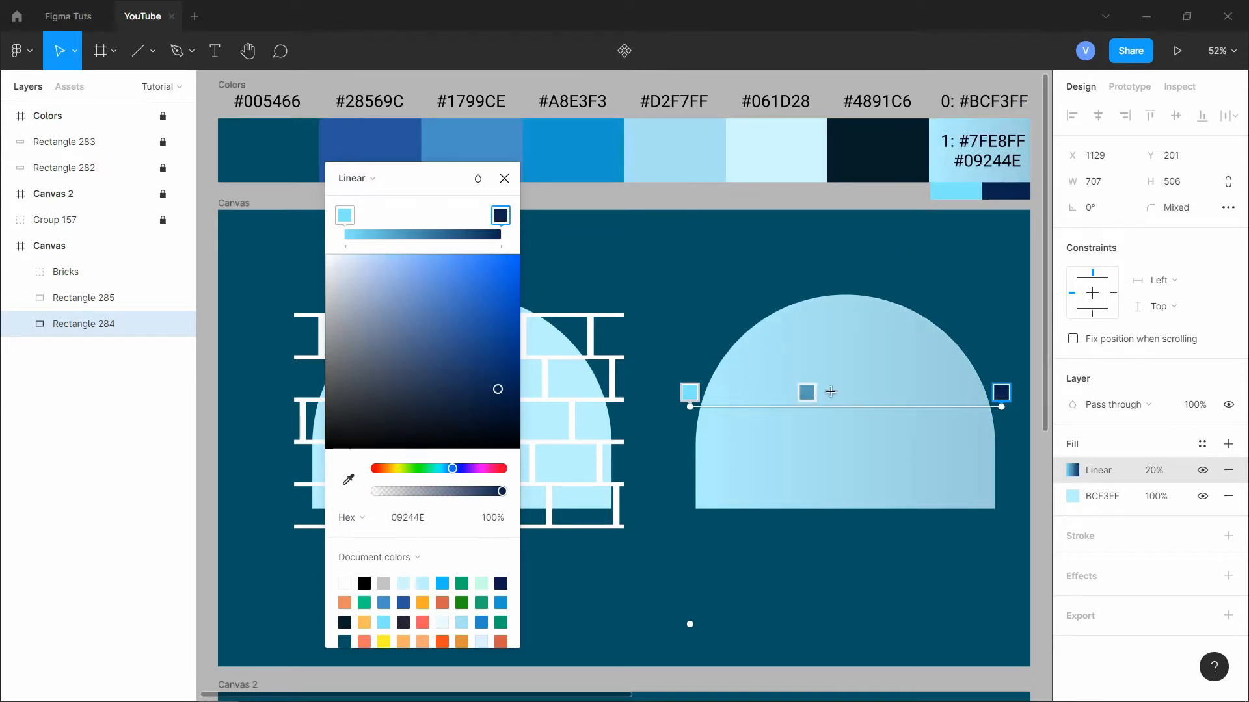
# - Shift the light stop slightly inward and fit the gradient line's ends to the dome's left and right edges
pyautogui.moveTo(691, 397); pyautogui.dragTo(702, 401)
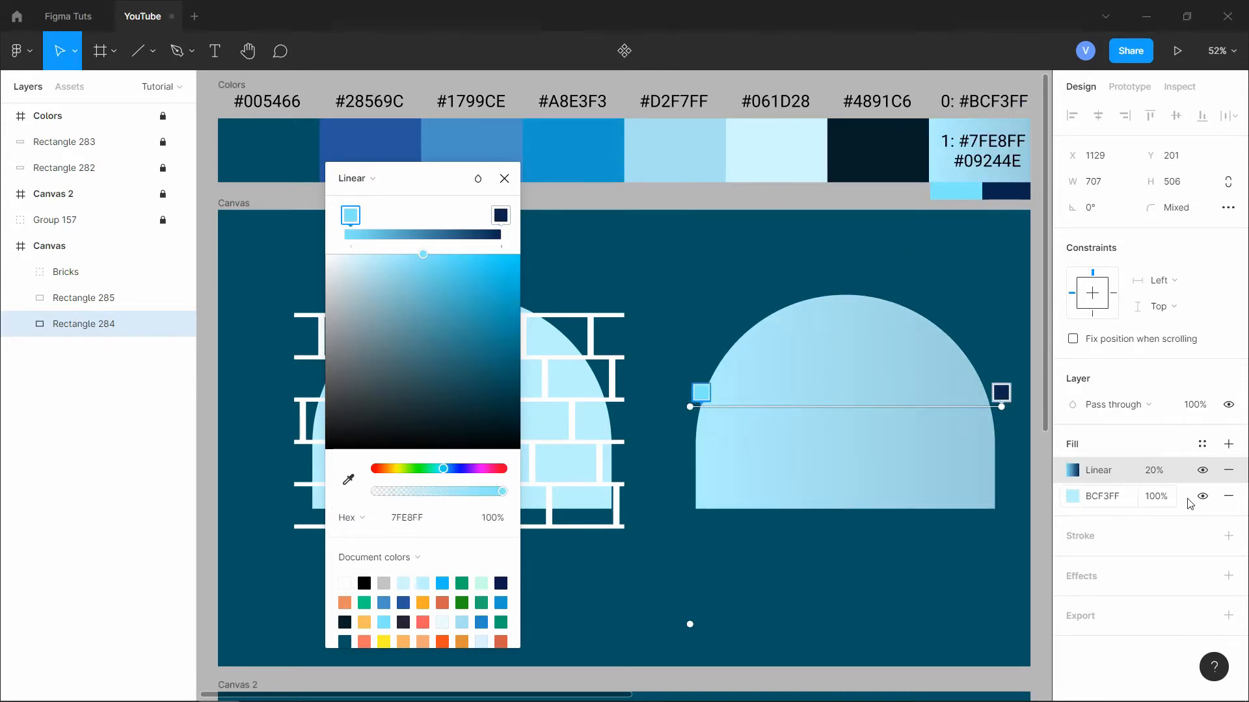
pyautogui.moveTo(1001, 402); pyautogui.dragTo(994, 406)
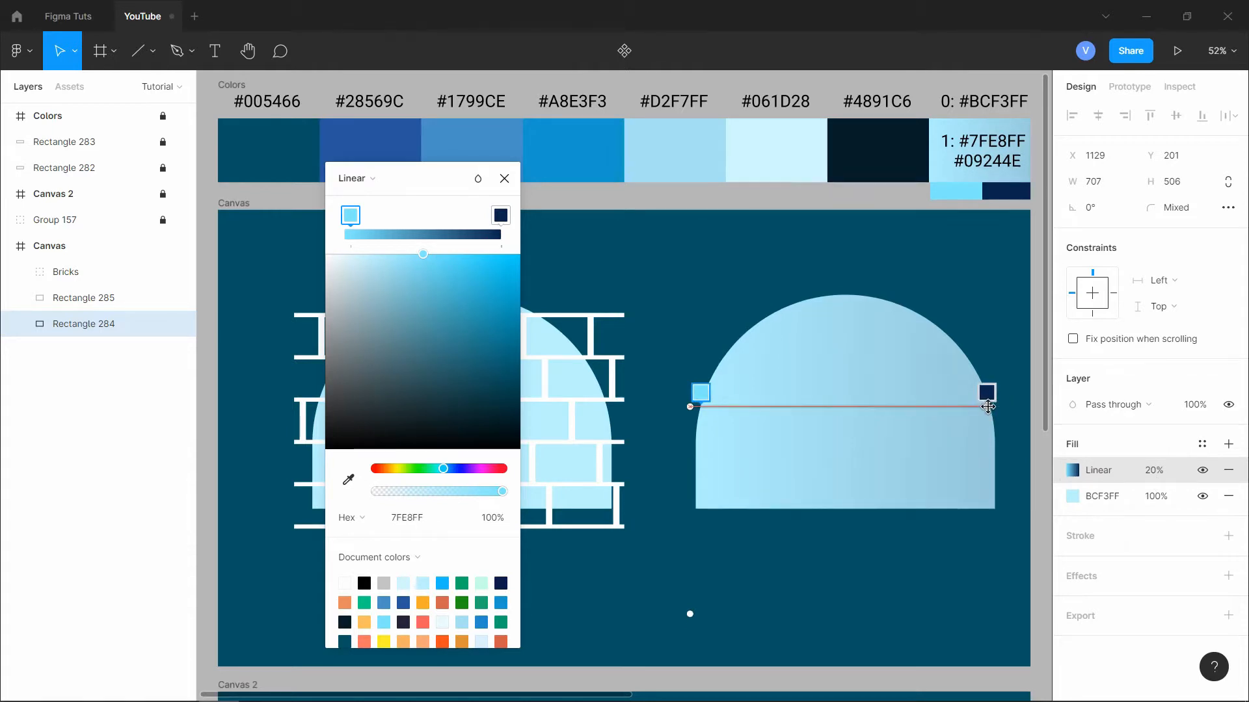
pyautogui.moveTo(687, 404); pyautogui.dragTo(696, 407)
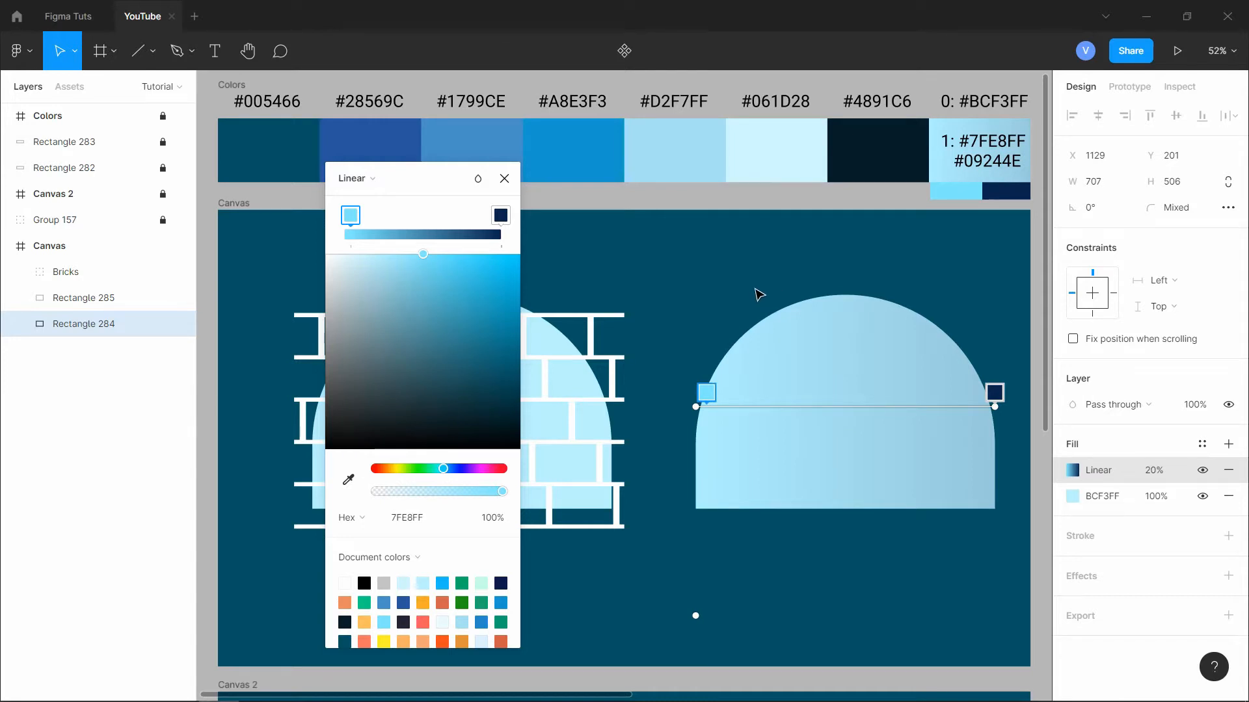
pyautogui.click(504, 178)
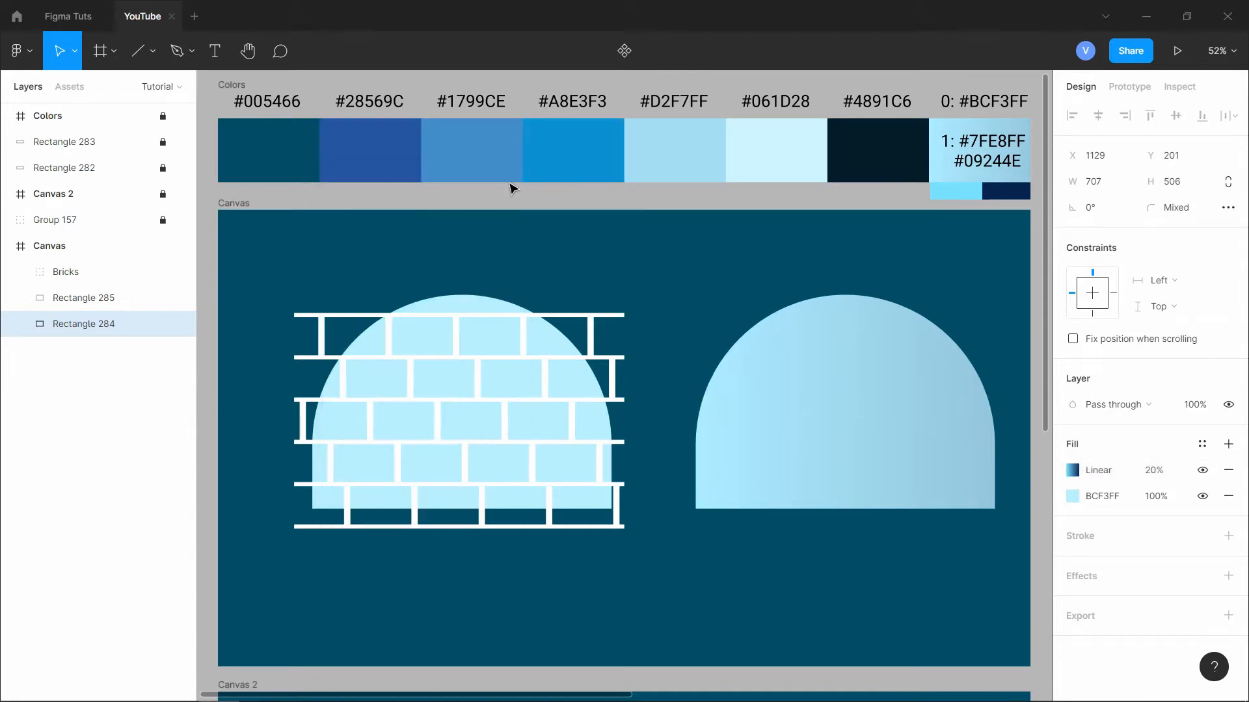
# - Move the gradient dome slightly to X 1127, Y 195
pyautogui.click(821, 248)
pyautogui.moveTo(832, 385); pyautogui.dragTo(836, 382)
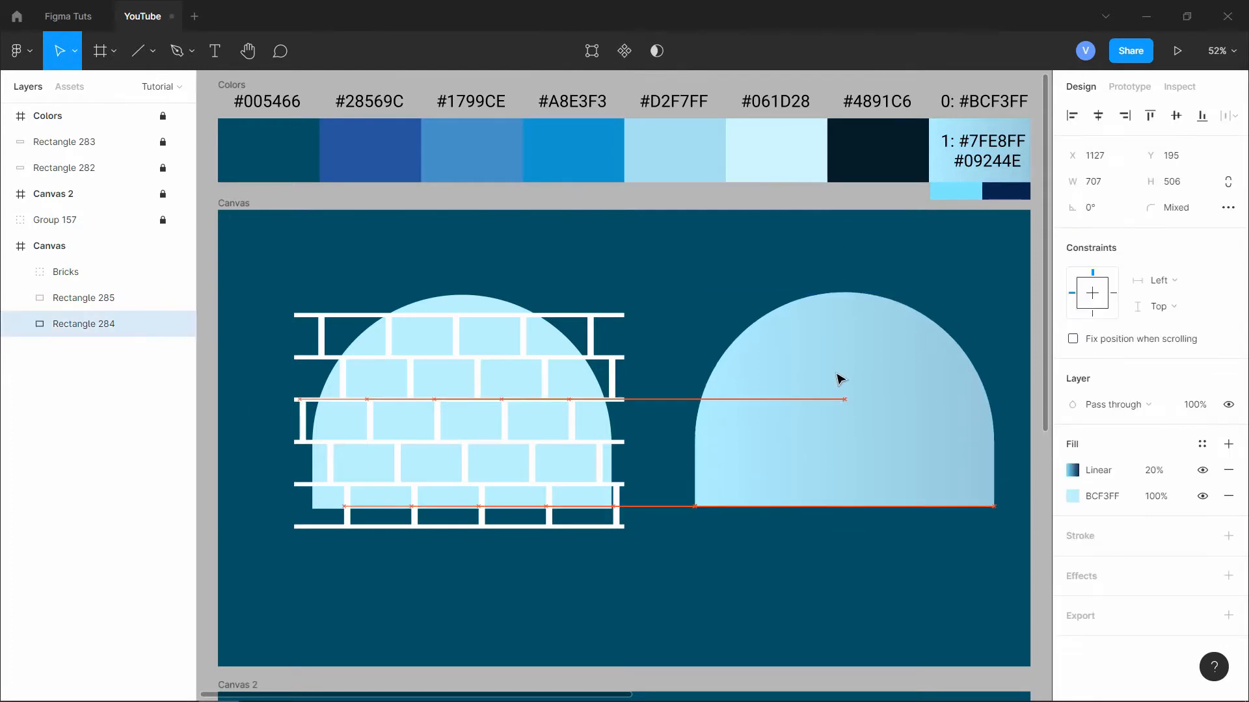
pyautogui.click(711, 276)
# - Place the plain dome copy above the Bricks group in the layer order and mask it with the brick lines
pyautogui.click(452, 312)
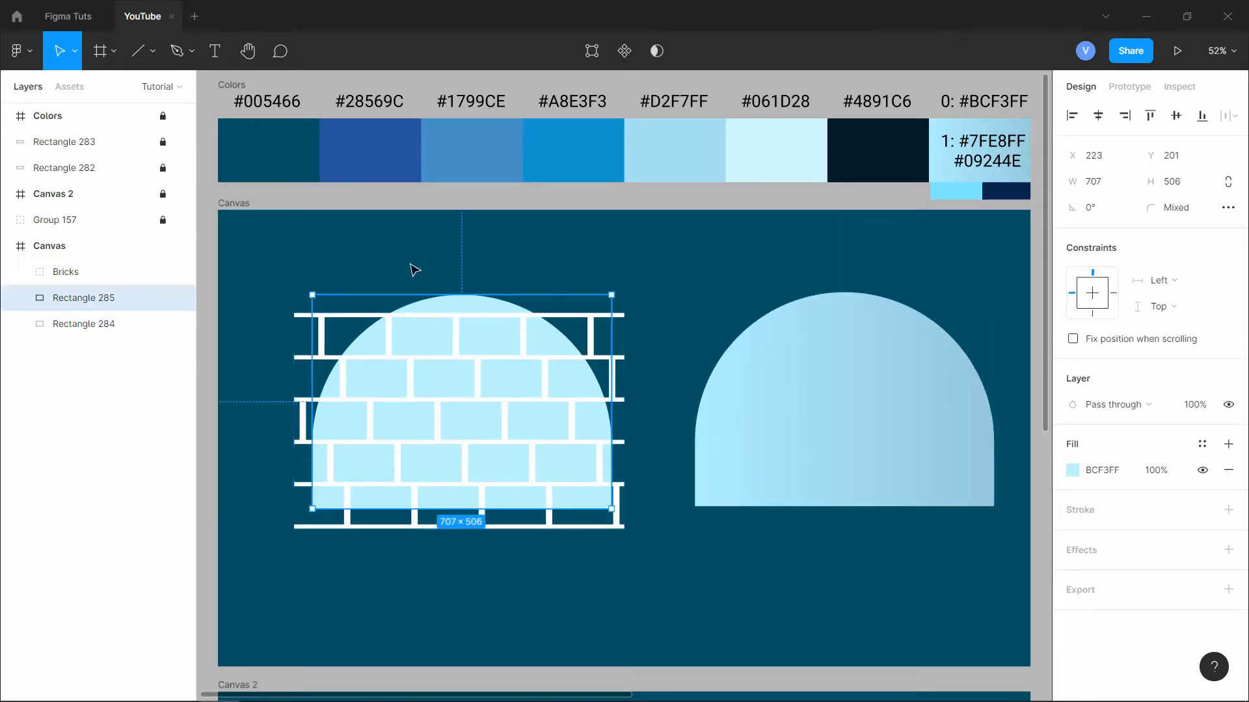
pyautogui.moveTo(58, 297); pyautogui.dragTo(156, 275)
pyautogui.click(343, 281)
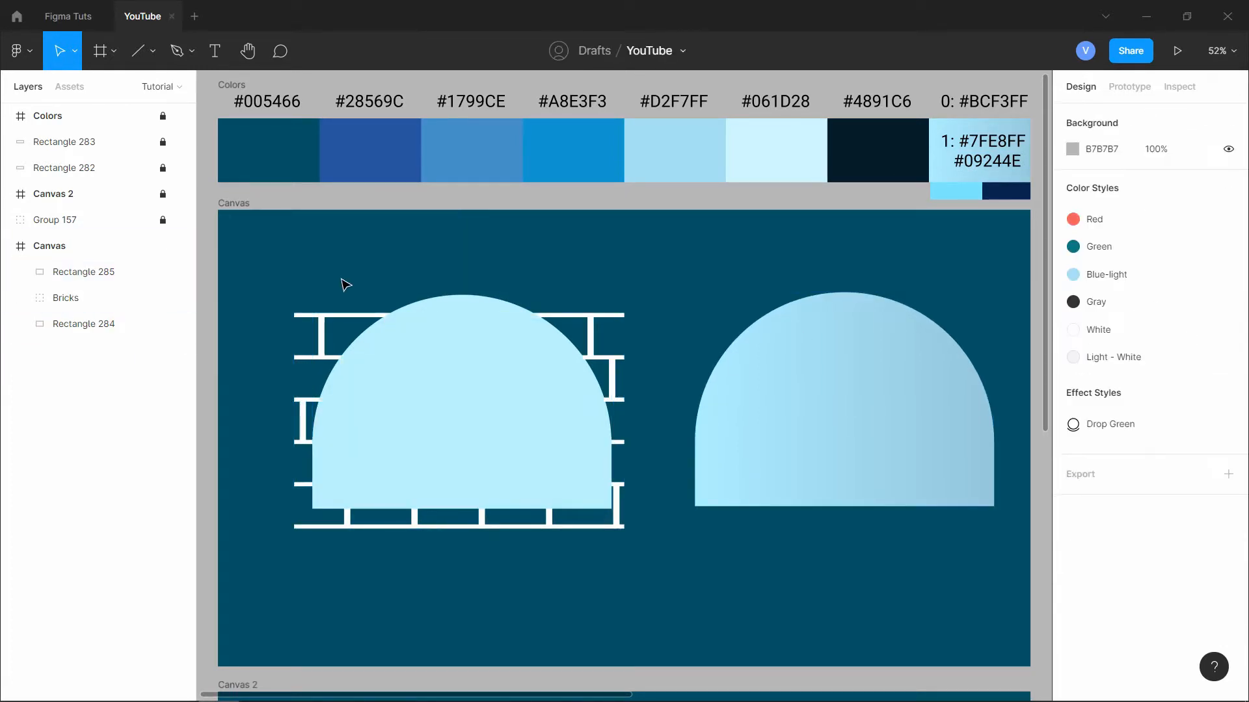
pyautogui.moveTo(330, 251); pyautogui.dragTo(546, 500)
pyautogui.rightClick(464, 368)
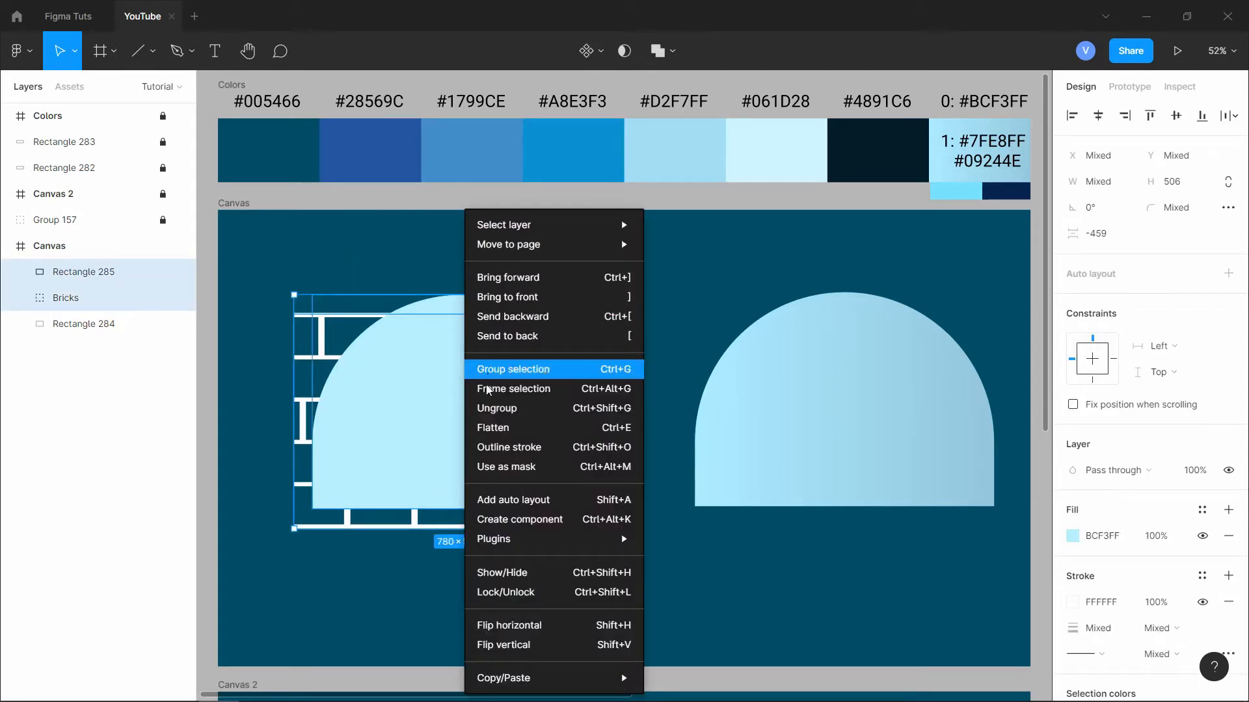
pyautogui.click(493, 465)
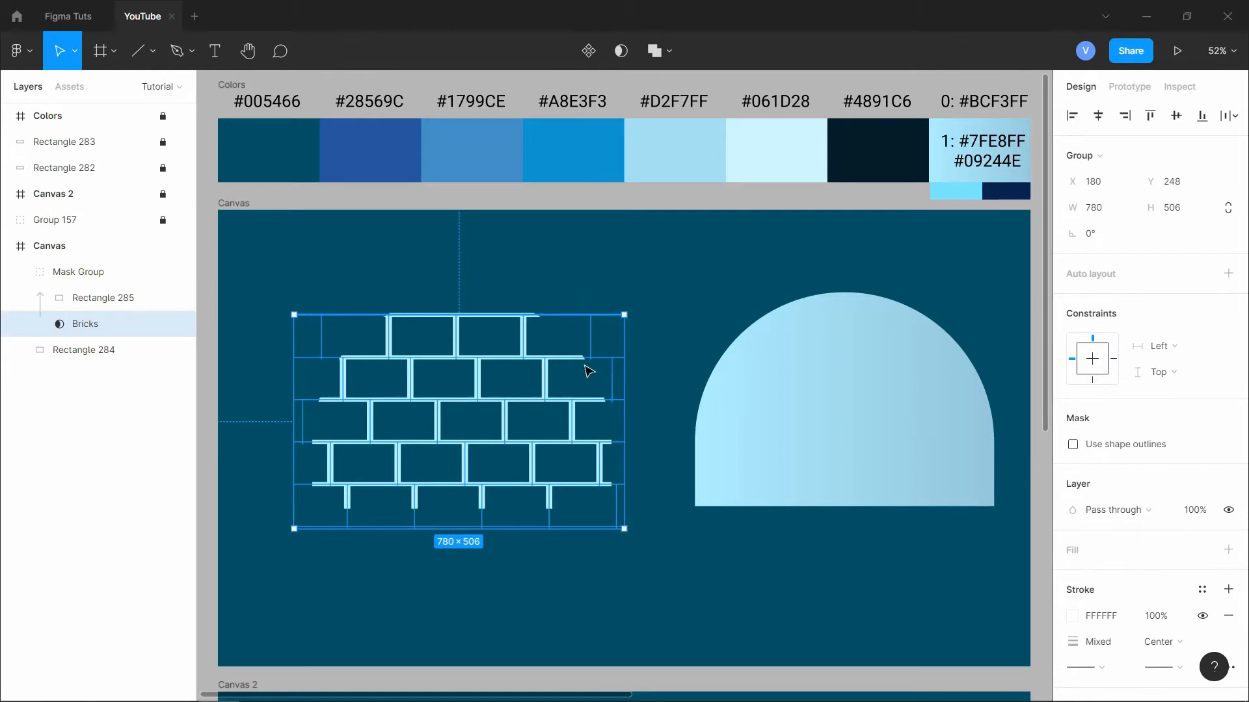
pyautogui.click(435, 275)
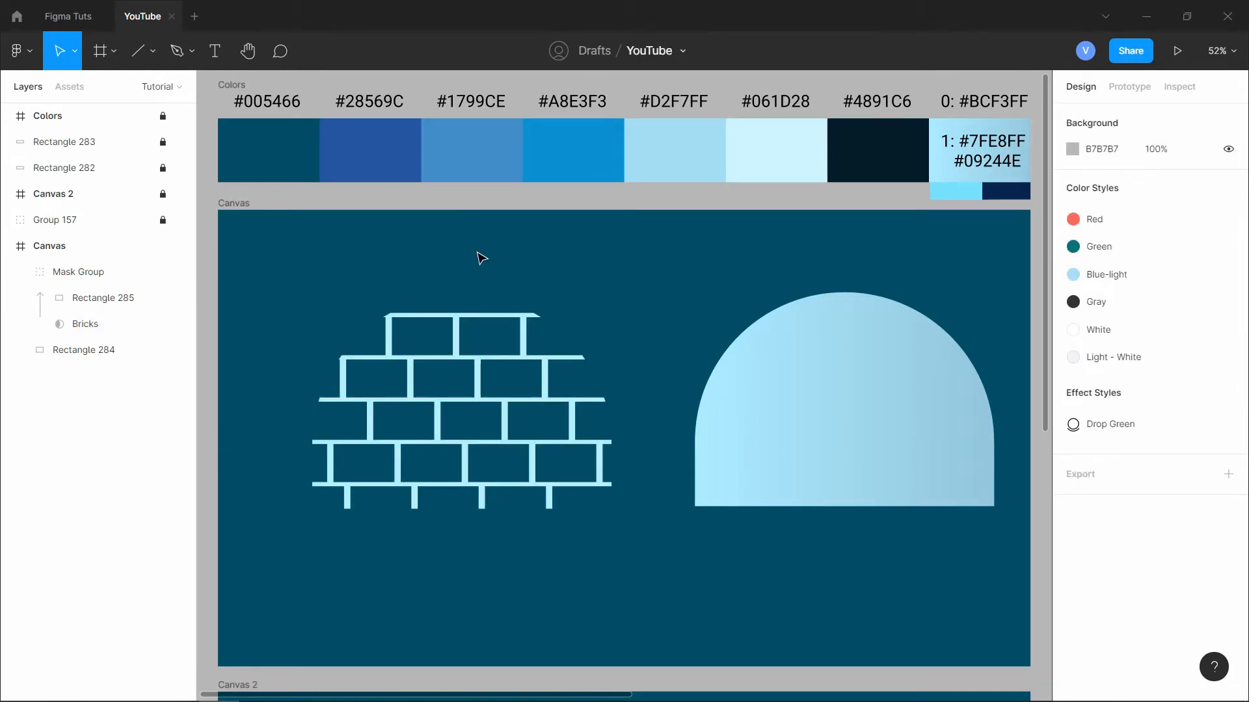
# - Collapse the mask group and rename it as Bricks
pyautogui.click(335, 447)
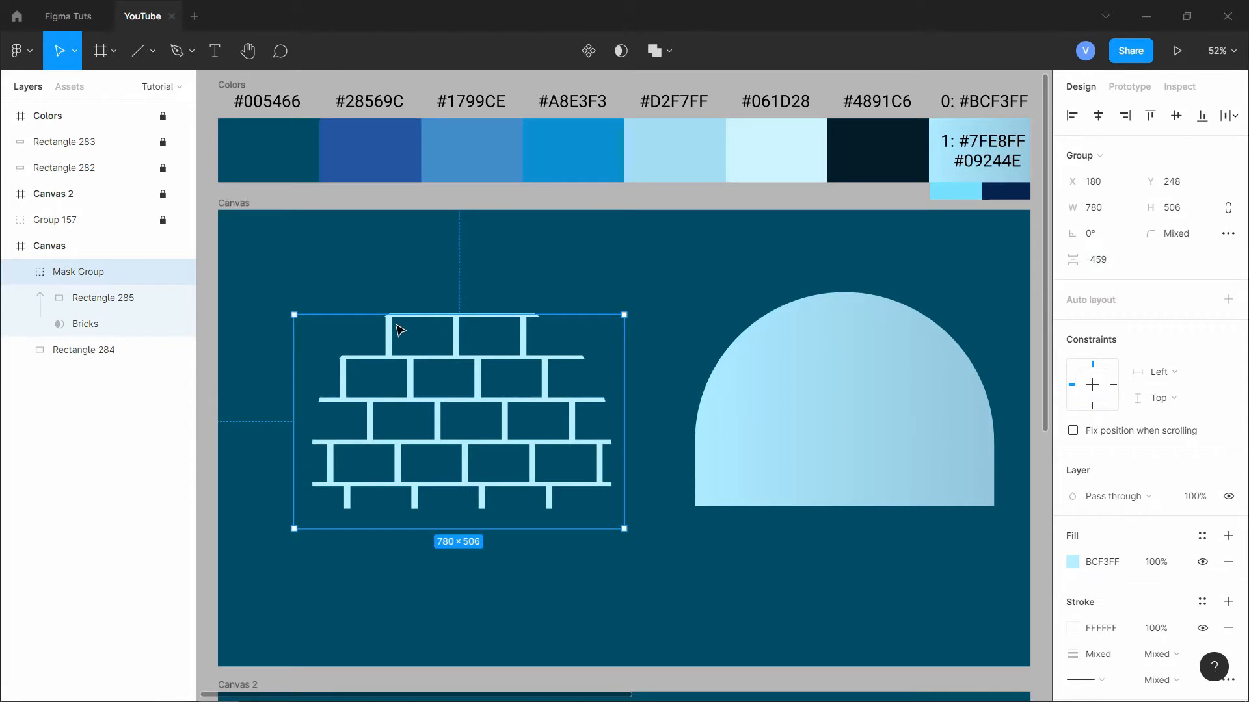
pyautogui.click(18, 276)
pyautogui.doubleClick(83, 273)
pyautogui.write('Bri')
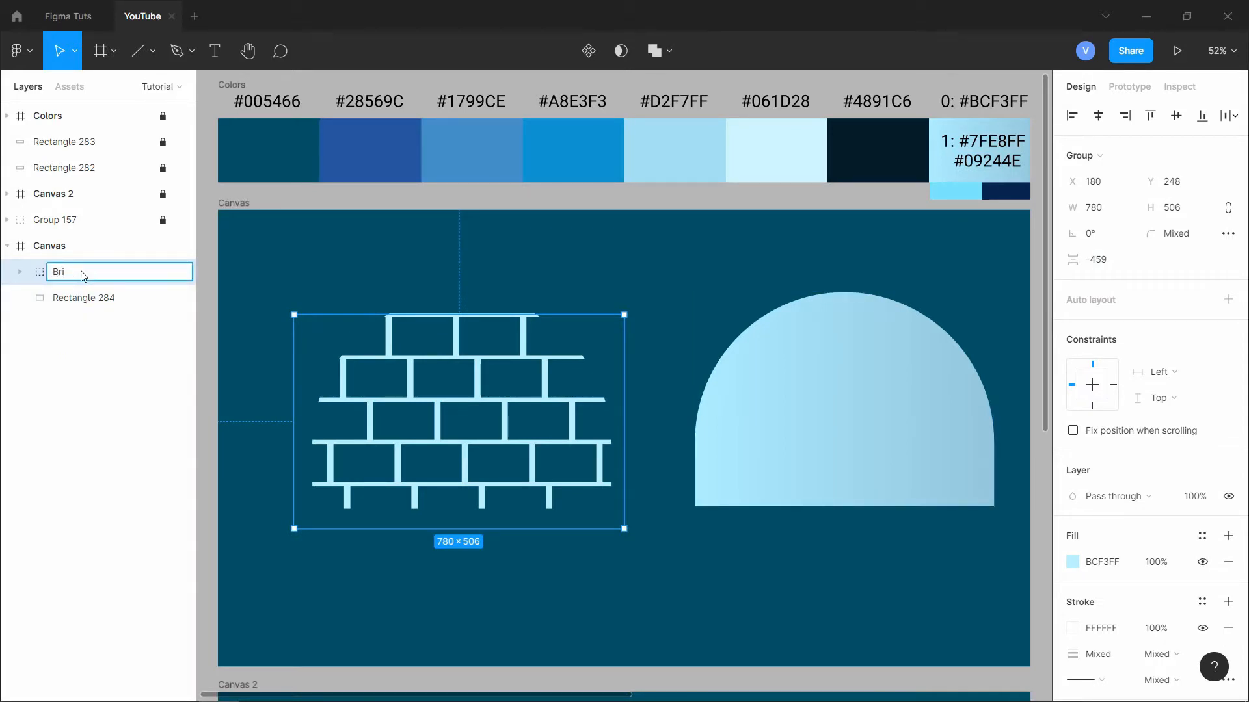
pyautogui.write('cks')
pyautogui.press('Return')
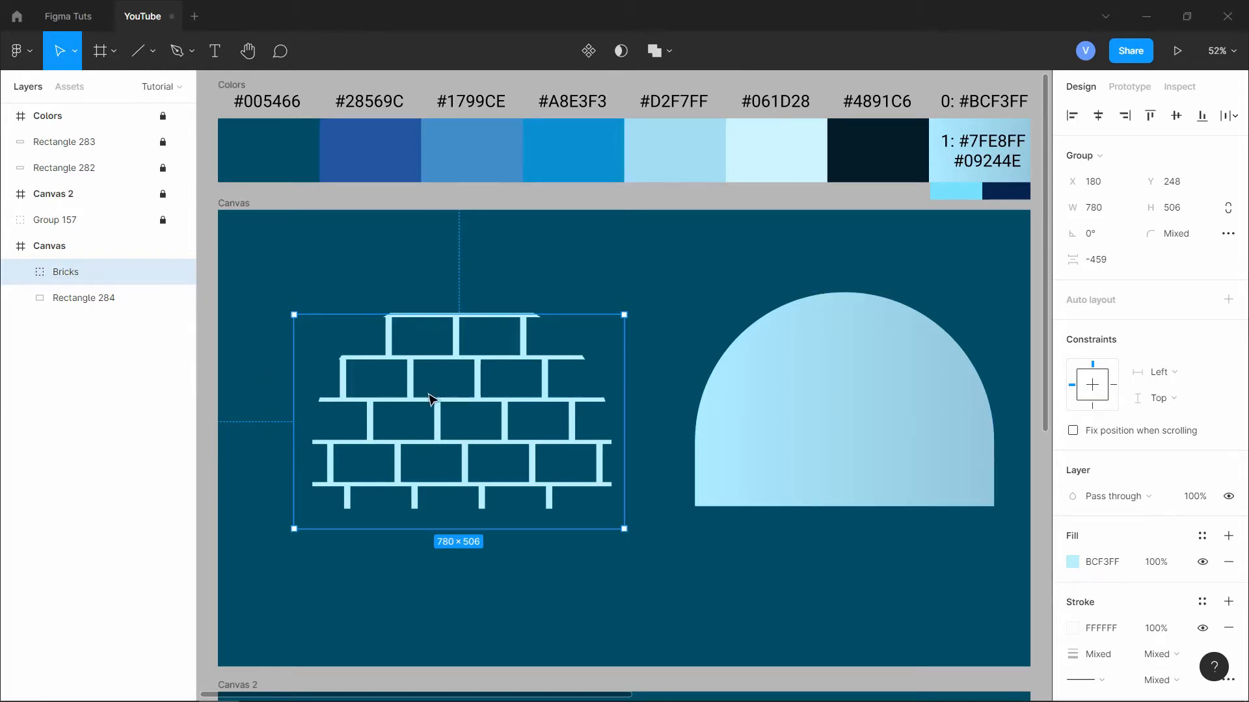
# - Move the masked Bricks group onto the gradient dome and change its fill to white (#FFFFFF)
pyautogui.moveTo(426, 398); pyautogui.dragTo(795, 385)
pyautogui.click(1073, 563)
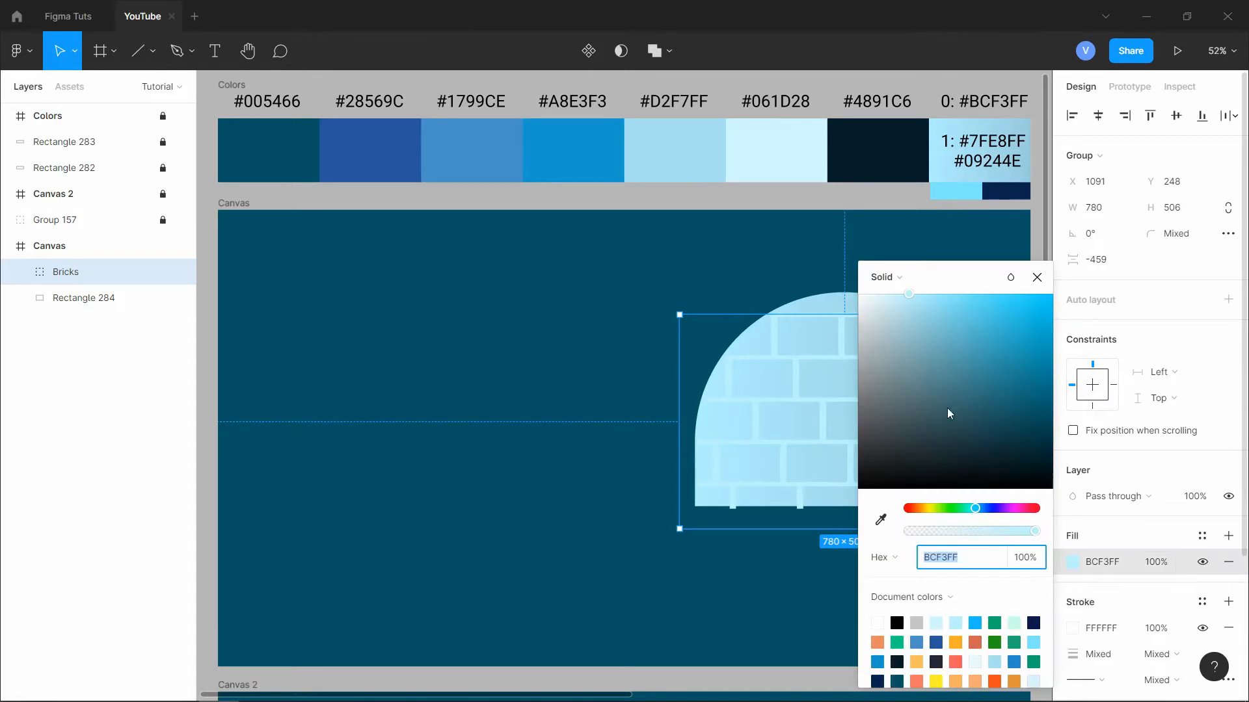
pyautogui.moveTo(947, 408); pyautogui.dragTo(827, 269)
pyautogui.click(722, 237)
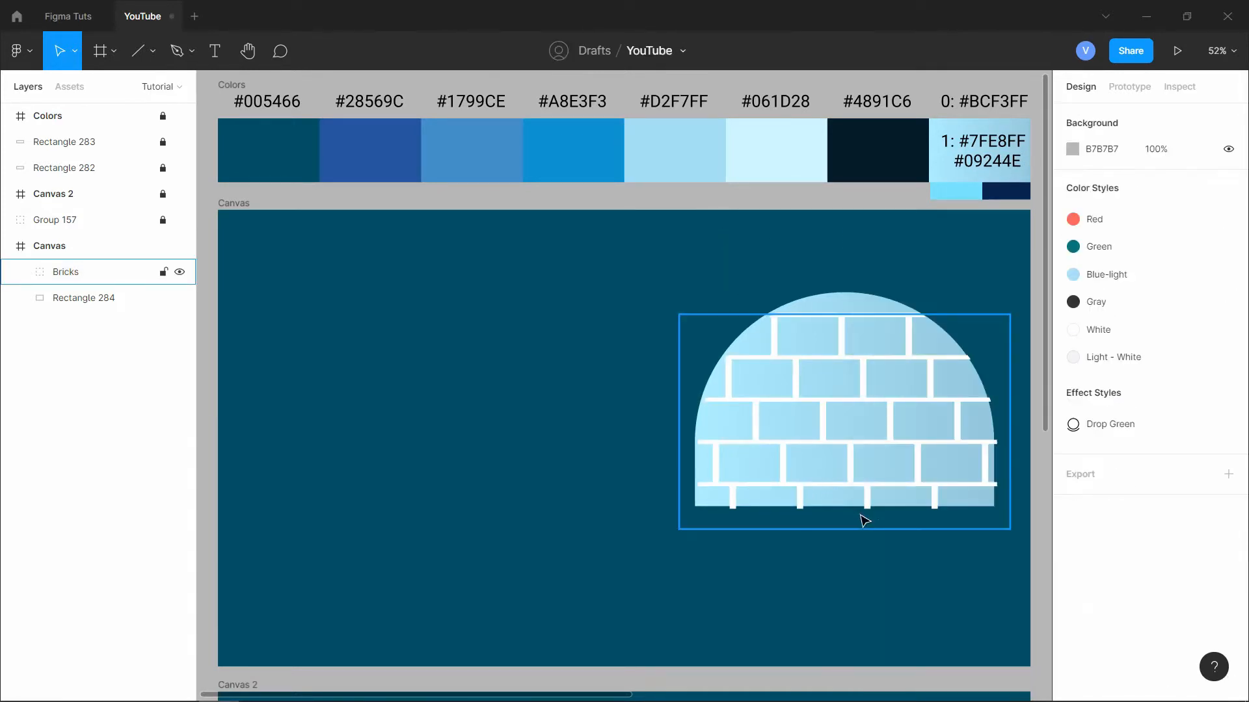
# - Align the Bricks group with the gradient dome by moving it to X 1085, Y 242
pyautogui.click(932, 493)
pyautogui.moveTo(927, 456); pyautogui.dragTo(922, 456)
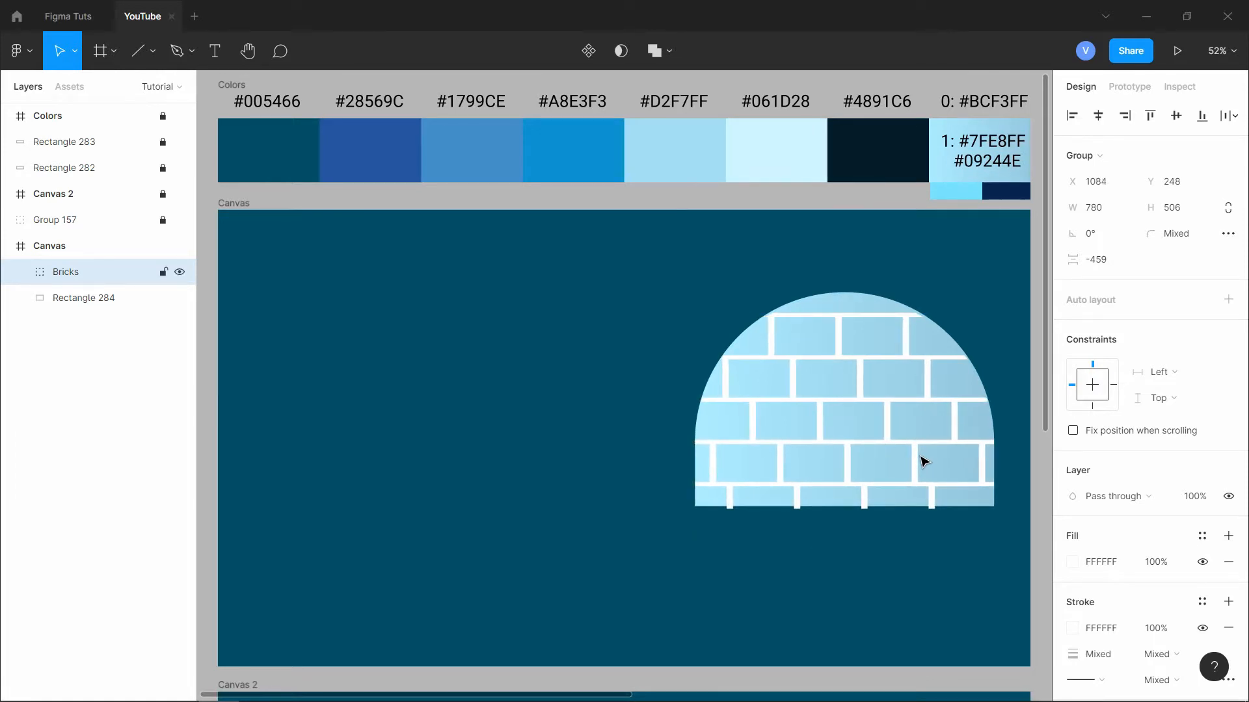
pyautogui.press('Right')
pyautogui.press('Up')
pyautogui.press('Up')
pyautogui.press('Up')
pyautogui.press('Up')
pyautogui.press('Up')
pyautogui.press('Up')
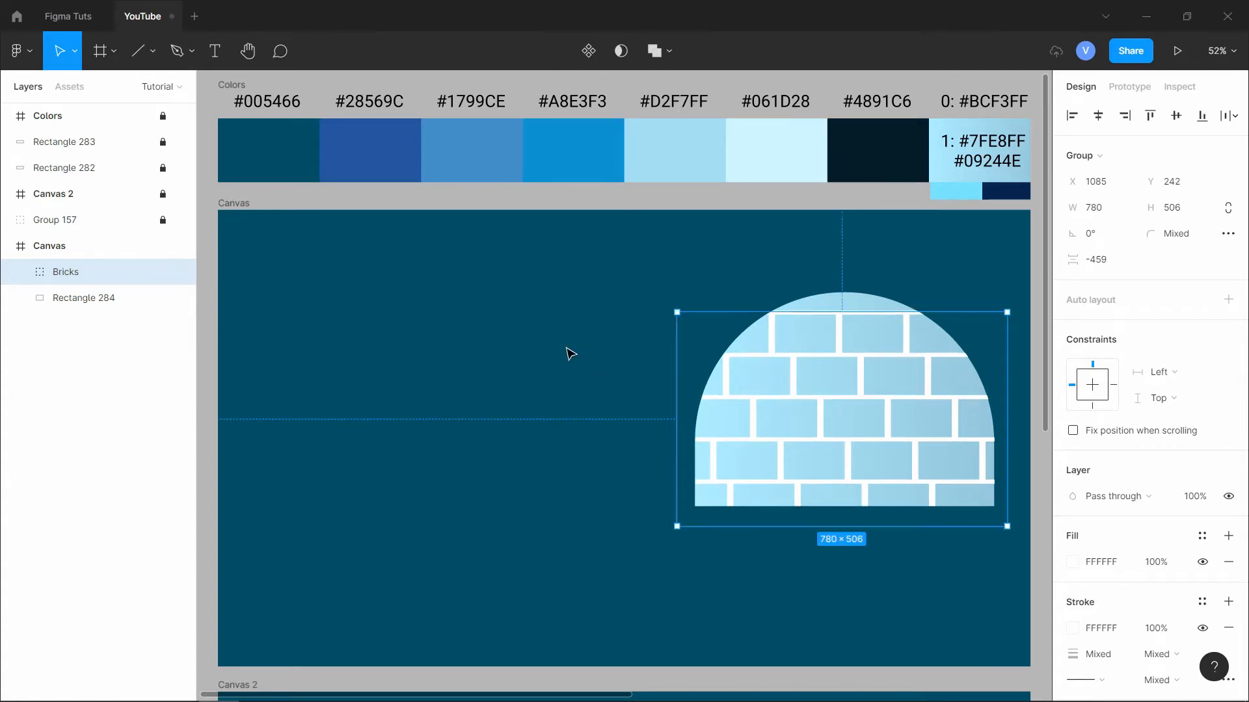
pyautogui.press('Escape')
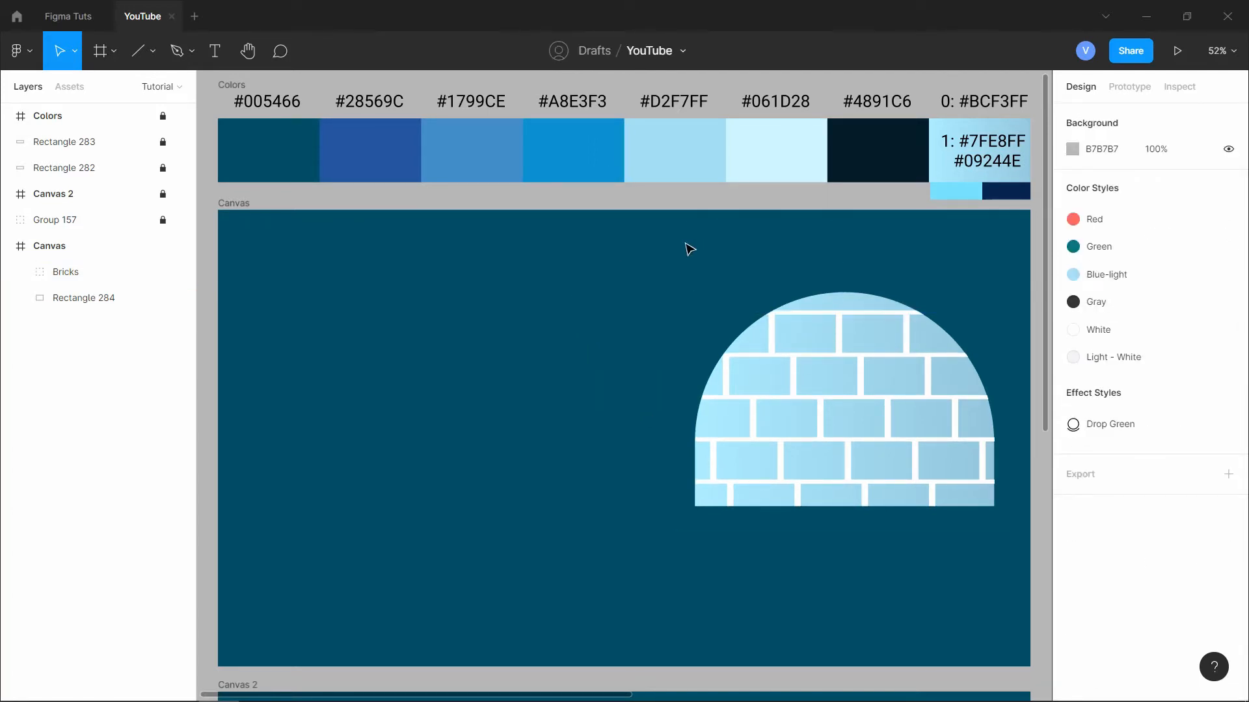
# - Group the Bricks group with the gradient dome and rename the new group as Dome
pyautogui.moveTo(684, 263); pyautogui.dragTo(891, 475)
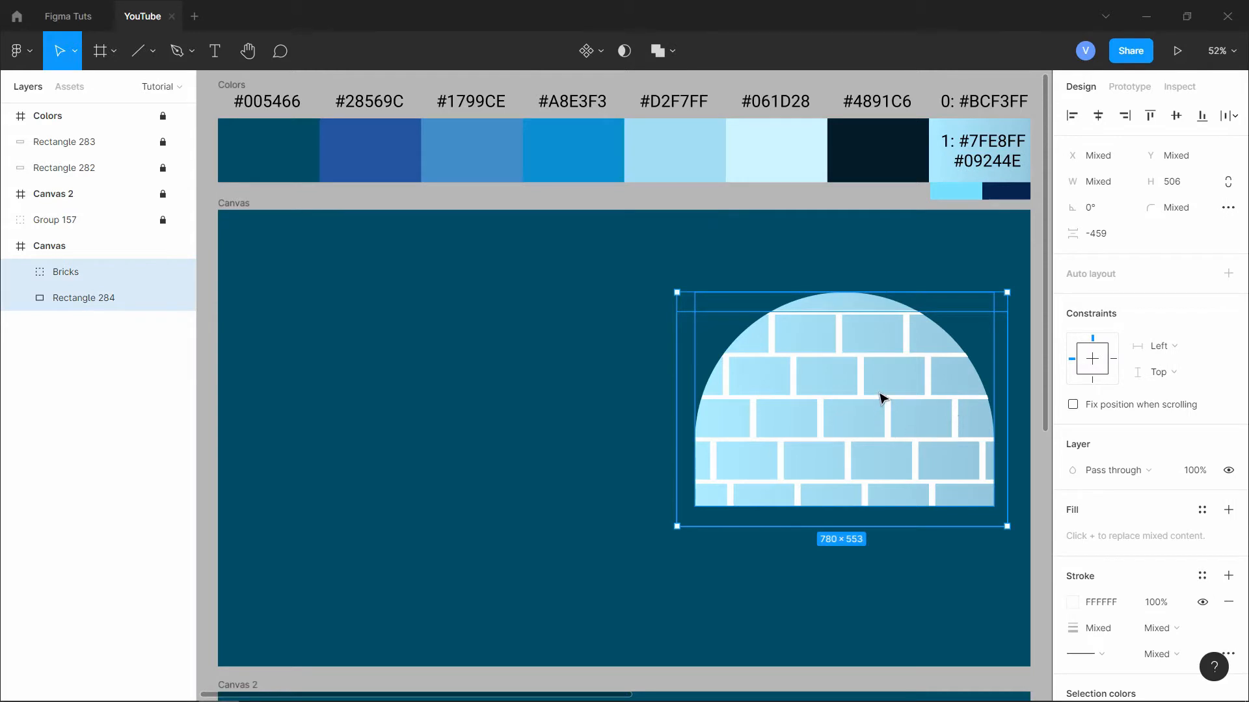
pyautogui.hotkey('ctrl', 'g')
pyautogui.doubleClick(75, 273)
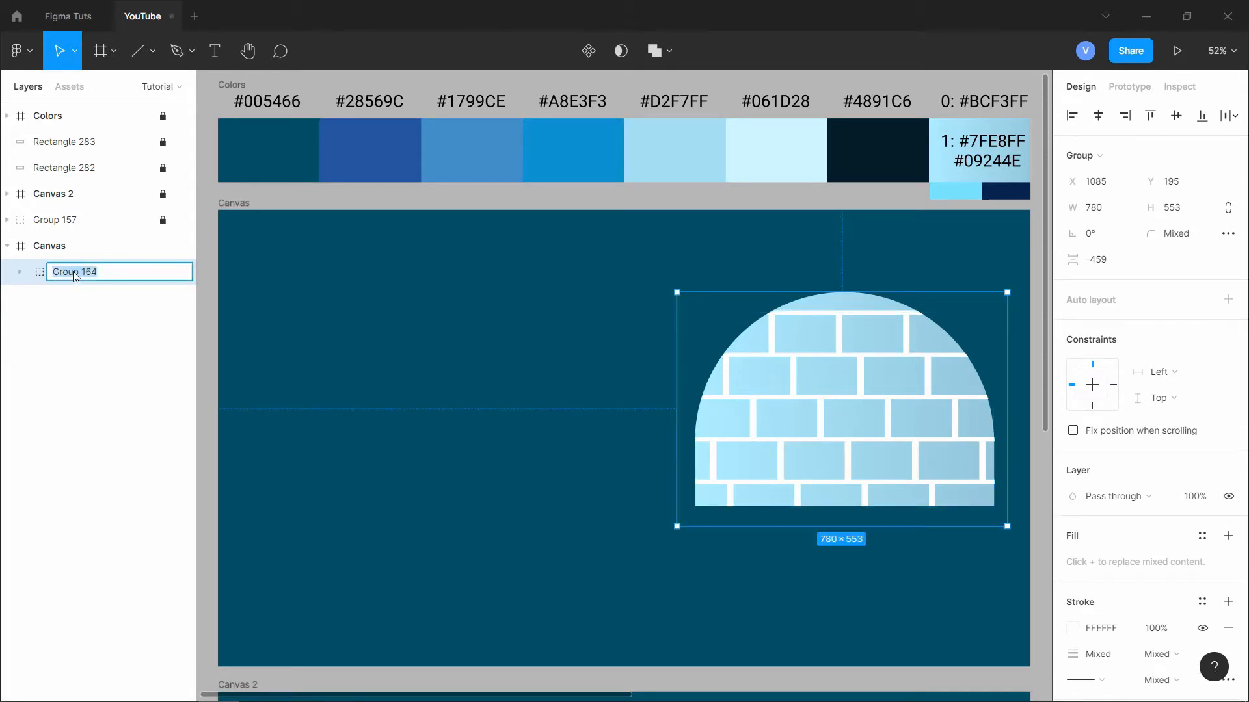
pyautogui.write('Dome')
pyautogui.press('Return')
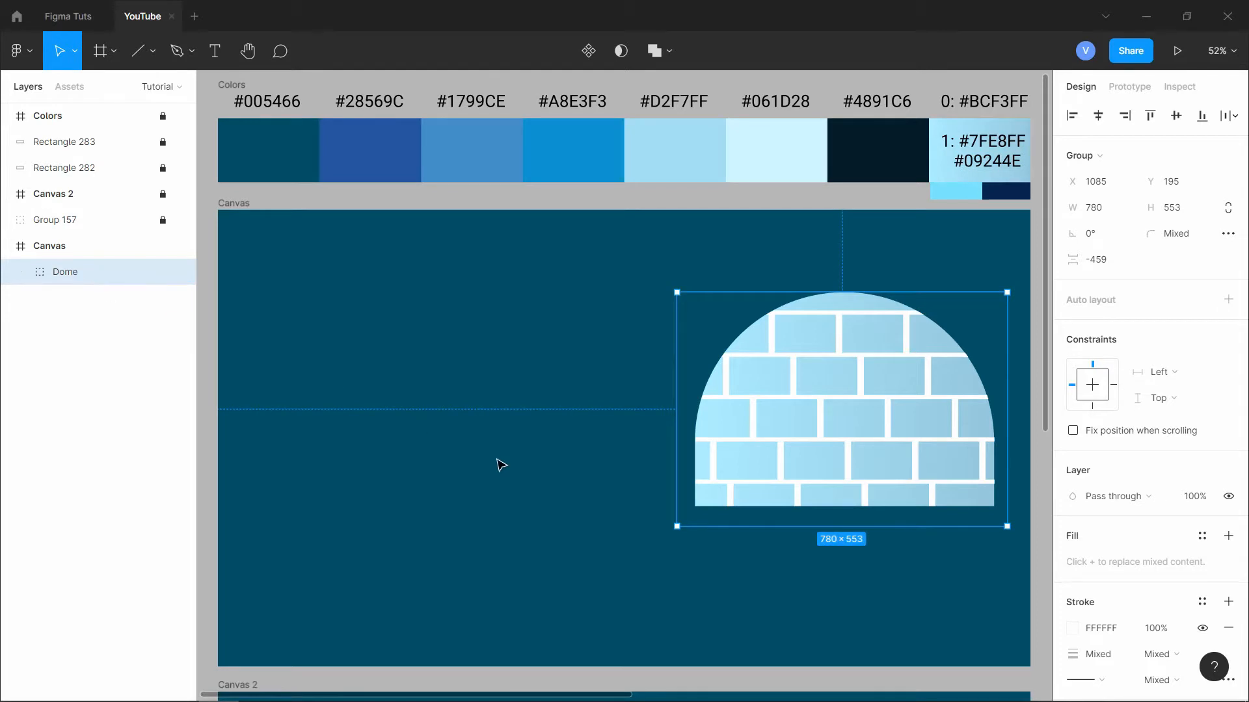
pyautogui.click(327, 434)
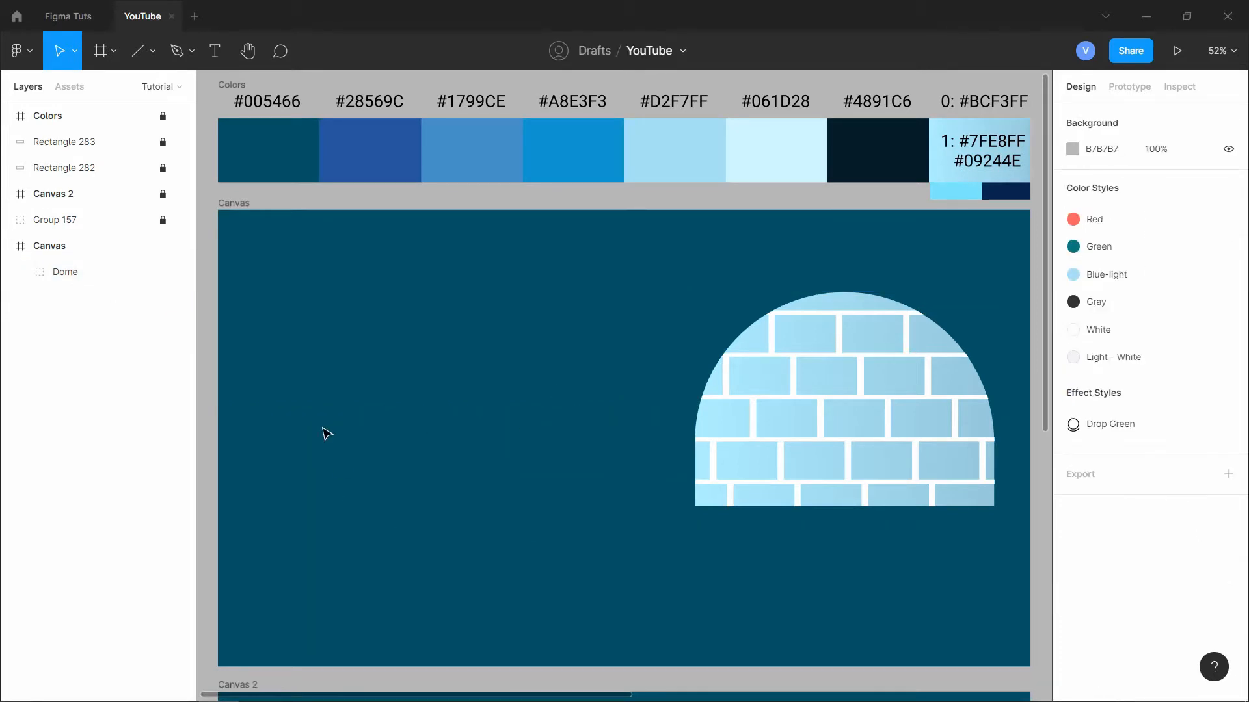
# - Draw a rectangle about 213 × 287 beside the dome, with its base level with the dome's, and place it at X 783, Y 414
pyautogui.click(153, 51)
pyautogui.click(117, 89)
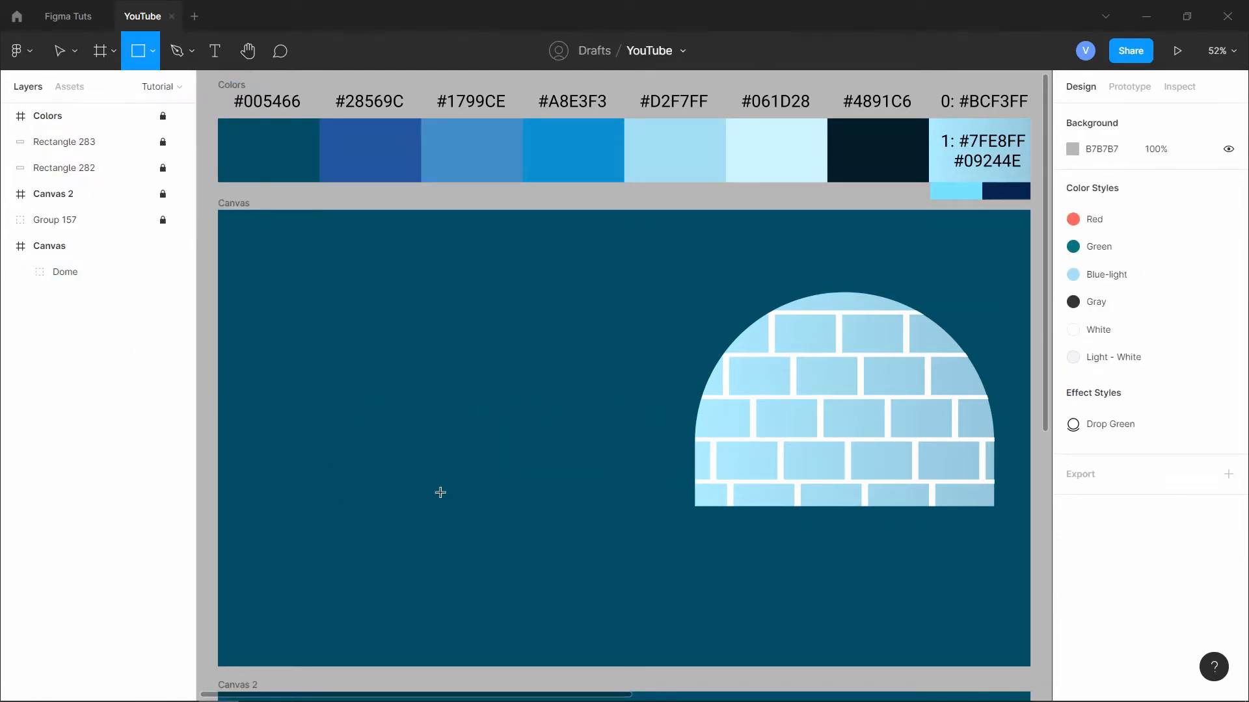
pyautogui.moveTo(407, 385)
pyautogui.mouseDown()
pyautogui.moveTo(468, 514)
pyautogui.moveTo(497, 506)
pyautogui.mouseUp()
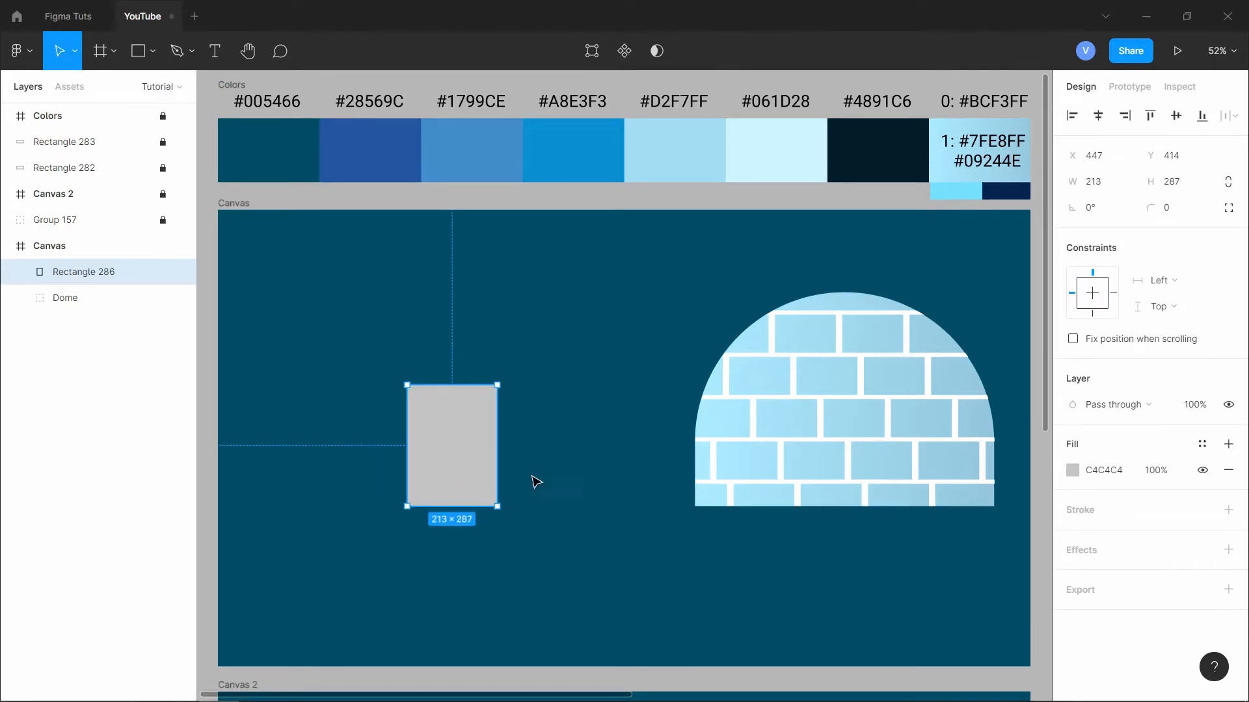
pyautogui.moveTo(447, 475); pyautogui.dragTo(588, 474)
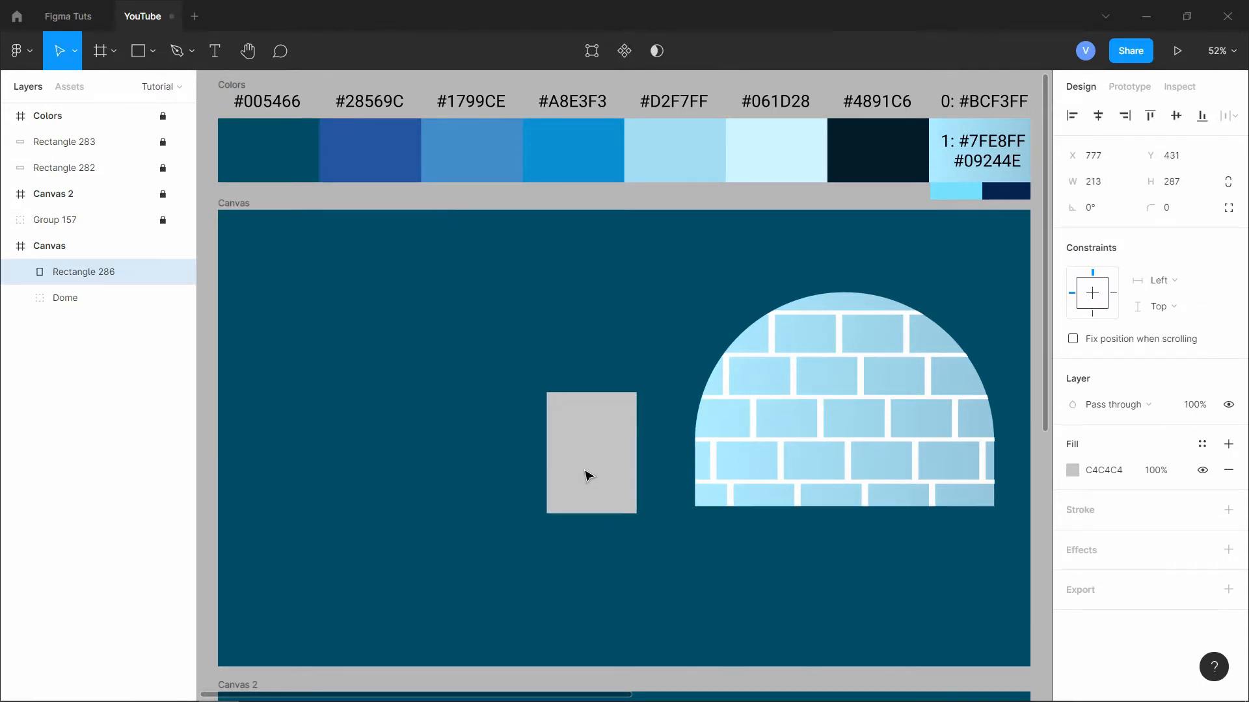
# - Round only the two top corners of the rectangle with a radius of 182 to form an arch
pyautogui.doubleClick(590, 408)
pyautogui.moveTo(515, 368); pyautogui.dragTo(679, 412)
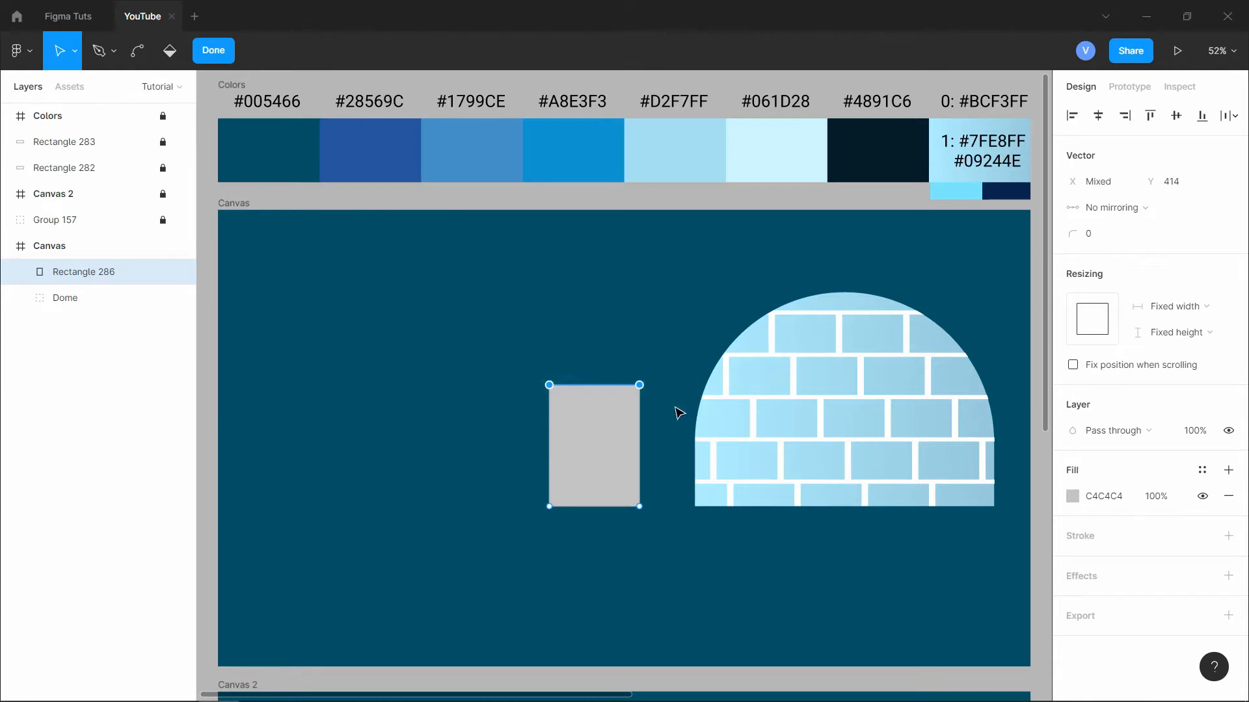
pyautogui.moveTo(1078, 235); pyautogui.dragTo(1105, 235)
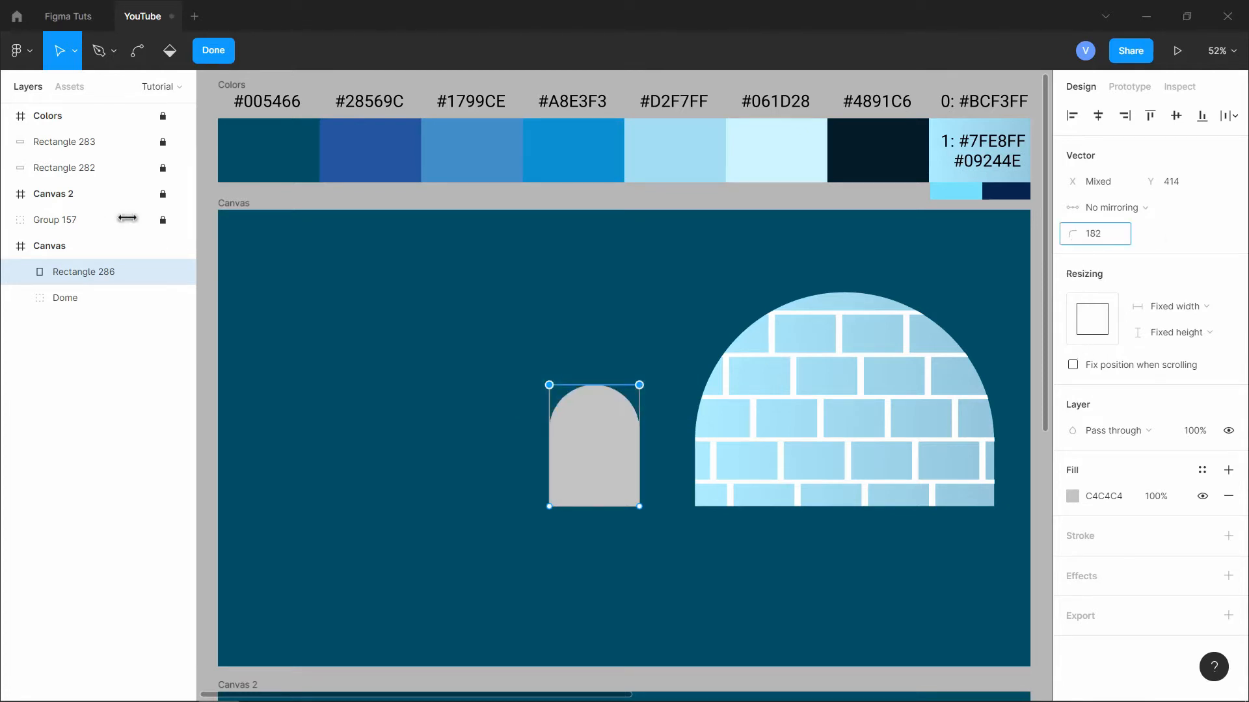
pyautogui.click(279, 180)
pyautogui.click(212, 57)
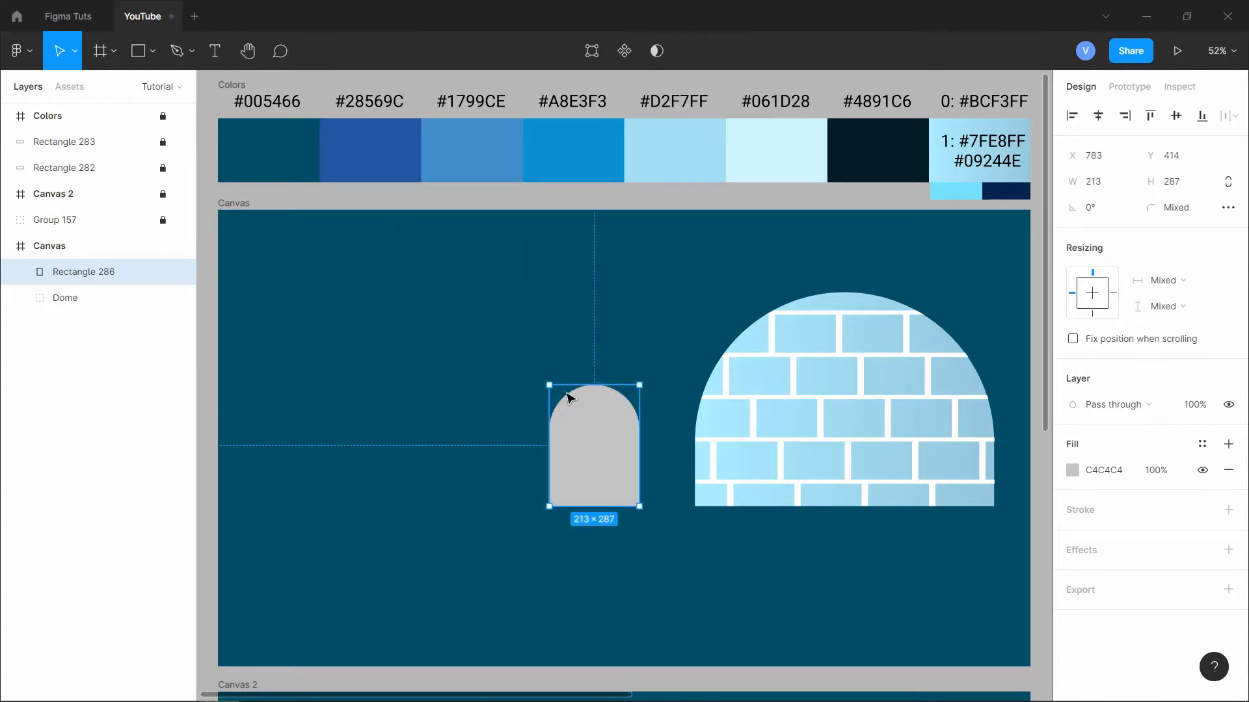
# - Duplicate the arch to X 306, Y 414 and fill both arches with the #1799CE swatch colour
pyautogui.moveTo(569, 399); pyautogui.dragTo(379, 409)
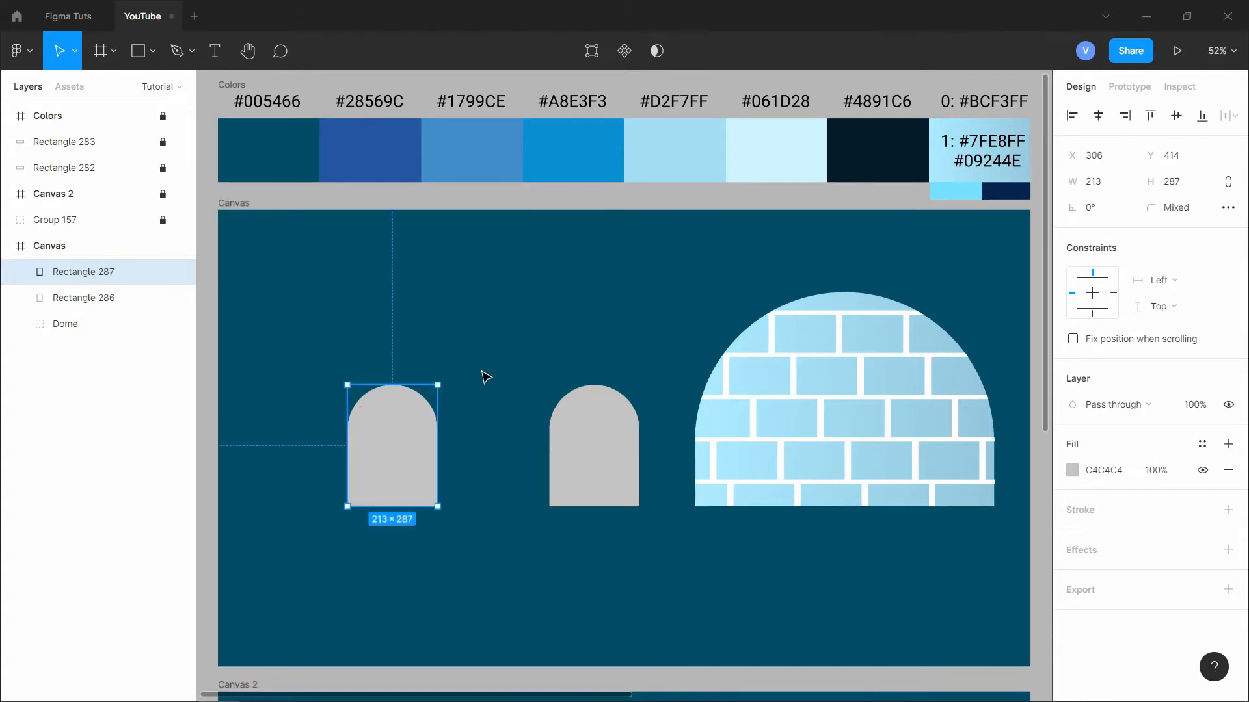
pyautogui.keyDown('shift'); pyautogui.click(579, 453); pyautogui.keyUp('shift')
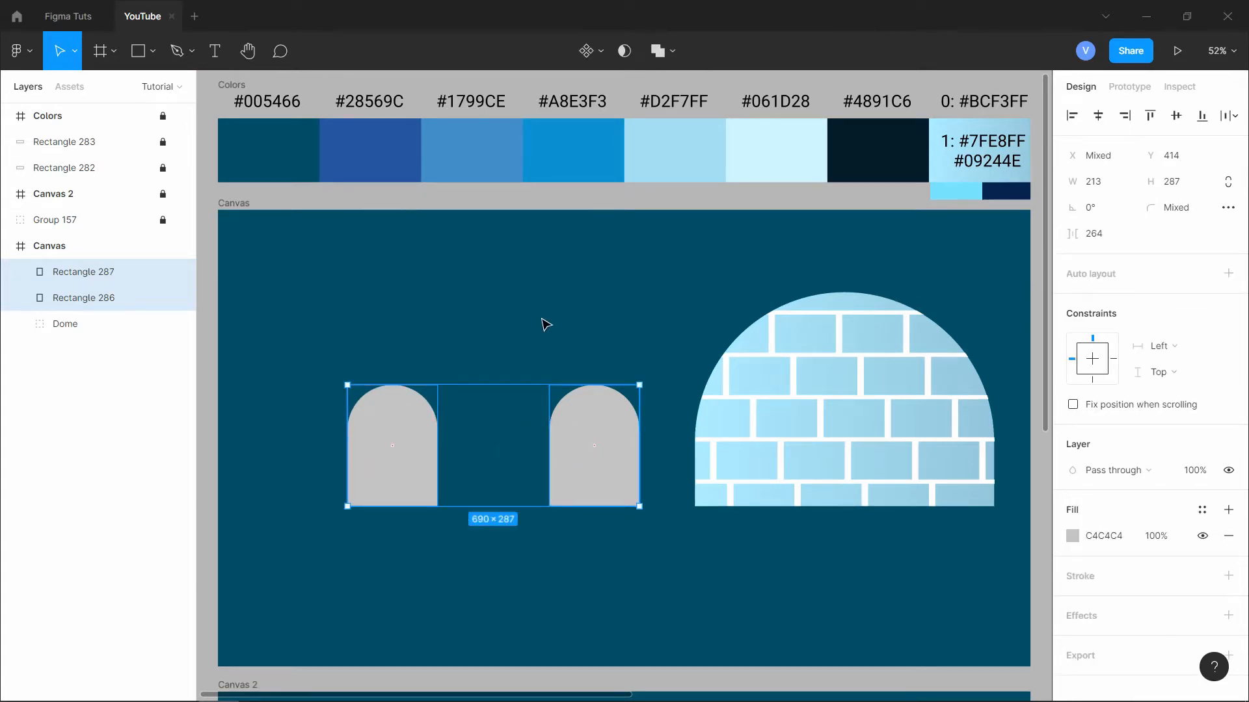
pyautogui.press('i')
pyautogui.click(563, 161)
pyautogui.click(463, 343)
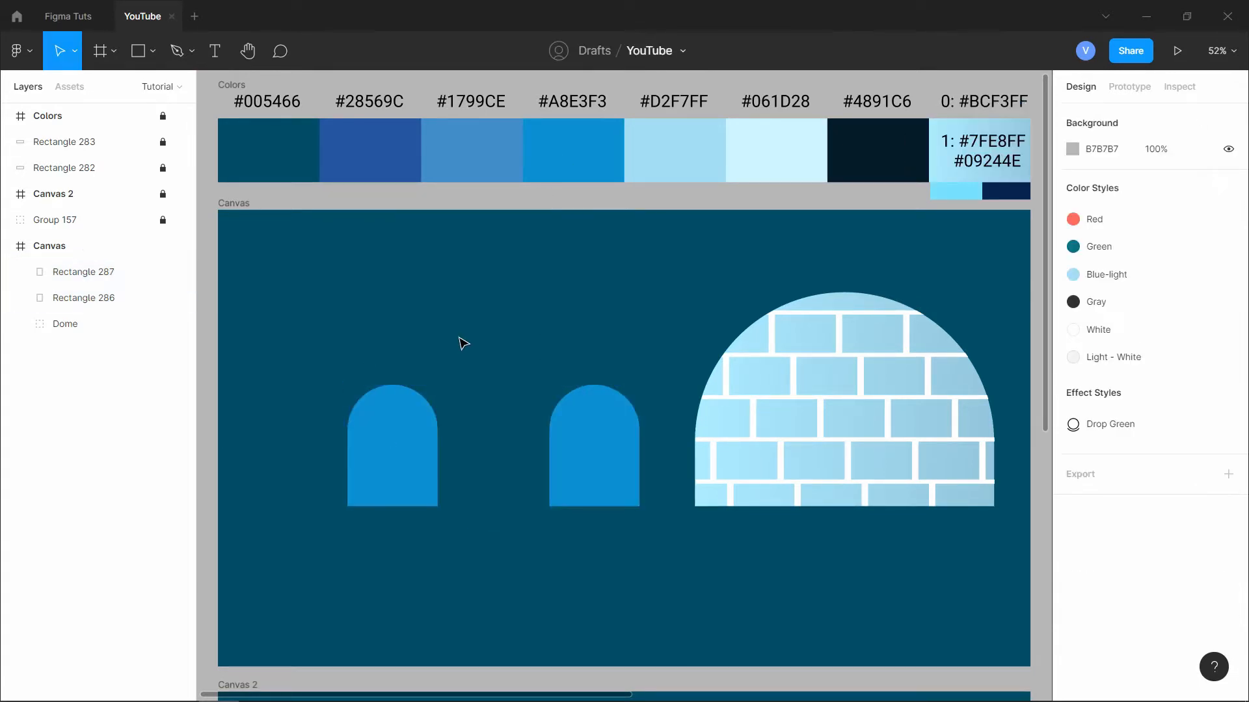
# - Draw a rectangle between the two arches and stretch it to 485 × 287 so it spans from one arch's centre to the other's
pyautogui.press('r')
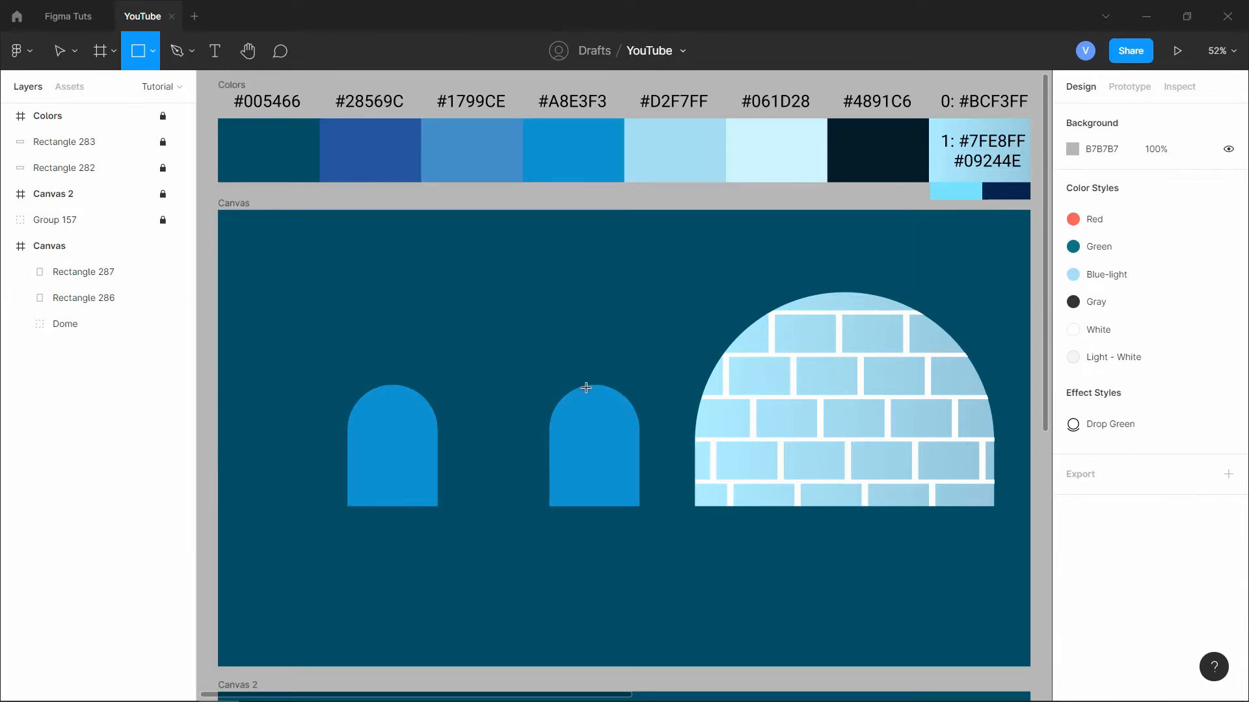
pyautogui.moveTo(463, 377); pyautogui.dragTo(527, 506)
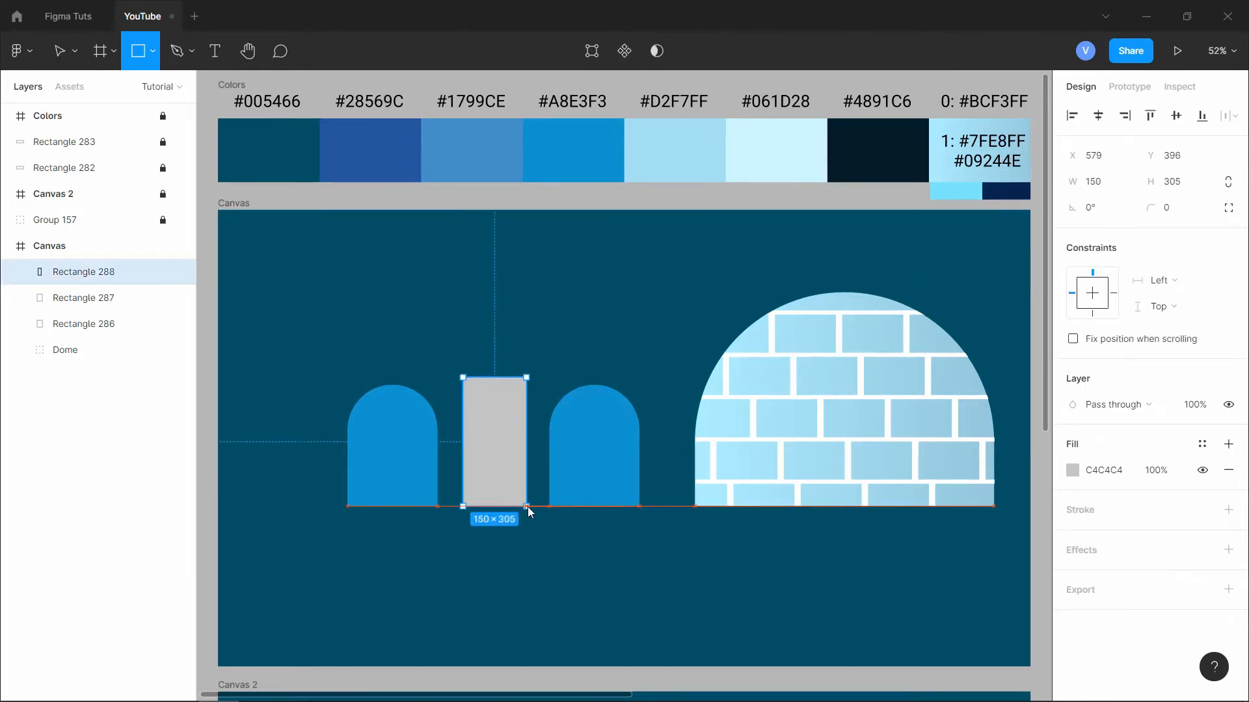
pyautogui.moveTo(495, 377); pyautogui.dragTo(493, 383)
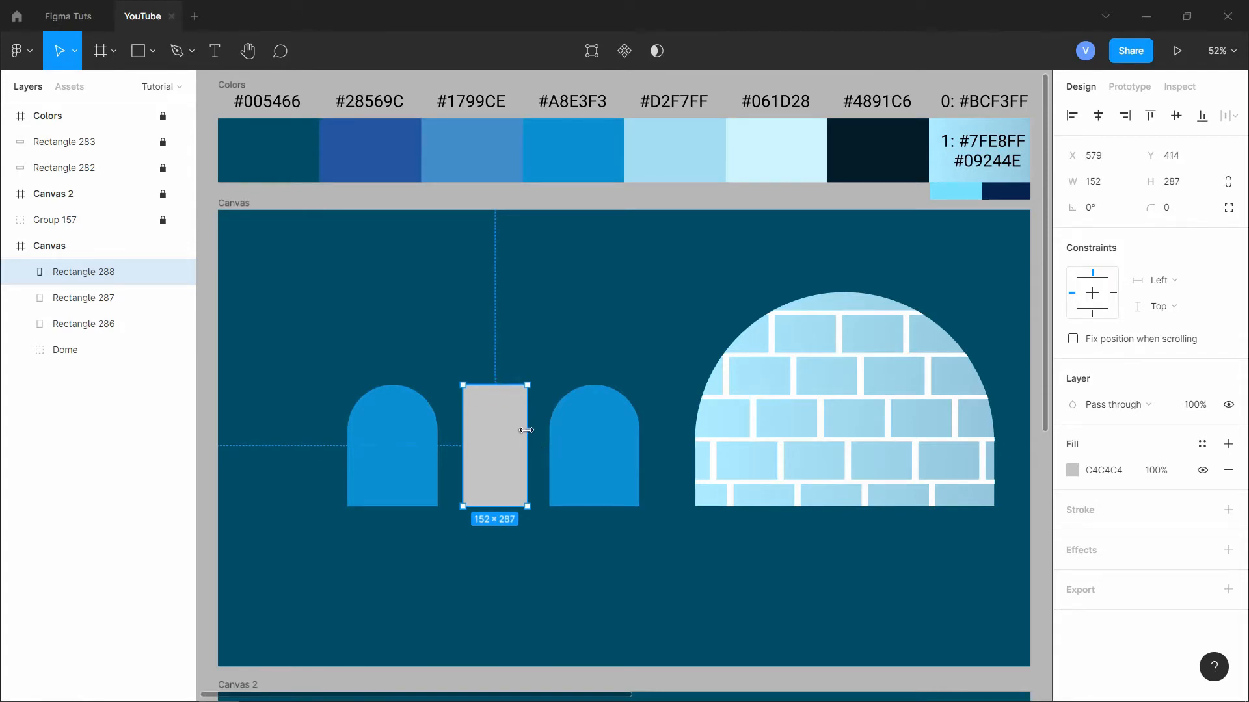
pyautogui.moveTo(526, 430); pyautogui.dragTo(596, 425)
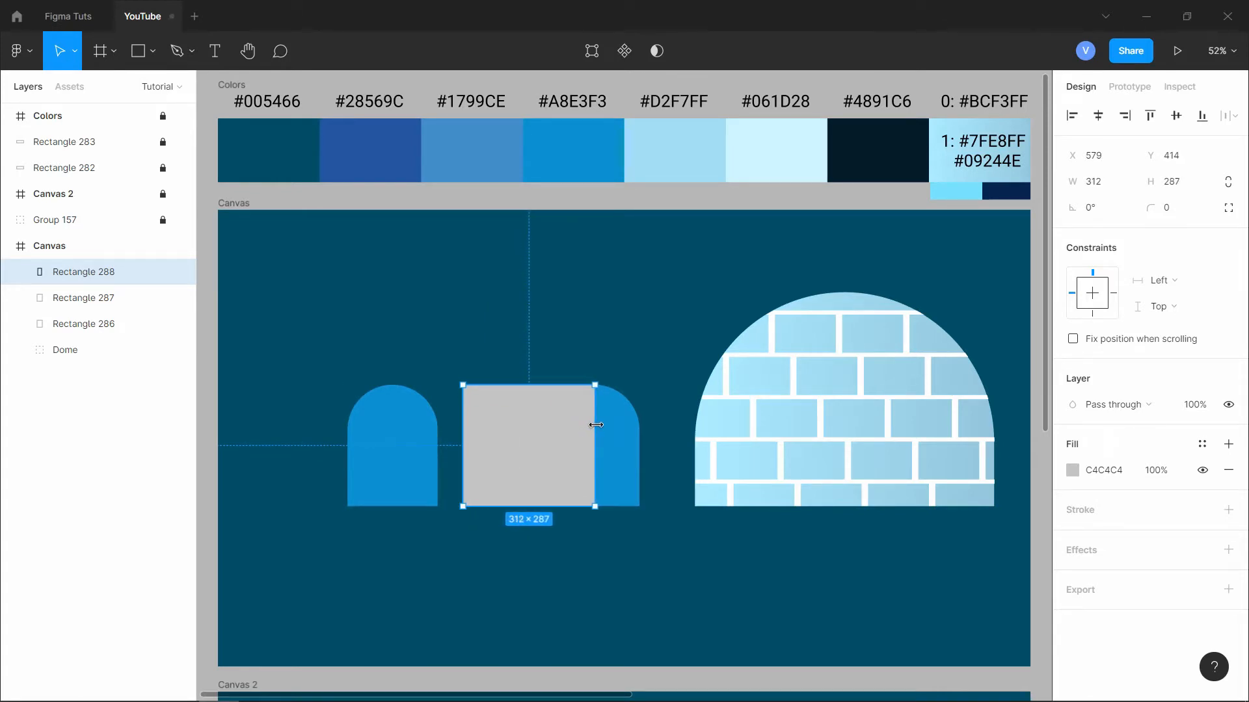
pyautogui.moveTo(463, 446); pyautogui.dragTo(389, 443)
pyautogui.press('Escape')
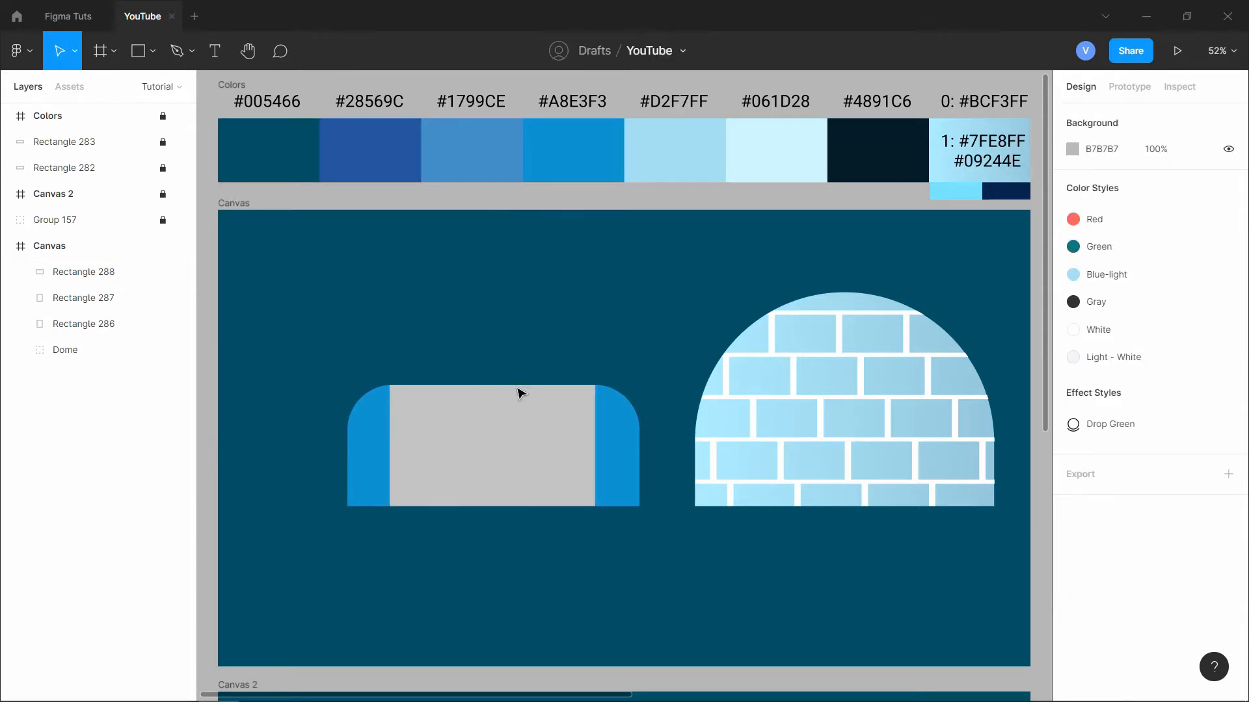
# - Fill the connecting rectangle with the arches' blue, #1799CE
pyautogui.click(577, 432)
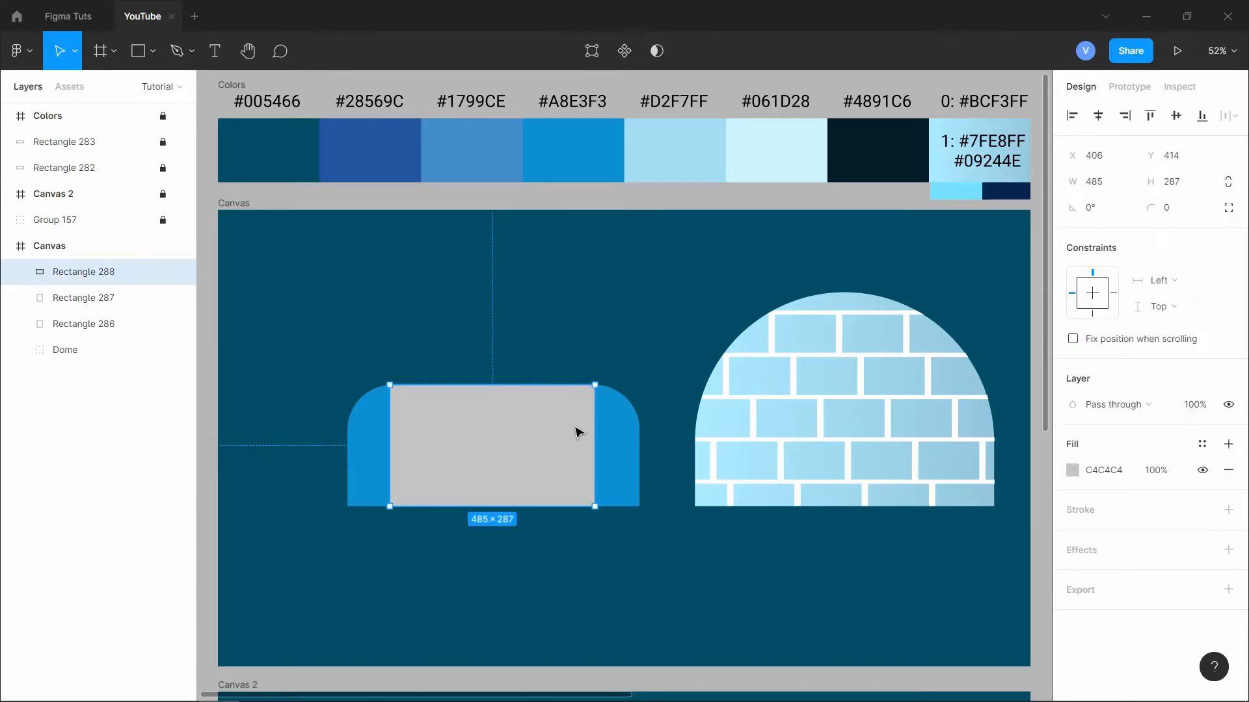
pyautogui.press('i')
pyautogui.click(624, 443)
pyautogui.press('Escape')
pyautogui.press('Escape')
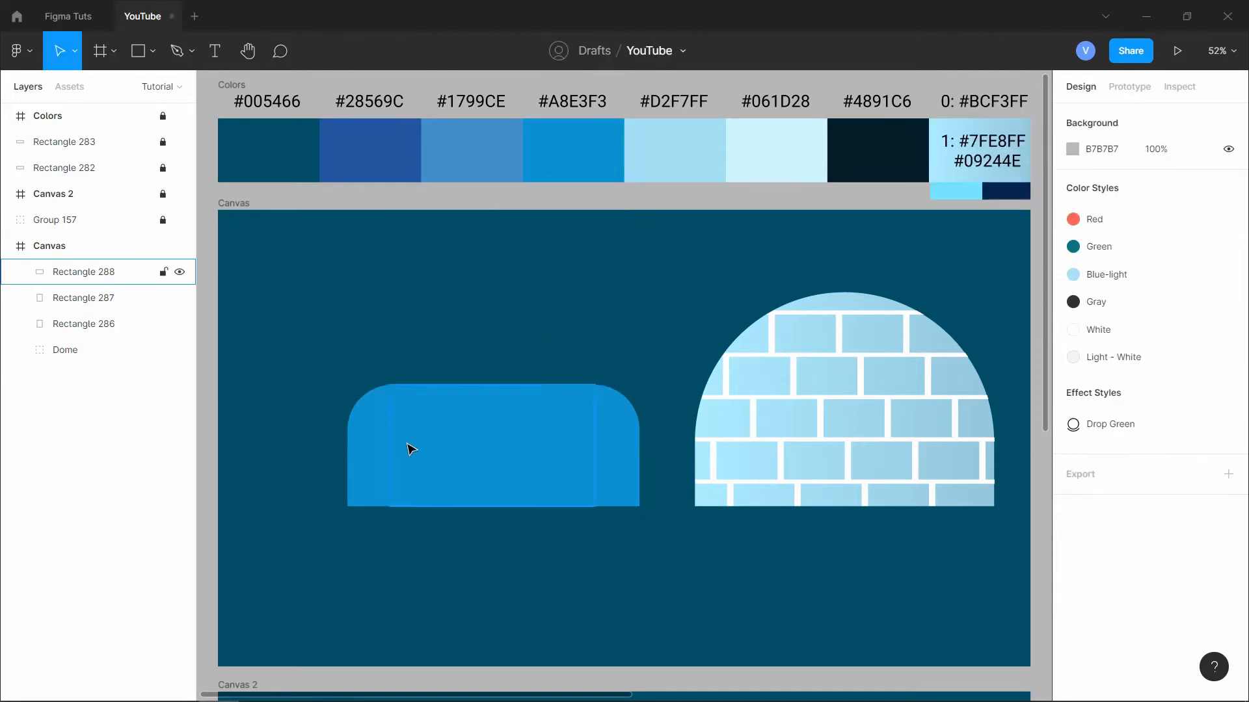
# - Fill the arch farthest from the dome with #A8E3F3 and move it in front of the connecting rectangle
pyautogui.click(377, 445)
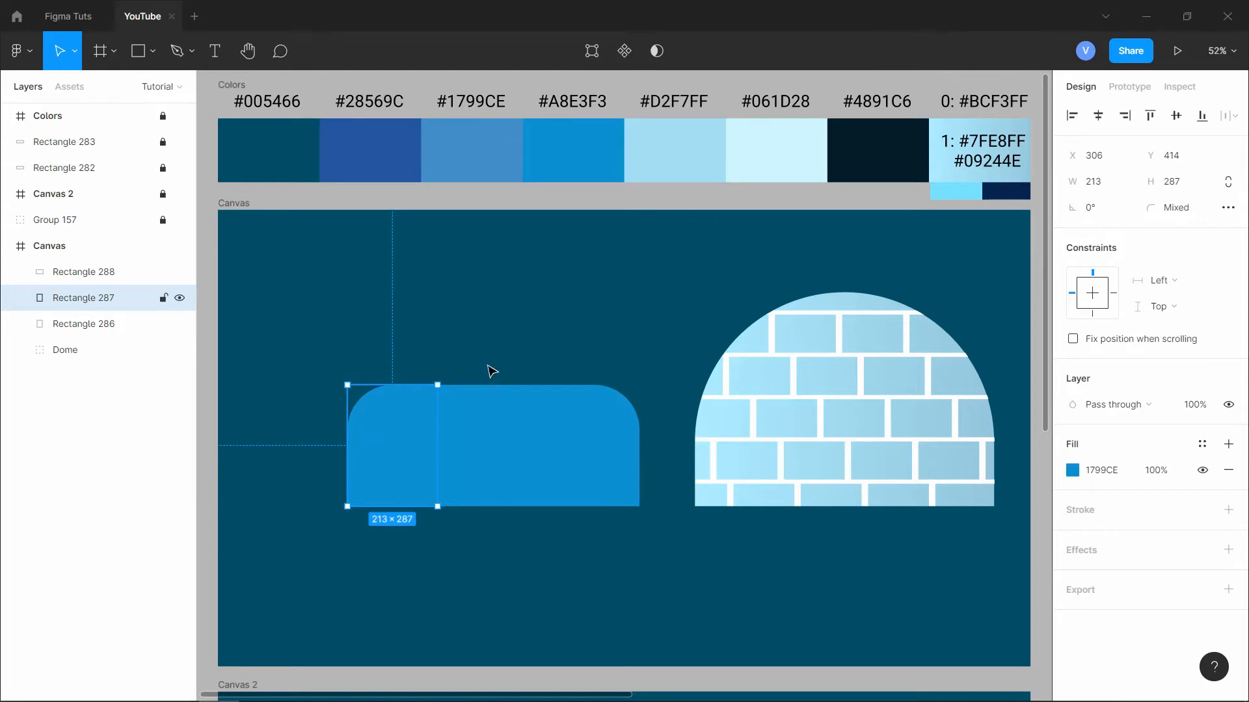
pyautogui.press('i')
pyautogui.click(974, 149)
pyautogui.press('Escape')
pyautogui.click(390, 410)
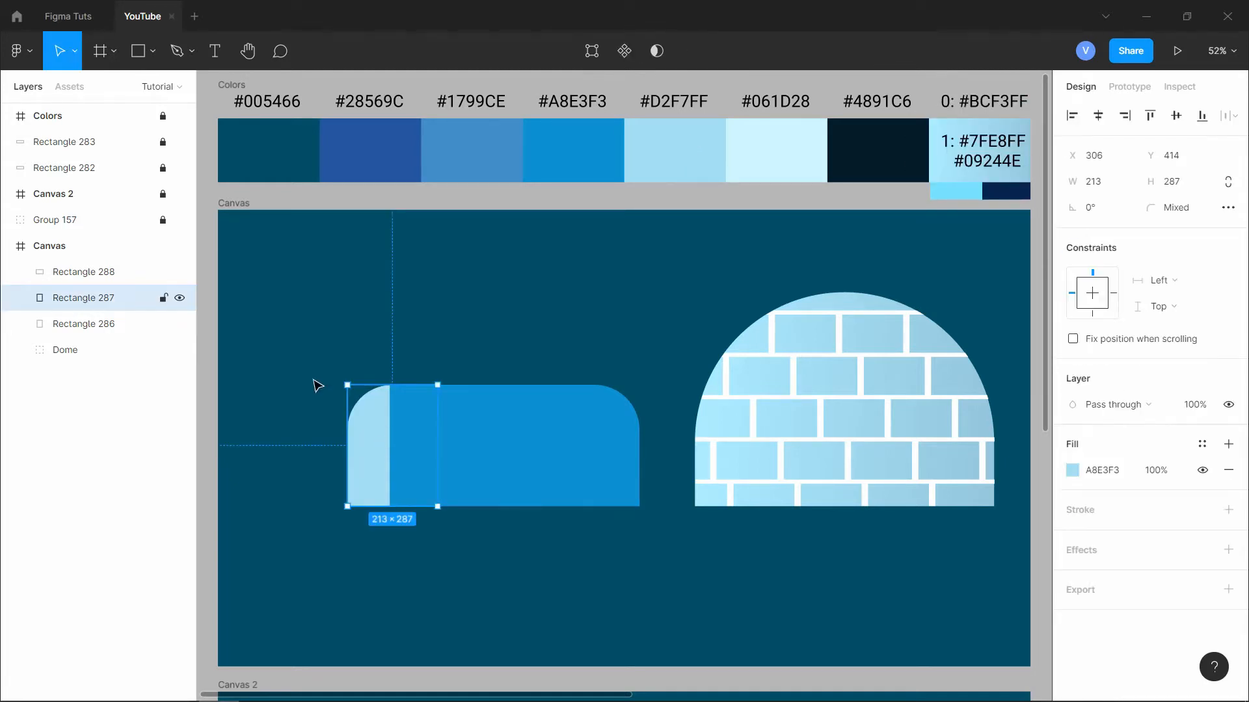
pyautogui.moveTo(121, 301); pyautogui.dragTo(121, 262)
pyautogui.click(449, 284)
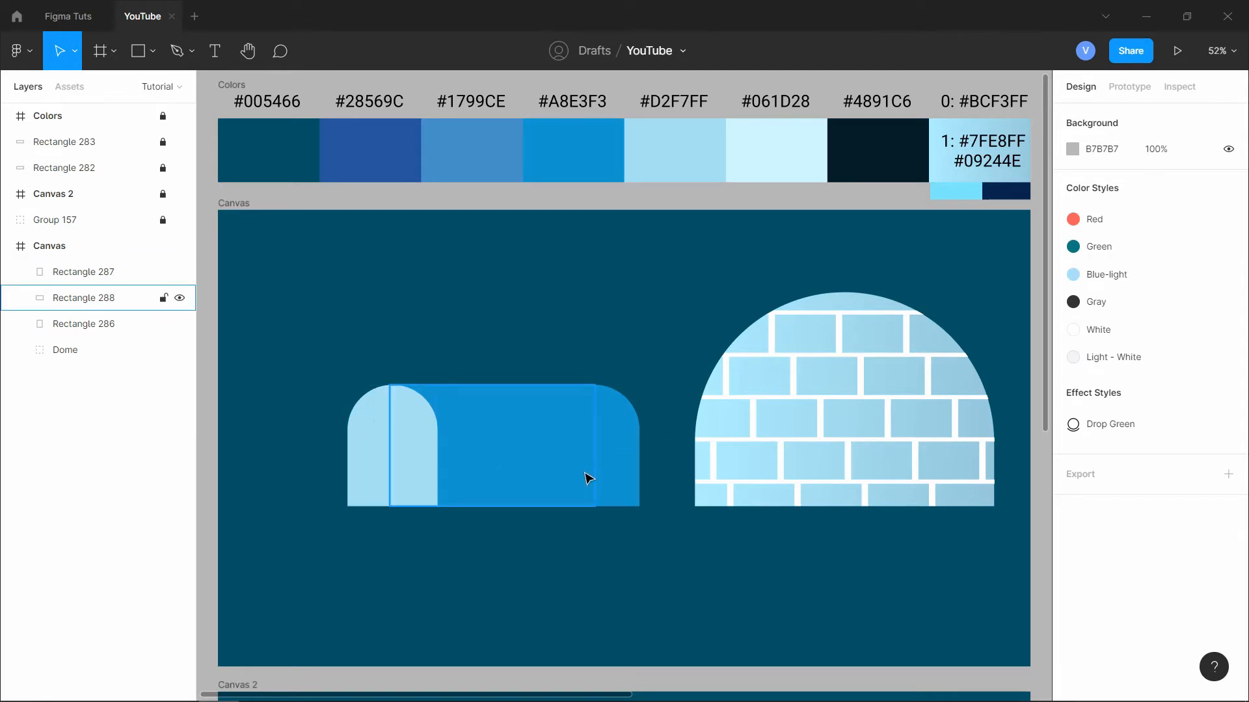
# - Shorten the tunnel by narrowing the connecting rectangle and moving the rear arch inward, and shift the whole tunnel toward the dome to X 495
pyautogui.click(512, 453)
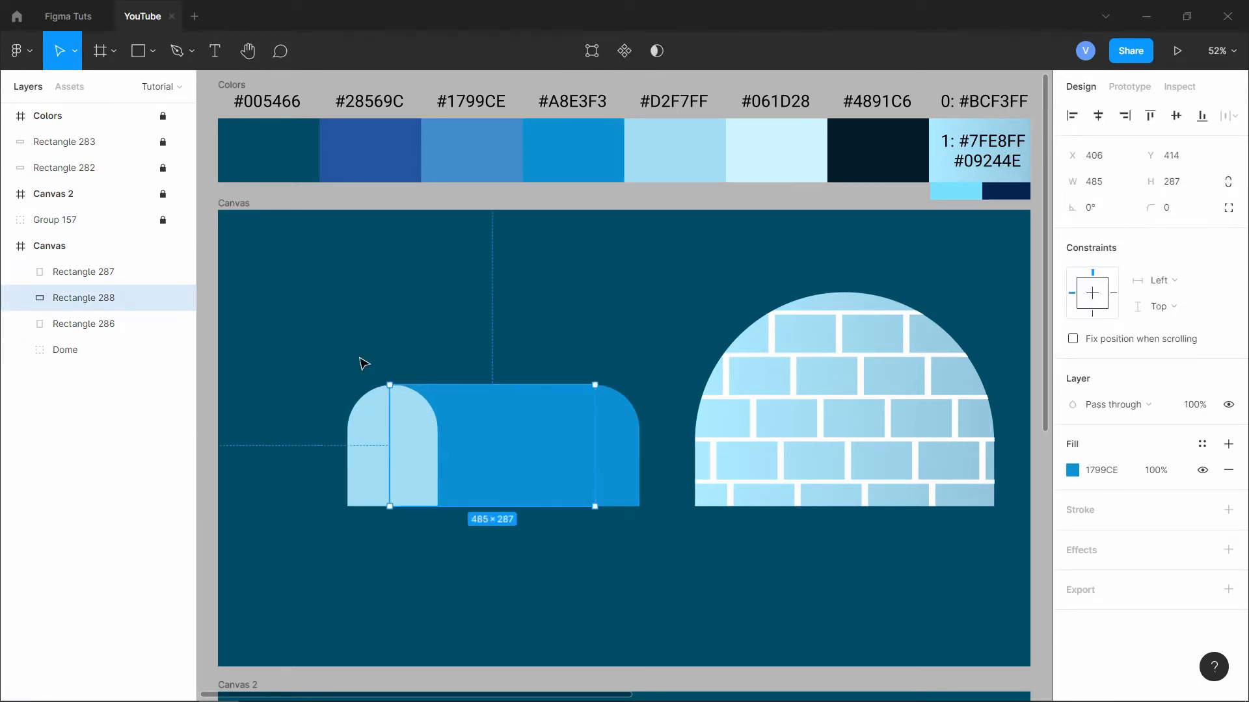
pyautogui.moveTo(498, 433)
pyautogui.mouseDown()
pyautogui.moveTo(508, 328)
pyautogui.moveTo(508, 437)
pyautogui.mouseUp()
pyautogui.moveTo(596, 431); pyautogui.dragTo(499, 446)
pyautogui.click(608, 446)
pyautogui.moveTo(608, 445); pyautogui.dragTo(510, 446)
pyautogui.click(544, 435)
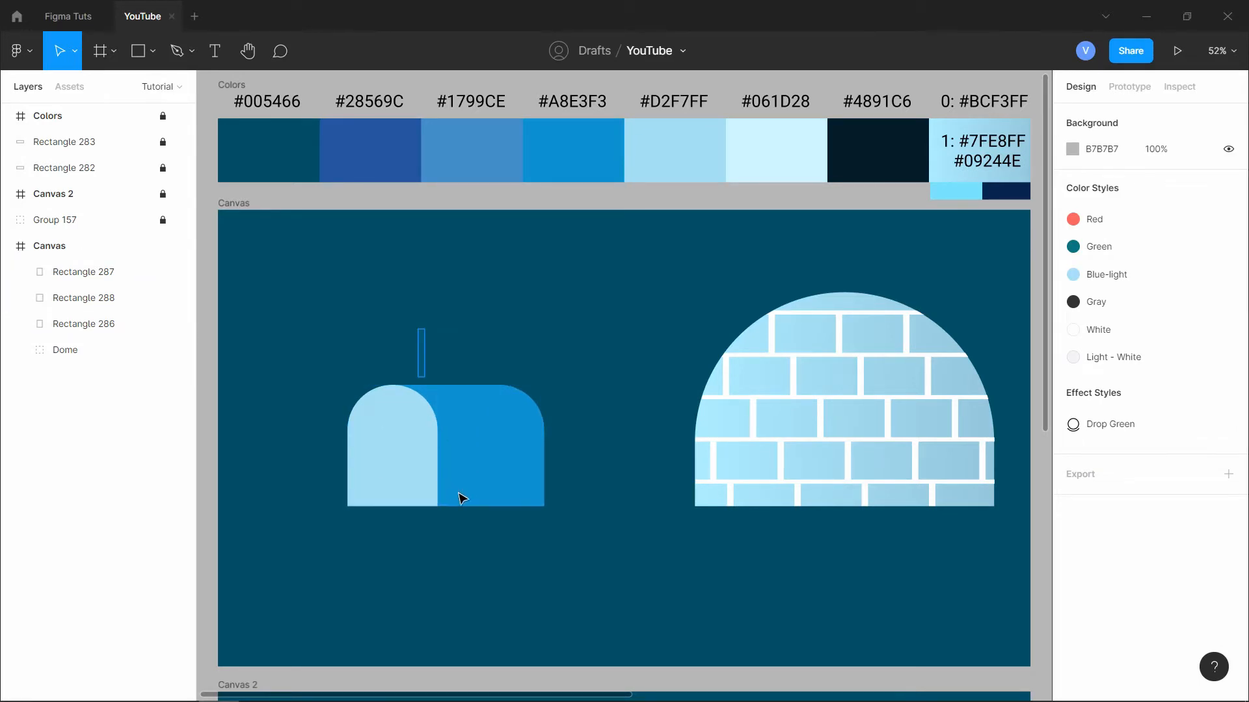
pyautogui.moveTo(459, 495); pyautogui.dragTo(558, 446)
pyautogui.click(480, 380)
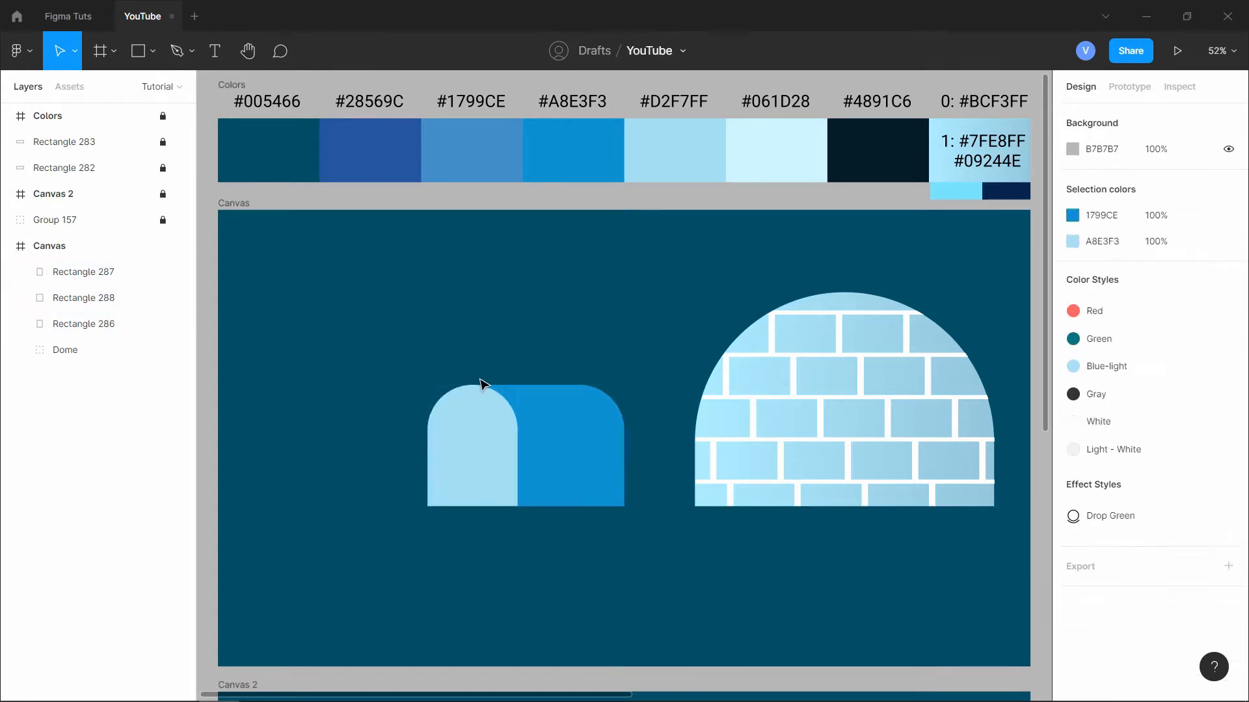
# - Duplicate the light front arch, shrink the copy to about 137 × 209 inside it, and fill the copy with #28569C
pyautogui.click(475, 400)
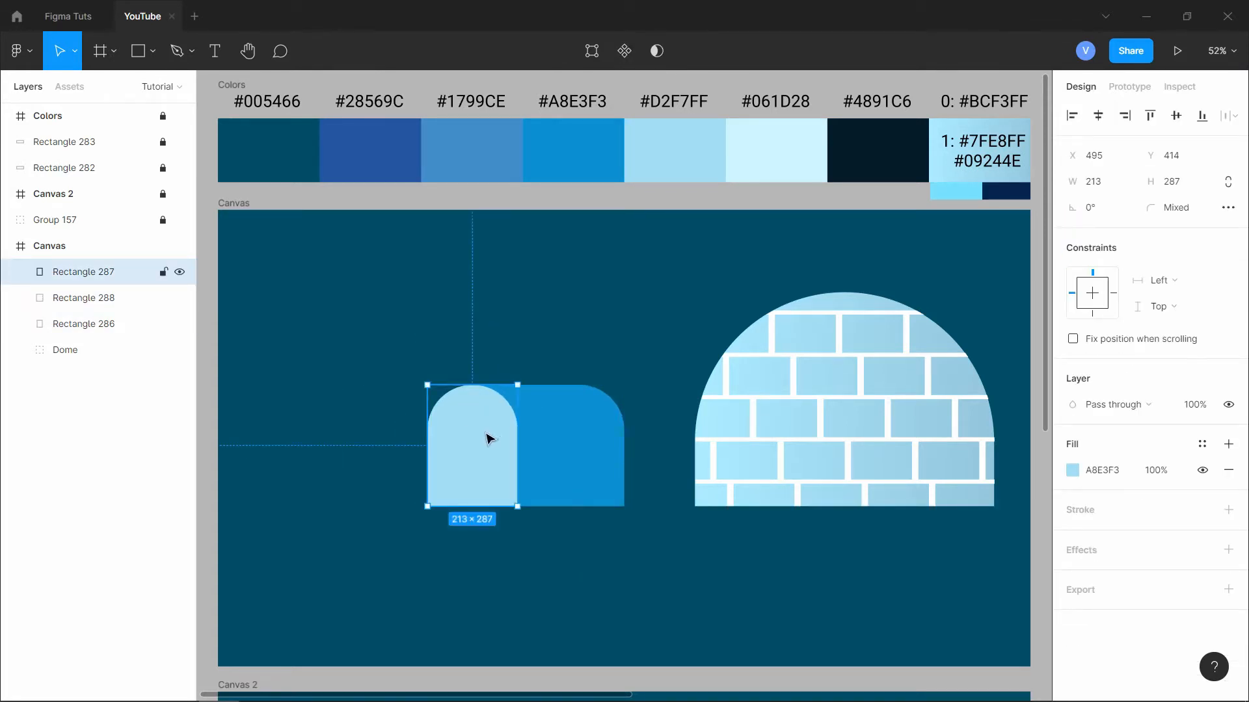
pyautogui.hotkey('ctrl', 'd')
pyautogui.moveTo(480, 384); pyautogui.dragTo(478, 418)
pyautogui.press('i')
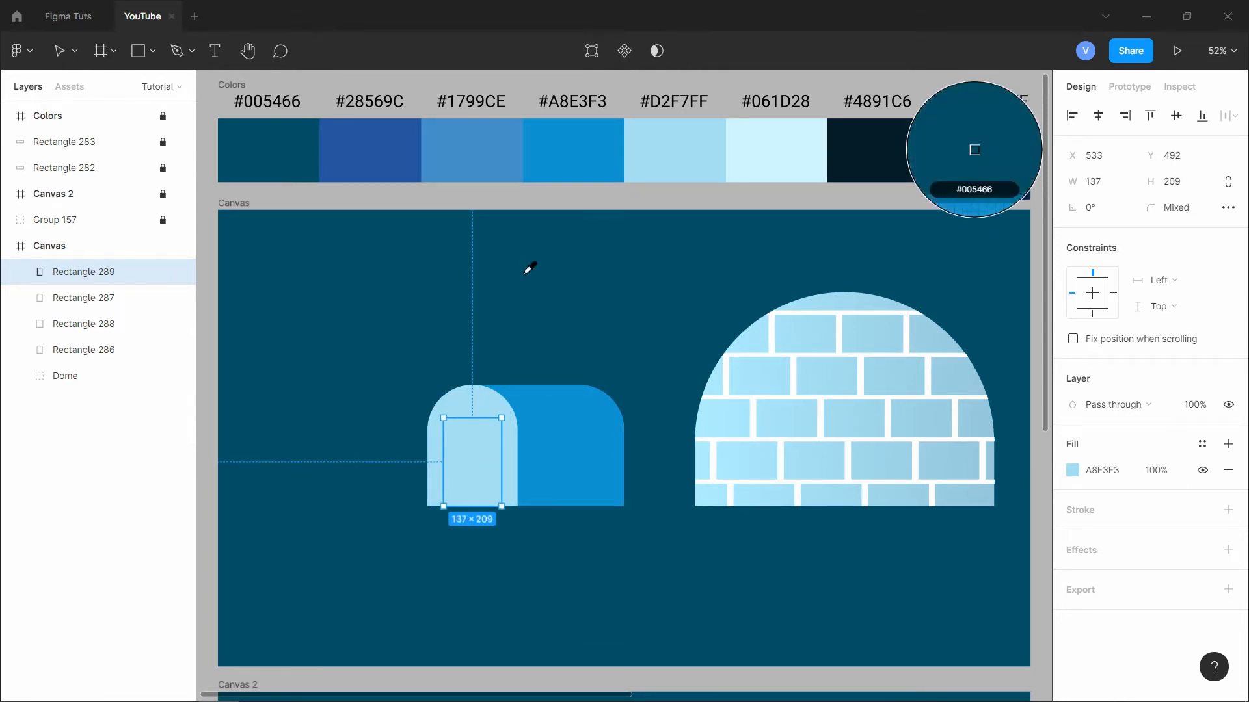
pyautogui.click(410, 146)
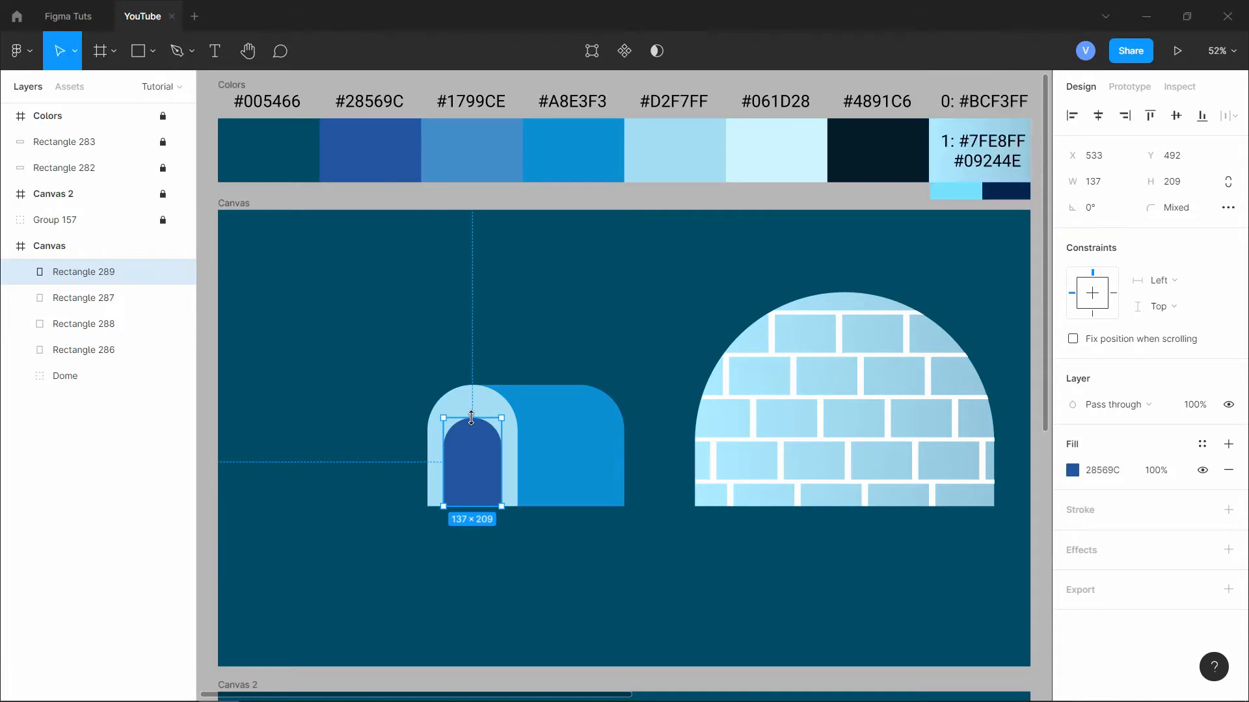
# - Resize the dark doorway arch to 133 × 228 and lower the top of the whole tunnel, bringing the doorway to 201 high
pyautogui.moveTo(472, 418)
pyautogui.mouseDown()
pyautogui.moveTo(472, 398)
pyautogui.moveTo(472, 410)
pyautogui.mouseUp()
pyautogui.moveTo(501, 461); pyautogui.dragTo(501, 462)
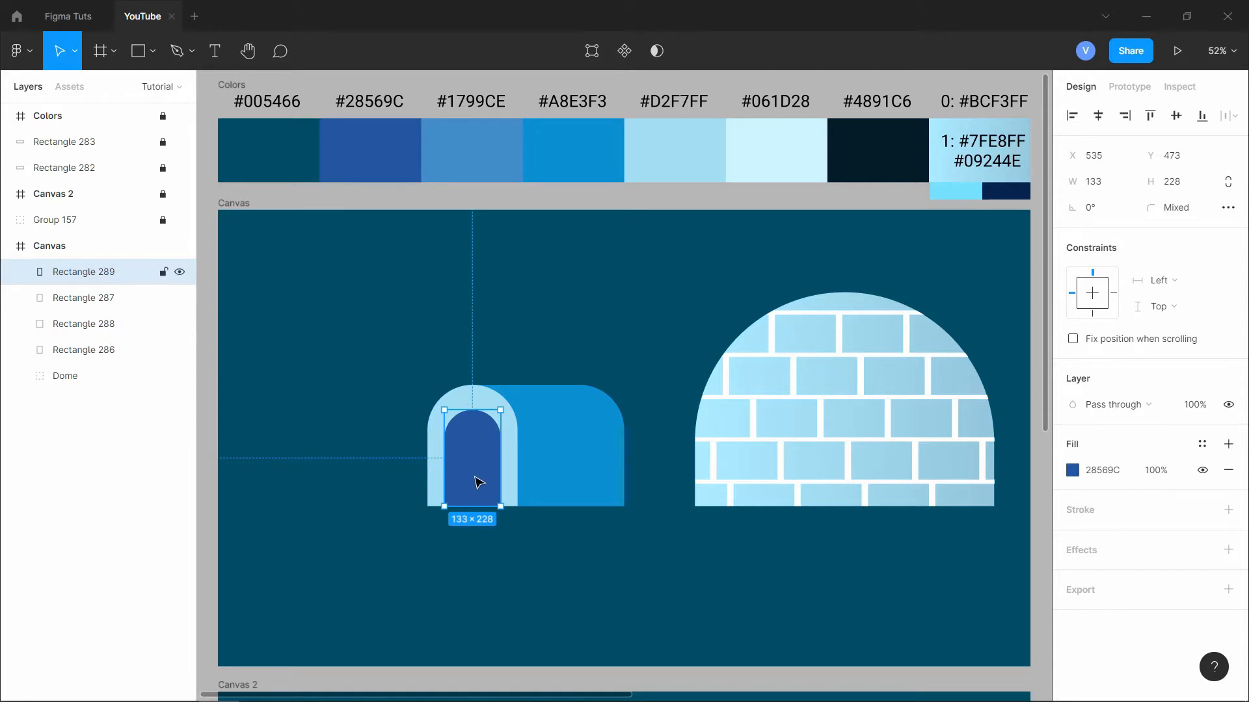
pyautogui.moveTo(419, 353); pyautogui.dragTo(546, 399)
pyautogui.click(543, 366)
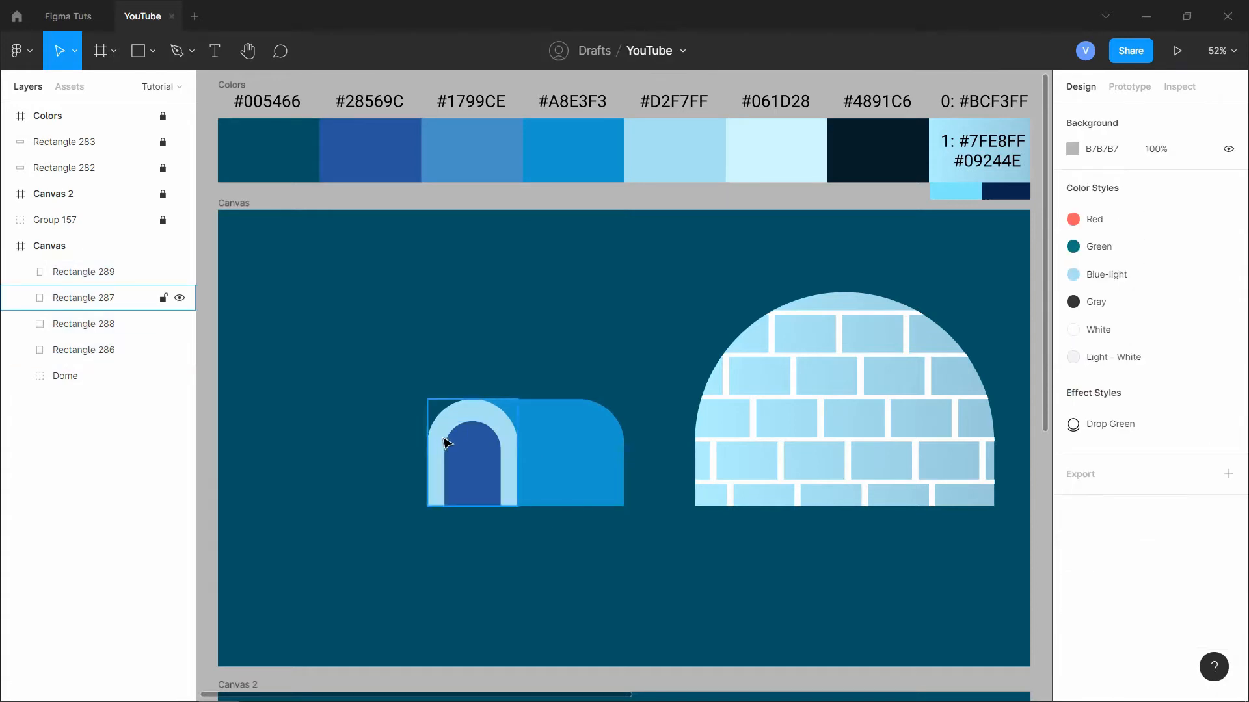
# - Duplicate the dark doorway arch to X 237, Y 500 outside the tunnel and fill the copy with #A8E3F3
pyautogui.keyDown('alt'); pyautogui.moveTo(477, 457); pyautogui.dragTo(347, 460); pyautogui.keyUp('alt')
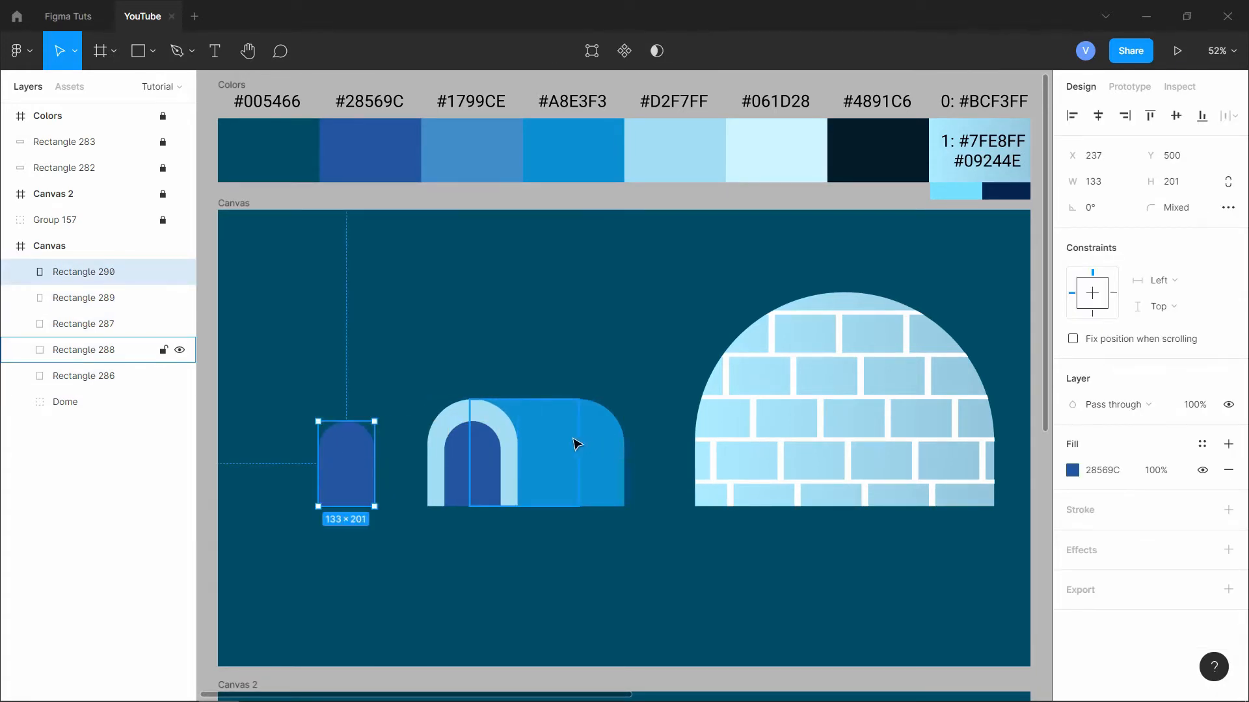
pyautogui.press('i')
pyautogui.click(974, 149)
pyautogui.press('Escape')
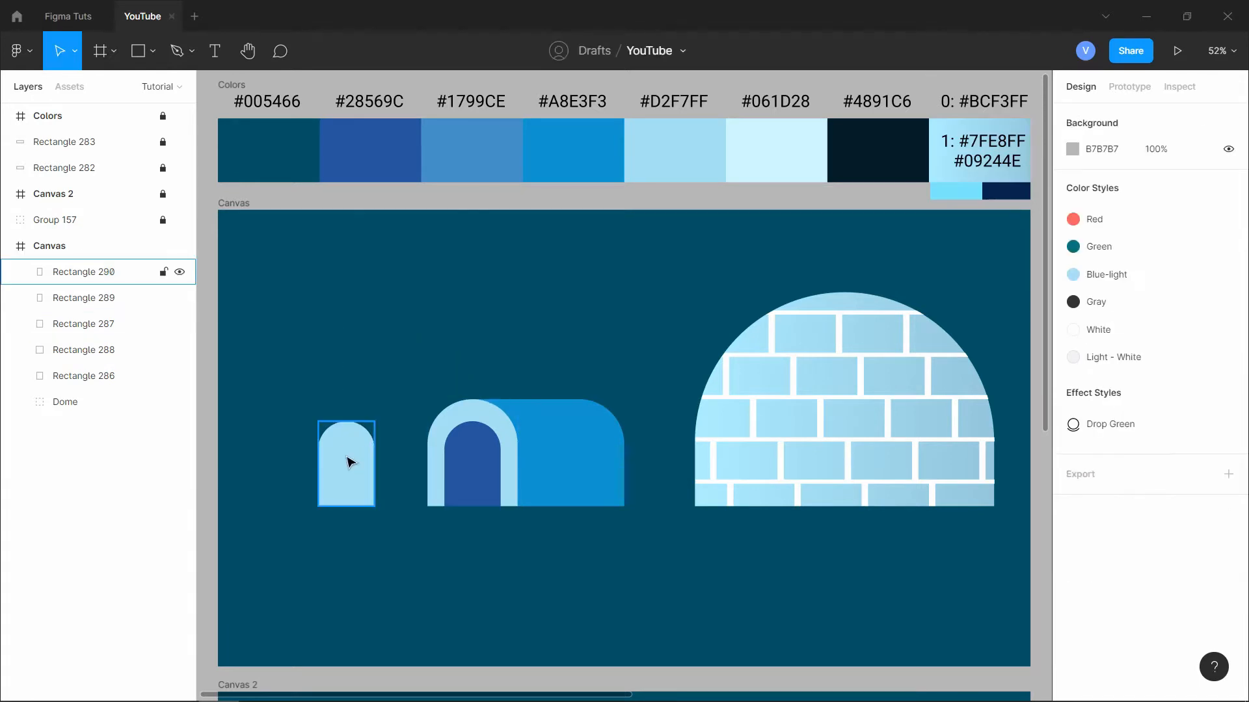
# - Duplicate the light doorway copy to X 76, Y 500 and fill the new arch with #4891C6
pyautogui.keyDown('alt'); pyautogui.moveTo(351, 462); pyautogui.dragTo(283, 462); pyautogui.keyUp('alt')
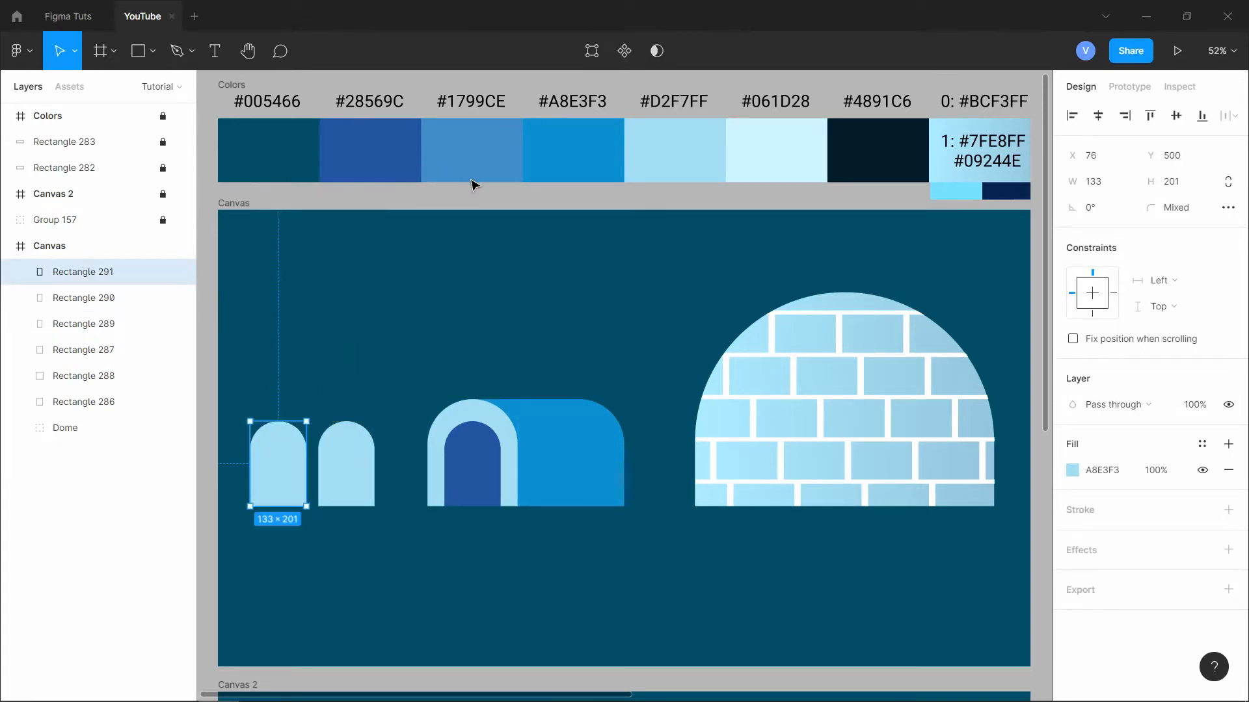
pyautogui.press('i')
pyautogui.click(515, 132)
pyautogui.press('Escape')
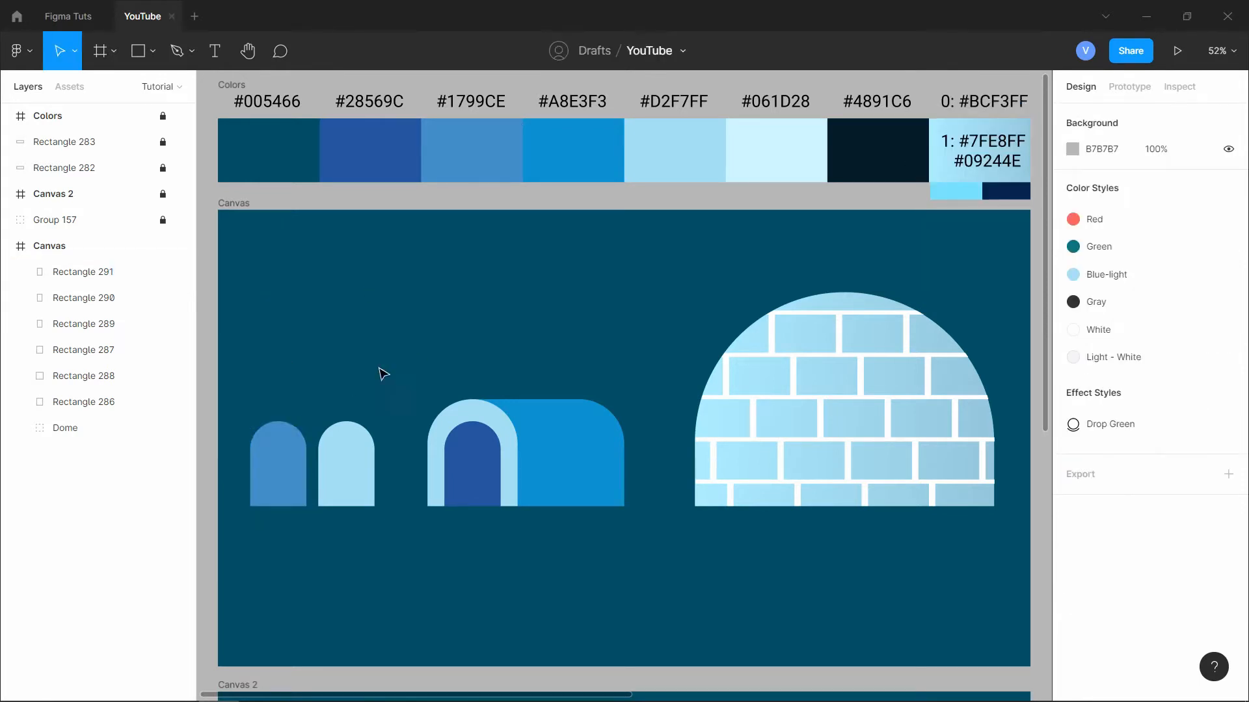
# - Bring the light doorway copy above the #4891C6 arch and move it over that arch, leaving only a narrow strip of it uncovered
pyautogui.click(113, 301)
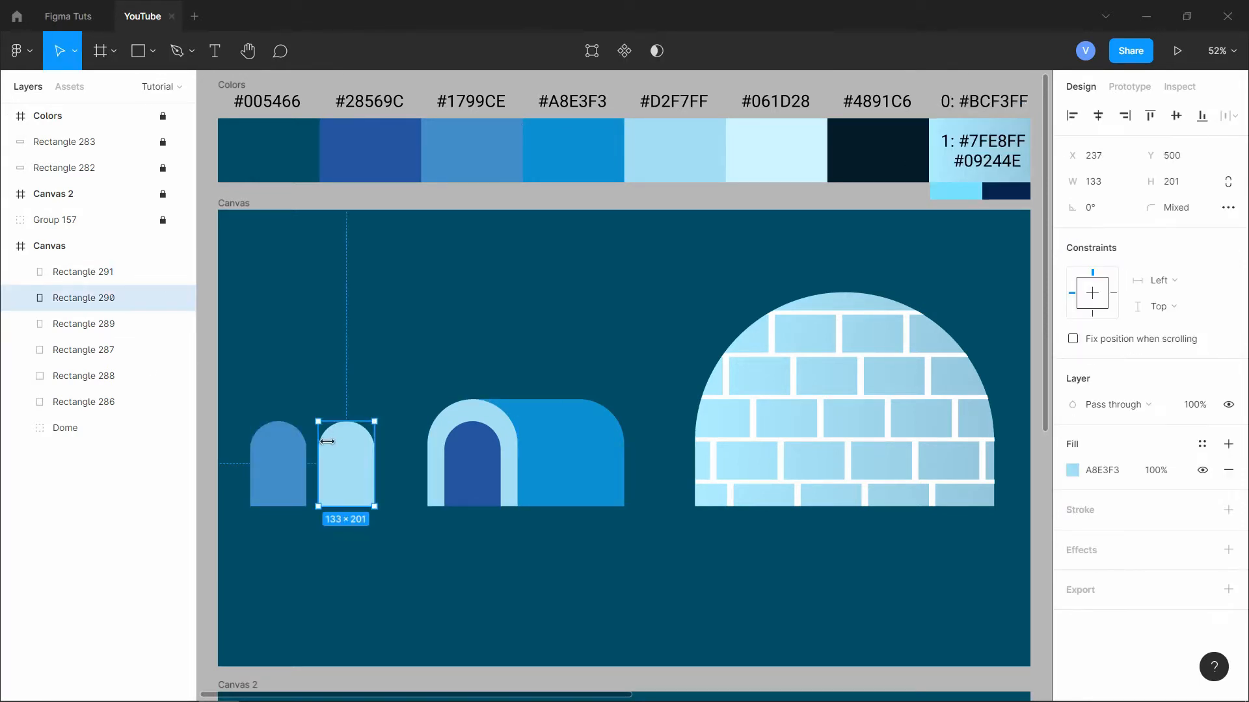
pyautogui.moveTo(114, 300); pyautogui.dragTo(112, 274)
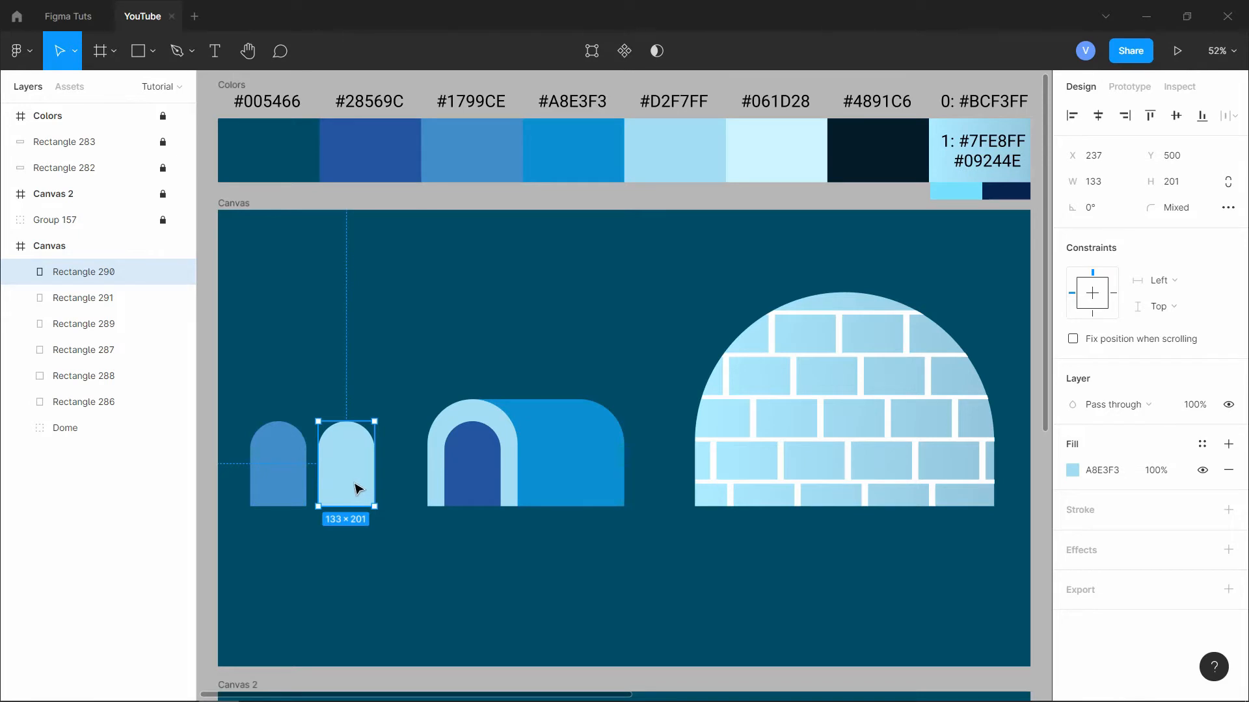
pyautogui.moveTo(357, 489); pyautogui.dragTo(298, 476)
pyautogui.click(239, 428)
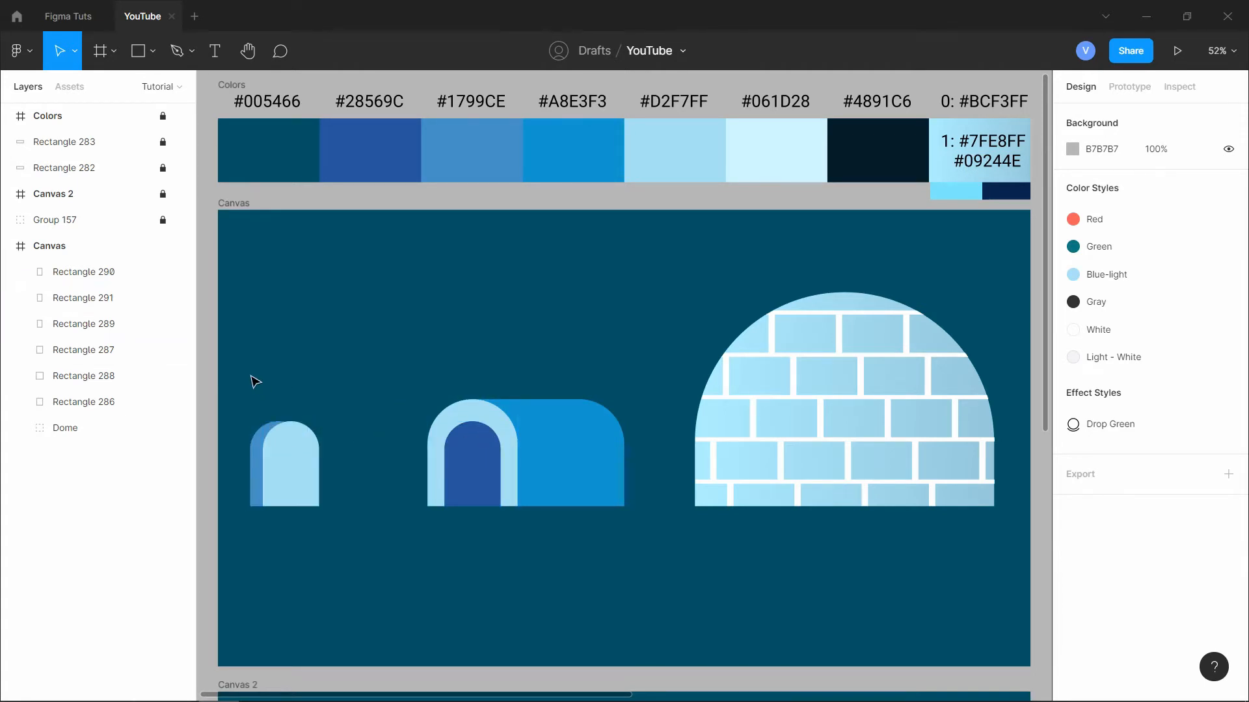
# - Subtract the light arch from the #4891C6 arch and move the remaining strip onto the left edge of the dark doorway
pyautogui.moveTo(247, 381); pyautogui.dragTo(328, 485)
pyautogui.click(673, 53)
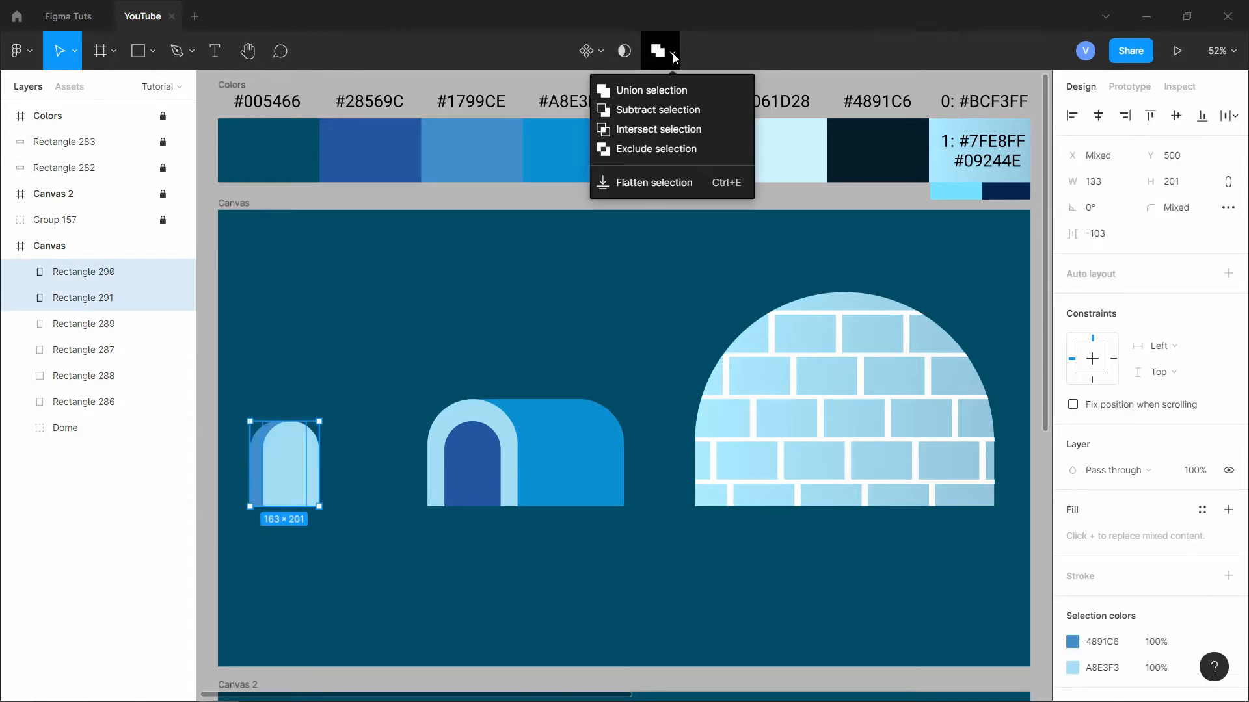
pyautogui.click(670, 111)
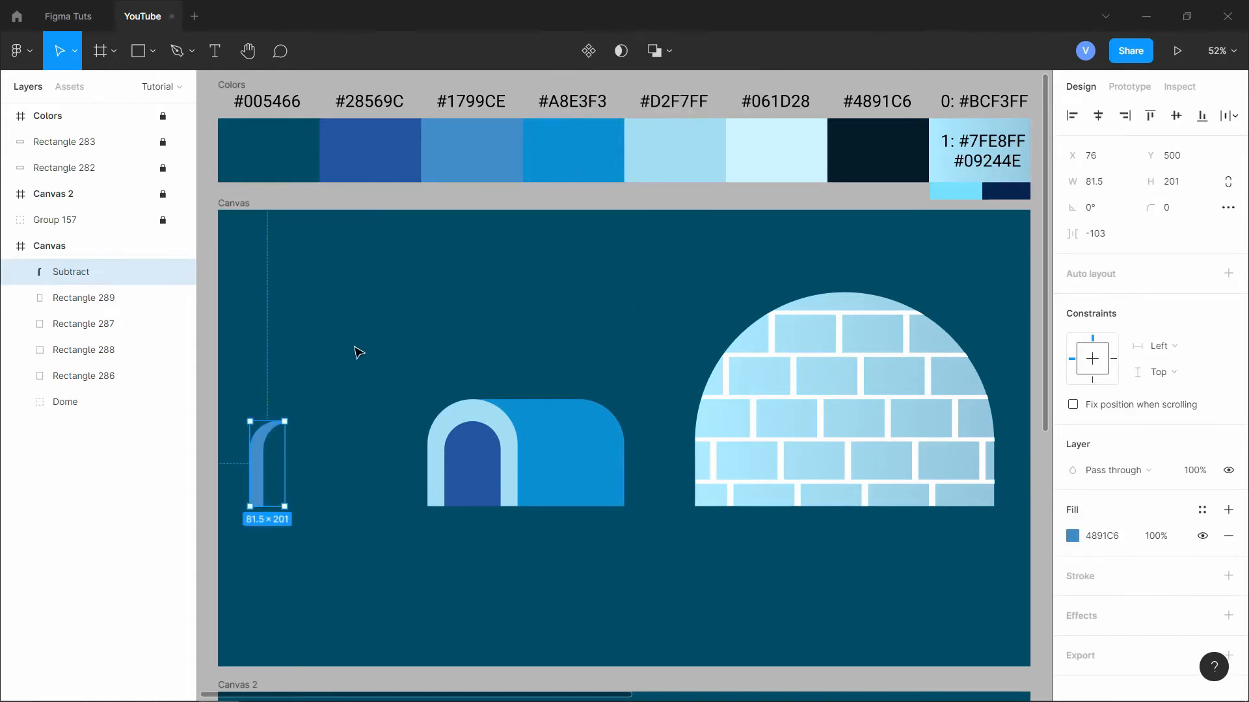
pyautogui.click(265, 447)
pyautogui.moveTo(264, 467); pyautogui.dragTo(459, 473)
pyautogui.click(363, 351)
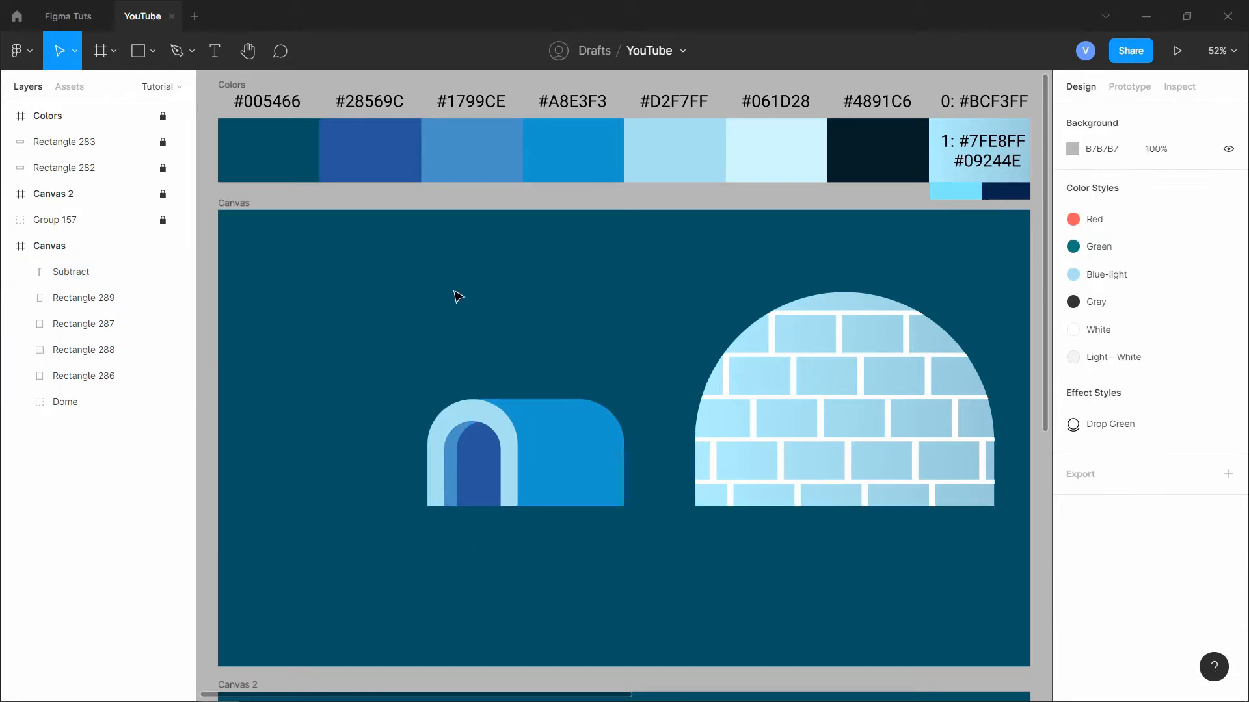
# - Shorten the entrance tunnel by moving its rounded far-end piece inward to X 682
pyautogui.click(571, 429)
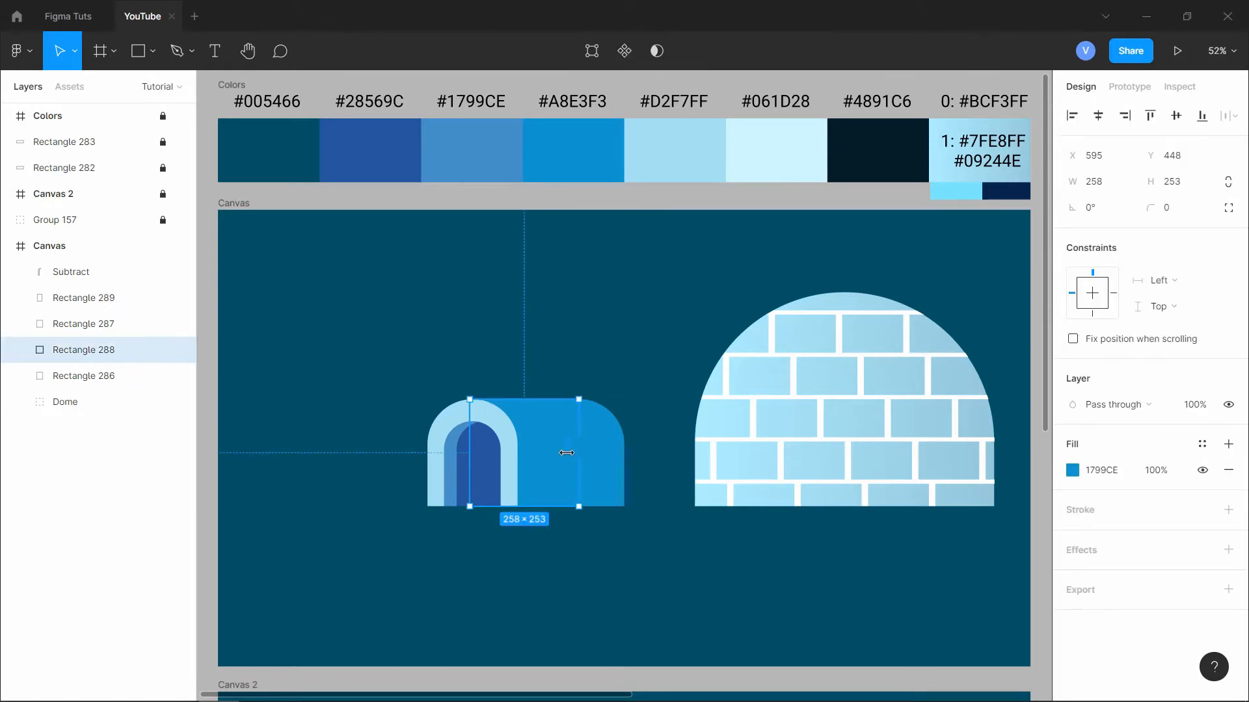
pyautogui.moveTo(567, 452)
pyautogui.mouseDown()
pyautogui.moveTo(552, 452)
pyautogui.moveTo(603, 444)
pyautogui.moveTo(581, 443)
pyautogui.mouseUp()
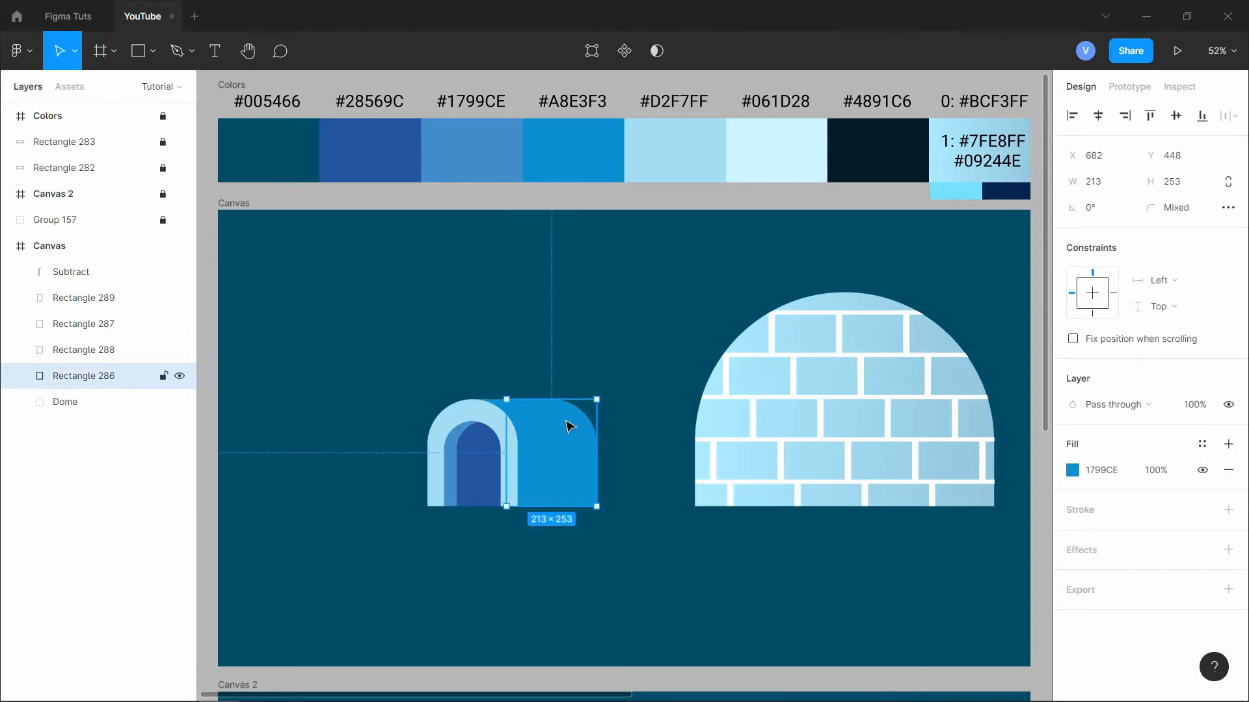
pyautogui.click(536, 331)
# - Group all the tunnel and doorway pieces and name the group Entrance
pyautogui.moveTo(352, 295); pyautogui.dragTo(623, 563)
pyautogui.hotkey('ctrl', 'g')
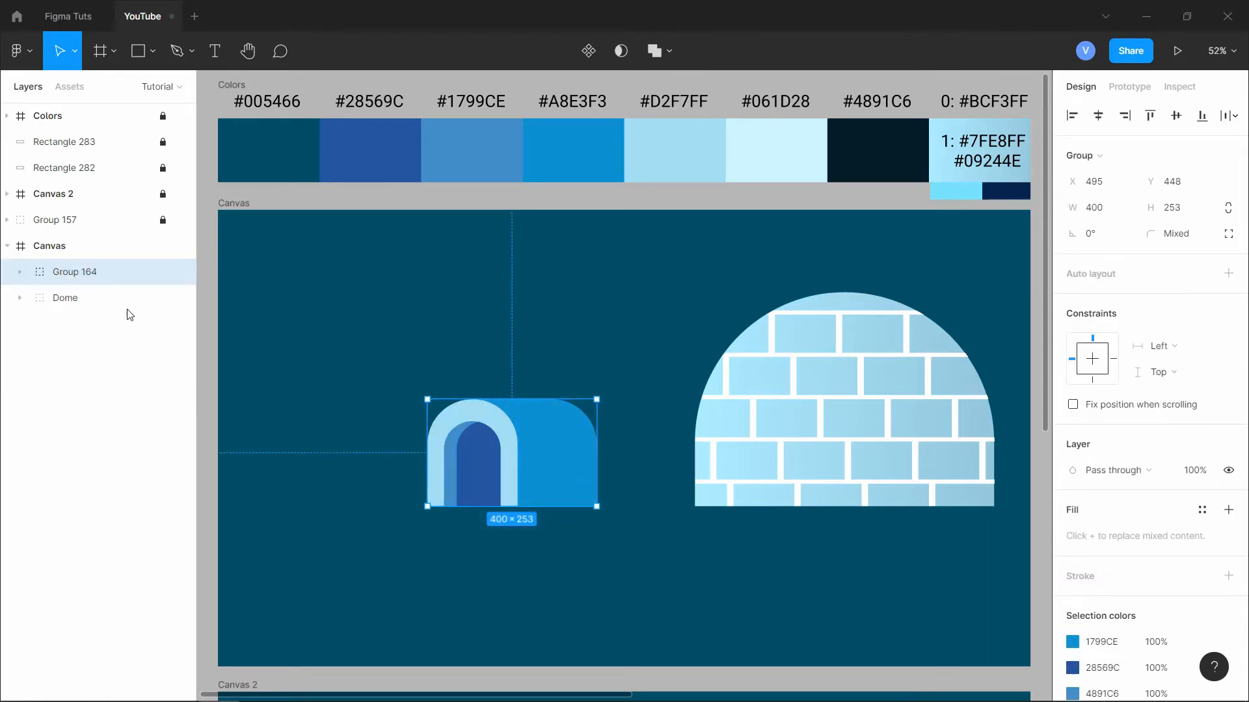
pyautogui.doubleClick(81, 272)
pyautogui.write('Entrance')
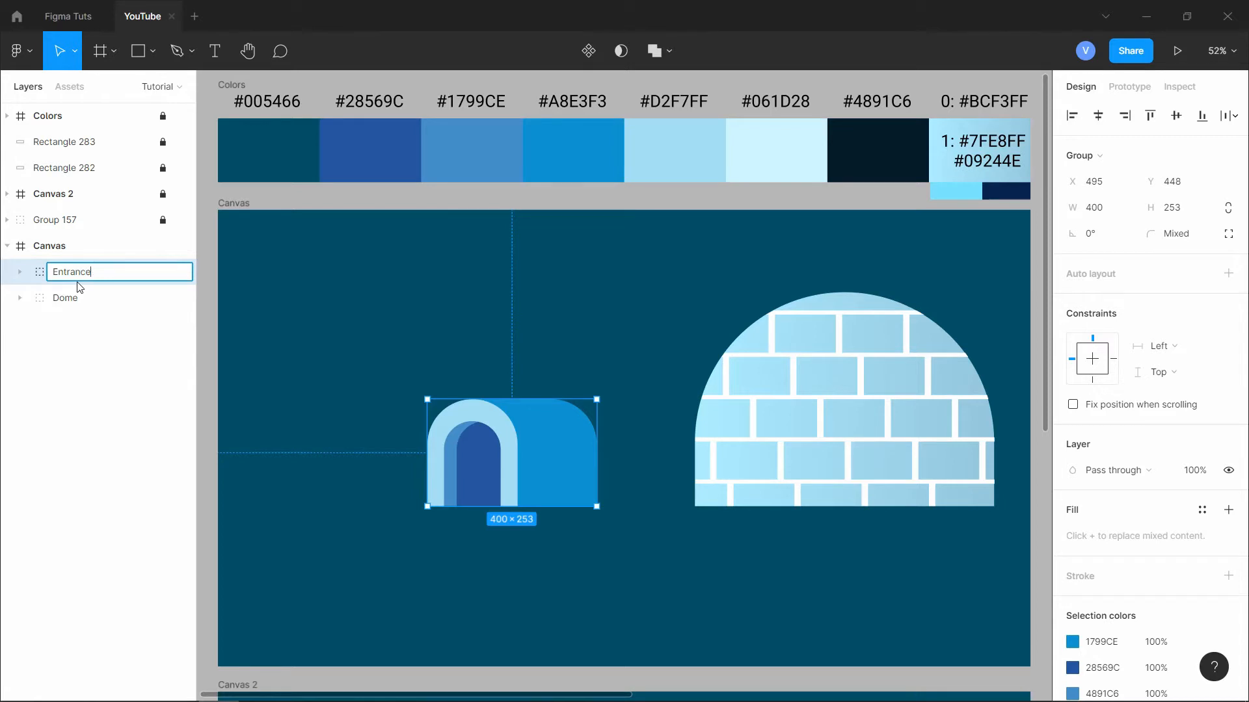
pyautogui.press('Return')
# - Move the Entrance group over the dome's lower left side and scale it down slightly, keeping it level with the dome's base
pyautogui.moveTo(594, 463); pyautogui.dragTo(797, 454)
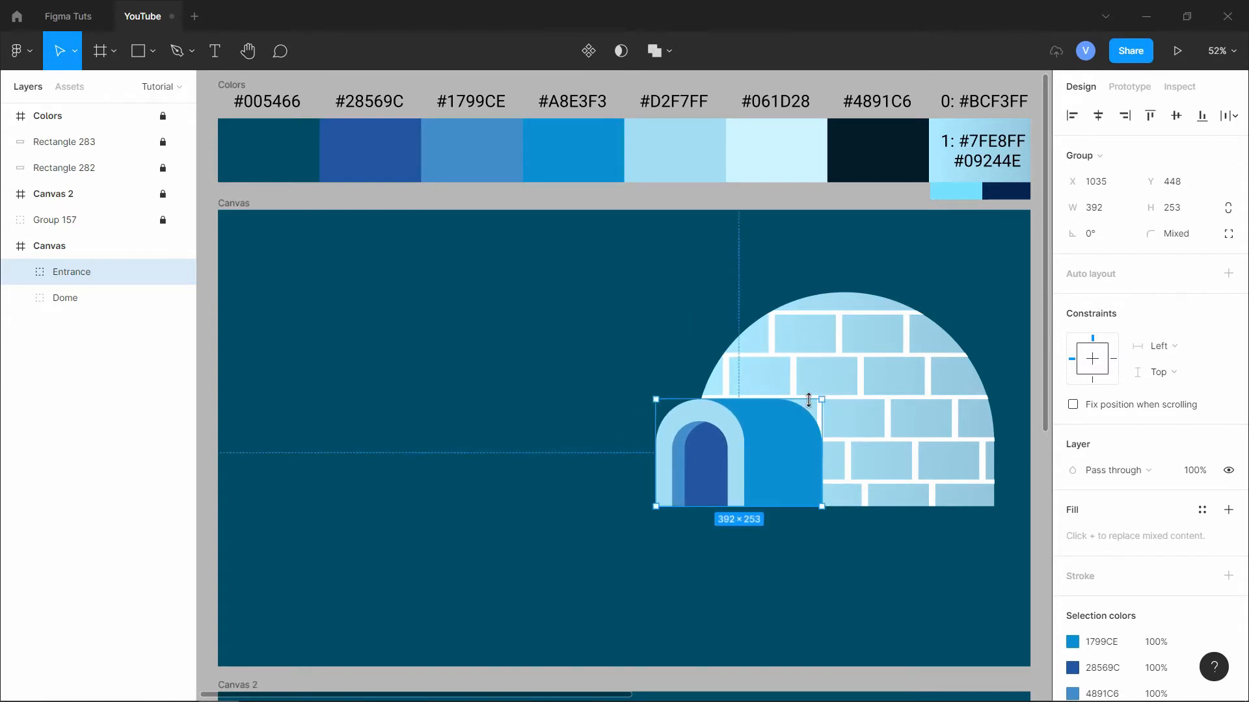
pyautogui.moveTo(822, 399); pyautogui.dragTo(780, 449)
pyautogui.click(623, 335)
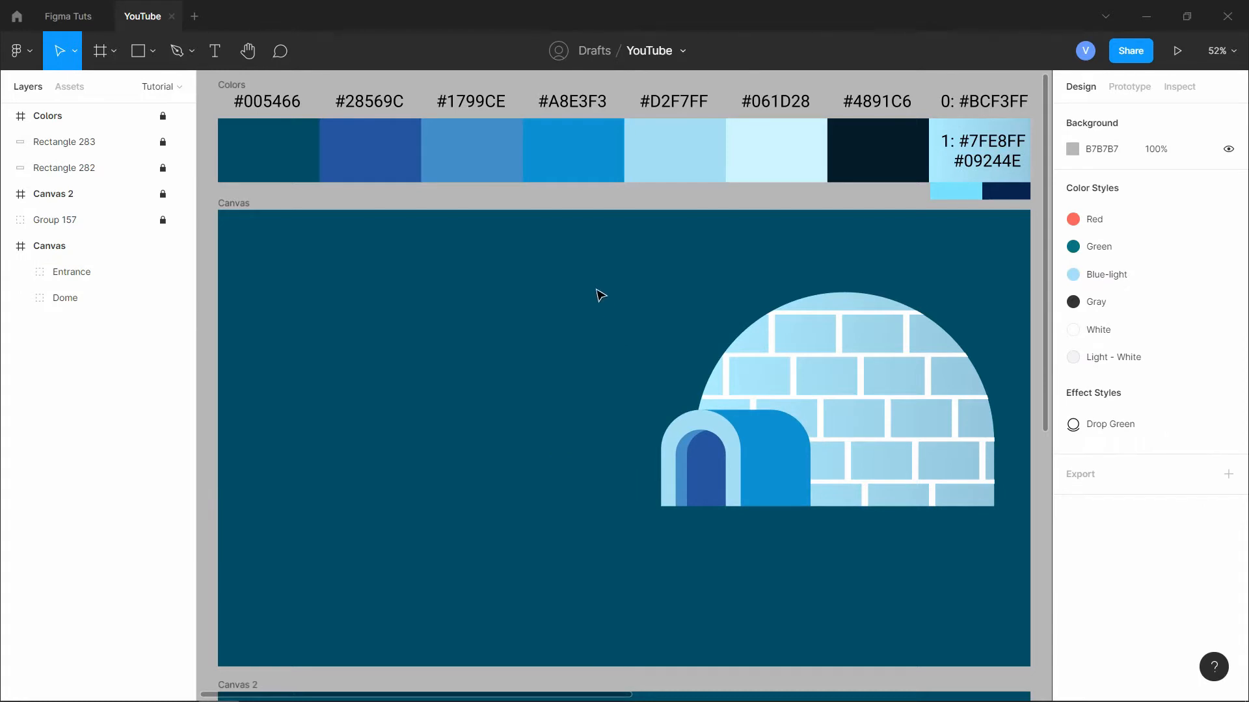
# - Group the Entrance and Dome together and name the new group IGLOO
pyautogui.moveTo(591, 281); pyautogui.dragTo(914, 537)
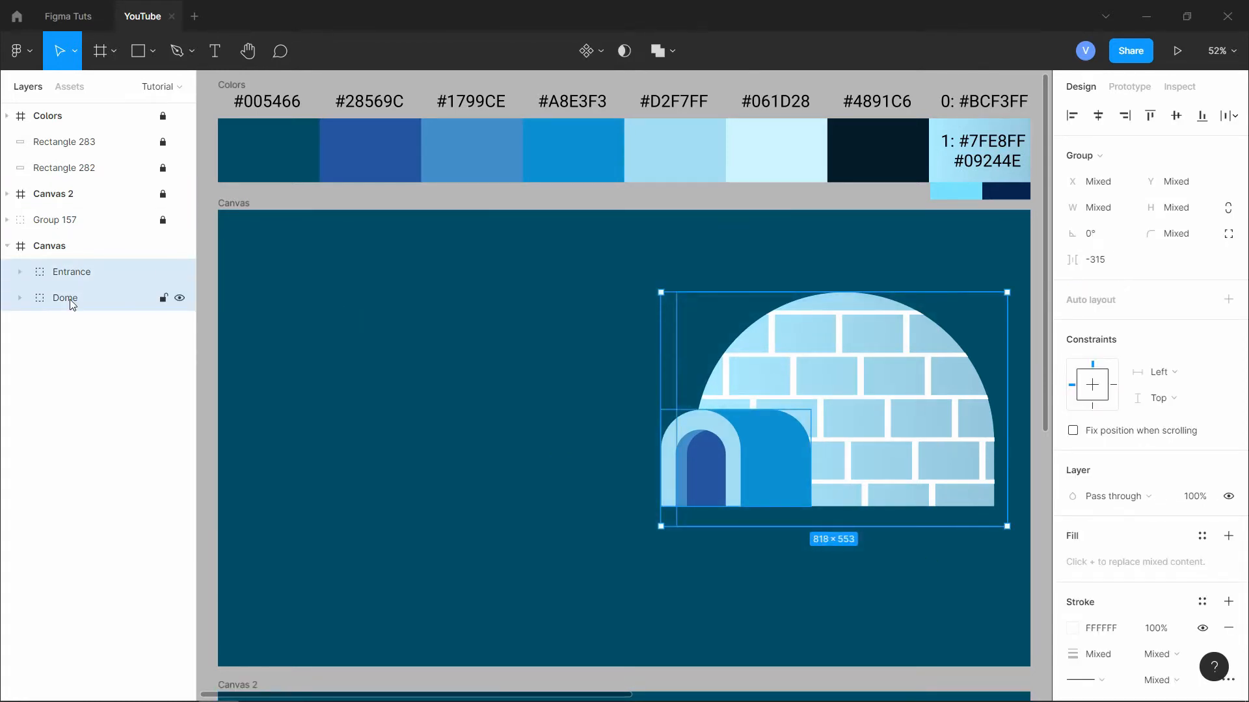
pyautogui.hotkey('ctrl', 'g')
pyautogui.doubleClick(81, 272)
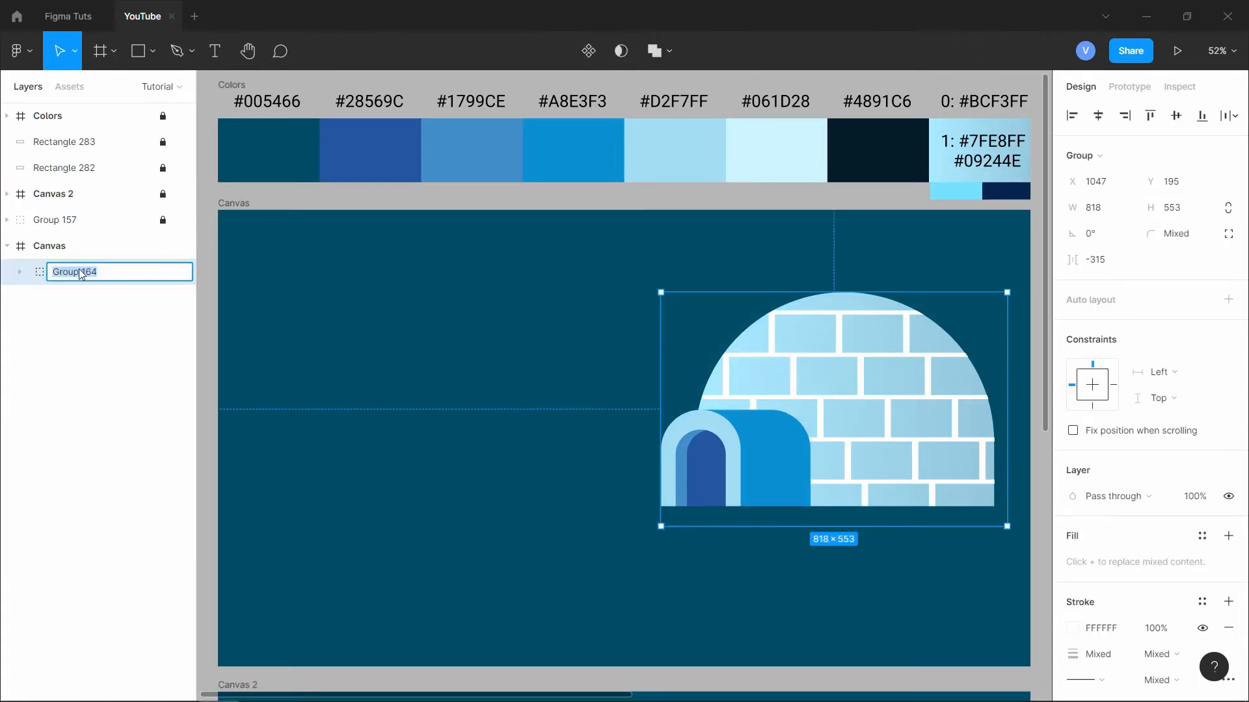
pyautogui.press('Return')
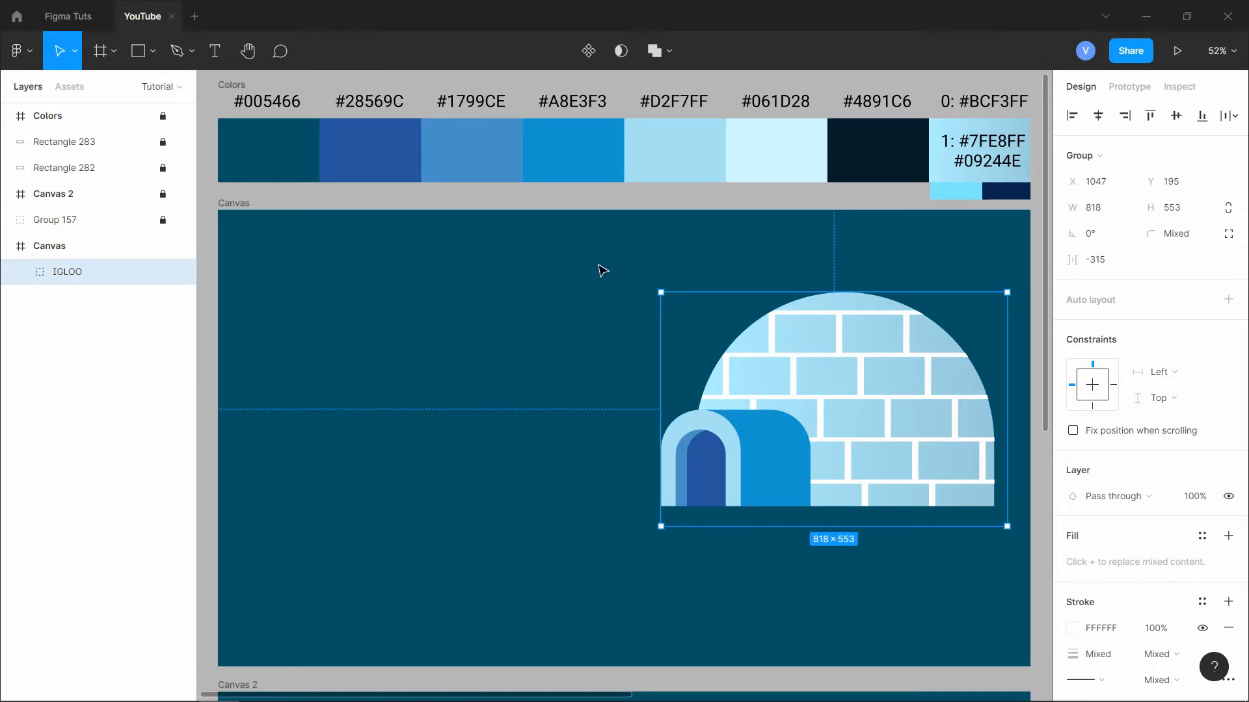
# - Scale the IGLOO group down to 690 × 466.47 and position it at X 1150, Y 264
pyautogui.click(439, 368)
pyautogui.click(691, 507)
pyautogui.moveTo(667, 520); pyautogui.dragTo(720, 484)
pyautogui.moveTo(898, 407); pyautogui.dragTo(897, 431)
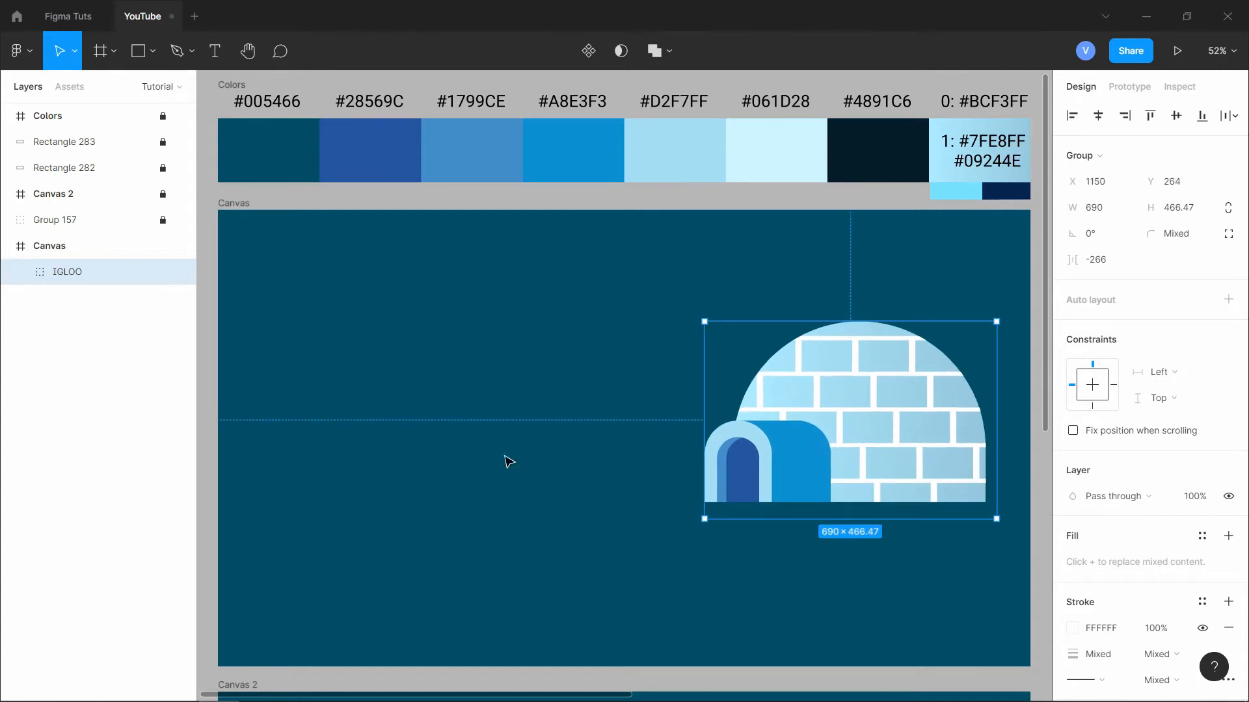
# - Draw a 1920 × 492 rectangle across the lower part of the canvas, fill it with #D2F7FF and send it behind the igloo
pyautogui.click(398, 466)
pyautogui.press('r')
pyautogui.moveTo(218, 463)
pyautogui.mouseDown()
pyautogui.moveTo(745, 660)
pyautogui.moveTo(1001, 657)
pyautogui.moveTo(1031, 670)
pyautogui.mouseUp()
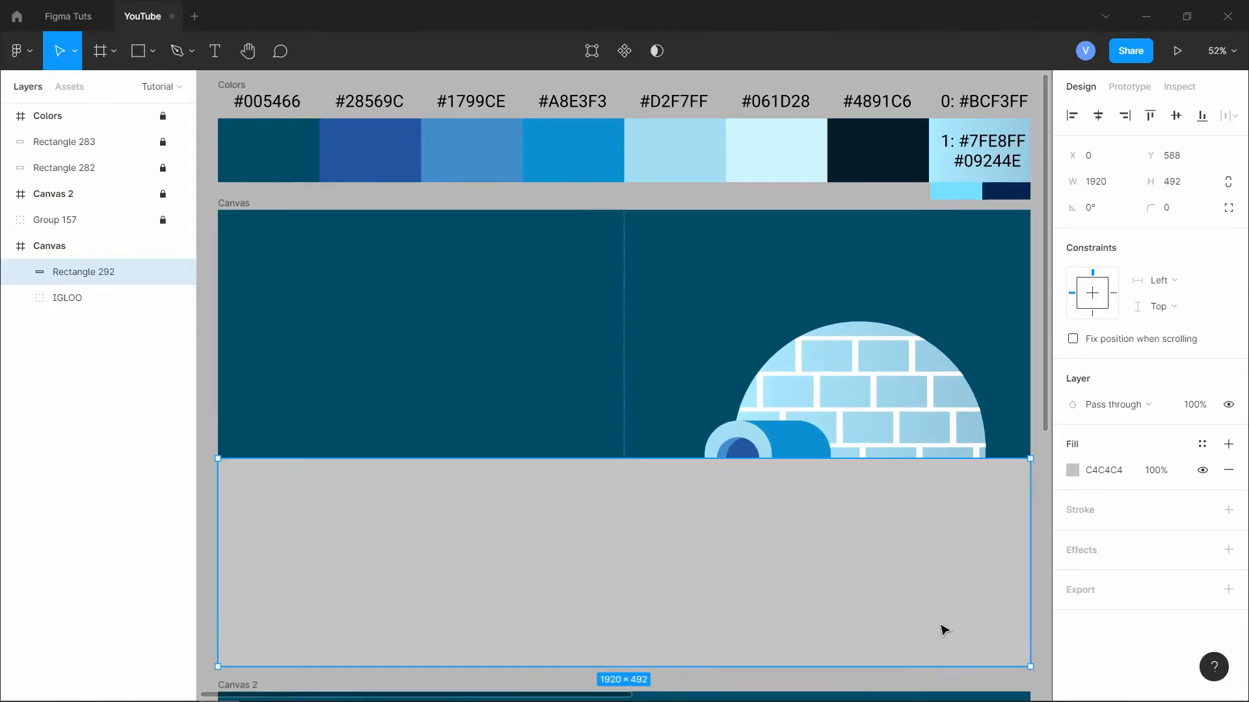
pyautogui.press('i')
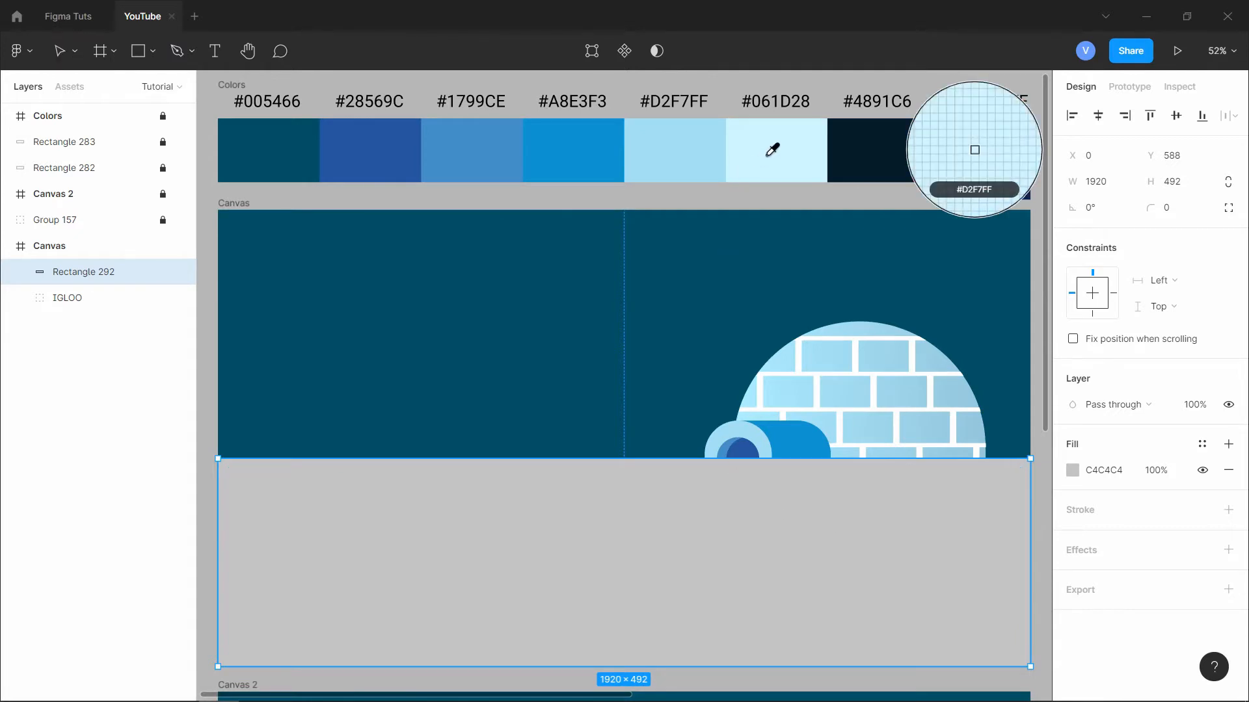
pyautogui.click(765, 158)
pyautogui.click(575, 366)
pyautogui.click(587, 492)
pyautogui.hotkey('ctrl', '[')
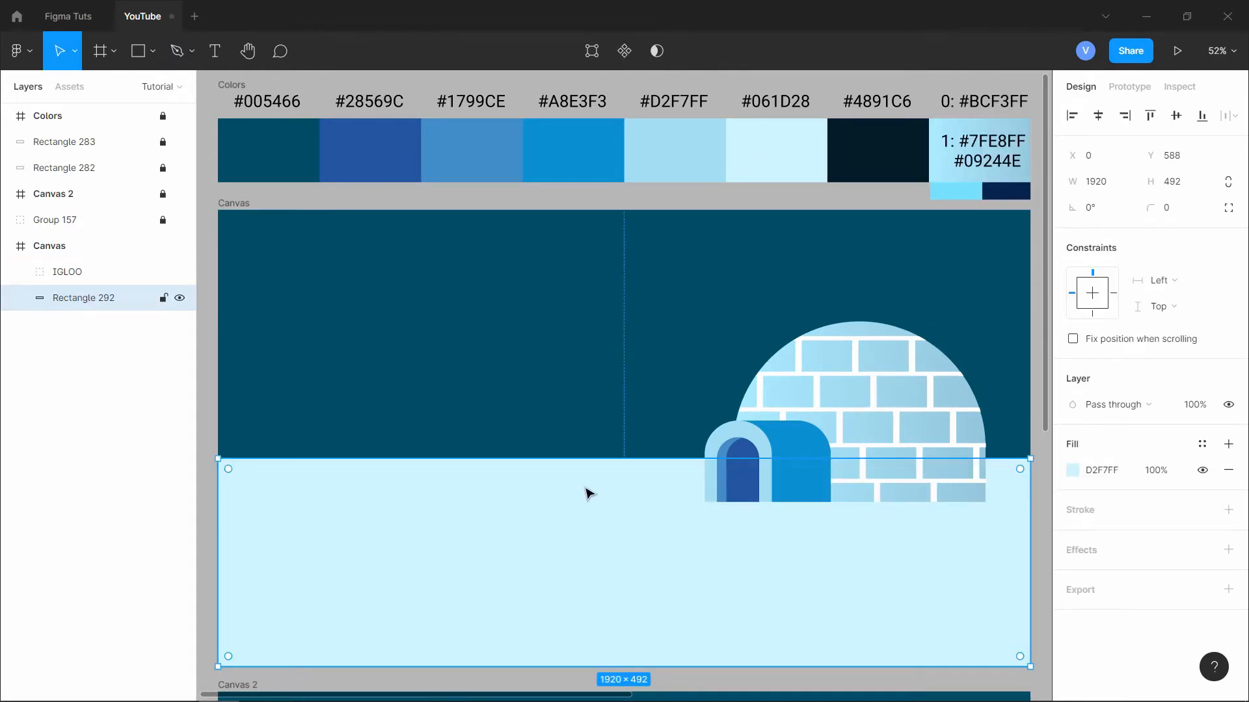
# - Rename the light ground rectangle as SNOW and lock it
pyautogui.moveTo(171, 304)
pyautogui.doubleClick(84, 299)
pyautogui.write('SNOW')
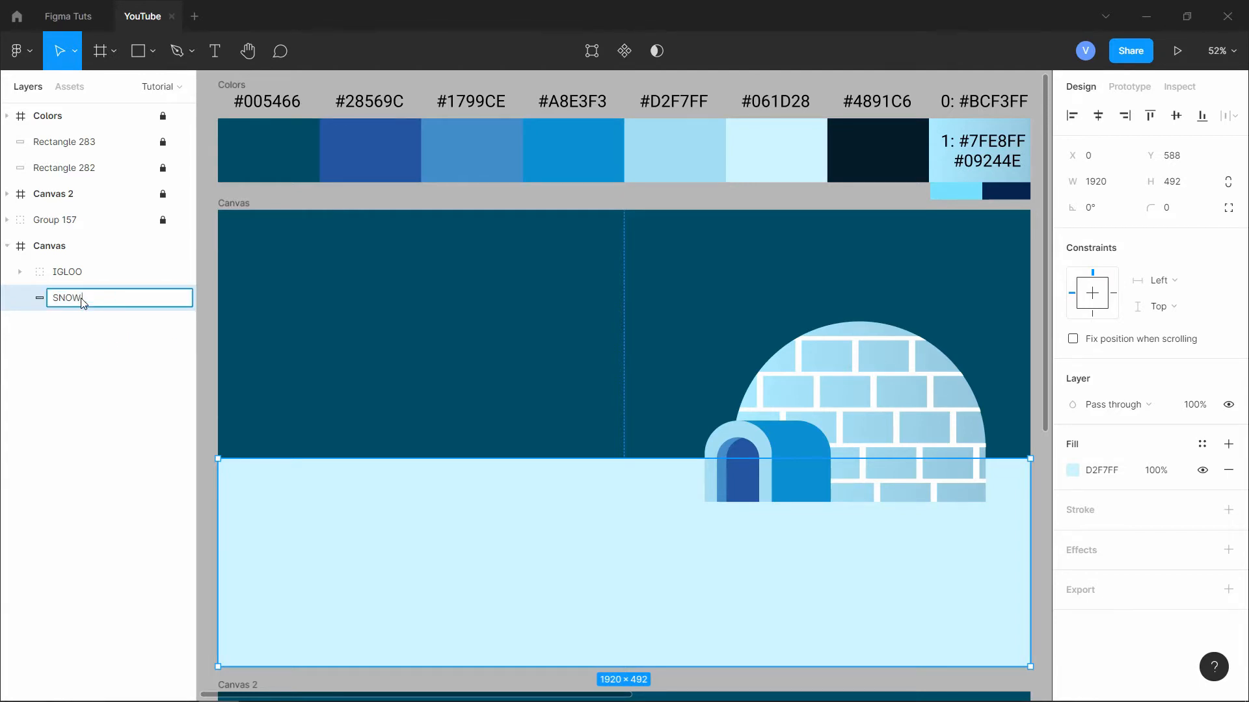
pyautogui.press('Return')
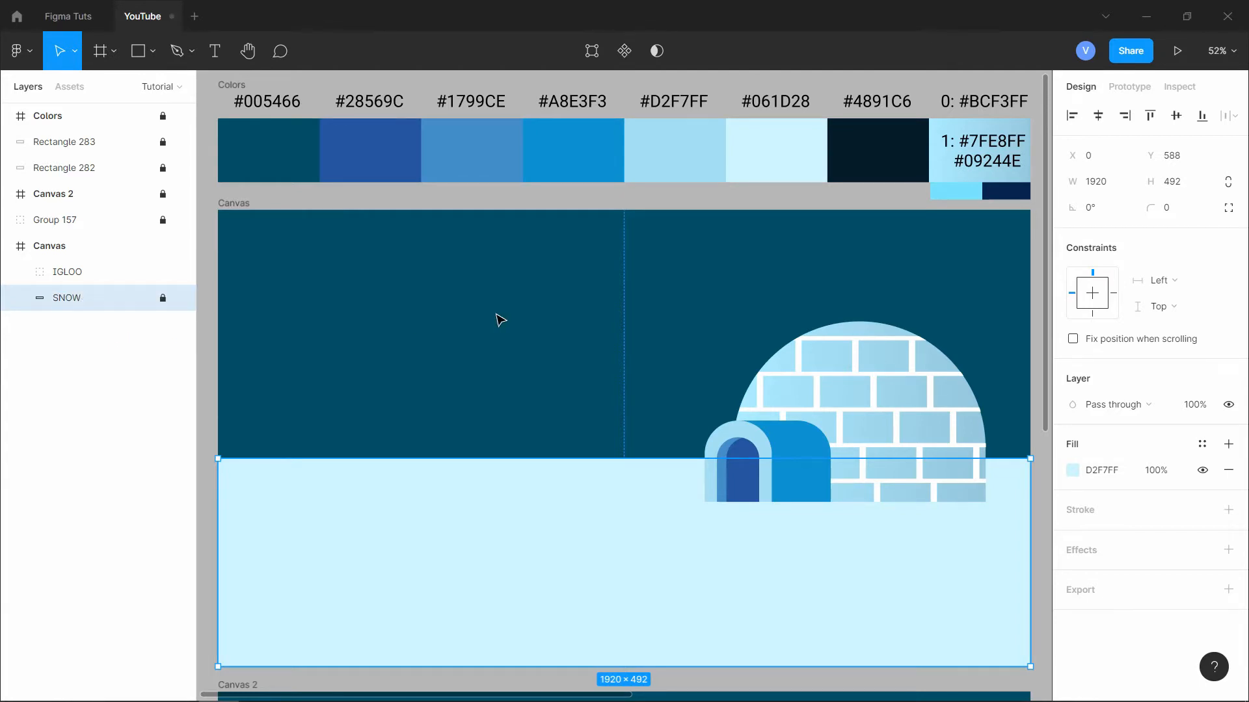
# - Move the igloo slightly down and to the left so it sits lower on the snow
pyautogui.click(865, 404)
pyautogui.moveTo(864, 419); pyautogui.dragTo(852, 422)
pyautogui.click(575, 472)
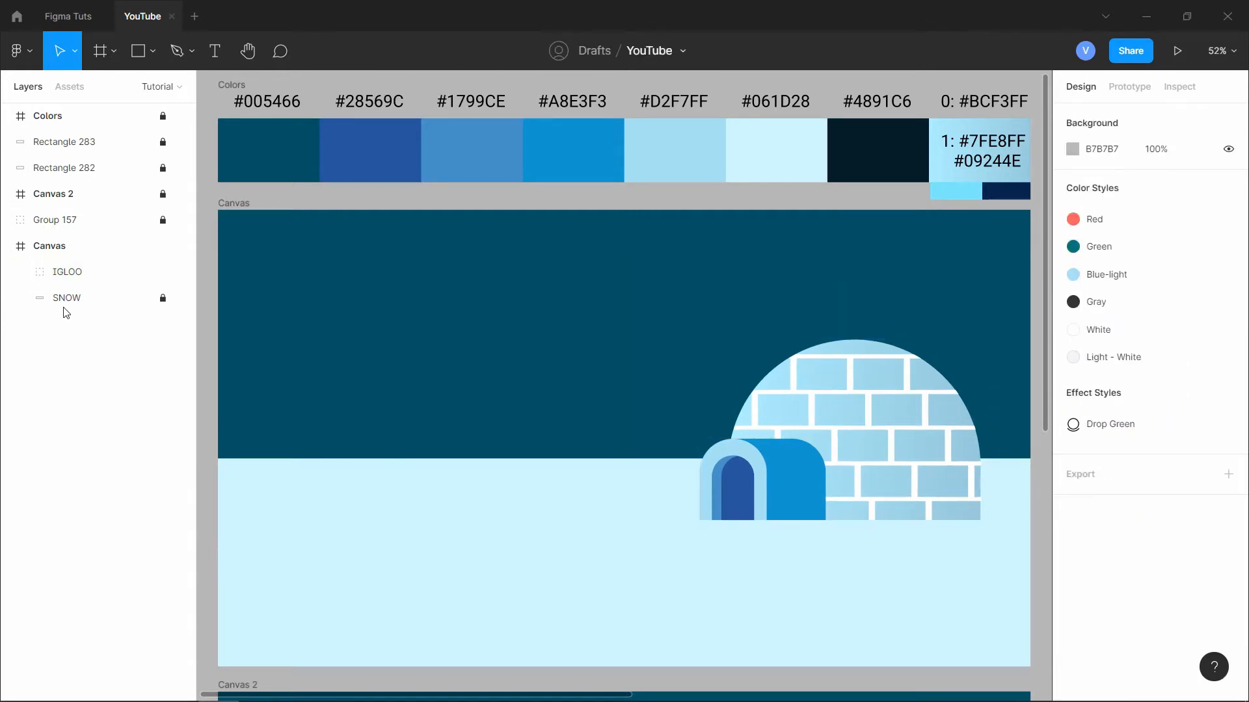
# - Unlock the SNOW rectangle, lower its upper edge to a height of 451 and lock it again
pyautogui.click(160, 304)
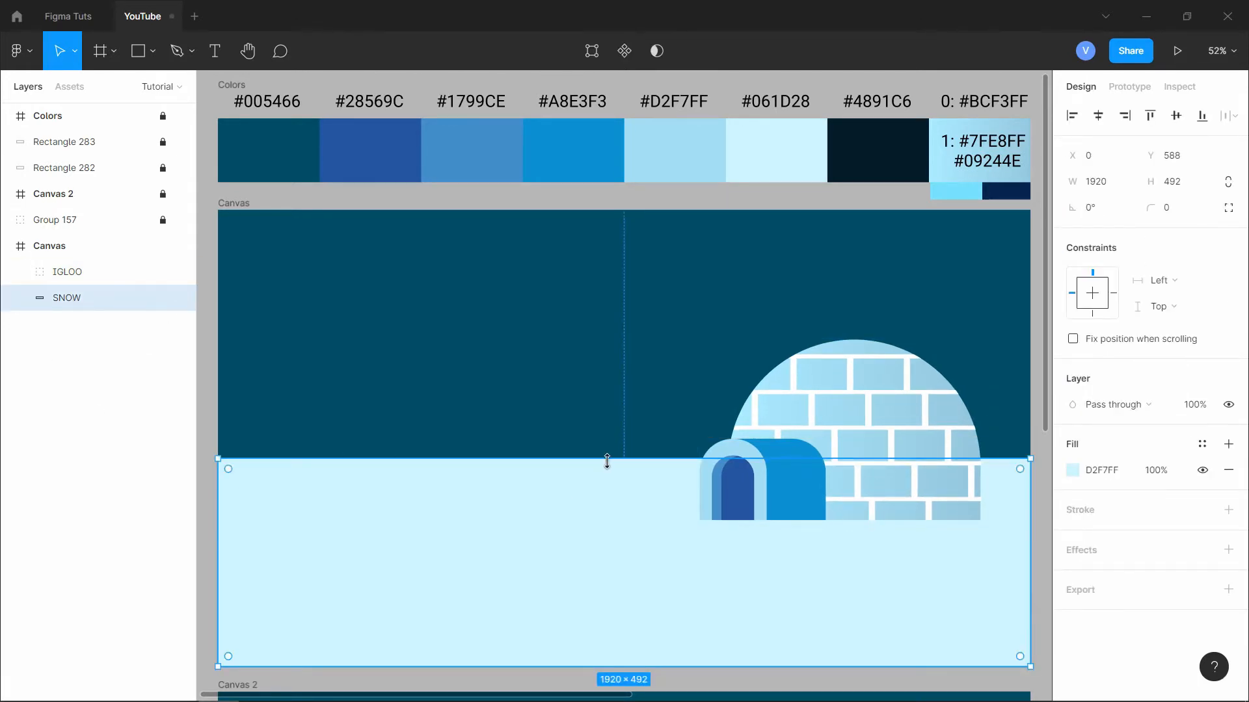
pyautogui.moveTo(607, 459); pyautogui.dragTo(608, 476)
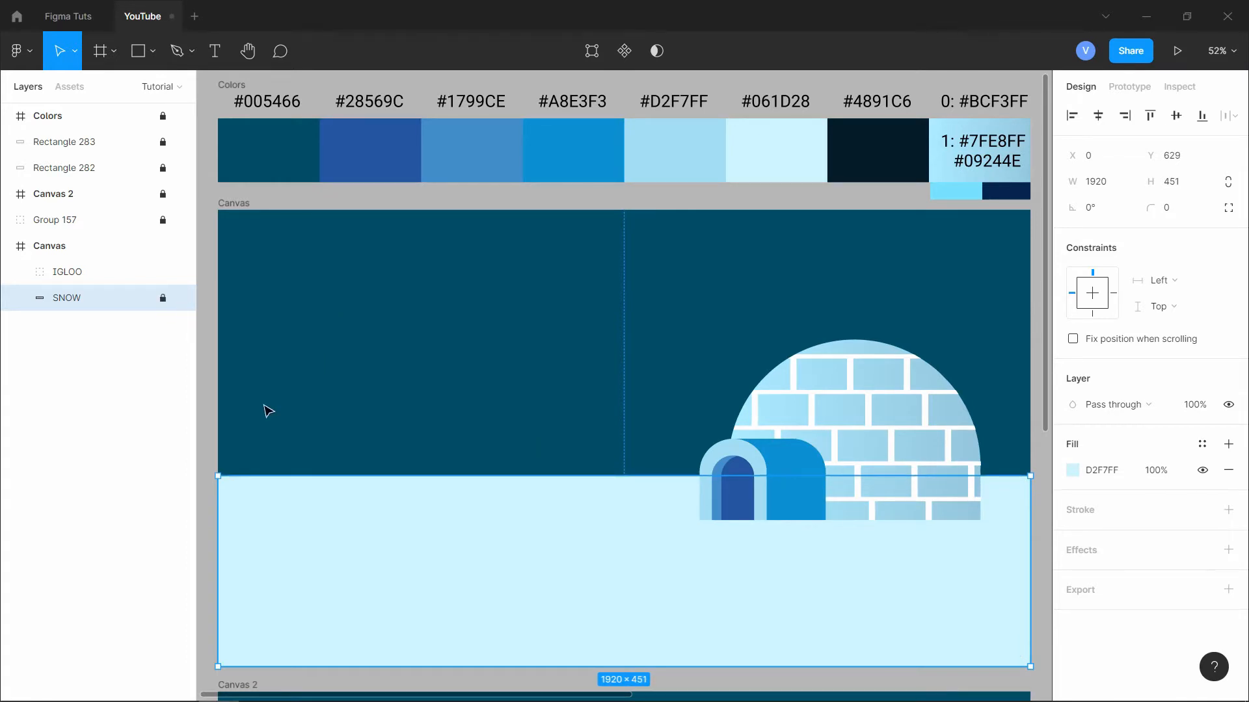
pyautogui.click(211, 416)
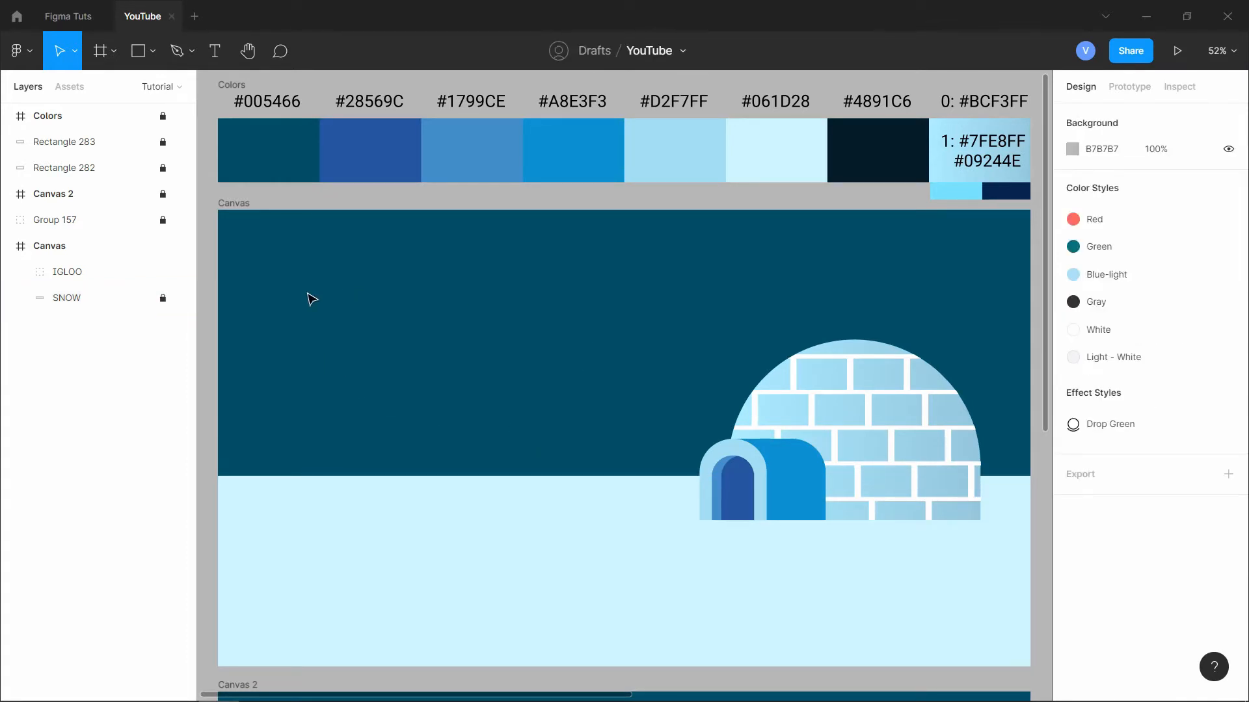
# - Draw a triangle with a frame of about 459 × 230 in the sky left of the igloo and flatten it
pyautogui.click(153, 51)
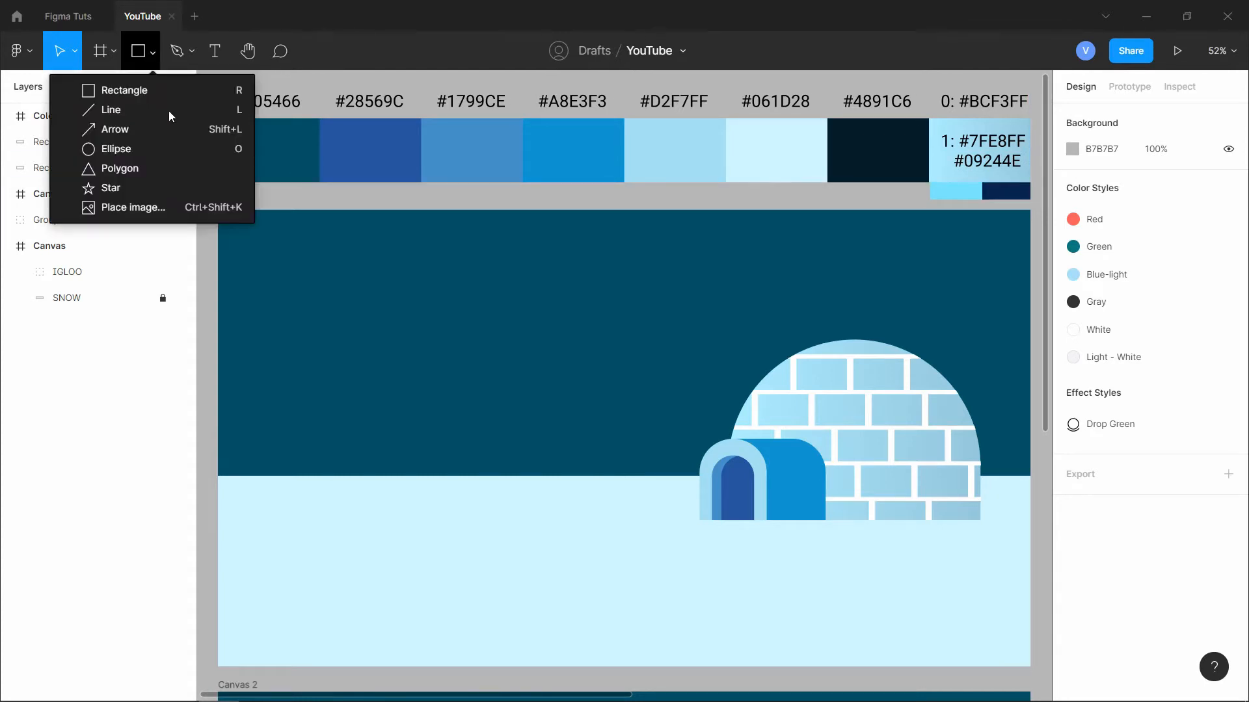
pyautogui.click(119, 168)
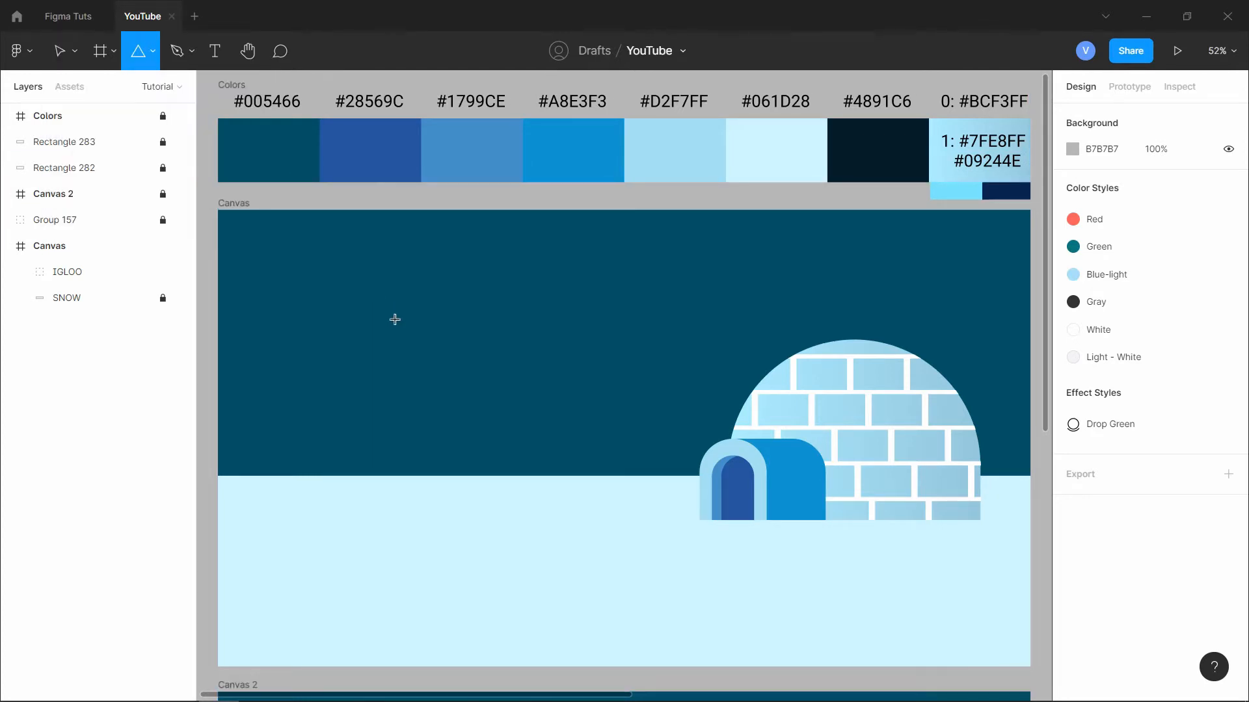
pyautogui.moveTo(379, 297); pyautogui.dragTo(574, 394)
pyautogui.rightClick(464, 352)
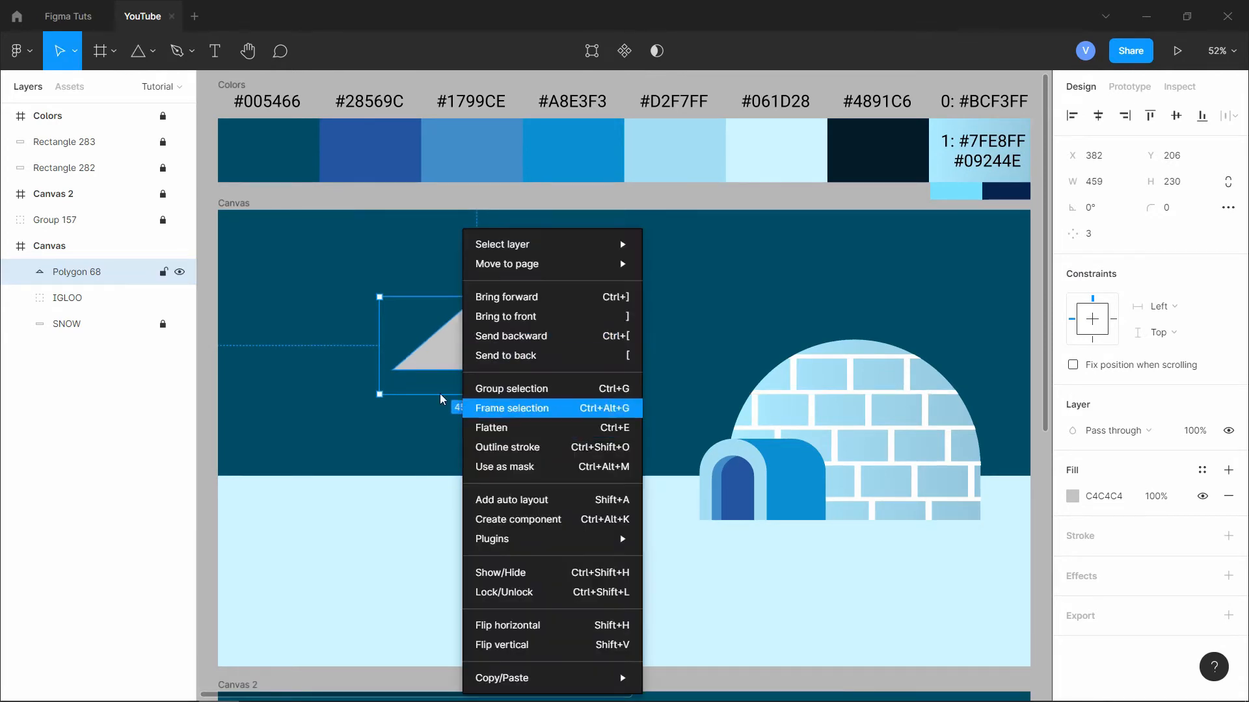
pyautogui.click(521, 429)
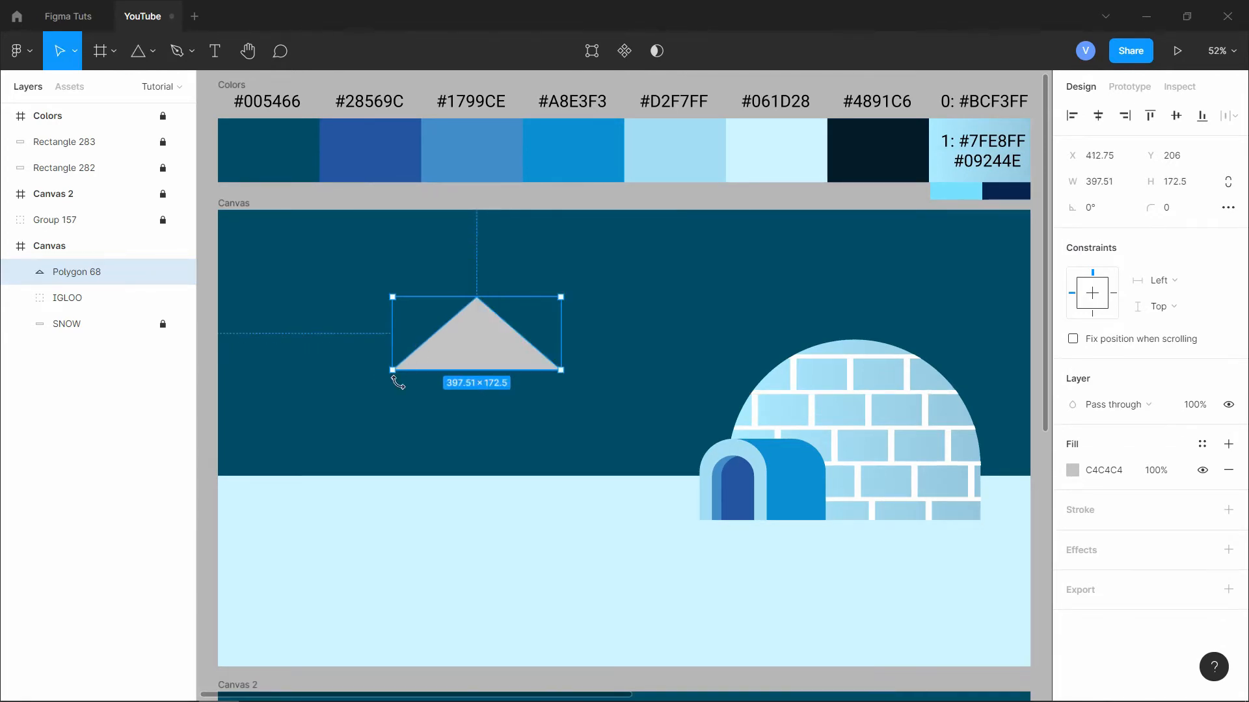
# - Duplicate the flattened triangle and arrange the two side by side in the sky, the left one at X 240, Y 180
pyautogui.moveTo(462, 351); pyautogui.dragTo(384, 336)
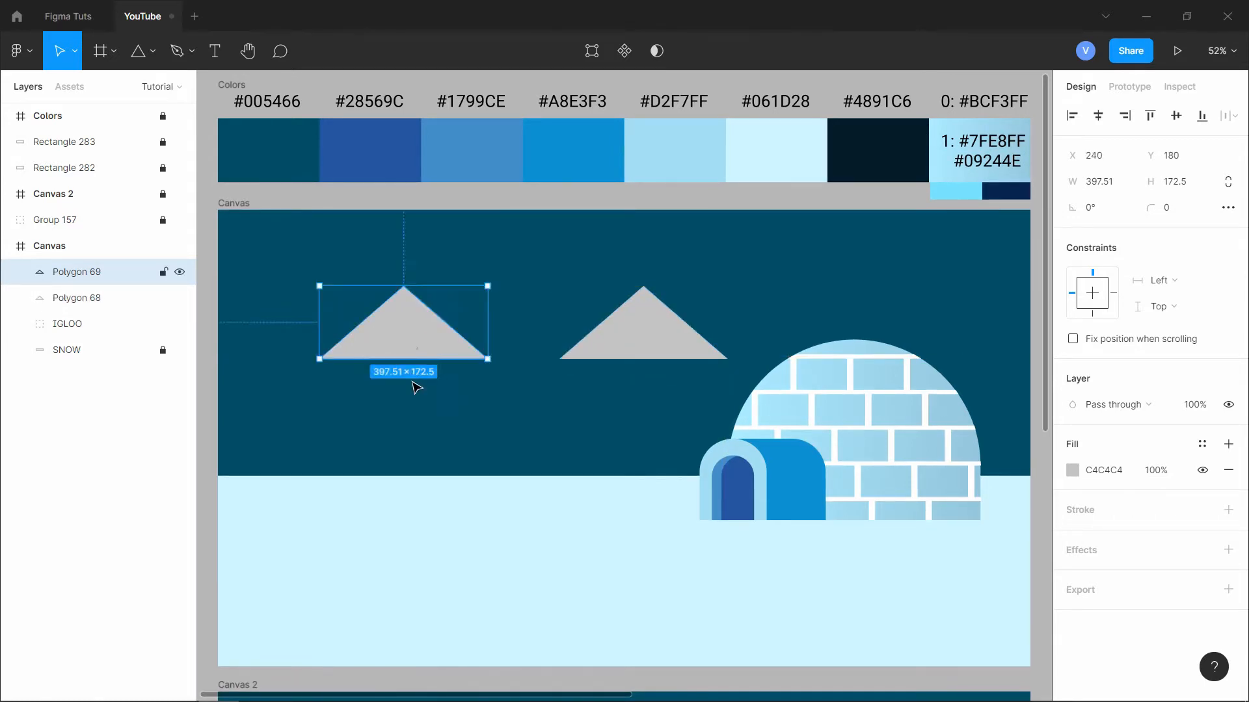
pyautogui.click(400, 379)
# - Place four 124 × 124 circles in a row over the base of the left triangle and fill them with #FFFFFF
pyautogui.press('o')
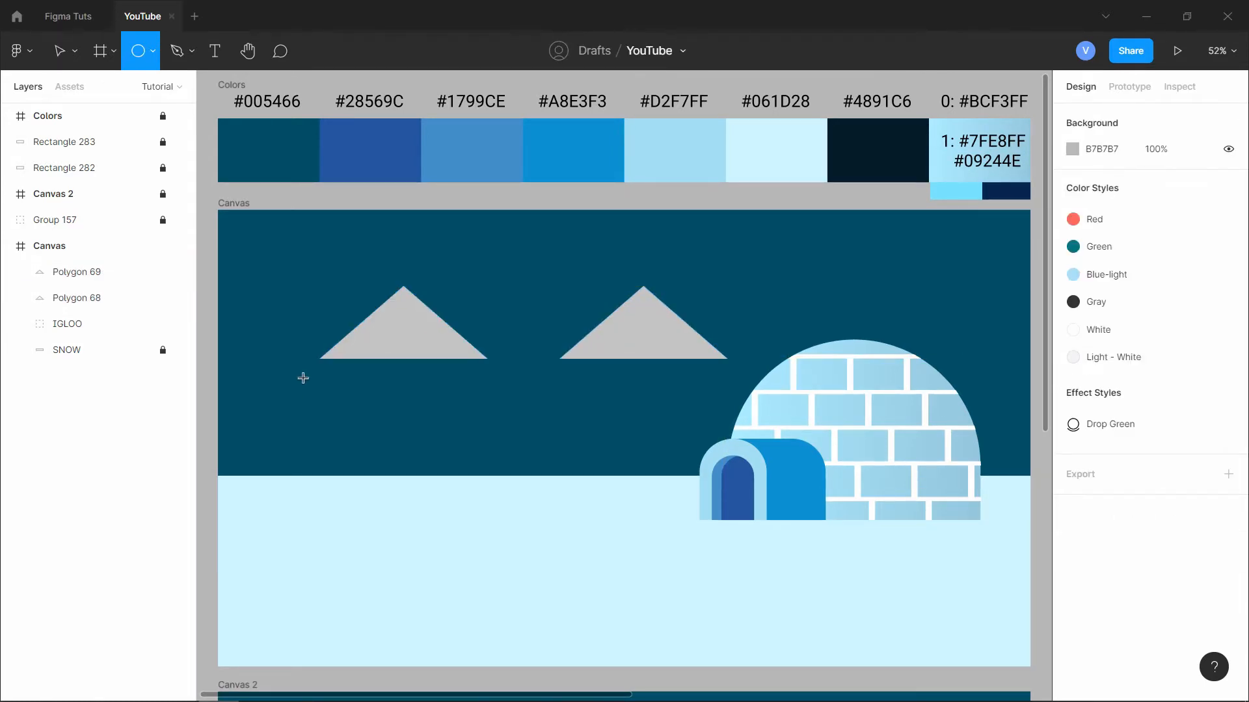
pyautogui.moveTo(313, 364)
pyautogui.mouseDown()
pyautogui.moveTo(370, 423)
pyautogui.moveTo(318, 372)
pyautogui.moveTo(368, 329)
pyautogui.moveTo(340, 354)
pyautogui.moveTo(386, 363)
pyautogui.moveTo(427, 351)
pyautogui.moveTo(468, 368)
pyautogui.moveTo(477, 358)
pyautogui.mouseUp()
pyautogui.keyDown('shift'); pyautogui.click(421, 356); pyautogui.keyUp('shift')
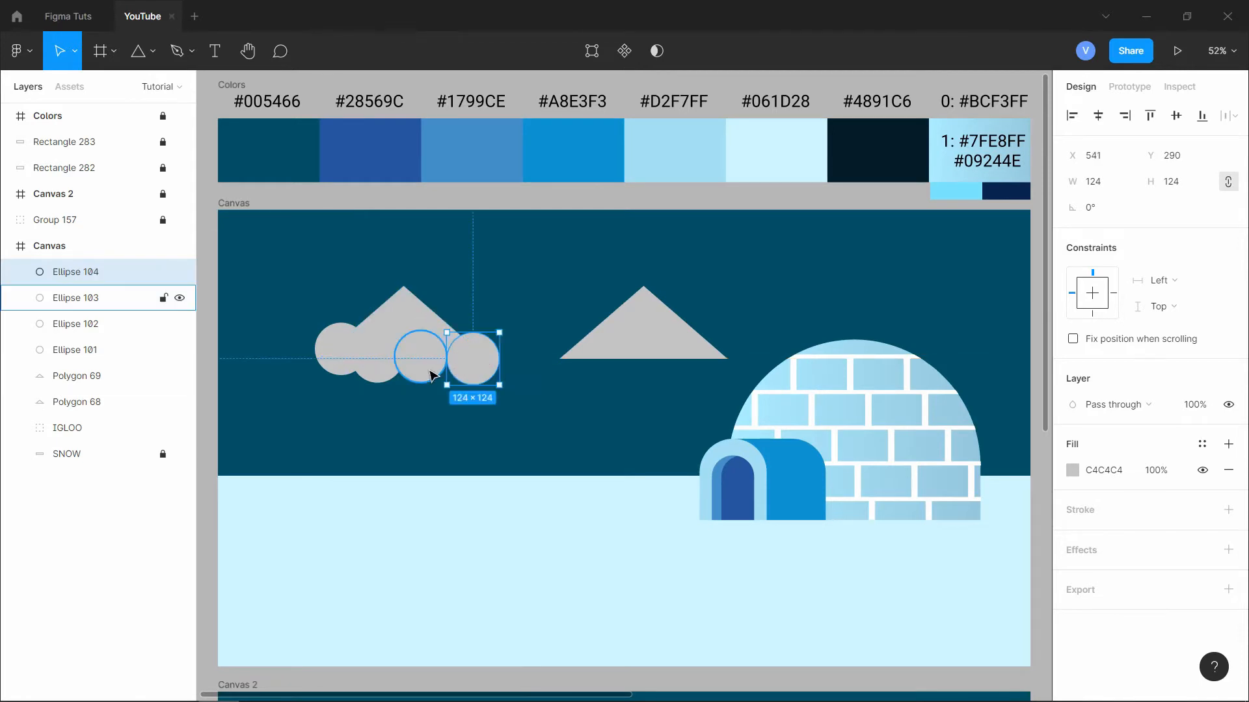
pyautogui.keyDown('shift'); pyautogui.click(377, 357); pyautogui.keyUp('shift')
pyautogui.keyDown('shift'); pyautogui.click(340, 351); pyautogui.keyUp('shift')
pyautogui.click(1075, 469)
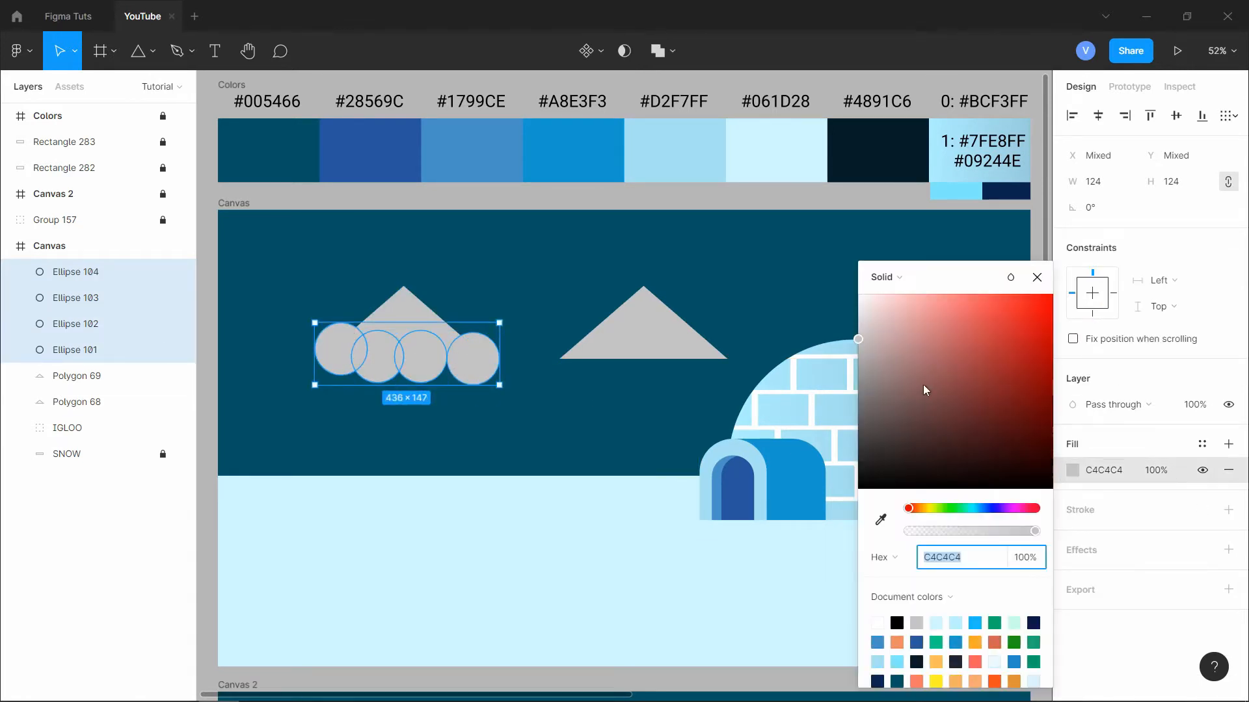
pyautogui.moveTo(876, 327); pyautogui.dragTo(720, 254)
pyautogui.click(494, 310)
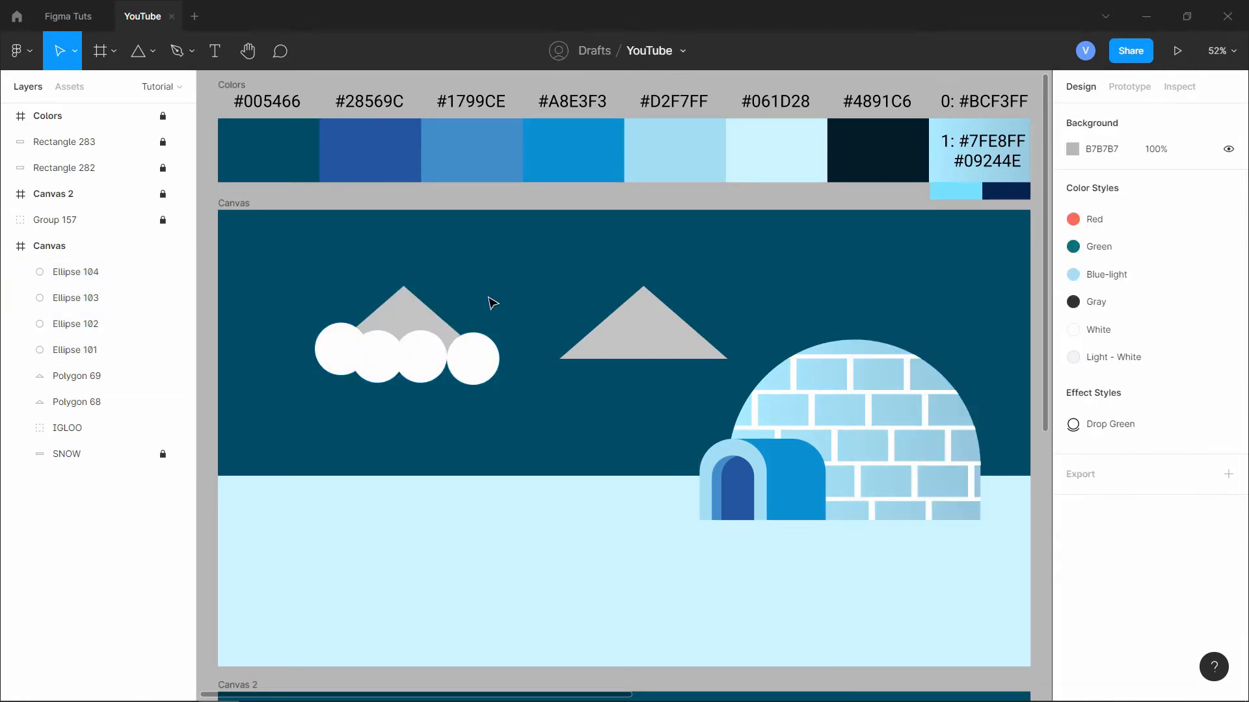
# - Rearrange the four white circles into an uneven, overlapping row that spans the left triangle's base
pyautogui.moveTo(479, 364); pyautogui.dragTo(423, 355)
pyautogui.moveTo(385, 356); pyautogui.dragTo(349, 370)
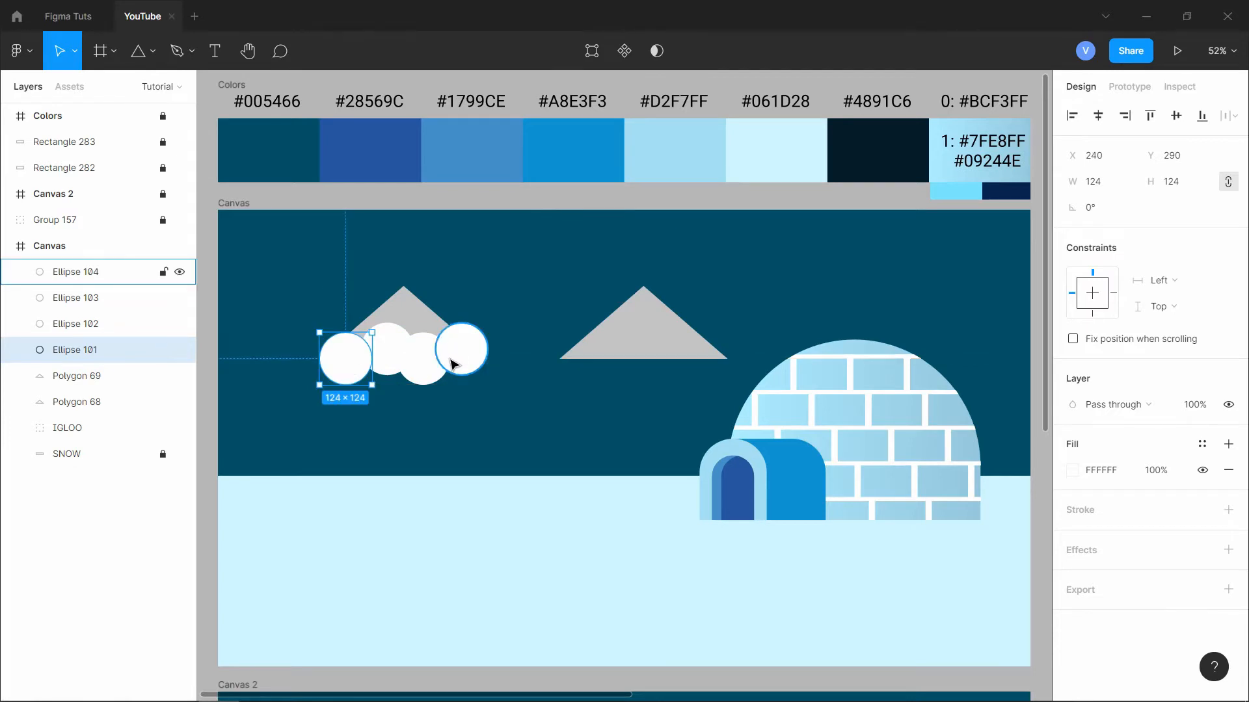
pyautogui.moveTo(463, 353); pyautogui.dragTo(464, 357)
pyautogui.click(446, 318)
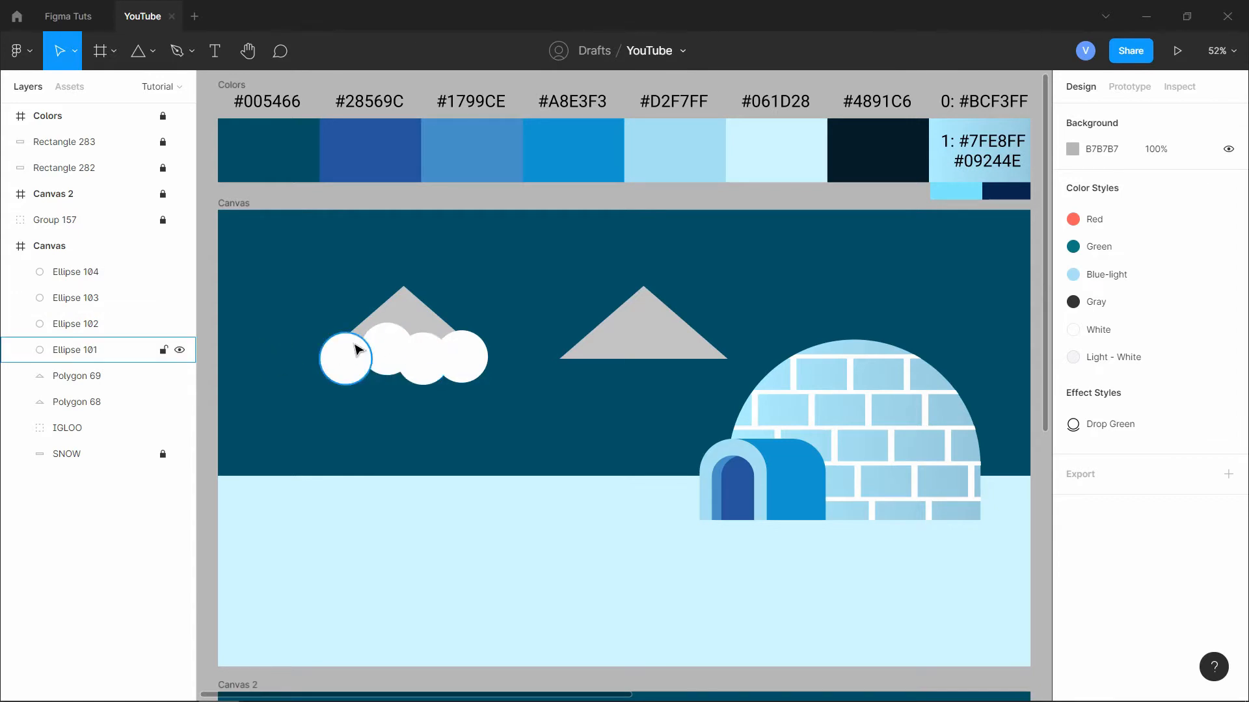
pyautogui.moveTo(384, 351); pyautogui.dragTo(465, 362)
pyautogui.press('Escape')
# - Group the four white circles over the left triangle
pyautogui.click(464, 372)
pyautogui.keyDown('shift'); pyautogui.click(419, 354); pyautogui.keyUp('shift')
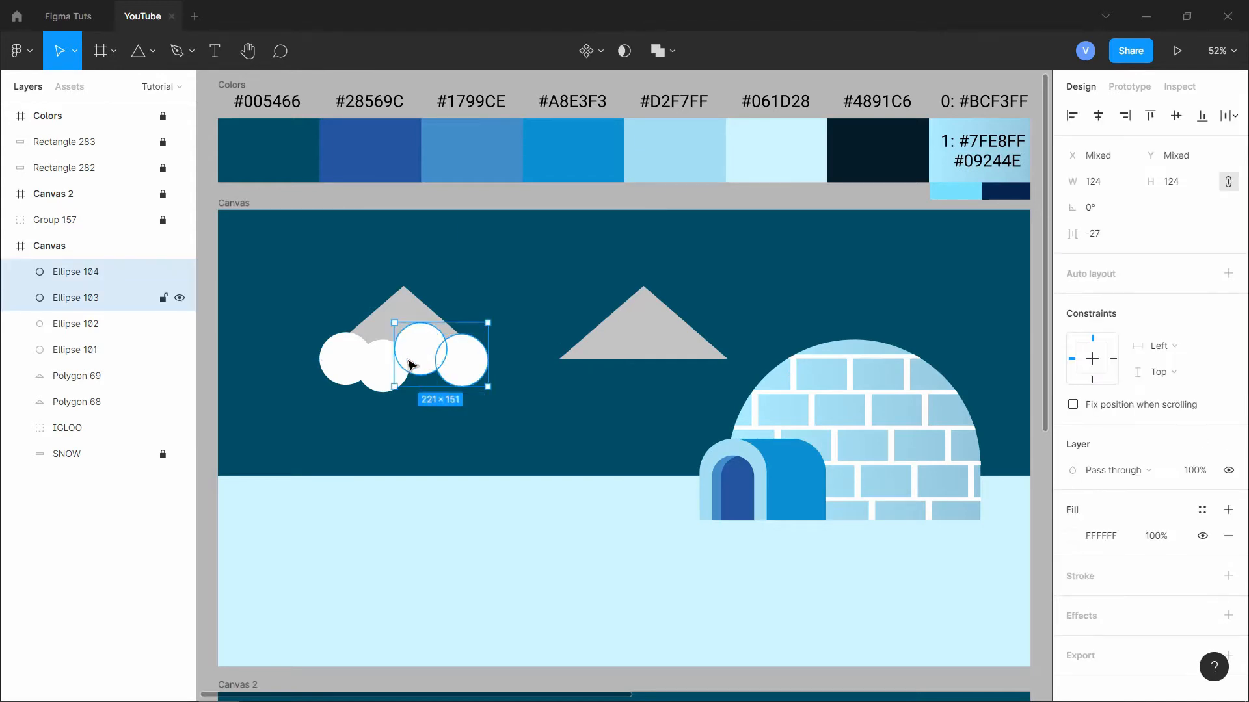
pyautogui.keyDown('shift'); pyautogui.click(376, 364); pyautogui.keyUp('shift')
pyautogui.keyDown('shift'); pyautogui.click(343, 370); pyautogui.keyUp('shift')
pyautogui.hotkey('ctrl', 'g')
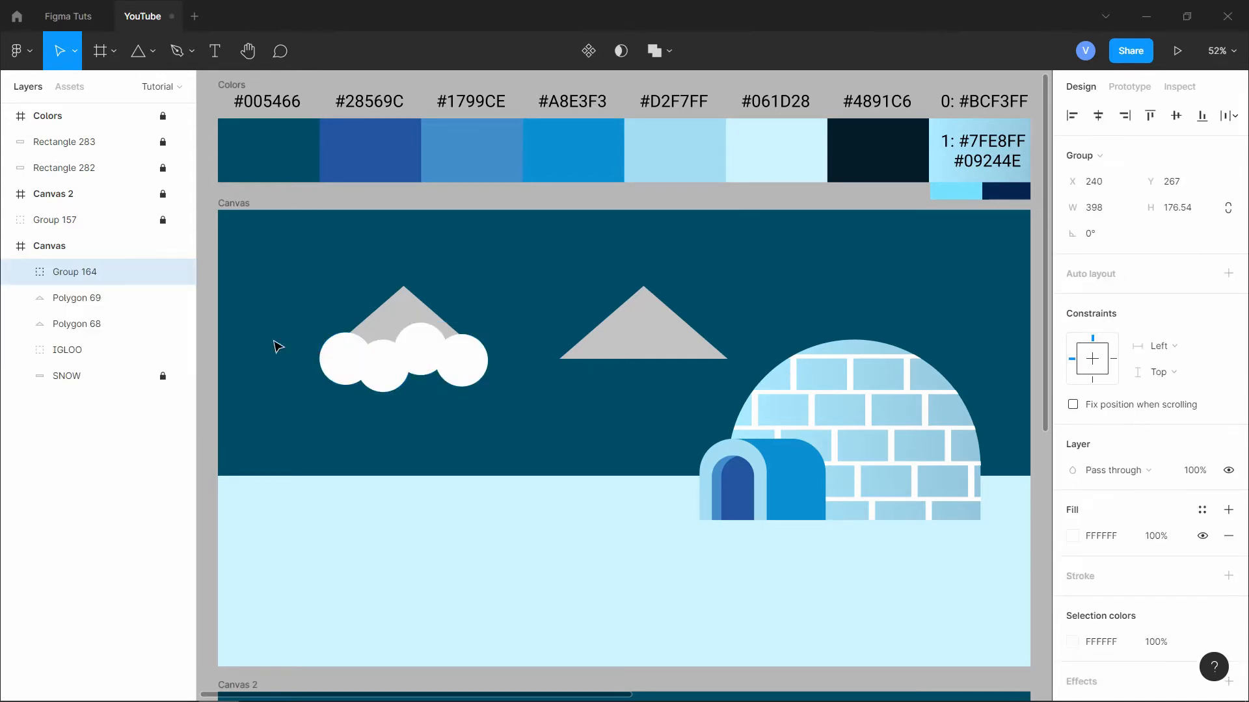
# - Place the left triangle above the circle group in the layer order and mask the triangle with the circles
pyautogui.press('Escape')
pyautogui.click(437, 318)
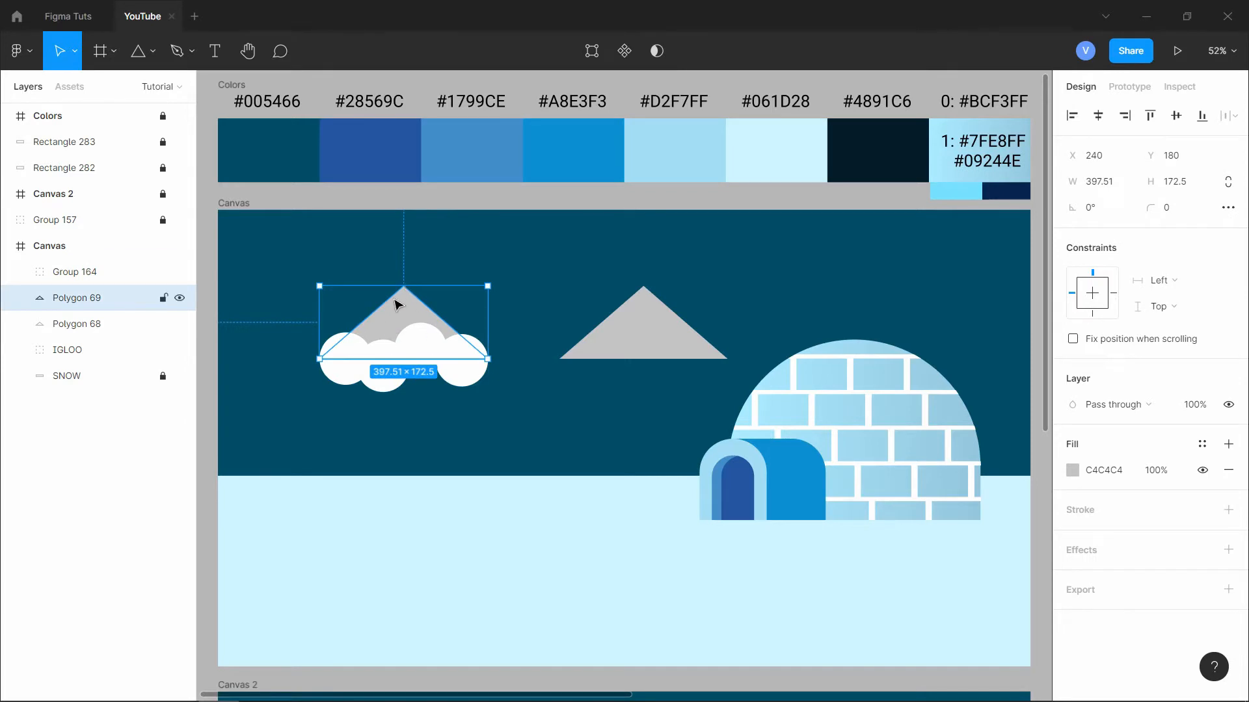
pyautogui.moveTo(76, 301); pyautogui.dragTo(90, 268)
pyautogui.click(338, 252)
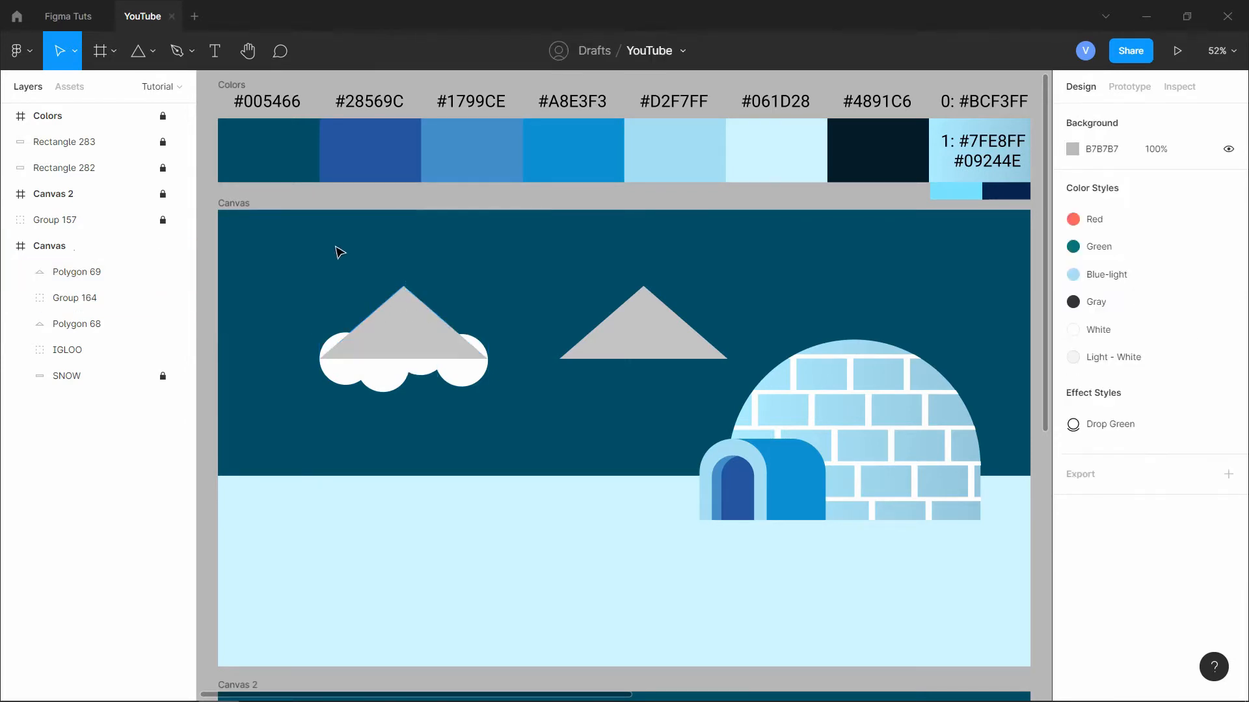
pyautogui.moveTo(376, 326); pyautogui.dragTo(472, 389)
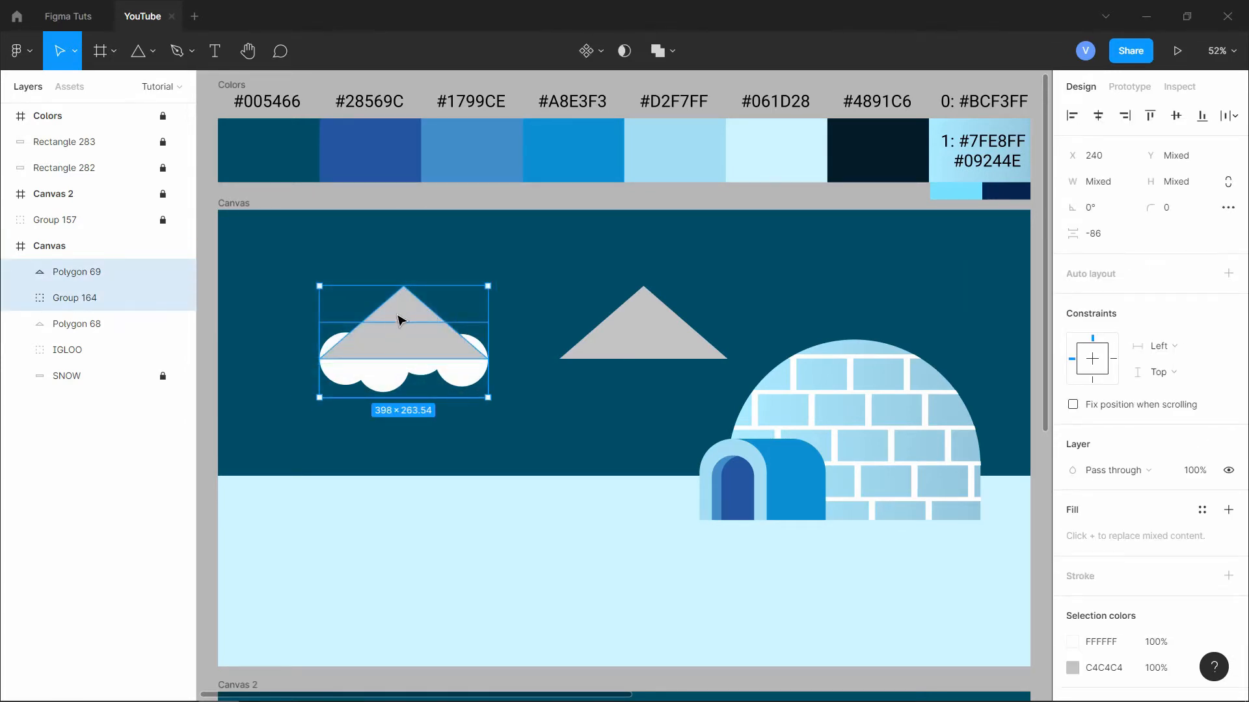
pyautogui.rightClick(399, 336)
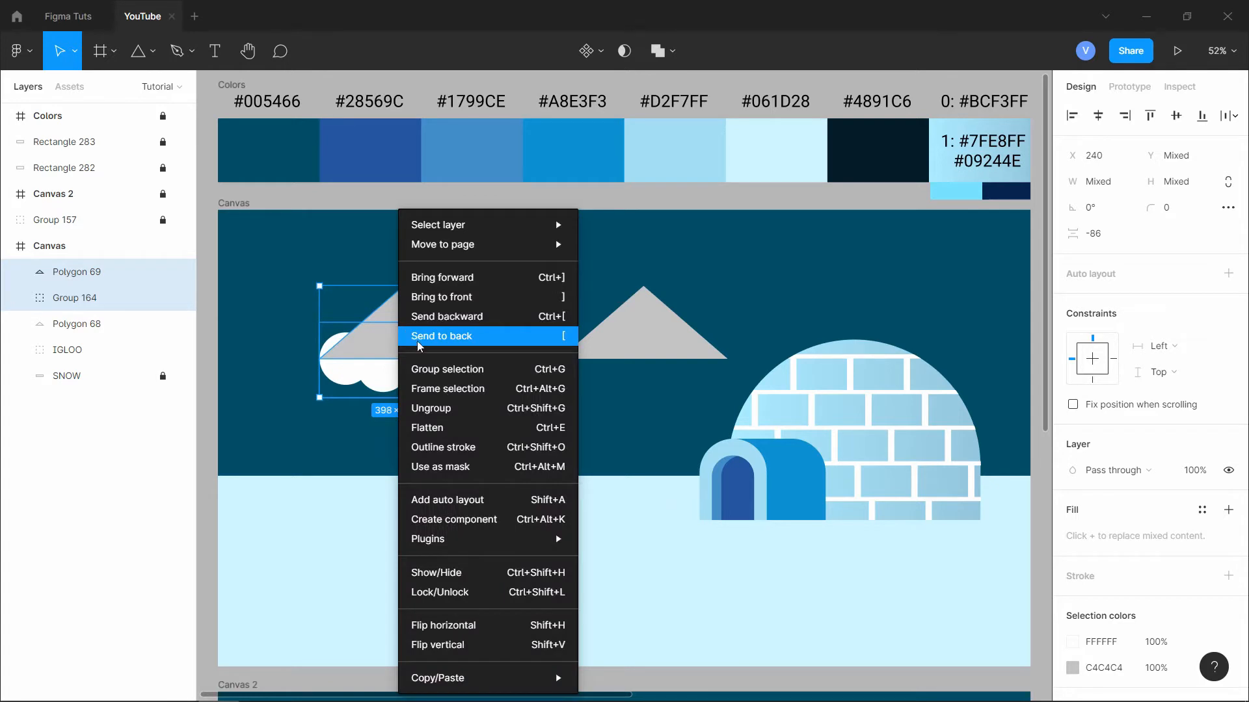
pyautogui.click(432, 467)
pyautogui.click(492, 272)
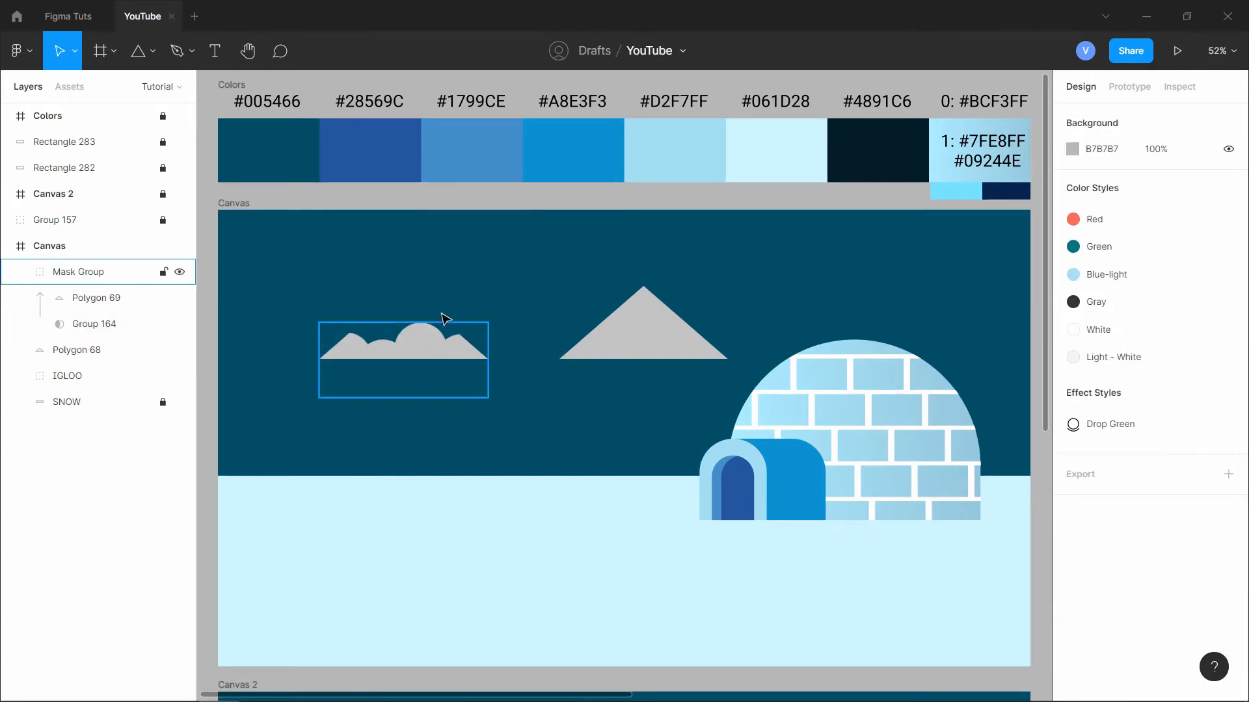
# - Fill the masked triangle with #FFFFFF
pyautogui.click(403, 390)
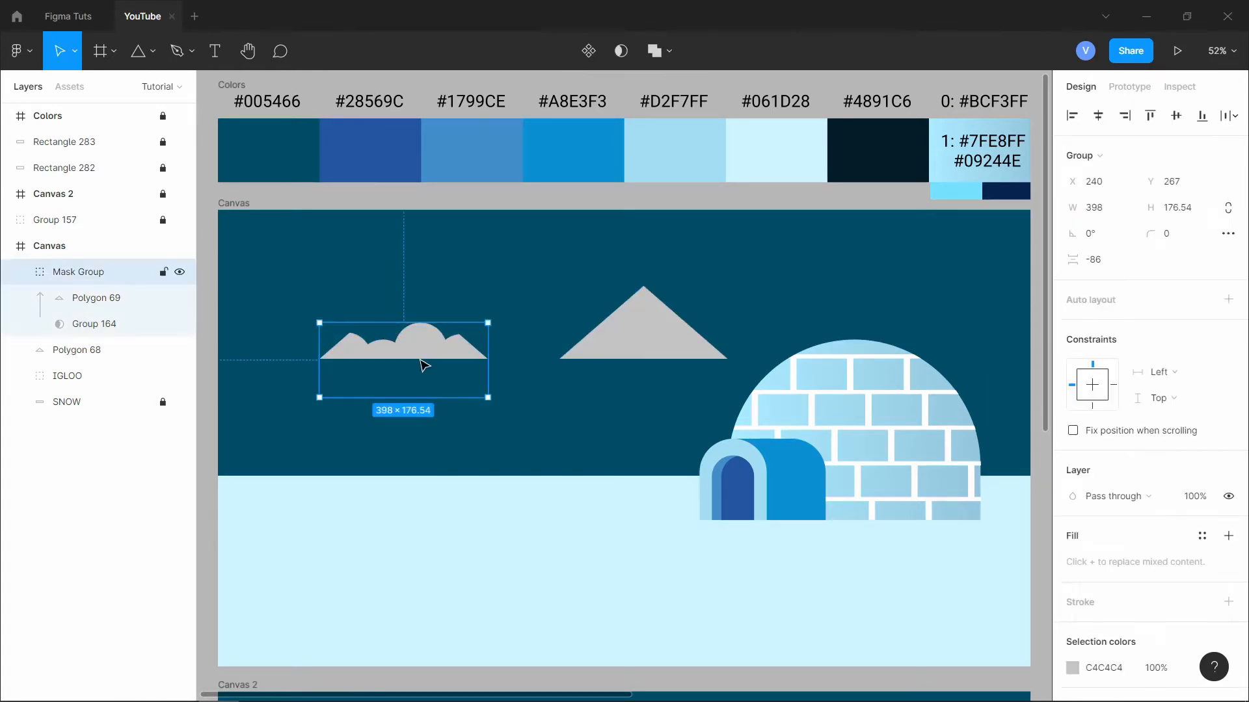
pyautogui.click(1074, 670)
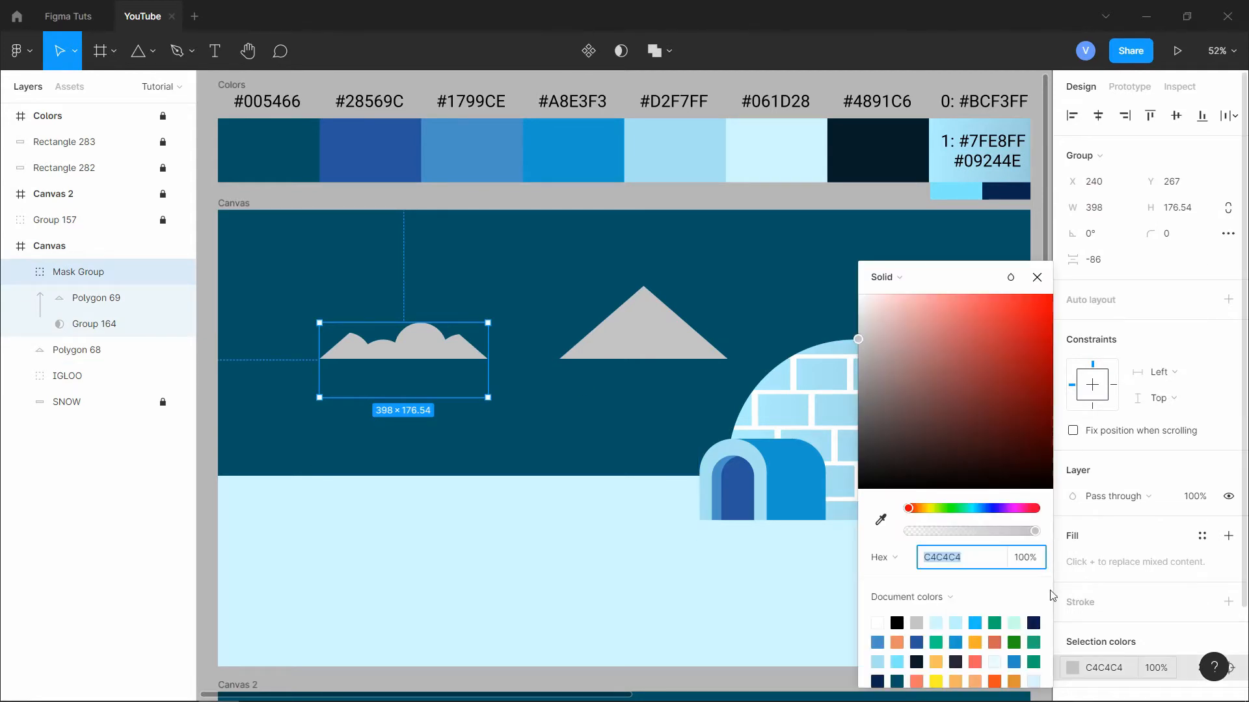
pyautogui.write('ffffff')
pyautogui.press('Return')
pyautogui.click(501, 298)
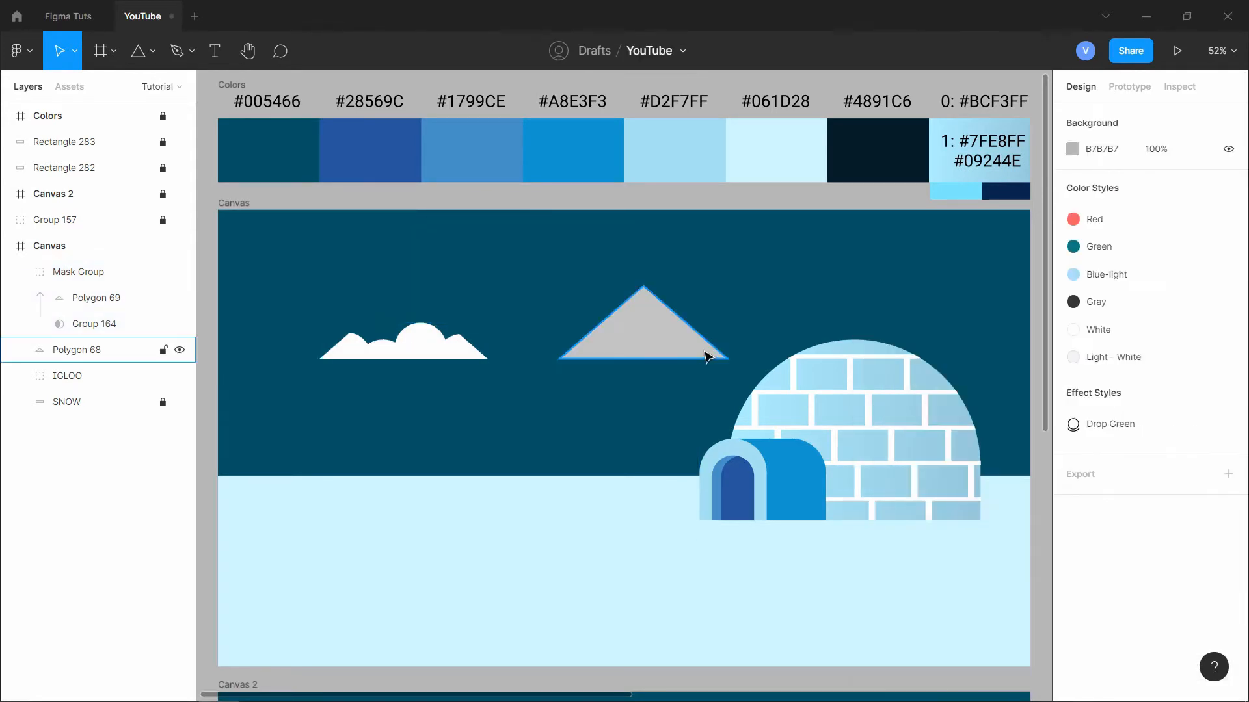
# - Move the remaining gray triangle behind the white masked shape at X 240, Y 180 and fill it with green #35AC6C
pyautogui.moveTo(629, 343); pyautogui.dragTo(404, 323)
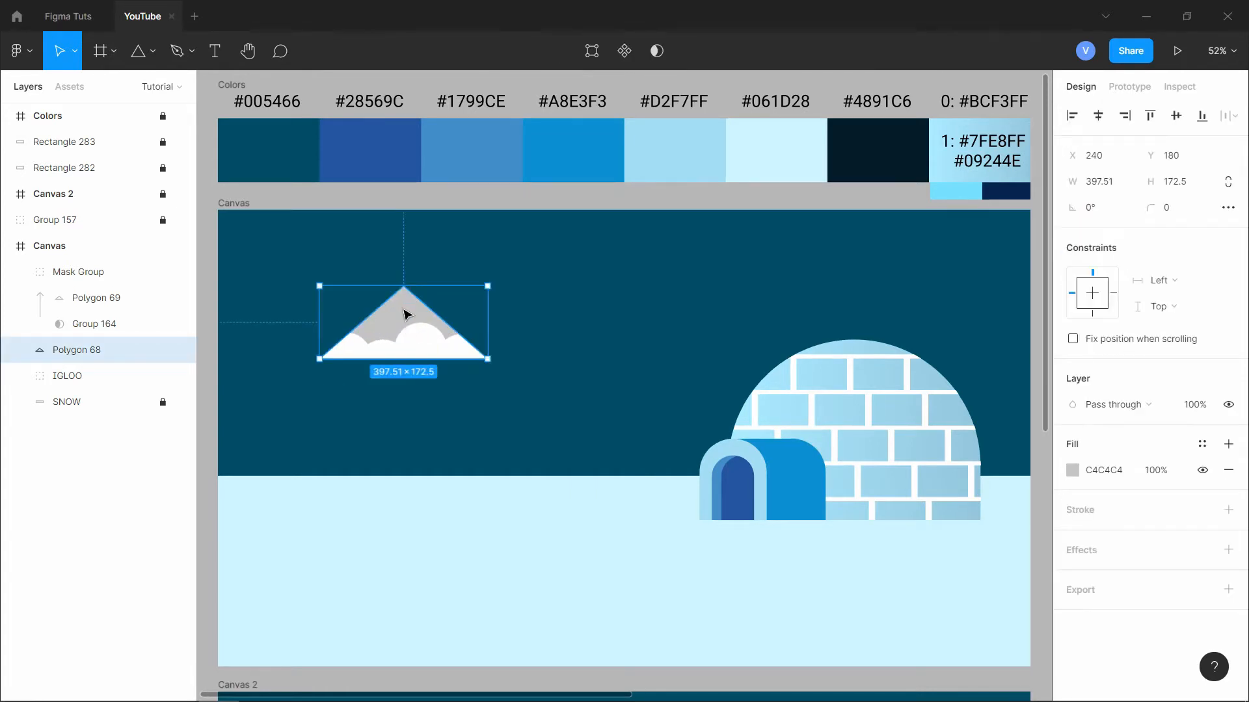
pyautogui.click(1073, 470)
pyautogui.click(979, 361)
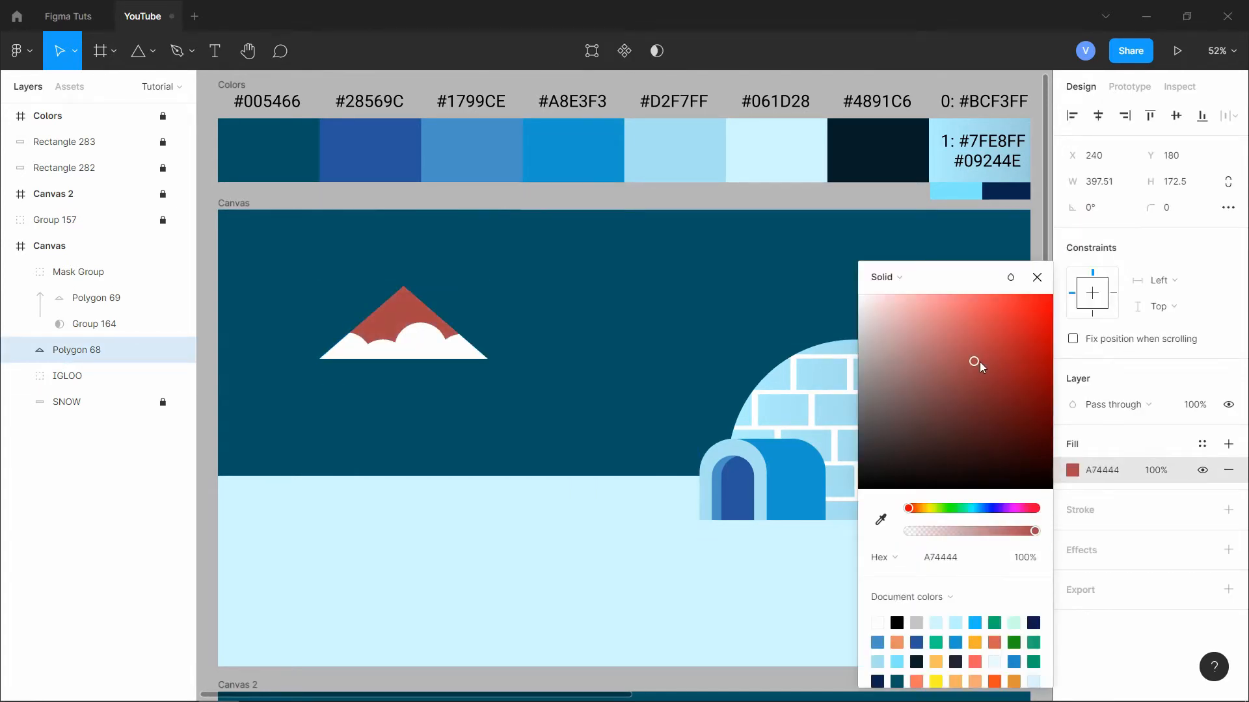
pyautogui.moveTo(965, 509); pyautogui.dragTo(960, 514)
pyautogui.moveTo(984, 377); pyautogui.dragTo(993, 357)
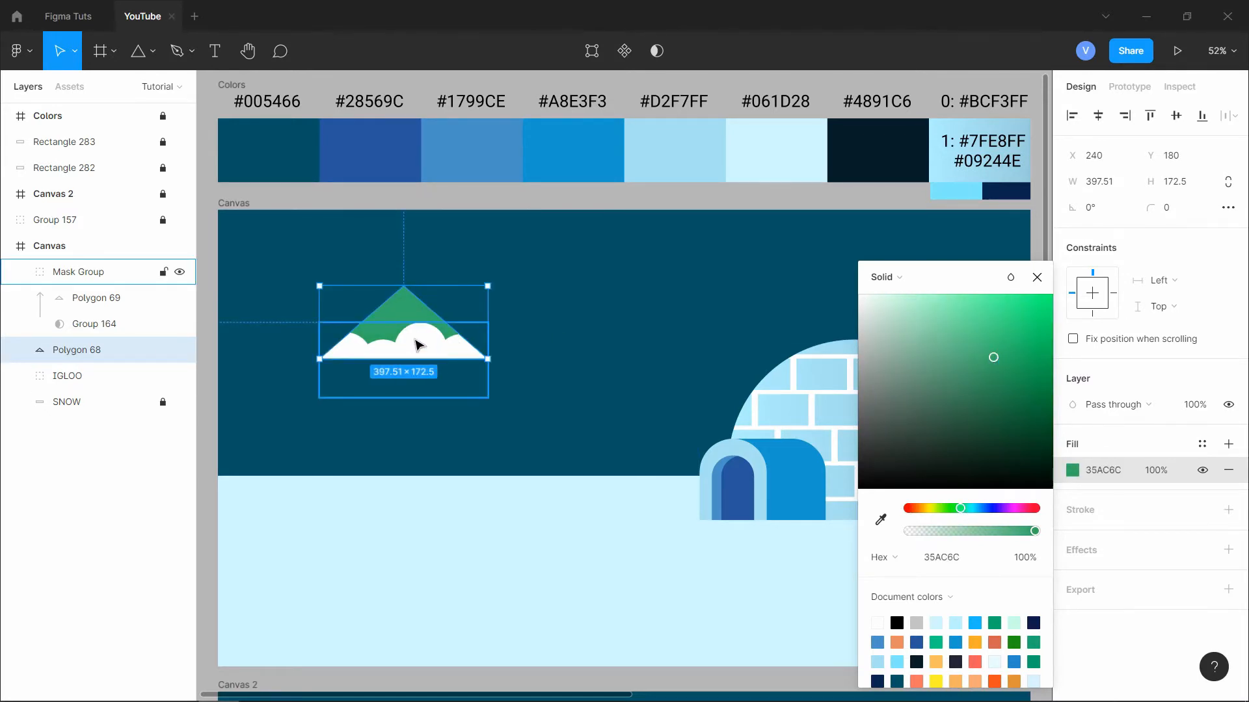
# - Group the green triangle with its white snow layer as one tree tier
pyautogui.moveTo(419, 351); pyautogui.dragTo(418, 440)
pyautogui.hotkey('ctrl', 'z')
pyautogui.moveTo(539, 267); pyautogui.dragTo(423, 370)
pyautogui.hotkey('ctrl', 'g')
pyautogui.click(572, 319)
# - Stack two centered copies of the tree tier above the original, scaling the middle one to 334 wide and the top one to 230 wide
pyautogui.click(397, 342)
pyautogui.moveTo(487, 439); pyautogui.dragTo(474, 430)
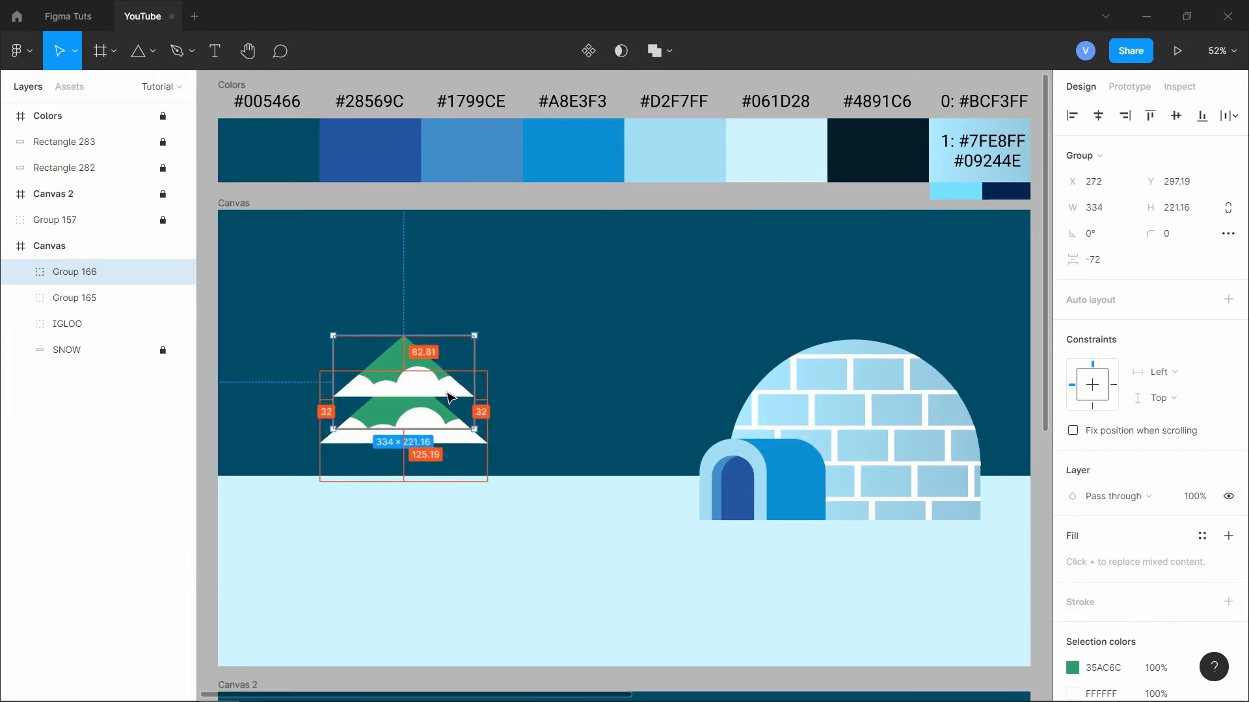
pyautogui.moveTo(422, 367); pyautogui.dragTo(419, 318)
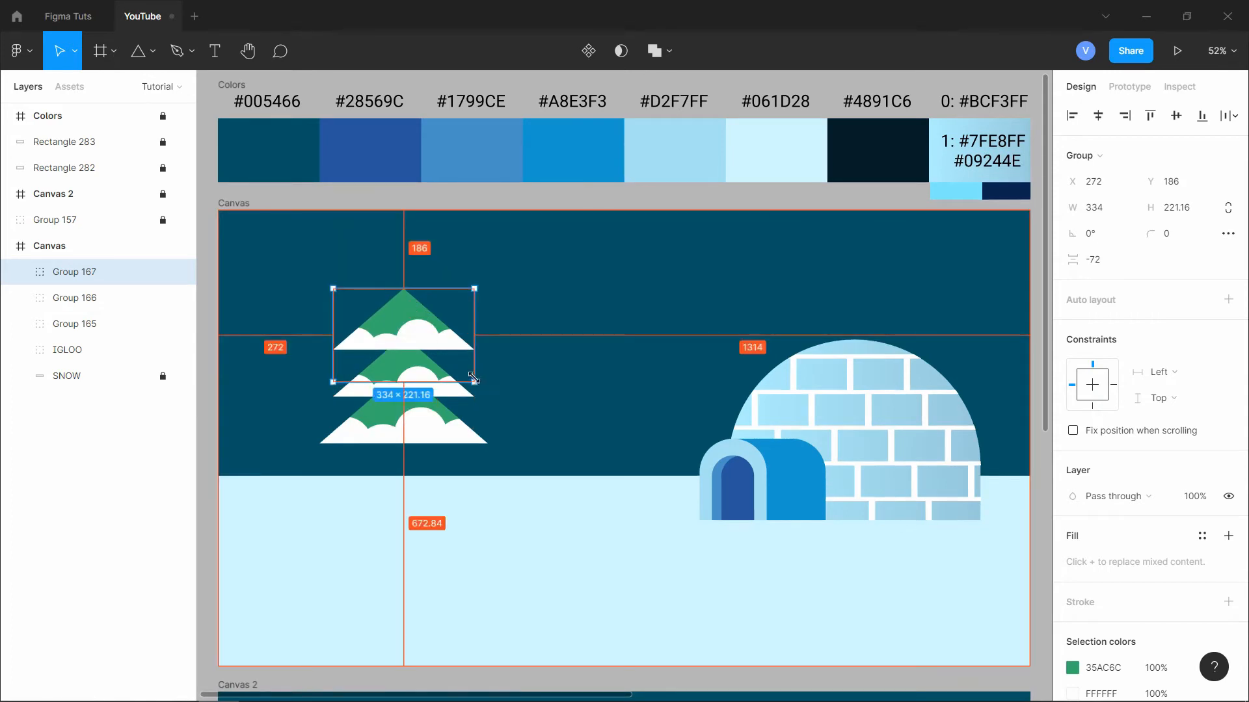
pyautogui.moveTo(474, 381); pyautogui.dragTo(412, 342)
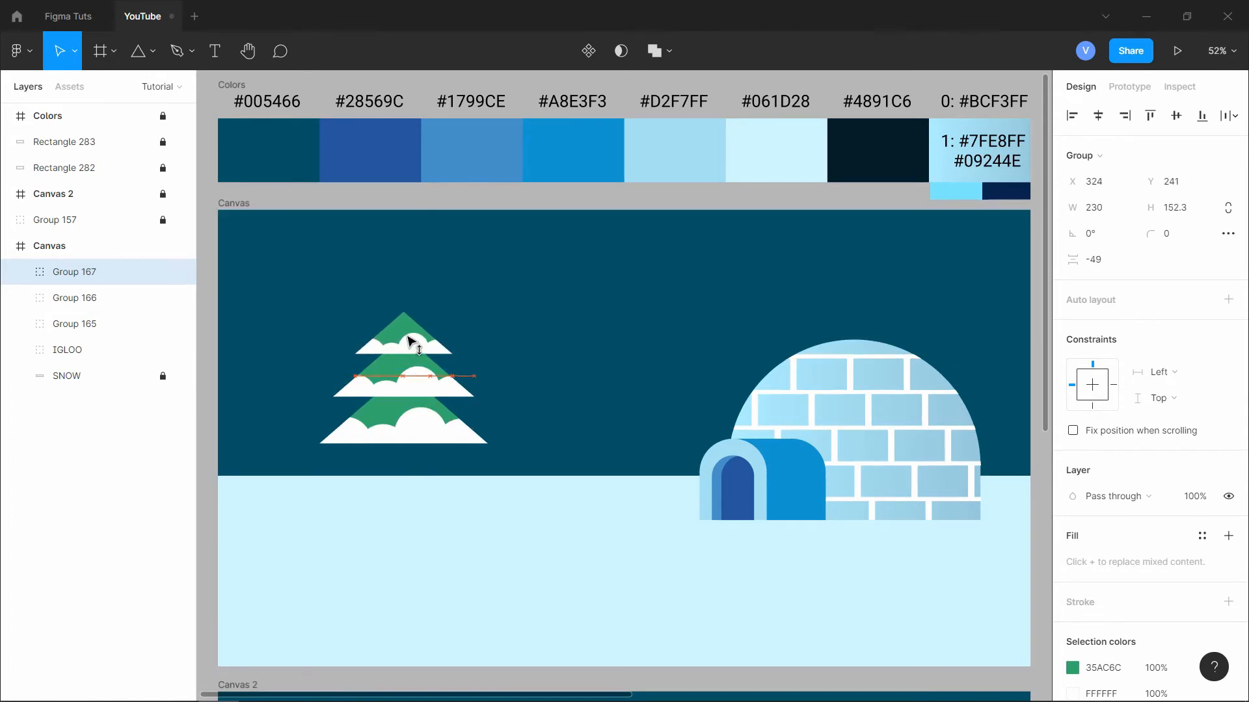
pyautogui.click(488, 306)
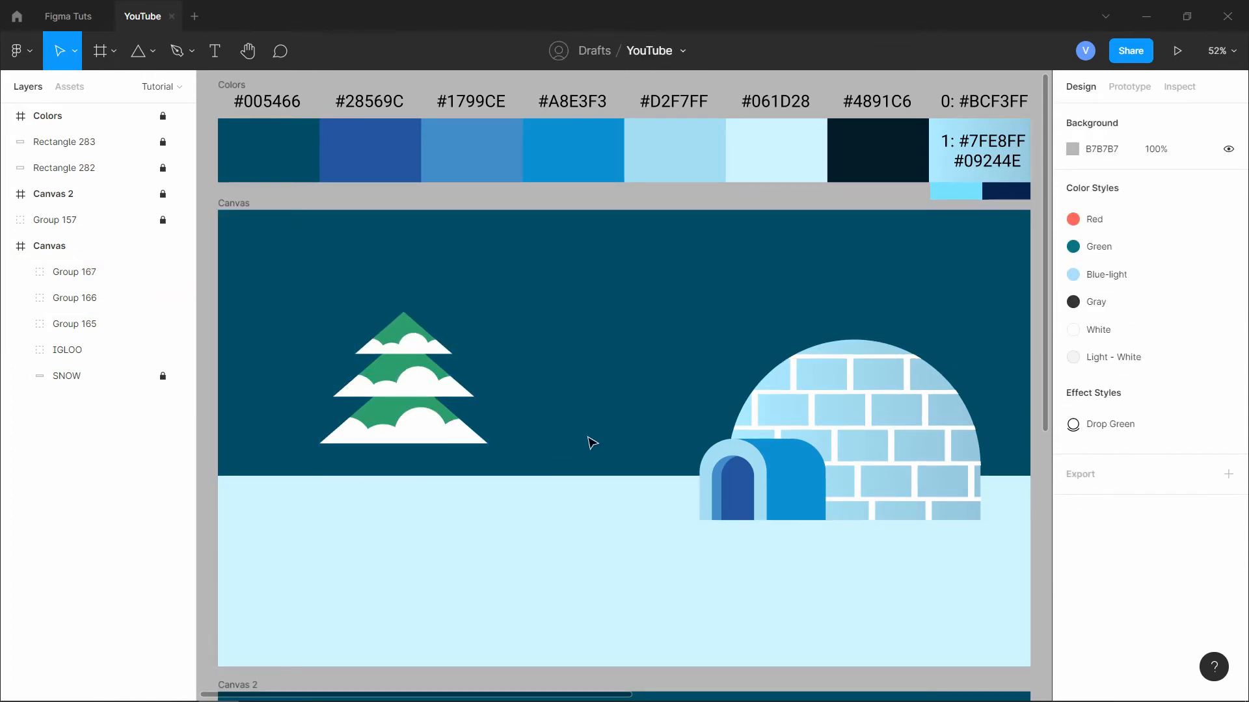
# - Draw a 75 × 154 rectangle for the trunk between the tree and the igloo and fill it with #CB812B
pyautogui.press('r')
pyautogui.moveTo(539, 410); pyautogui.dragTo(573, 481)
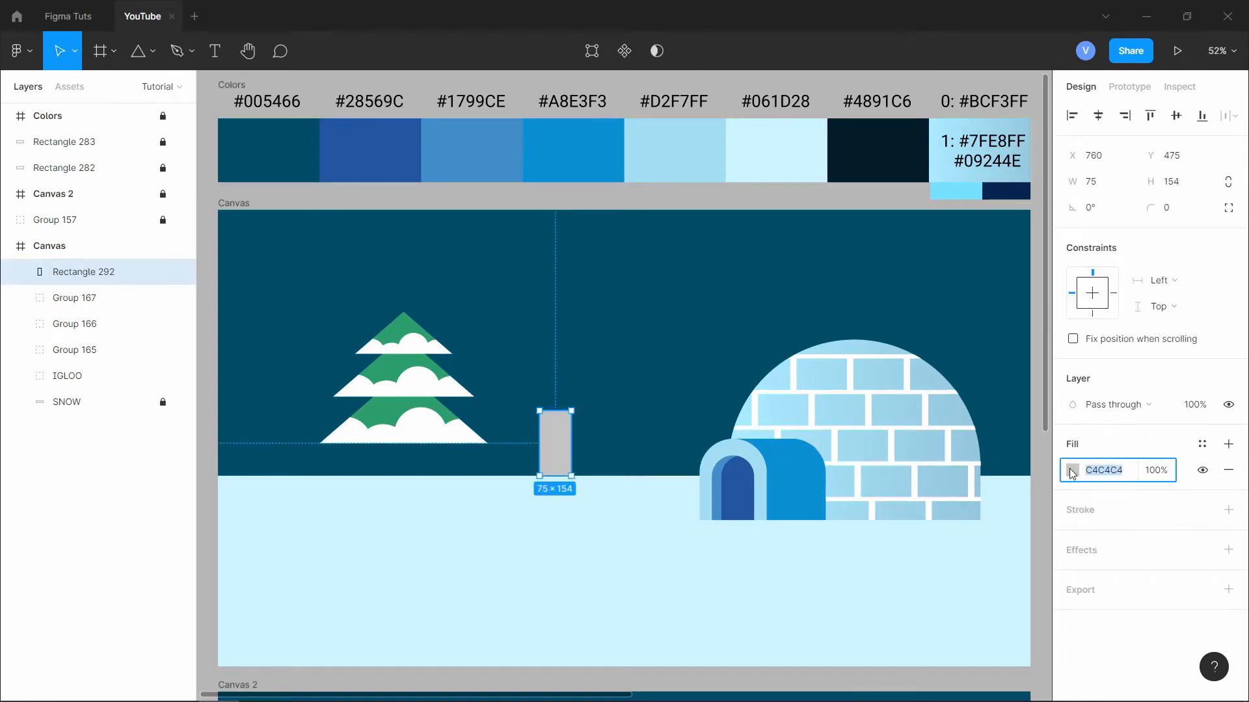
pyautogui.click(1073, 470)
pyautogui.click(992, 326)
pyautogui.moveTo(936, 510); pyautogui.dragTo(920, 509)
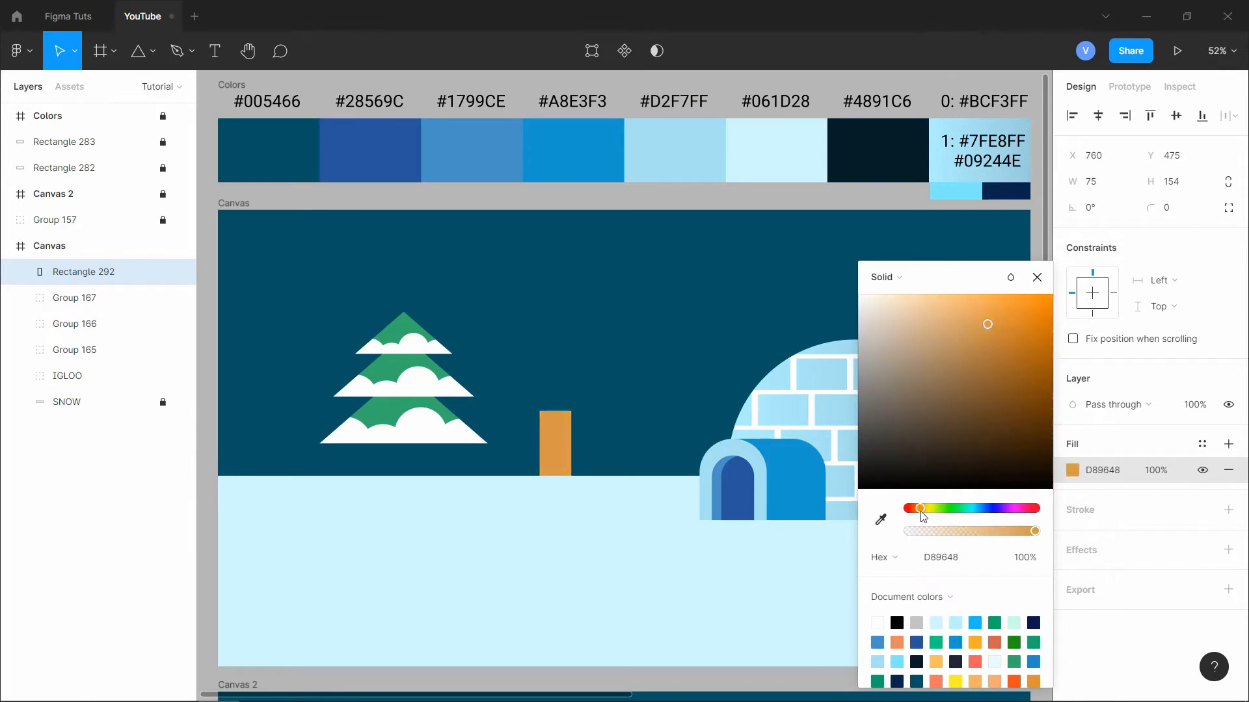
pyautogui.moveTo(994, 337); pyautogui.dragTo(1012, 334)
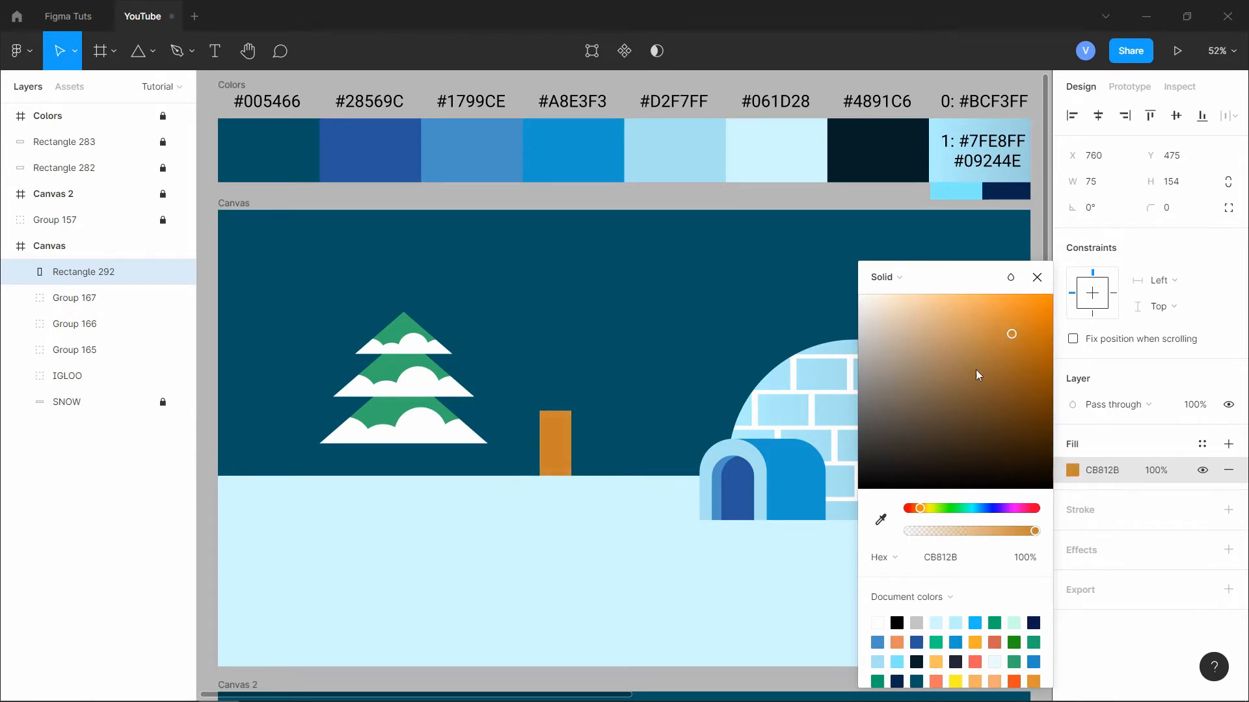
# - Move the trunk under the tree to X 398, Y 475 and send it to the back
pyautogui.moveTo(555, 443); pyautogui.dragTo(412, 438)
pyautogui.press('[')
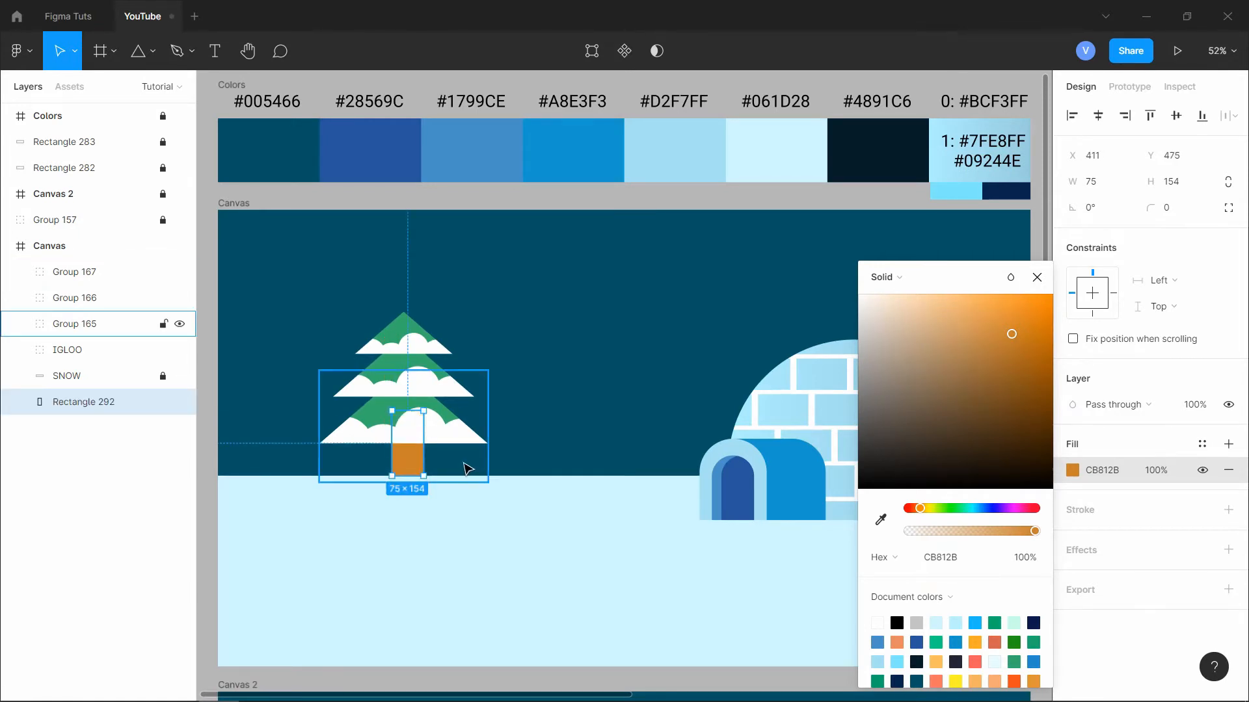
pyautogui.press('Left')
pyautogui.press('Left')
pyautogui.press('Left')
pyautogui.press('Left')
pyautogui.press('Left')
pyautogui.press('Left')
pyautogui.press('Left')
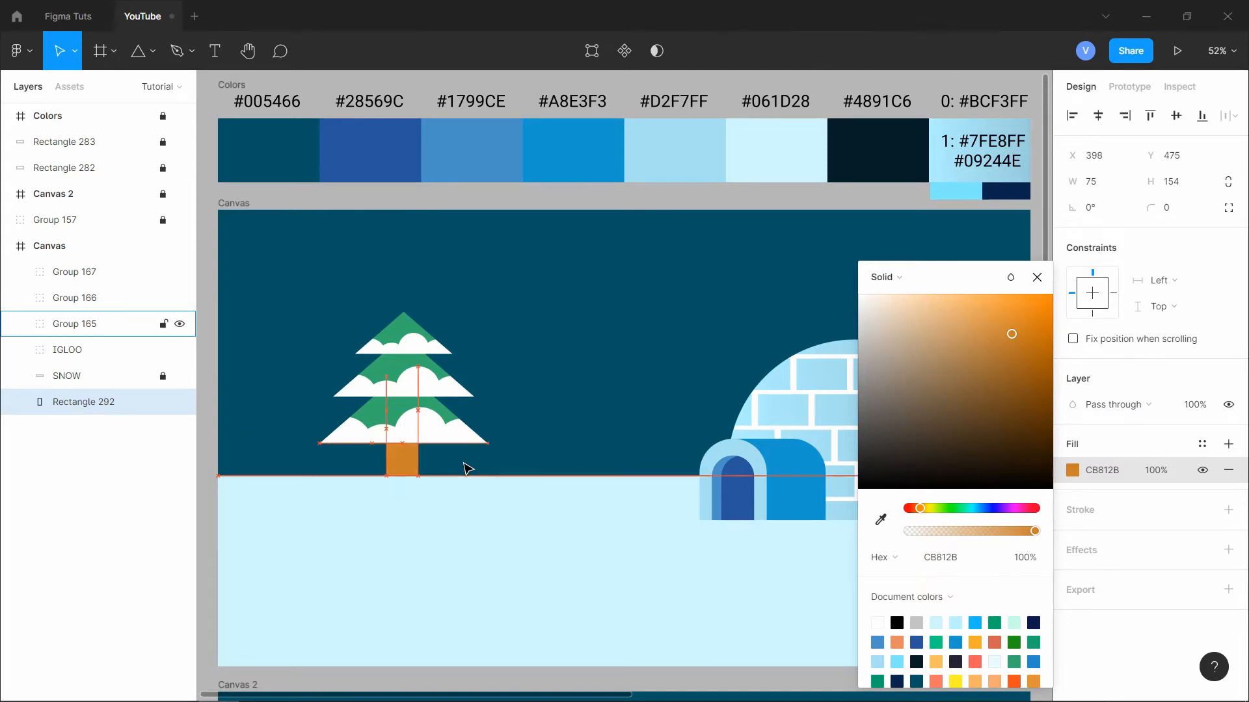
# - Group the three tiers with the trunk and name the group TREE 1
pyautogui.click(516, 309)
pyautogui.moveTo(306, 265); pyautogui.dragTo(474, 463)
pyautogui.hotkey('ctrl', 'g')
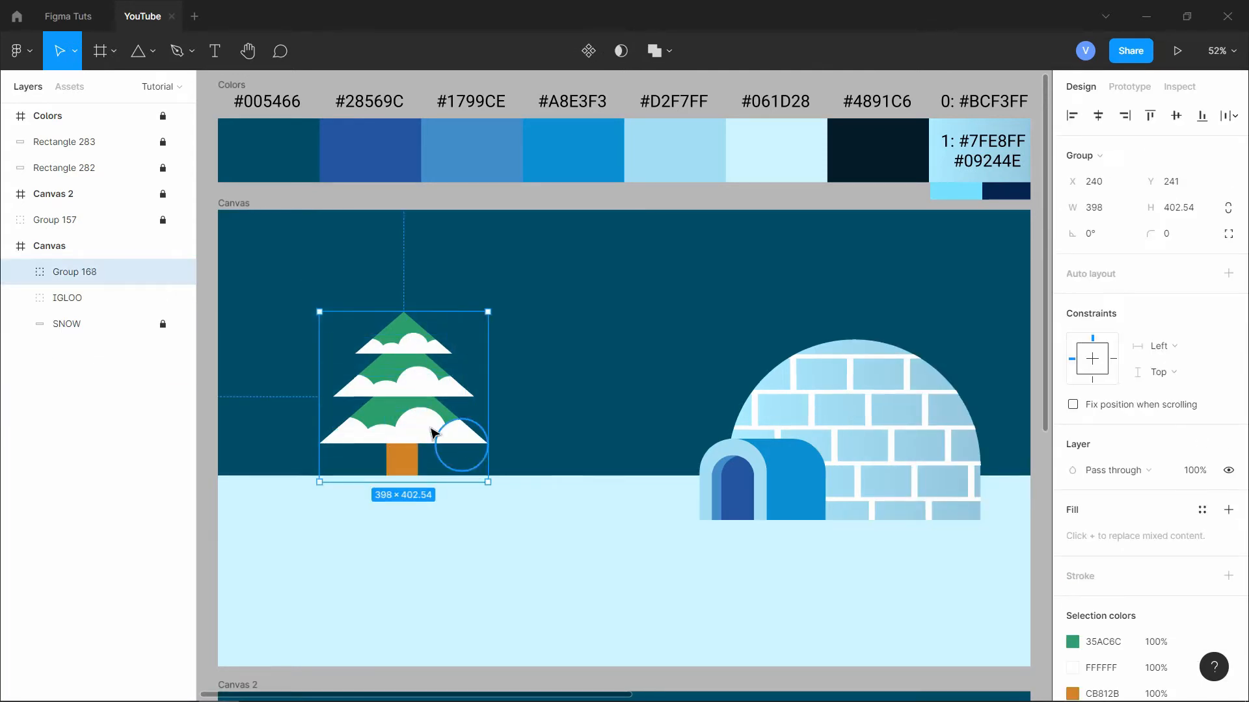
pyautogui.doubleClick(75, 271)
pyautogui.write('TREE')
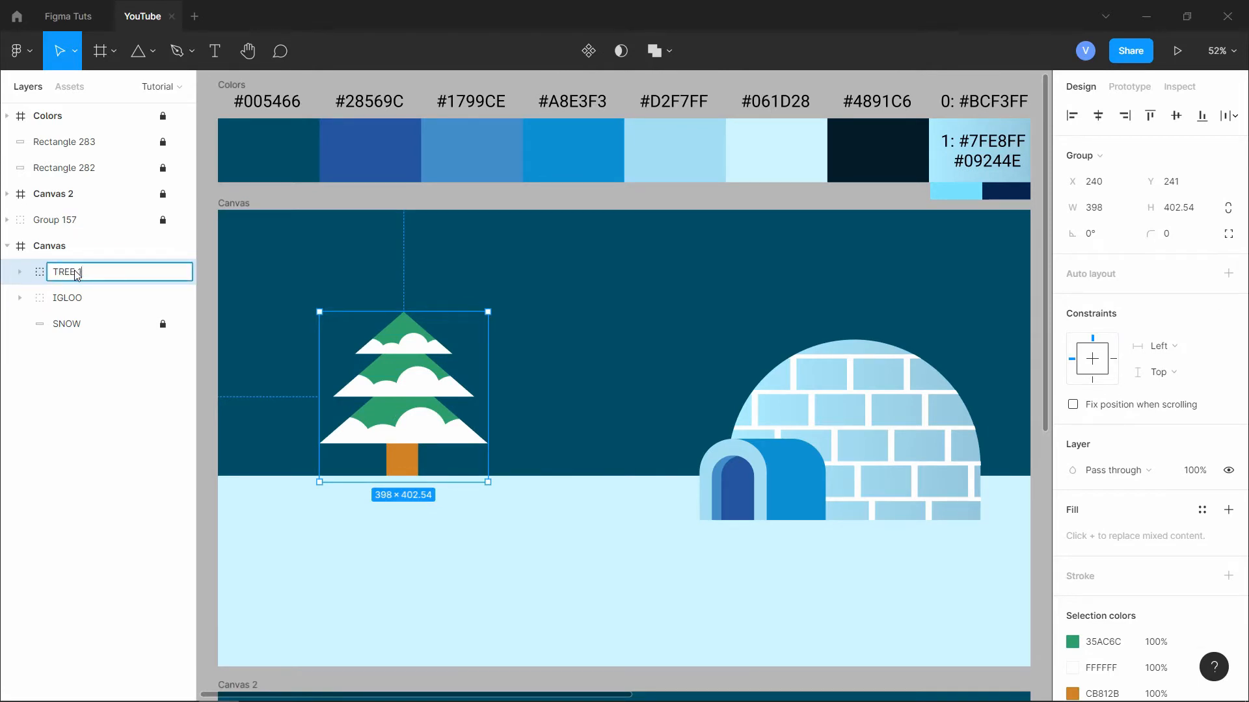
pyautogui.press('Return')
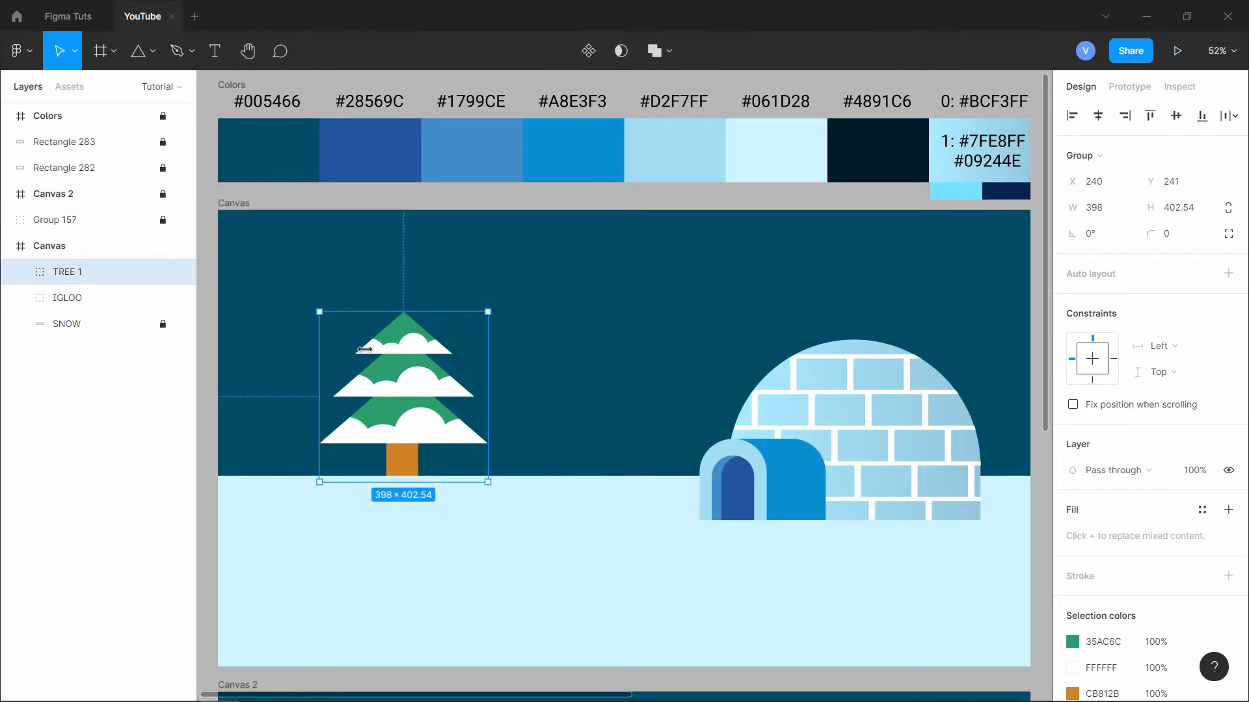
# - Duplicate the tree to the right of the original and scale the copy down to 299 × 302.41
pyautogui.moveTo(457, 418); pyautogui.dragTo(483, 417)
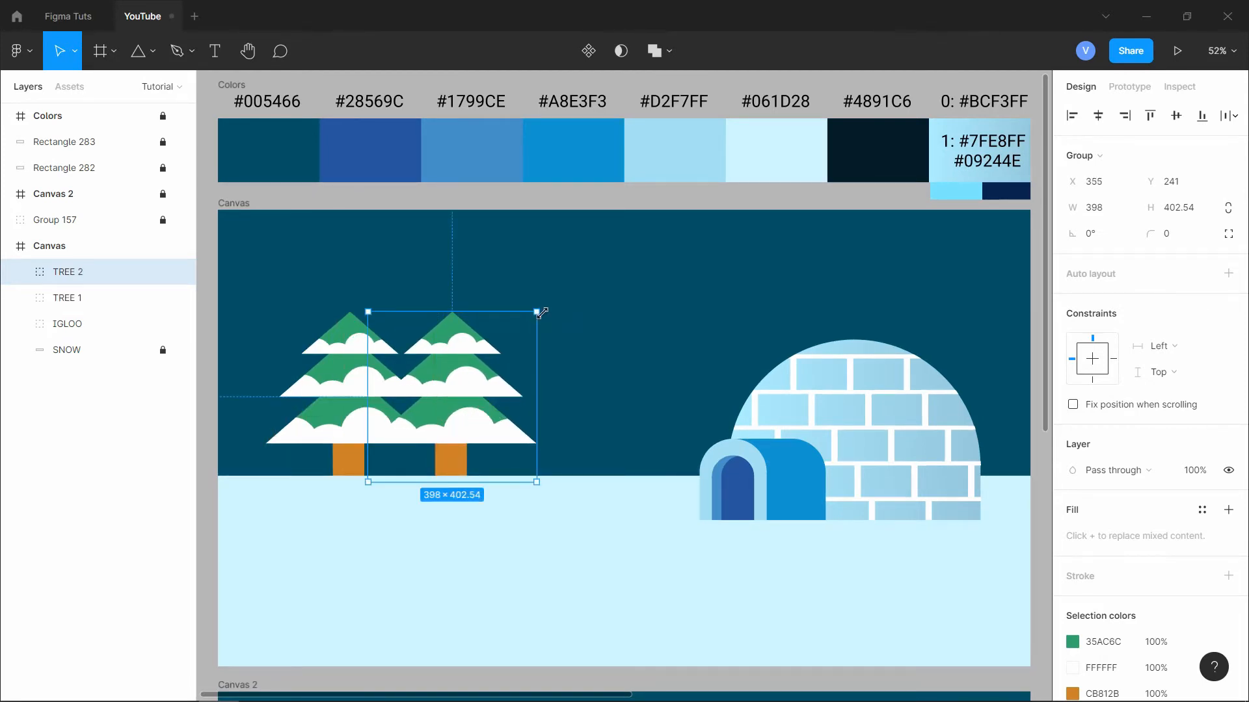
pyautogui.moveTo(525, 328); pyautogui.dragTo(497, 363)
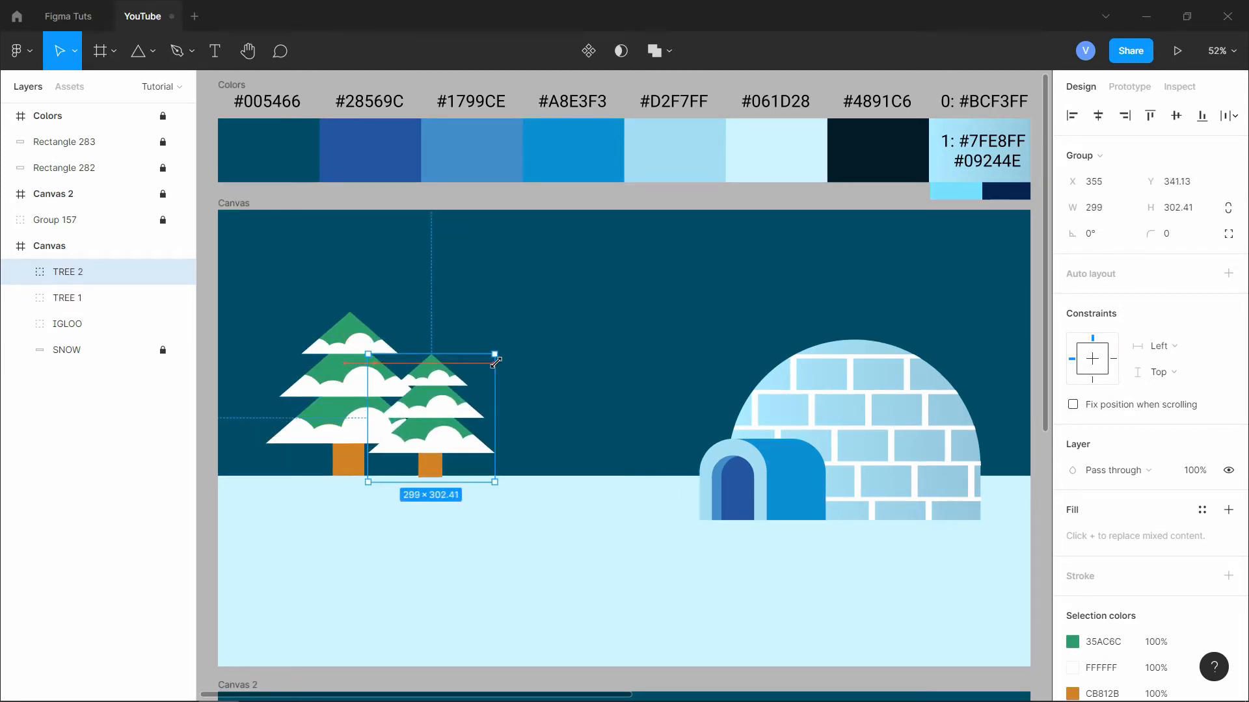
# - Change the green of the smaller tree to #2CC032
pyautogui.scroll(-2, 1066, 532)
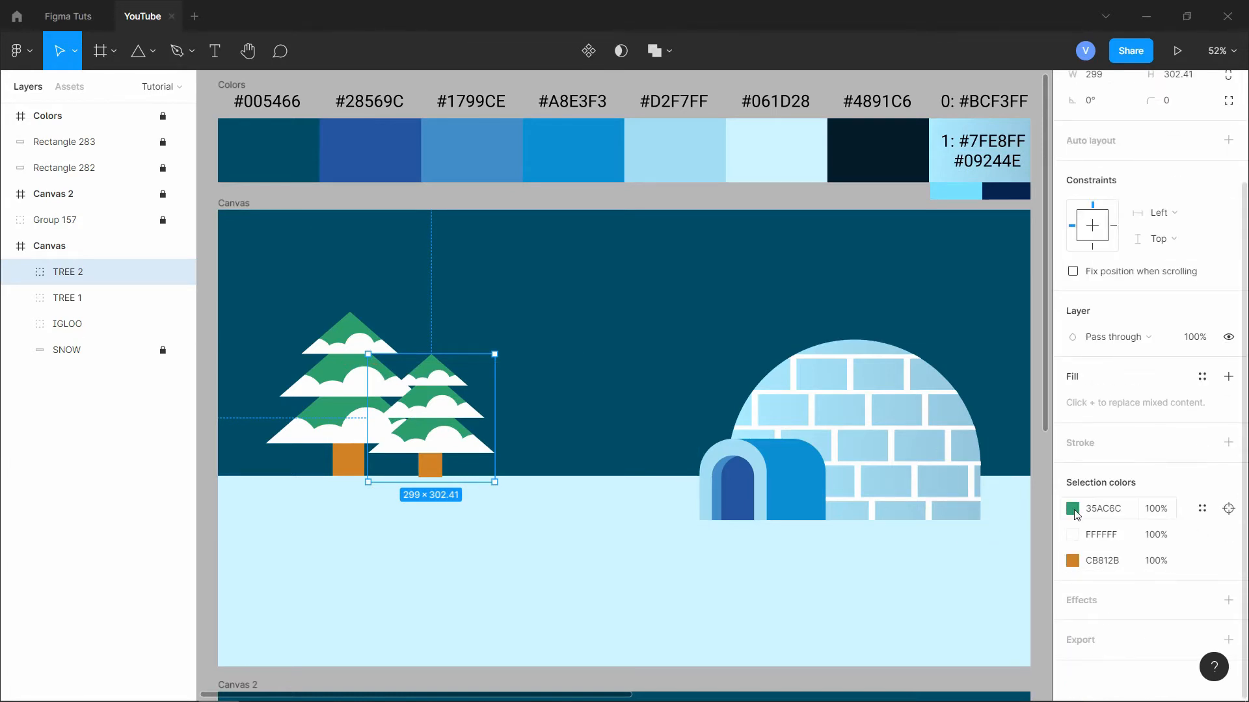
pyautogui.click(1071, 508)
pyautogui.moveTo(960, 508); pyautogui.dragTo(950, 508)
pyautogui.moveTo(983, 355); pyautogui.dragTo(1008, 342)
pyautogui.click(710, 377)
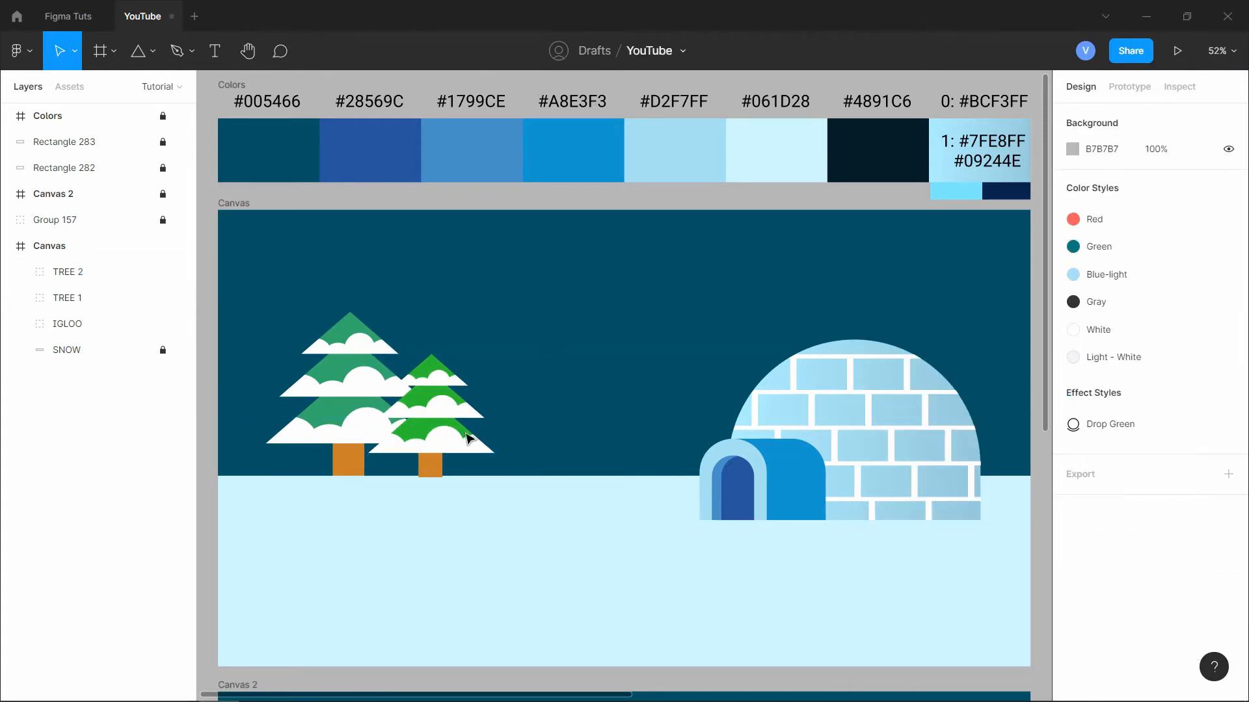
# - Position the smaller tree at X 327, Y 339 so it overlaps the larger one and reaches the snow line
pyautogui.moveTo(432, 470); pyautogui.dragTo(427, 473)
pyautogui.click(535, 397)
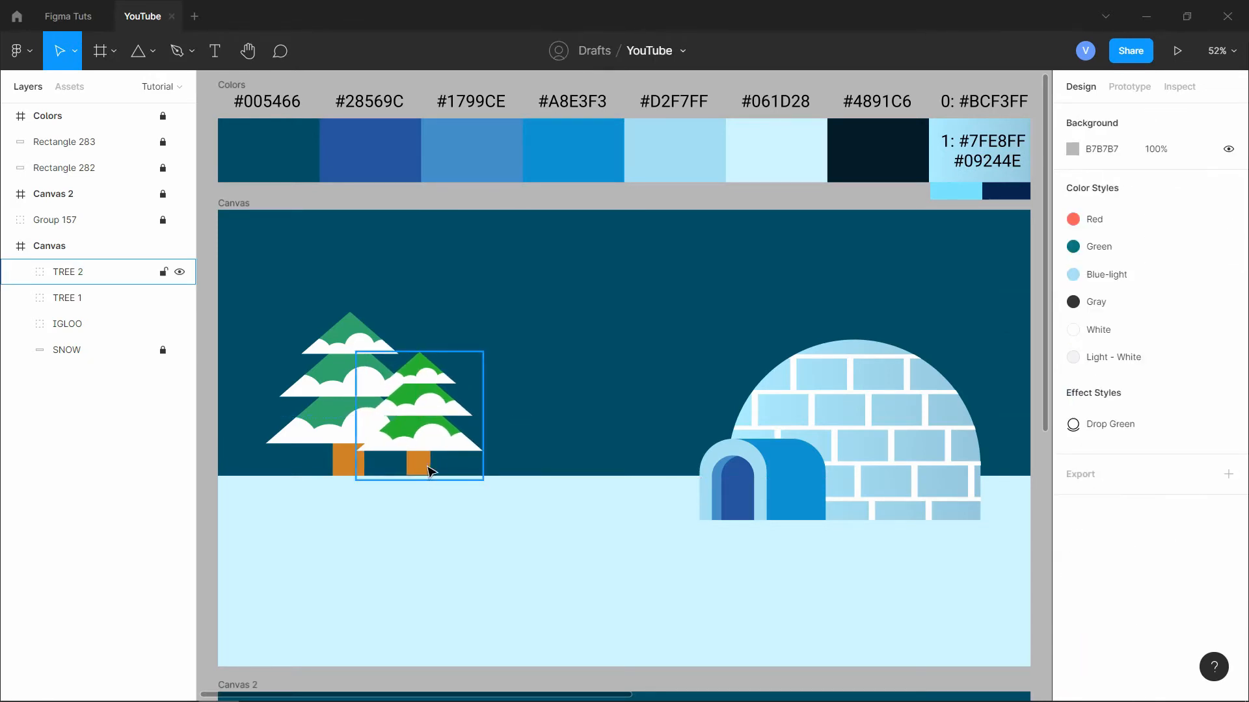
pyautogui.click(426, 471)
pyautogui.press('Down')
pyautogui.press('Down')
pyautogui.press('Down')
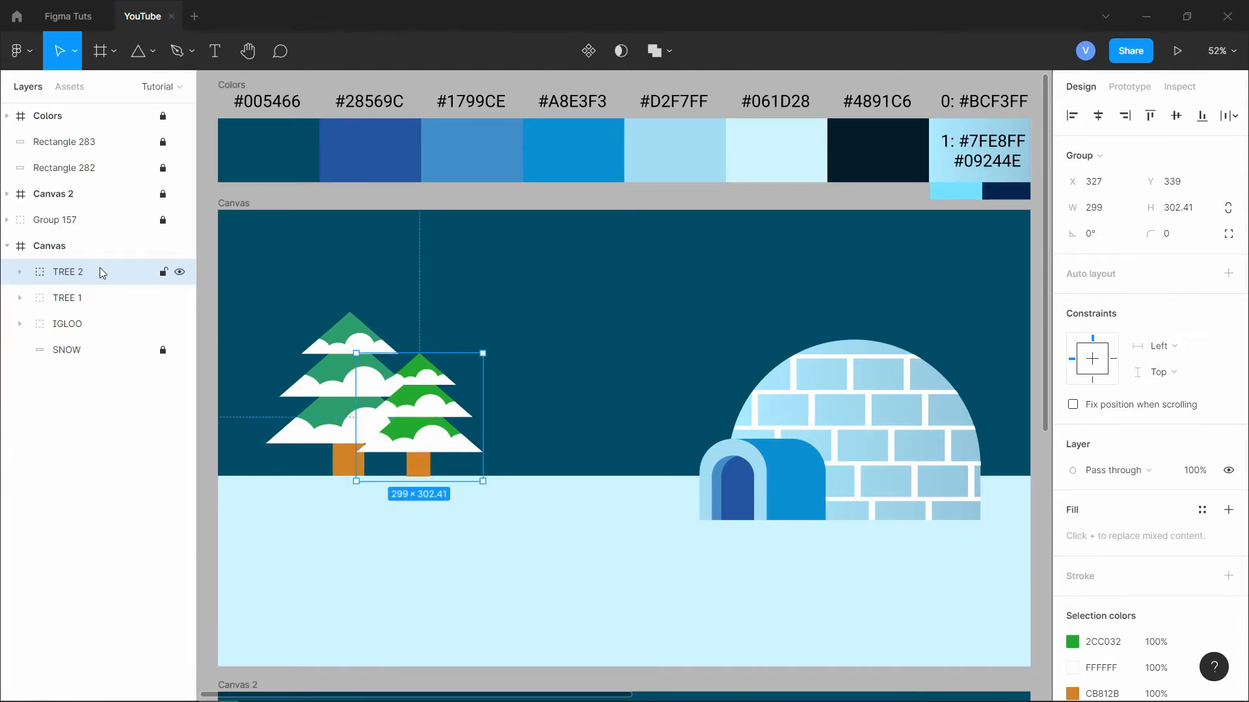
# - Reorder the layers so both trees sit beneath SNOW, with TREE 1 below TREE 2
pyautogui.moveTo(100, 268); pyautogui.dragTo(92, 350)
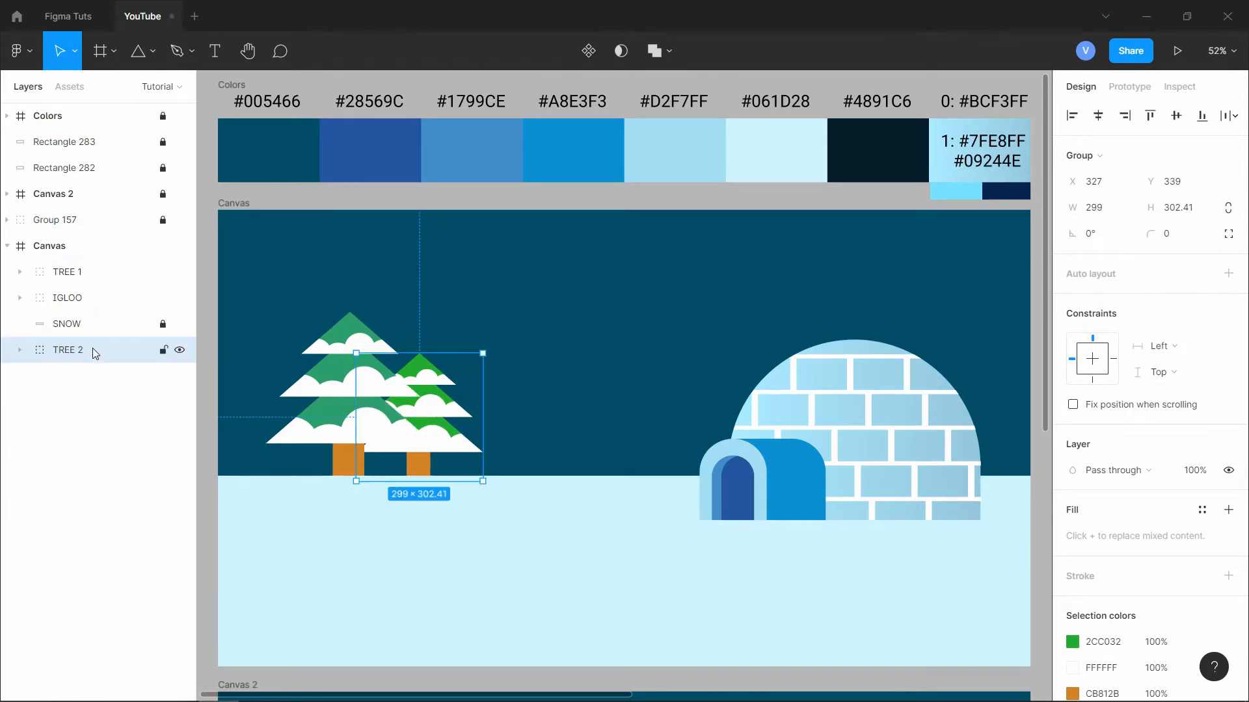
pyautogui.moveTo(90, 272); pyautogui.dragTo(83, 359)
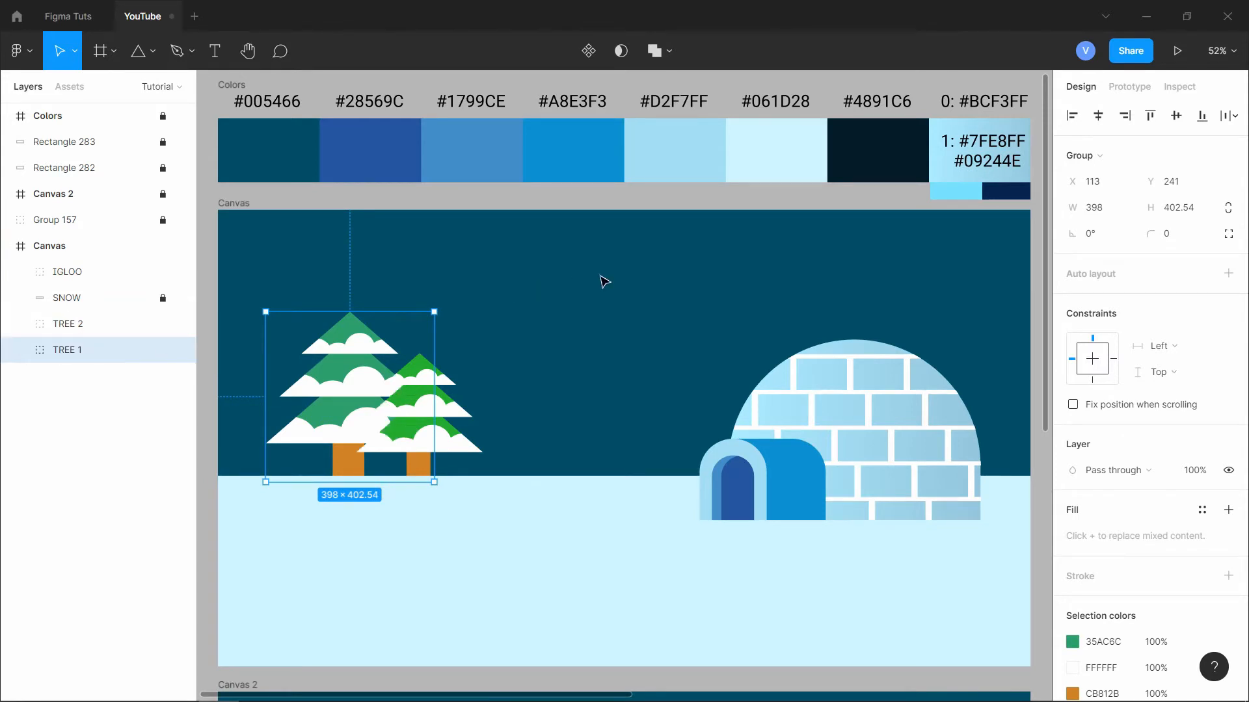
pyautogui.click(589, 563)
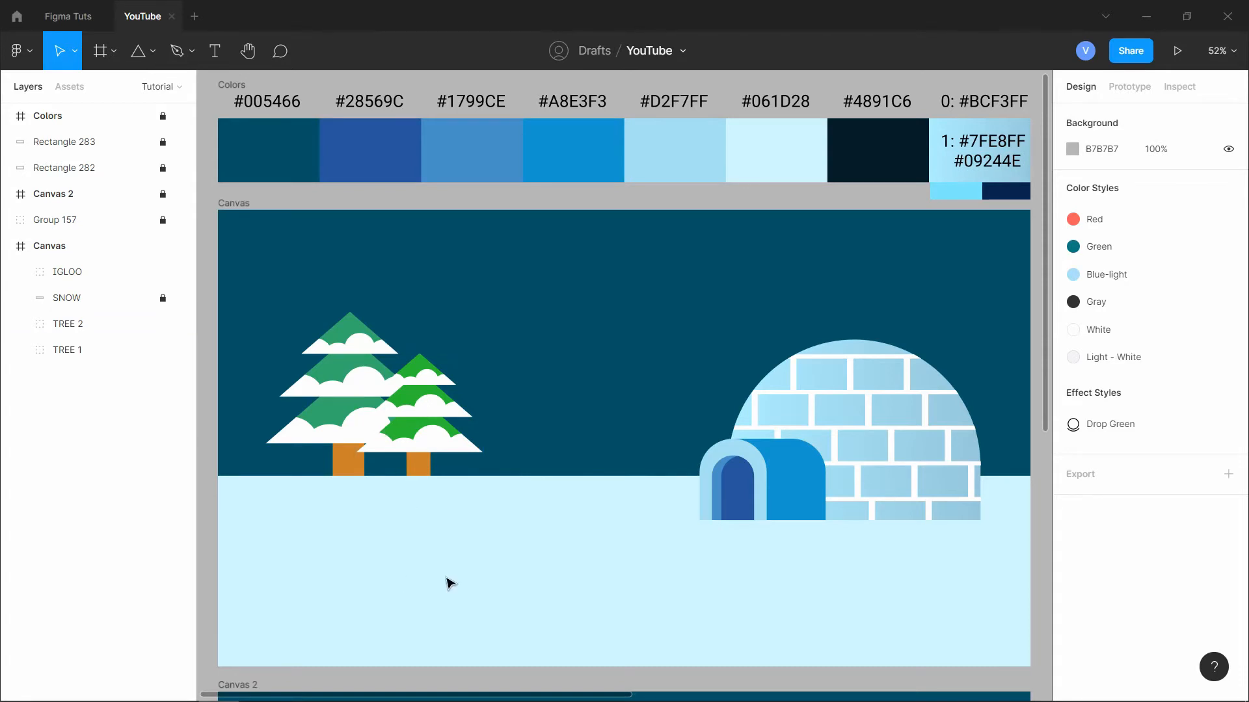
# - Draw a wide, flat ellipse between the trees and the igloo and place a copy directly above it
pyautogui.press('o')
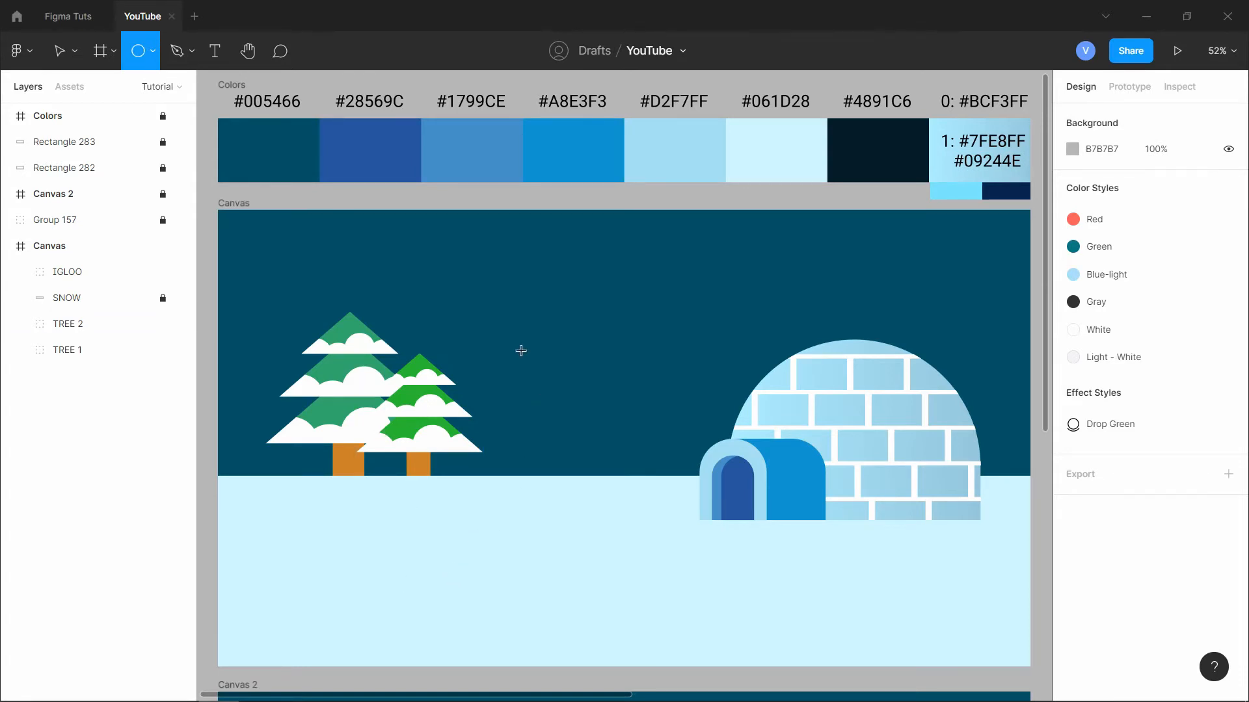
pyautogui.moveTo(521, 351)
pyautogui.mouseDown()
pyautogui.moveTo(650, 386)
pyautogui.moveTo(584, 319)
pyautogui.moveTo(583, 301)
pyautogui.moveTo(581, 436)
pyautogui.mouseUp()
pyautogui.click(538, 333)
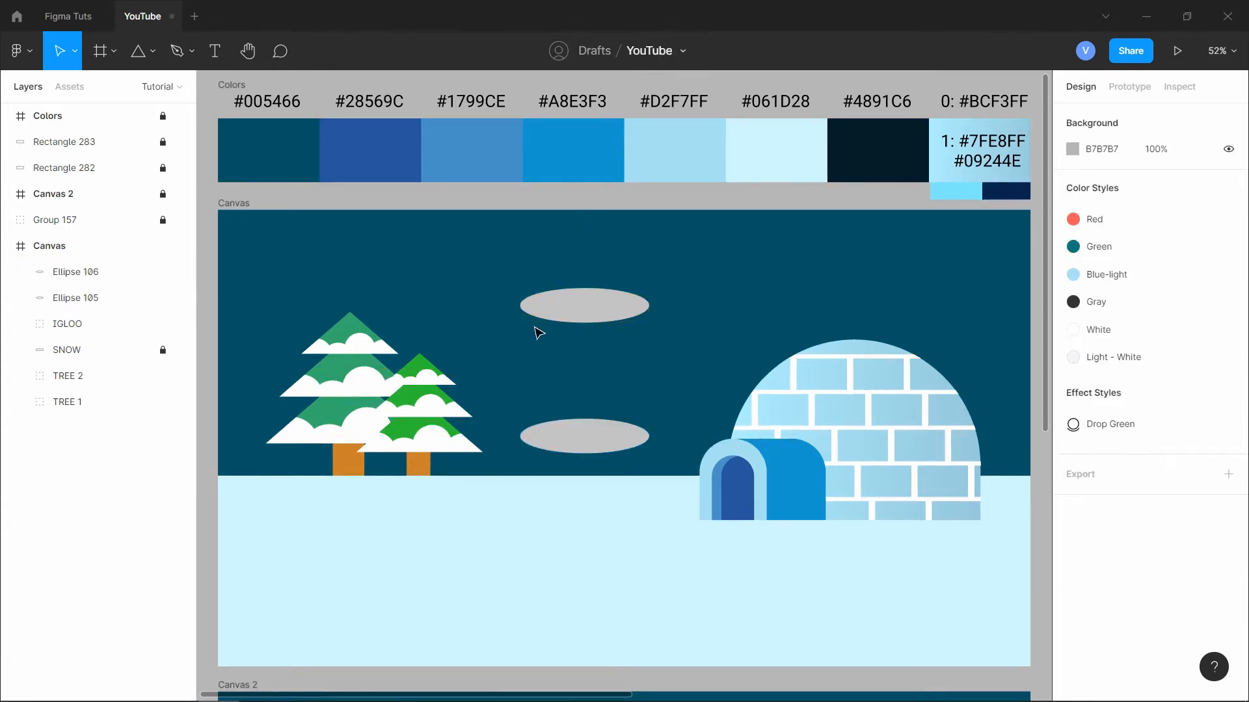
# - Draw a rectangle about 305 × 128 between the two ellipses, matching their width
pyautogui.press('r')
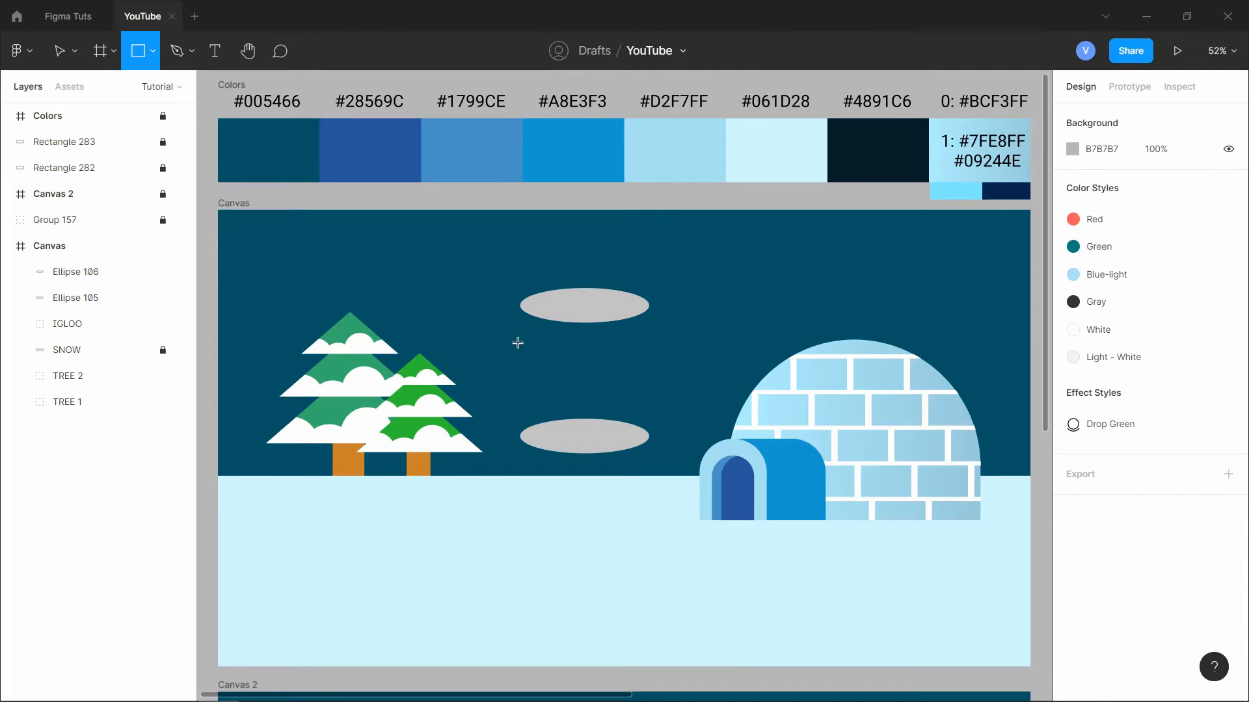
pyautogui.moveTo(516, 343); pyautogui.dragTo(649, 397)
pyautogui.moveTo(515, 381)
pyautogui.mouseDown()
pyautogui.moveTo(538, 381)
pyautogui.moveTo(519, 379)
pyautogui.mouseUp()
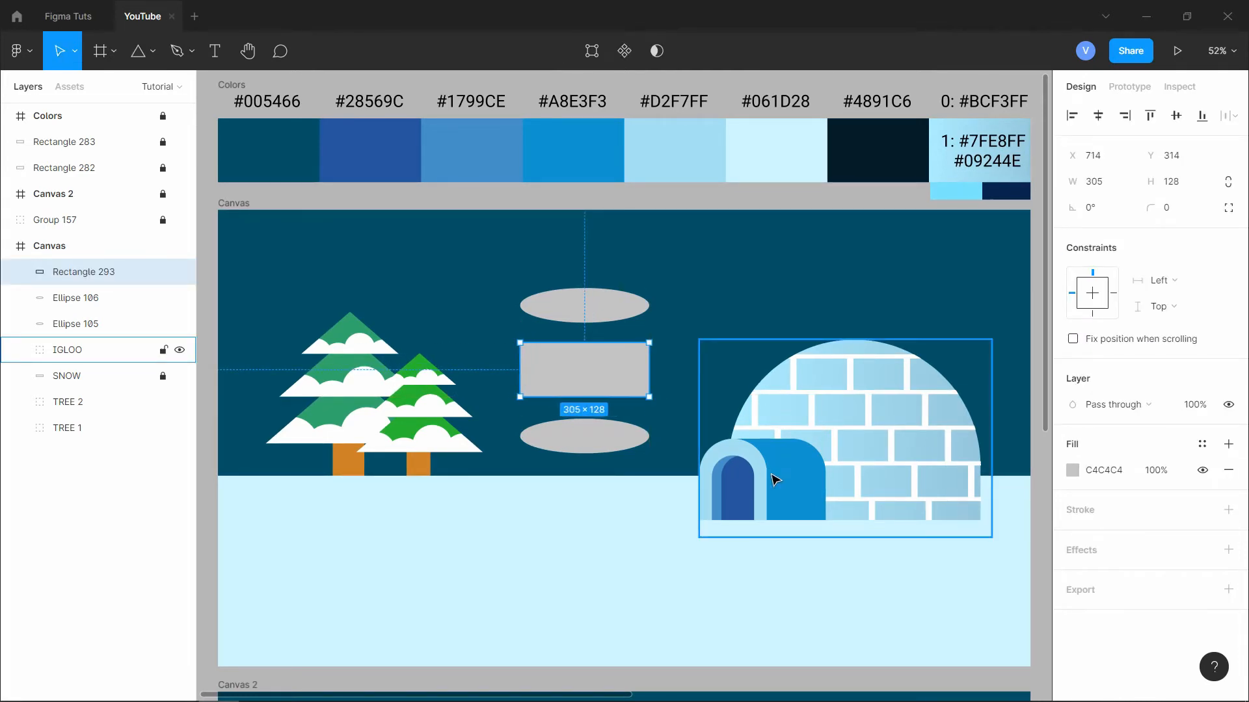
# - Fill the upper ellipse with white, FFFFFF
pyautogui.click(606, 311)
pyautogui.click(1073, 470)
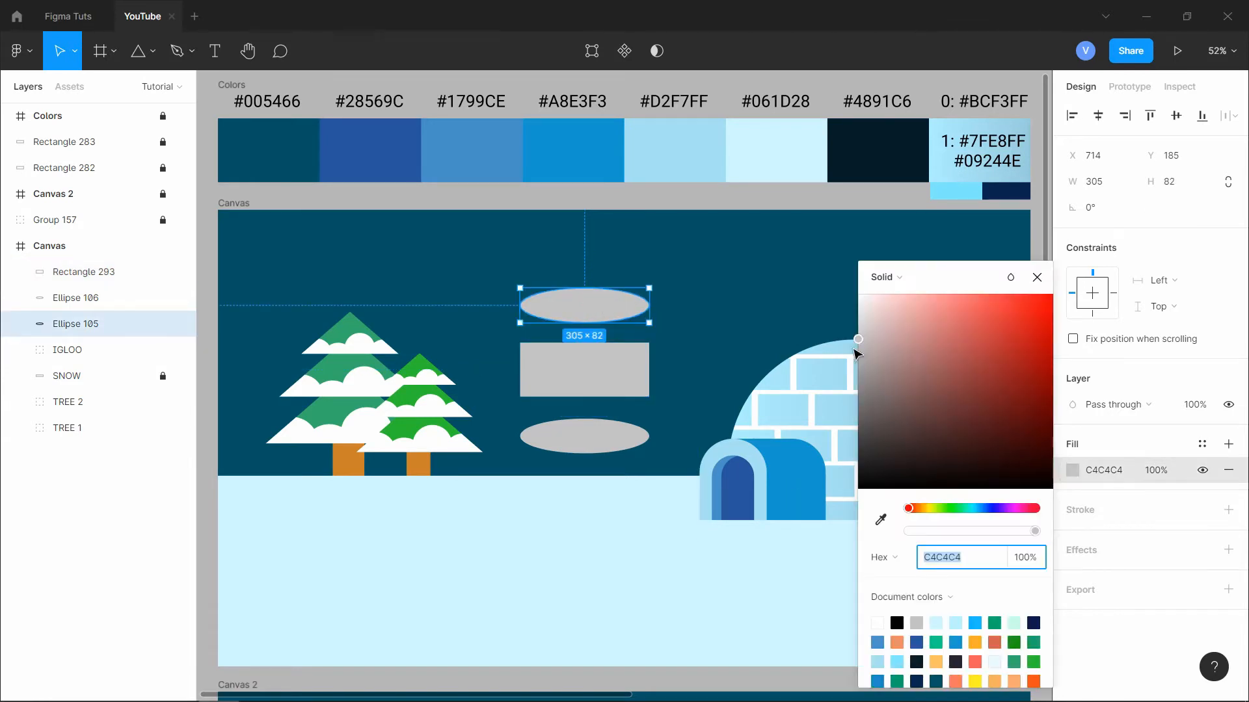
pyautogui.write('ffffff')
pyautogui.press('Return')
pyautogui.press('Escape')
pyautogui.press('Escape')
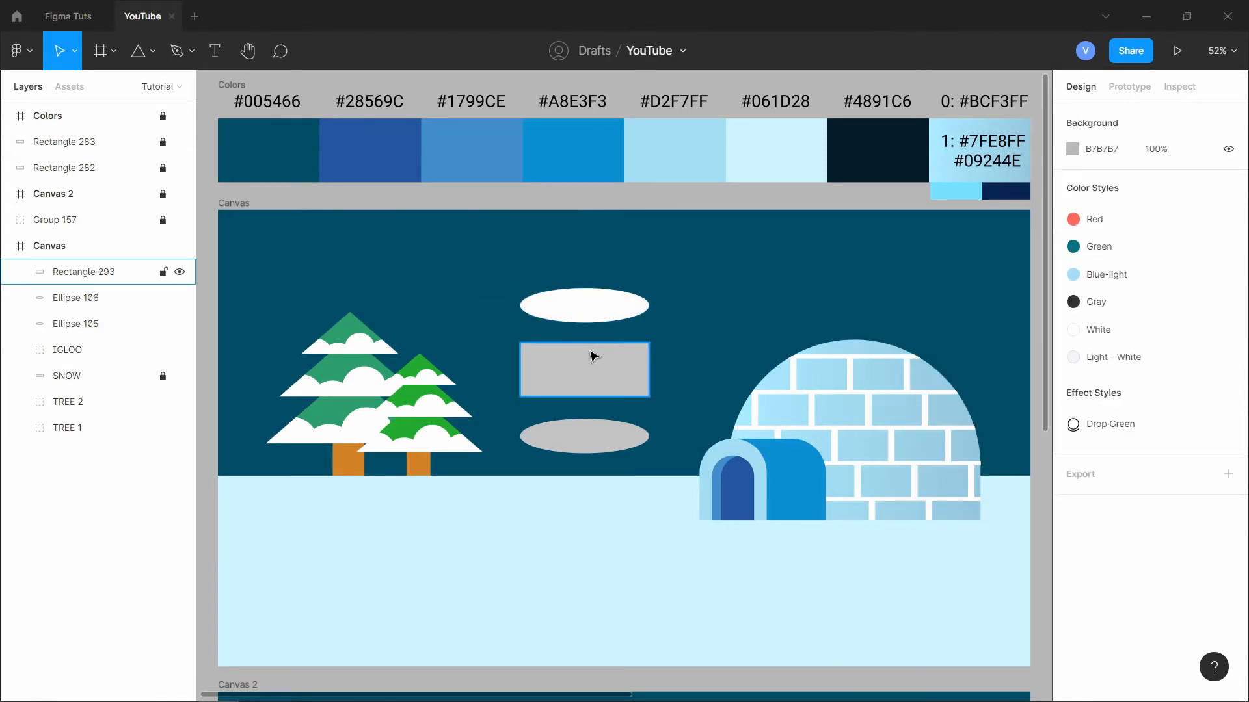
# - Stretch the rectangle up and down to the middles of both ellipses so the three shapes form a cylinder
pyautogui.moveTo(591, 363); pyautogui.dragTo(601, 326)
pyautogui.moveTo(597, 385); pyautogui.dragTo(597, 437)
pyautogui.click(722, 323)
# - Bring the white ellipse to the front of the layer order, with the rectangle directly below it
pyautogui.click(596, 302)
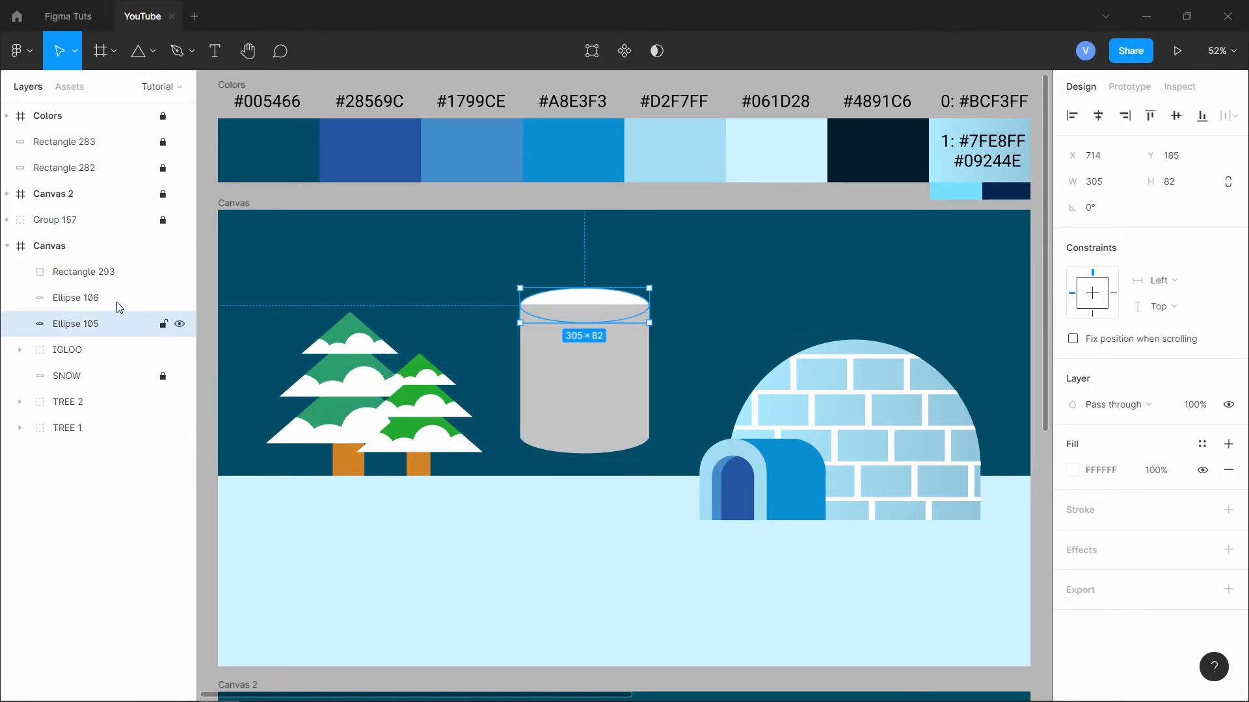
pyautogui.moveTo(117, 320); pyautogui.dragTo(120, 254)
pyautogui.click(516, 309)
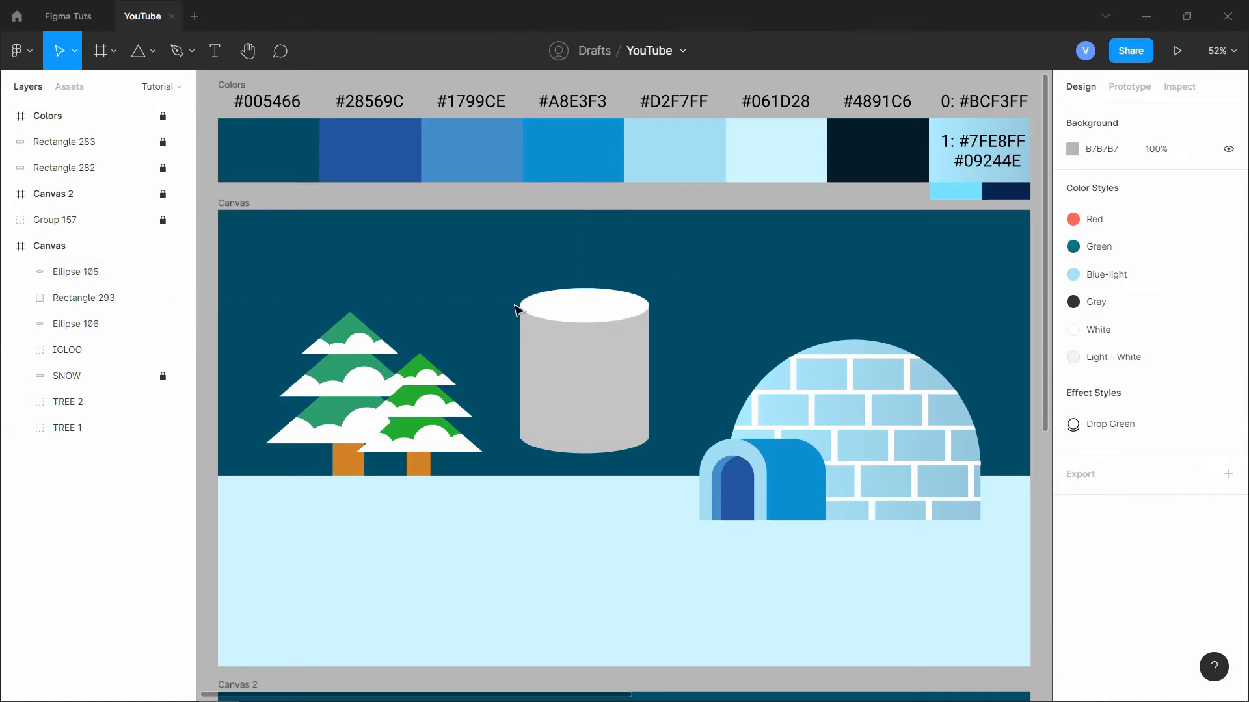
# - Lift the white ellipse off the cylinder to expose the shapes beneath, and return it to the rim
pyautogui.moveTo(597, 283); pyautogui.dragTo(594, 247)
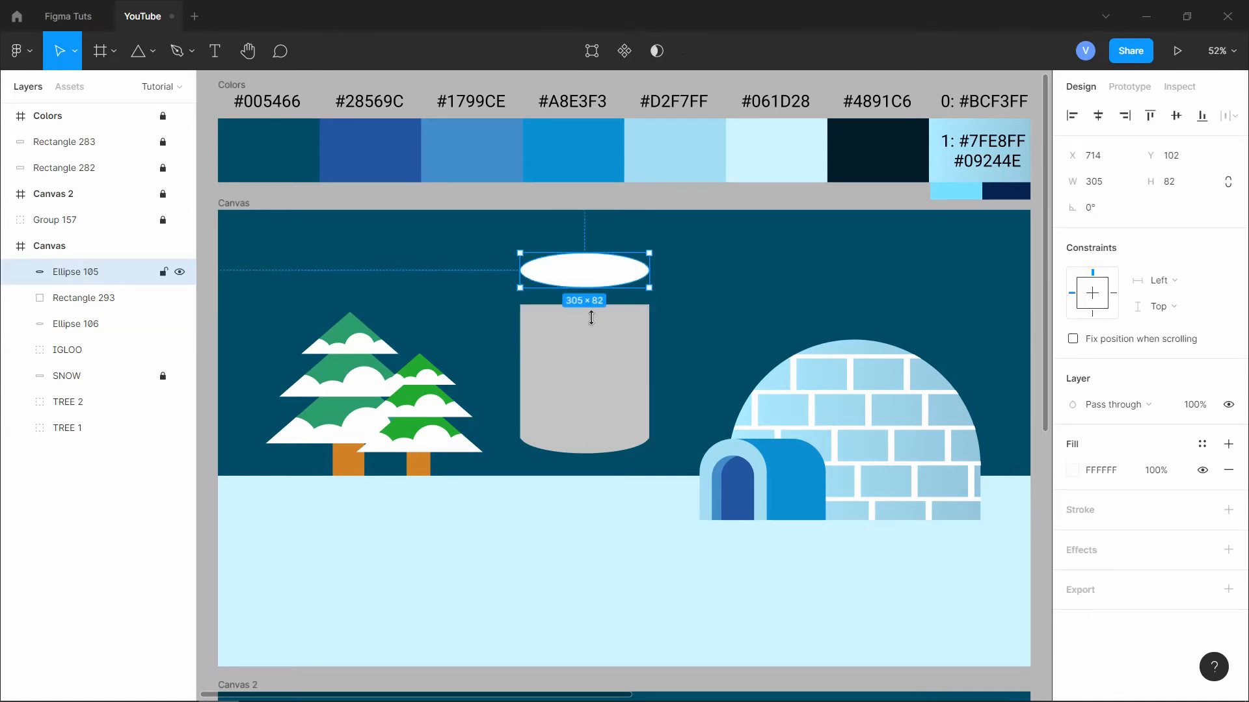
pyautogui.click(594, 325)
pyautogui.click(82, 325)
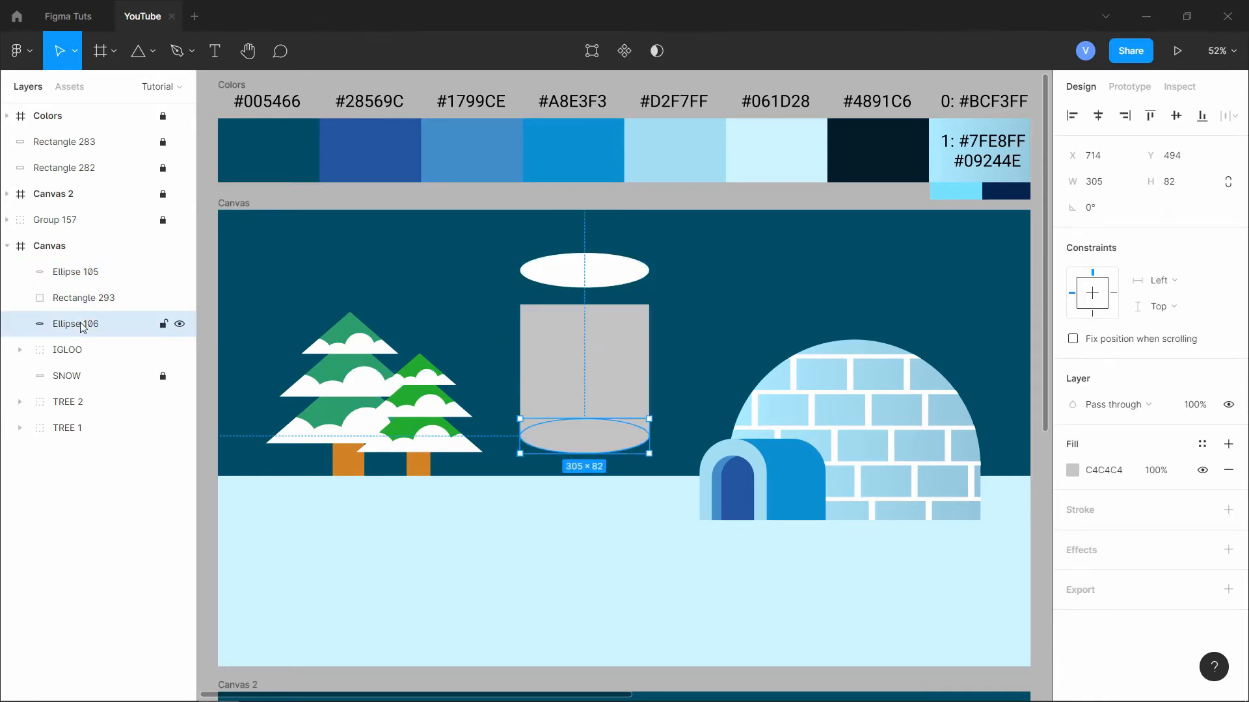
pyautogui.moveTo(559, 284); pyautogui.dragTo(577, 315)
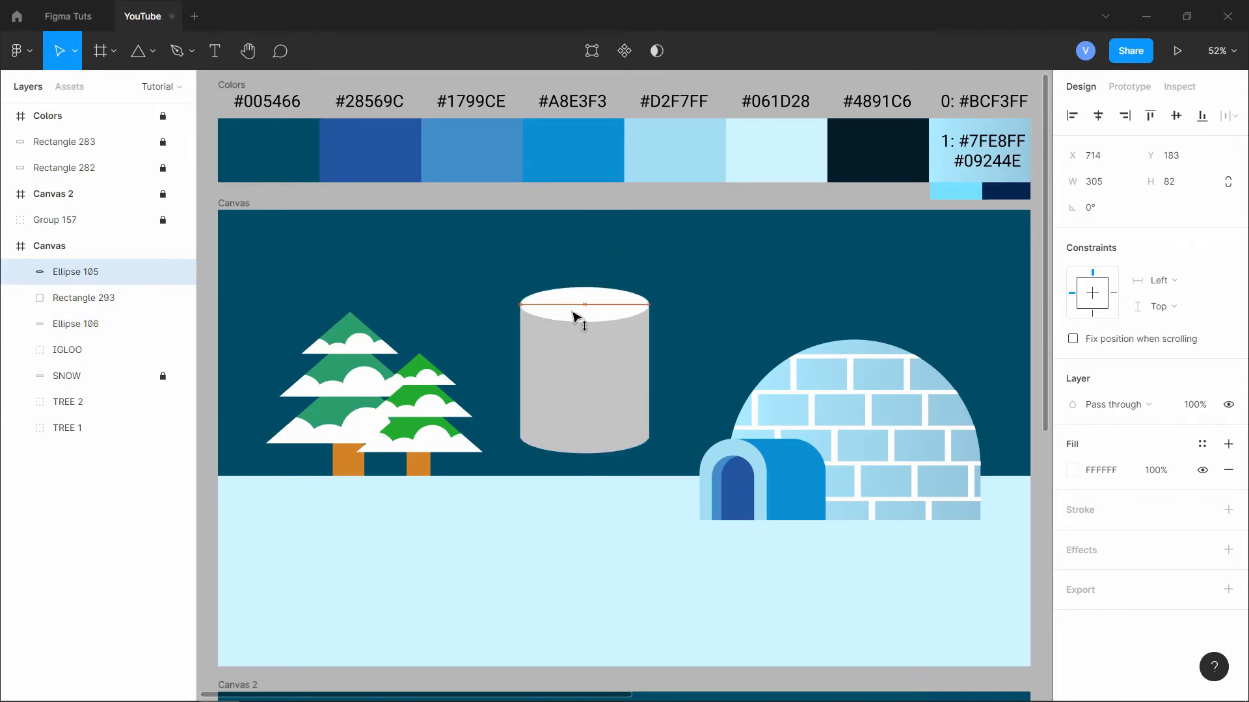
pyautogui.click(724, 281)
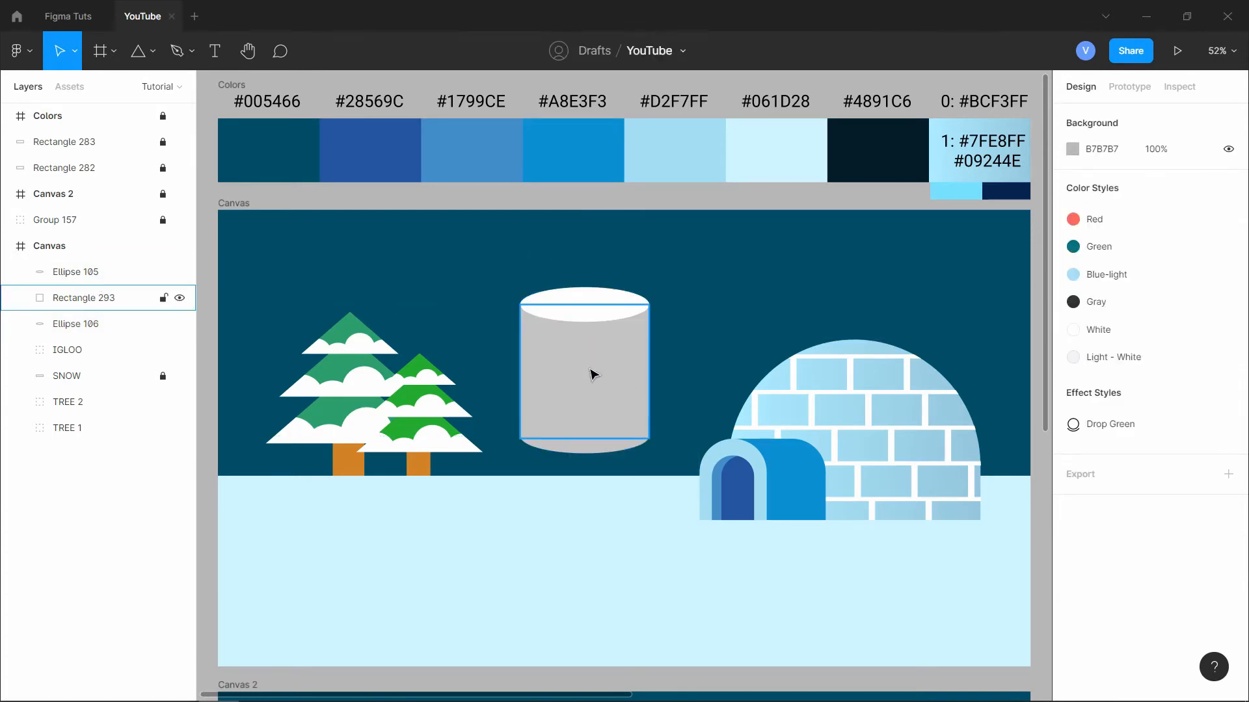
# - Shorten the cylinder by raising the rectangle's lower edge and moving the lower ellipse up to Y 286
pyautogui.click(568, 314)
pyautogui.click(599, 429)
pyautogui.moveTo(600, 439); pyautogui.dragTo(600, 342)
pyautogui.moveTo(602, 441); pyautogui.dragTo(600, 345)
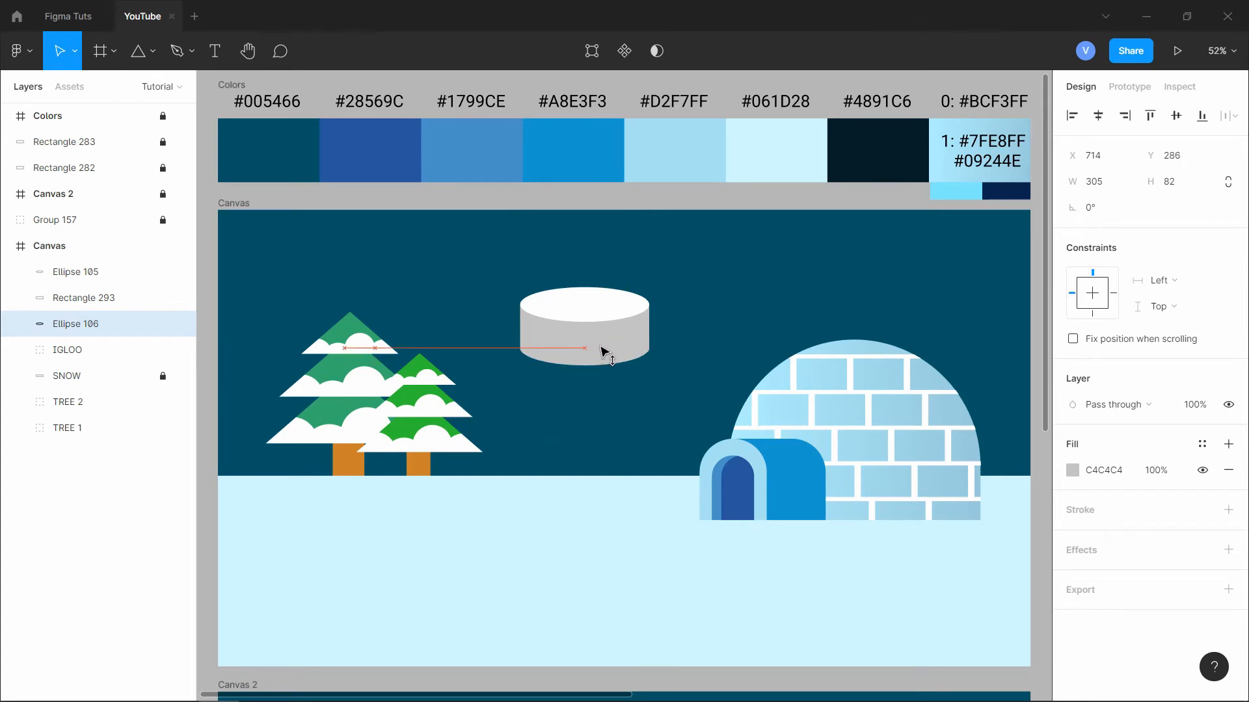
pyautogui.click(759, 340)
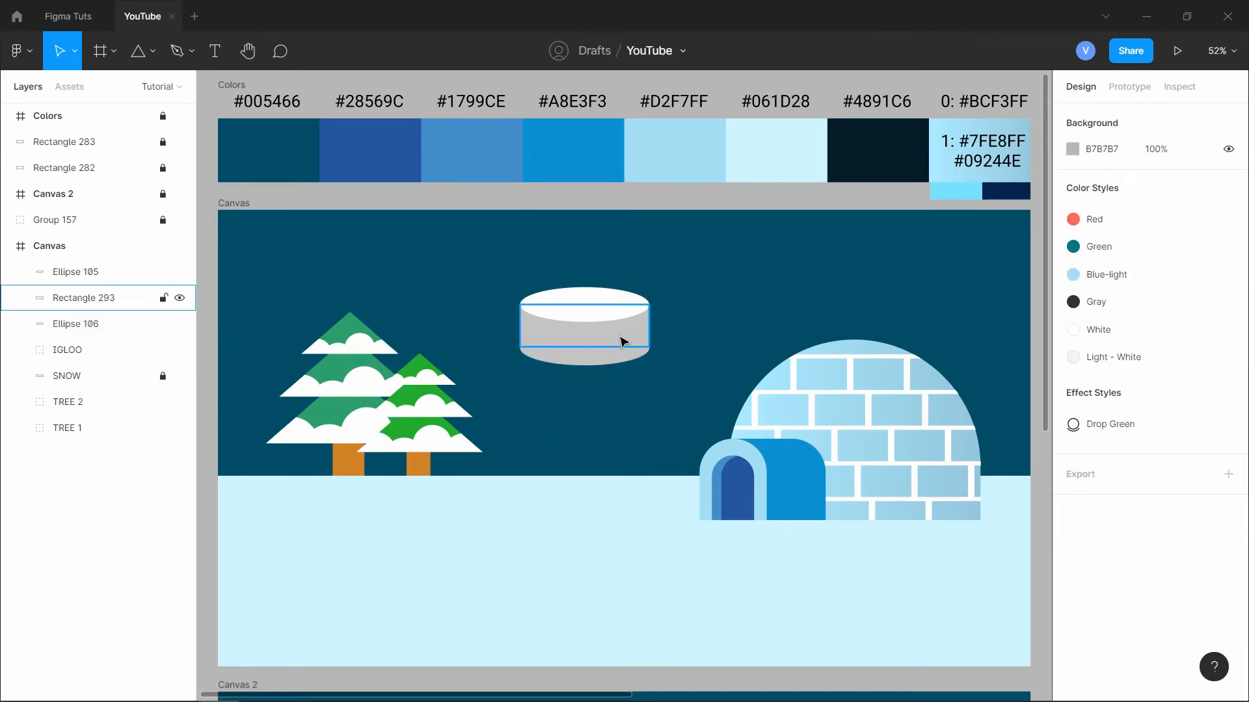
# - Color the cylinder's rectangle and lower ellipse #28569C, sampled from the igloo's doorway
pyautogui.click(631, 328)
pyautogui.keyDown('shift'); pyautogui.click(613, 358); pyautogui.keyUp('shift')
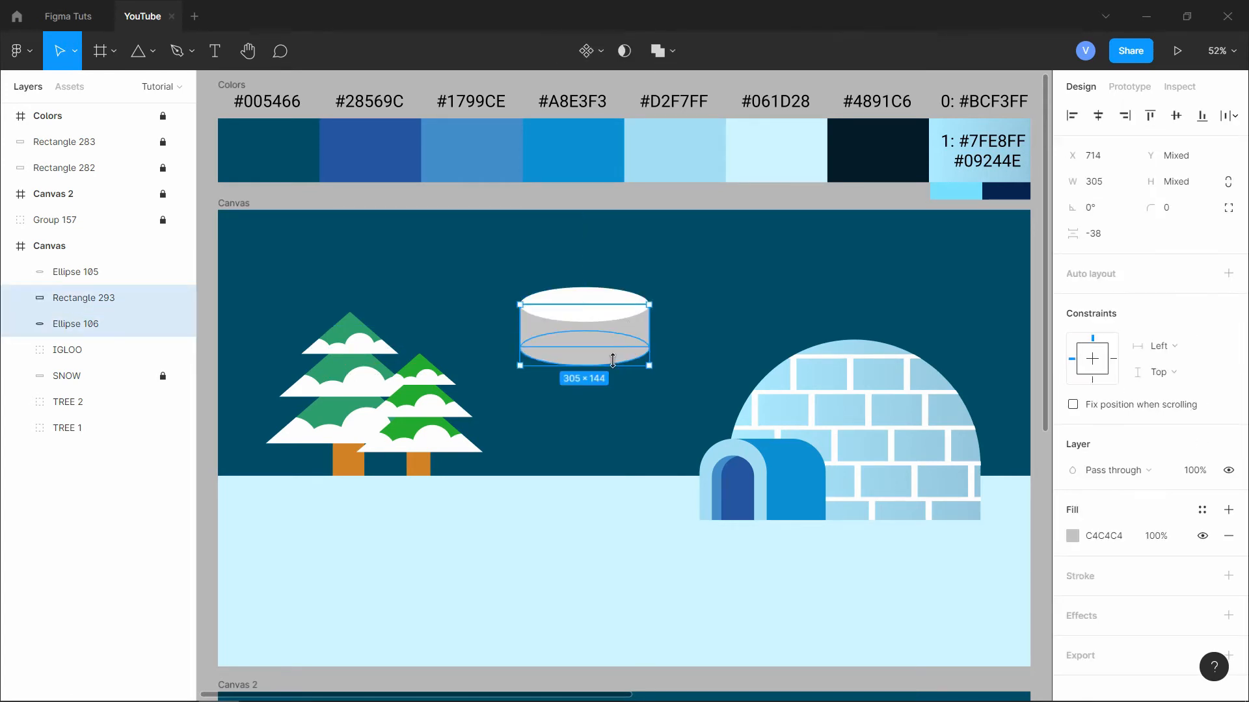
pyautogui.press('i')
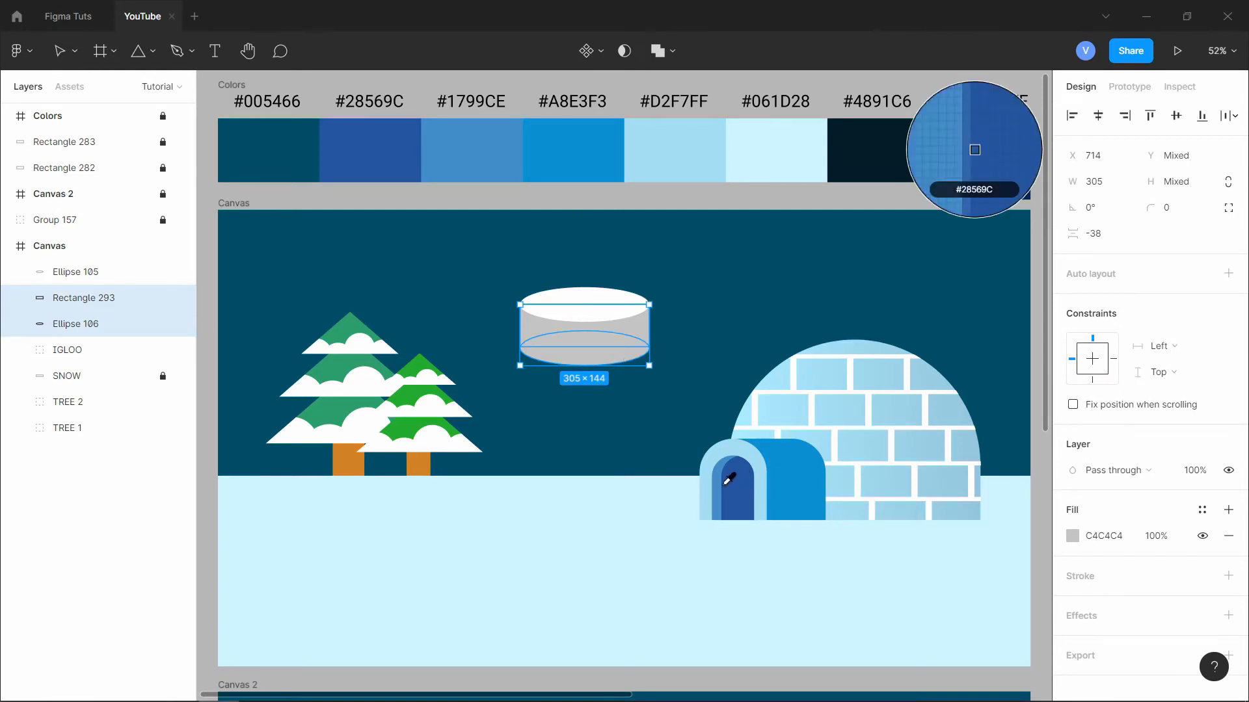
pyautogui.click(742, 484)
# - Color the cylinder's top ellipse #1799CE, sampled from the igloo's entrance tunnel
pyautogui.click(598, 301)
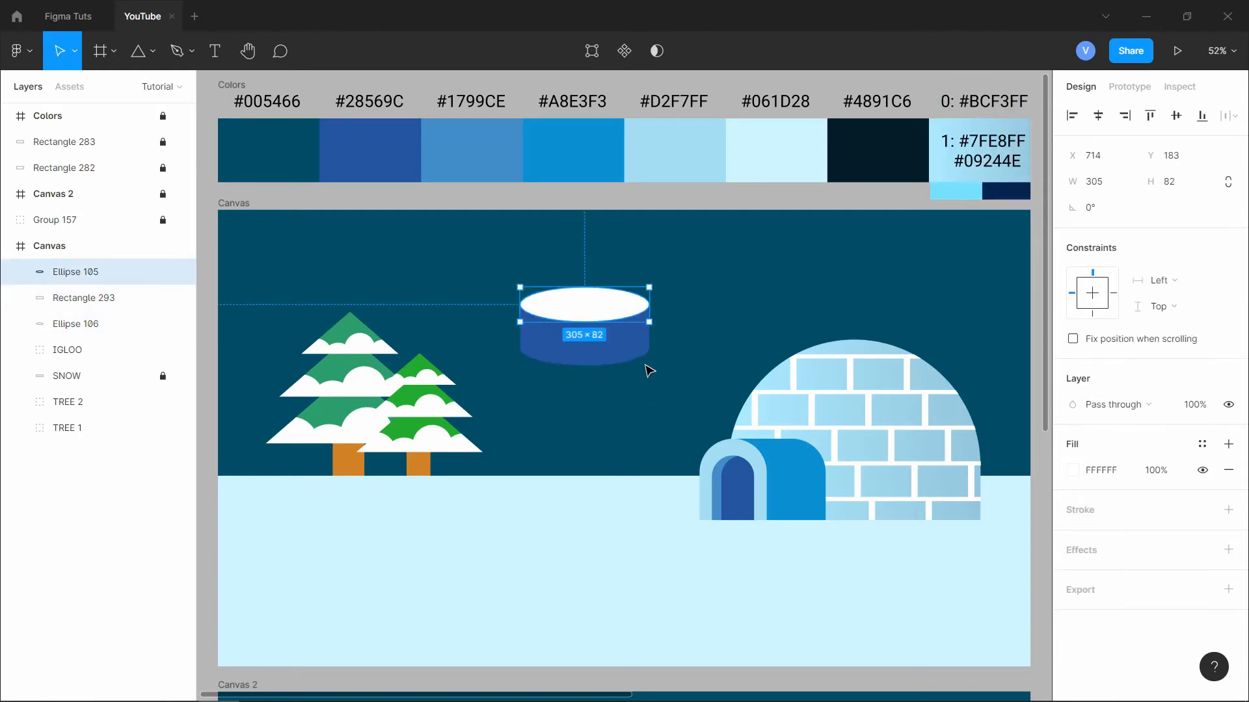
pyautogui.press('i')
pyautogui.click(790, 455)
pyautogui.click(675, 265)
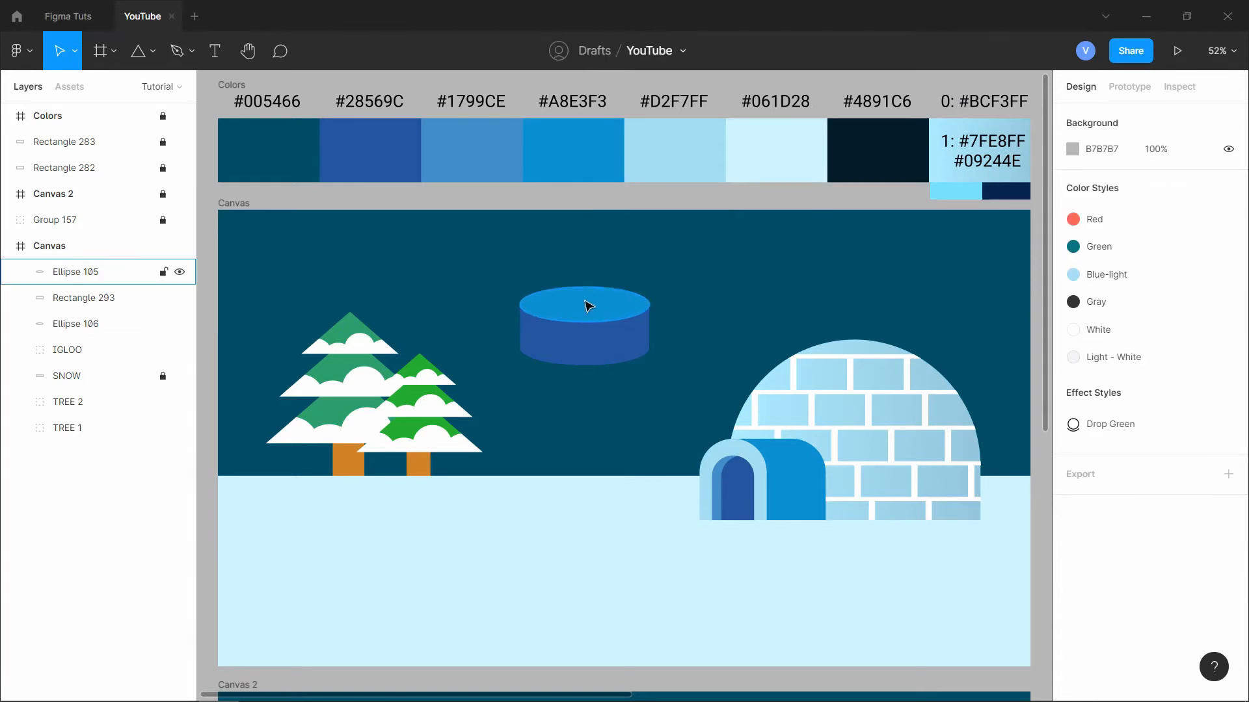
# - Group the three cylinder shapes and name the group HOLE
pyautogui.click(586, 307)
pyautogui.click(592, 363)
pyautogui.moveTo(597, 401); pyautogui.dragTo(588, 269)
pyautogui.hotkey('ctrl', 'g')
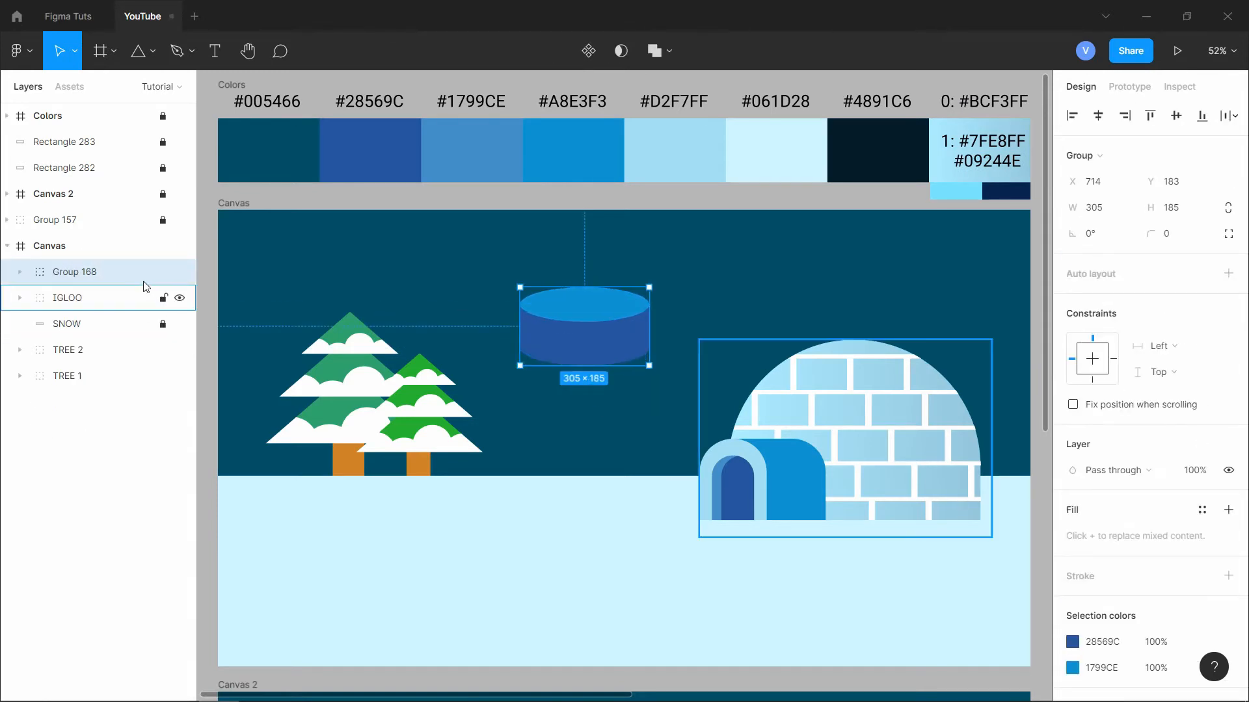
pyautogui.doubleClick(101, 273)
pyautogui.write('HOLE')
pyautogui.press('Return')
# - Place HOLE on the snow below the igloo, rotated 180° and flattened to 305 × 100, and make its dark band thinner
pyautogui.moveTo(660, 285); pyautogui.dragTo(989, 602)
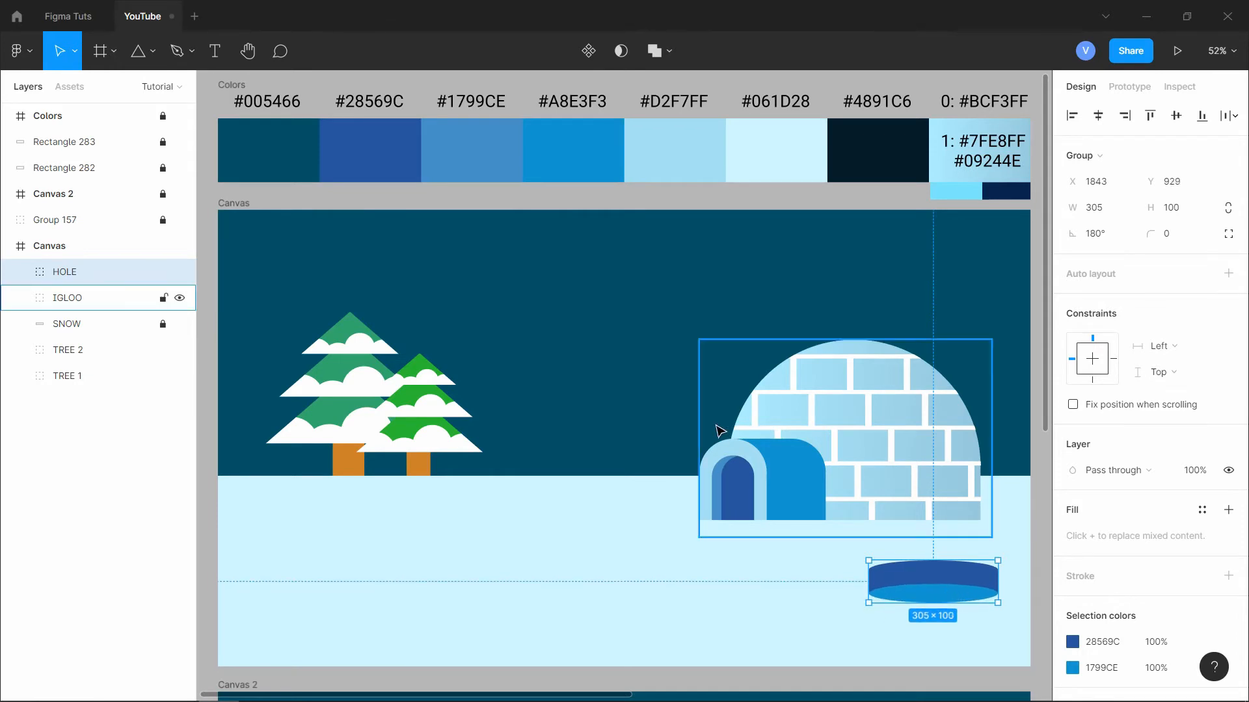
pyautogui.doubleClick(946, 584)
pyautogui.moveTo(937, 564); pyautogui.dragTo(948, 585)
pyautogui.click(947, 558)
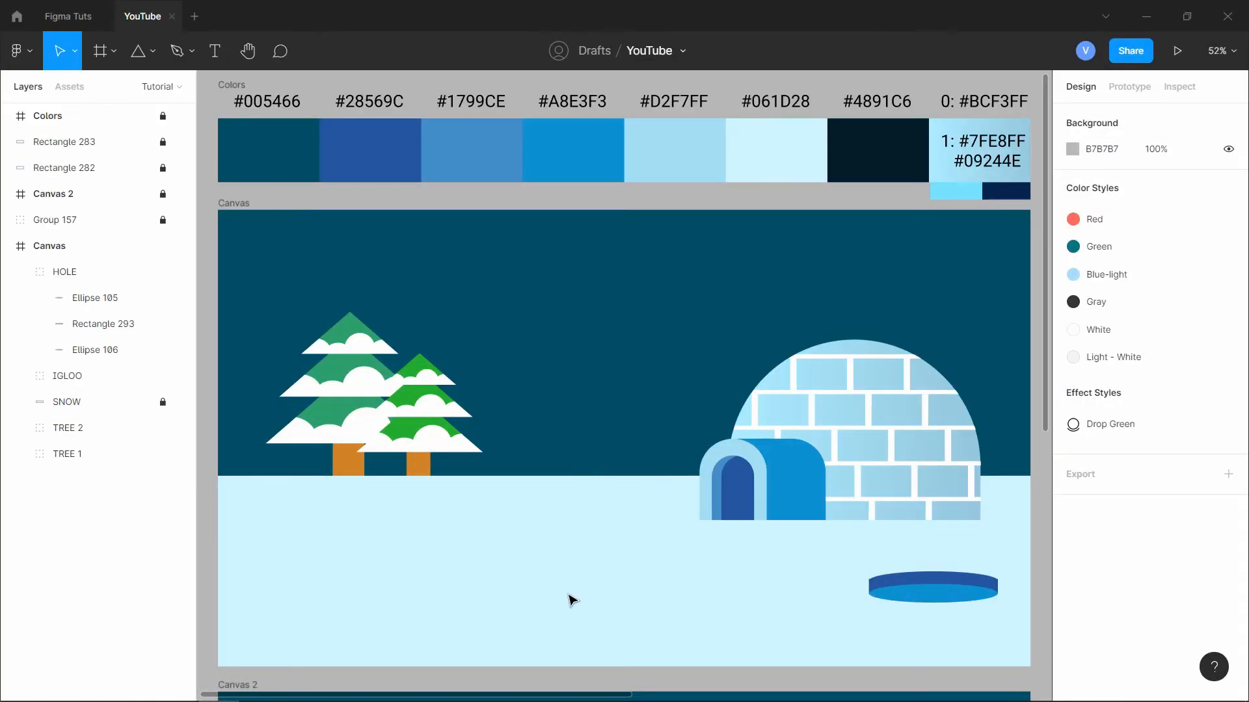
# - Draw a rectangle about 167 × 233 on the snow between the trees and HOLE and round its two upper corners to 315
pyautogui.press('r')
pyautogui.moveTo(582, 515)
pyautogui.mouseDown()
pyautogui.moveTo(661, 644)
pyautogui.moveTo(652, 616)
pyautogui.moveTo(606, 575)
pyautogui.mouseUp()
pyautogui.doubleClick(599, 567)
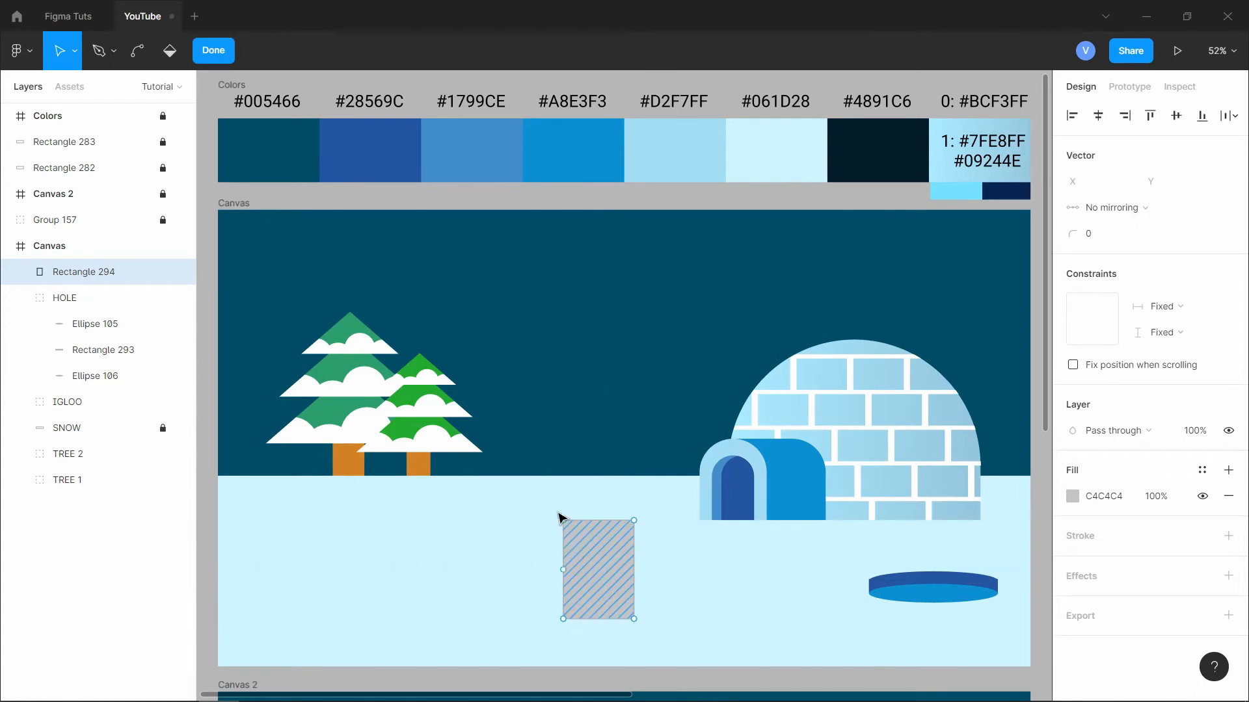
pyautogui.moveTo(538, 492); pyautogui.dragTo(650, 560)
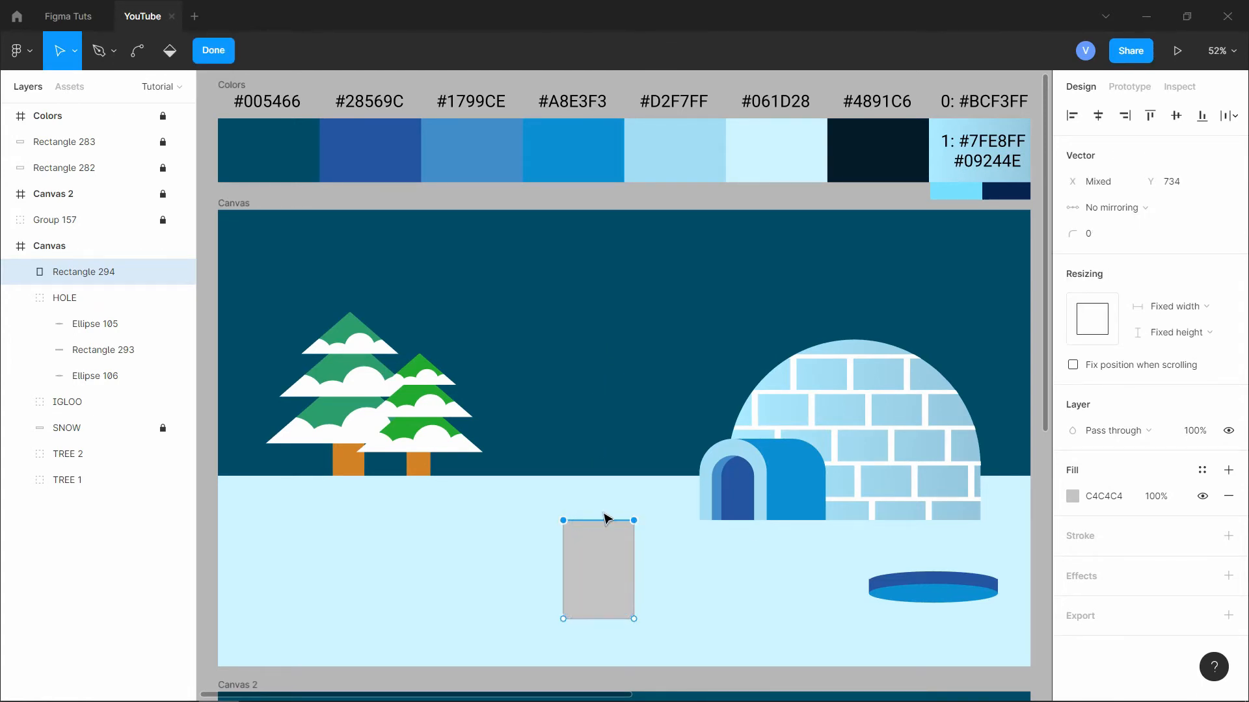
pyautogui.moveTo(1072, 242); pyautogui.dragTo(1118, 242)
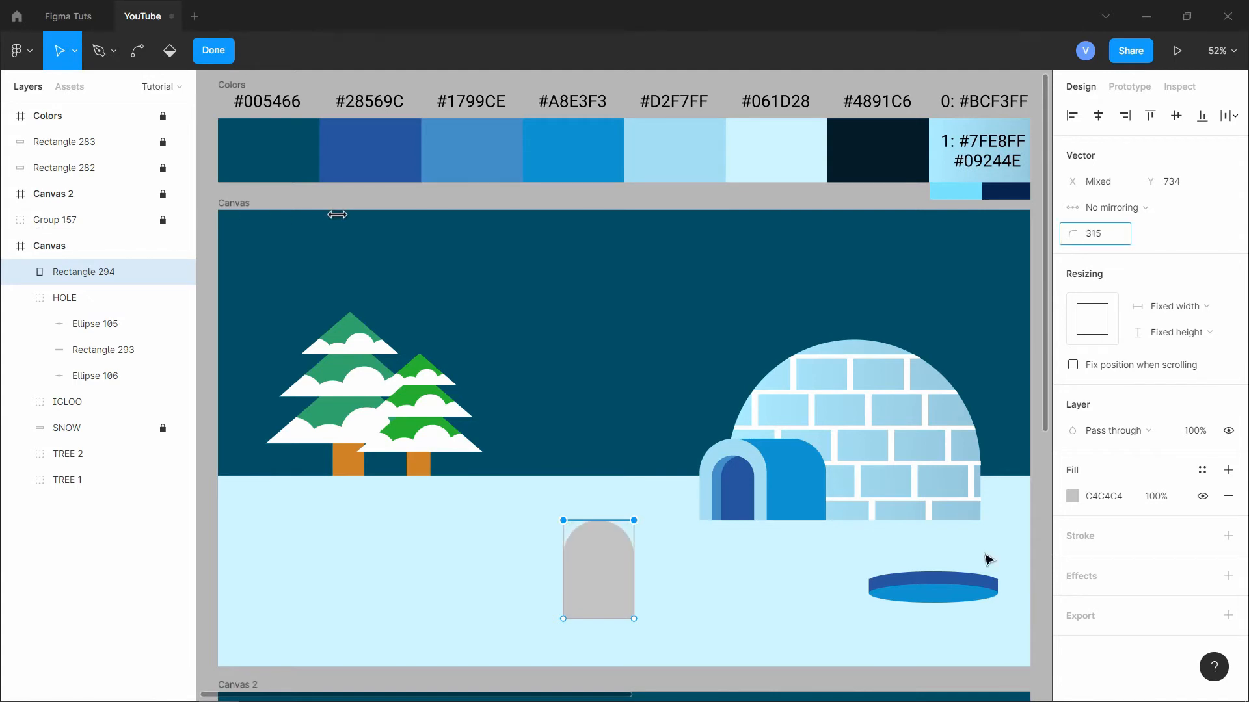
# - Round the two lower corners of the gray shape slightly and finish editing its vector points
pyautogui.click(558, 621)
pyautogui.moveTo(526, 597); pyautogui.dragTo(716, 646)
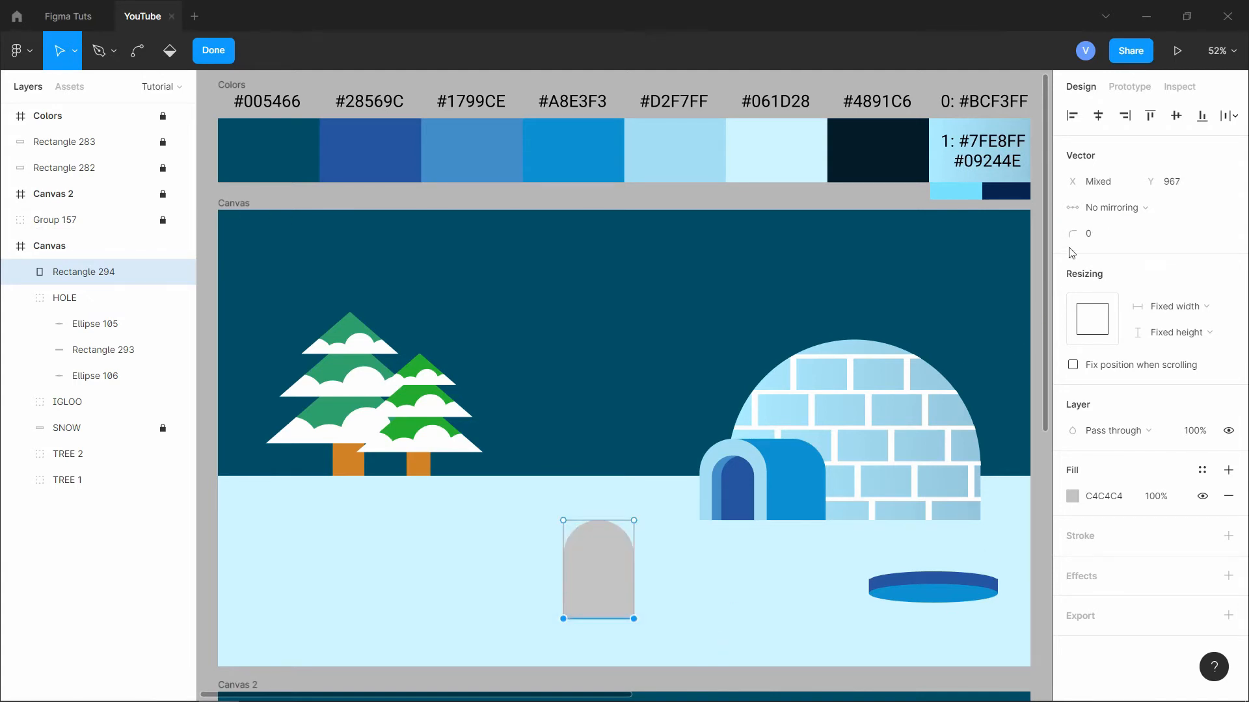
pyautogui.moveTo(1070, 235); pyautogui.dragTo(1118, 239)
pyautogui.click(664, 594)
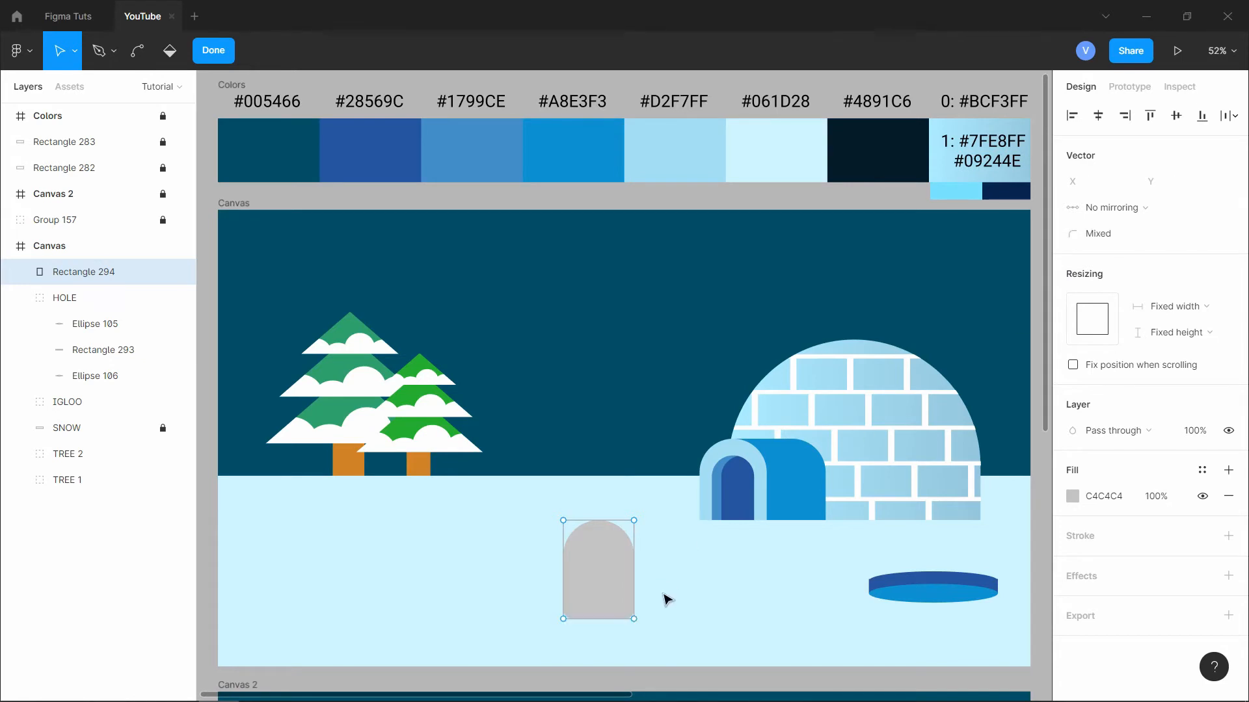
pyautogui.click(213, 51)
pyautogui.click(561, 515)
# - Fill the rounded shape with #061D28 sampled from the color palette
pyautogui.click(592, 558)
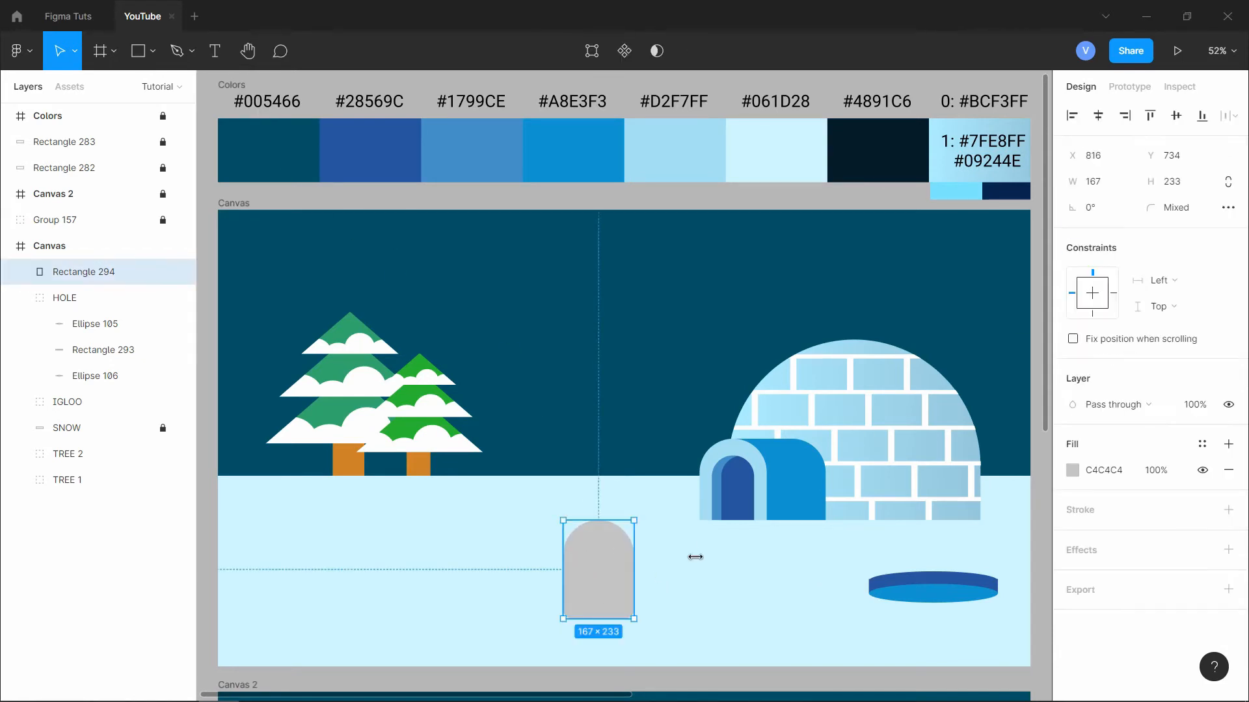
pyautogui.press('i')
pyautogui.click(871, 147)
pyautogui.press('i')
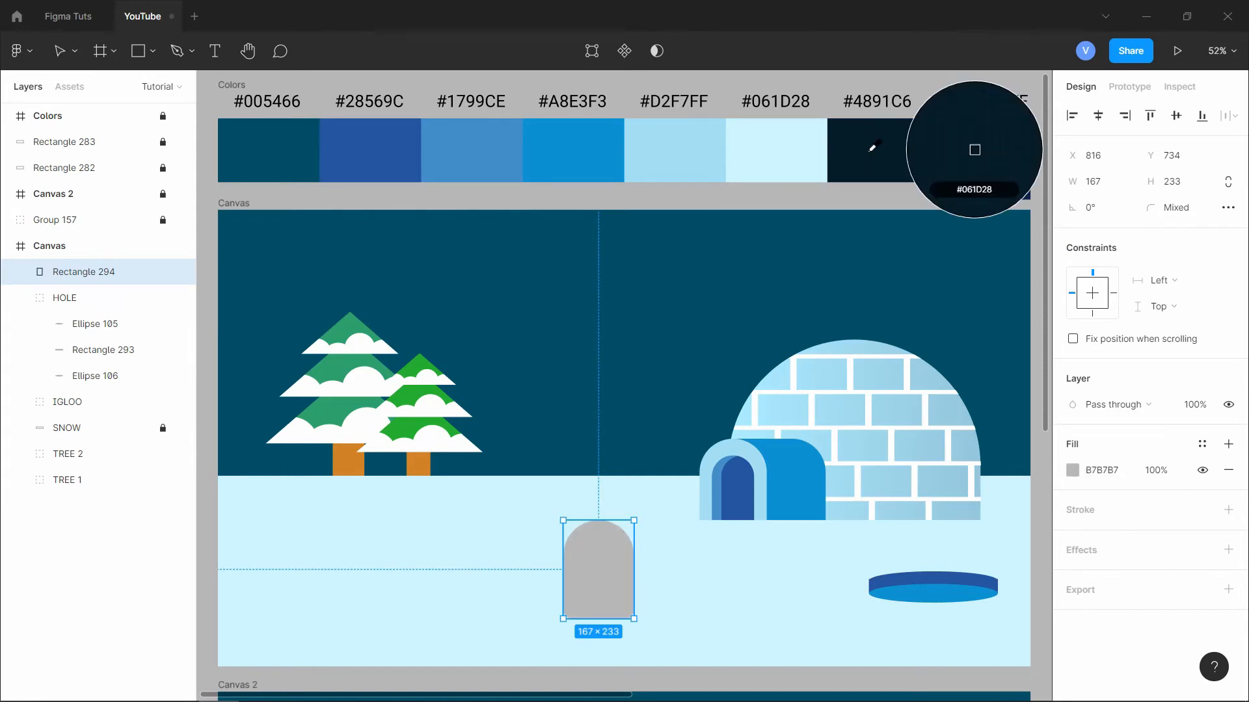
pyautogui.click(873, 158)
pyautogui.click(652, 446)
# - Duplicate the dark rounded shape and scale the copy to about 98 × 150 in the original's lower-left corner
pyautogui.click(613, 573)
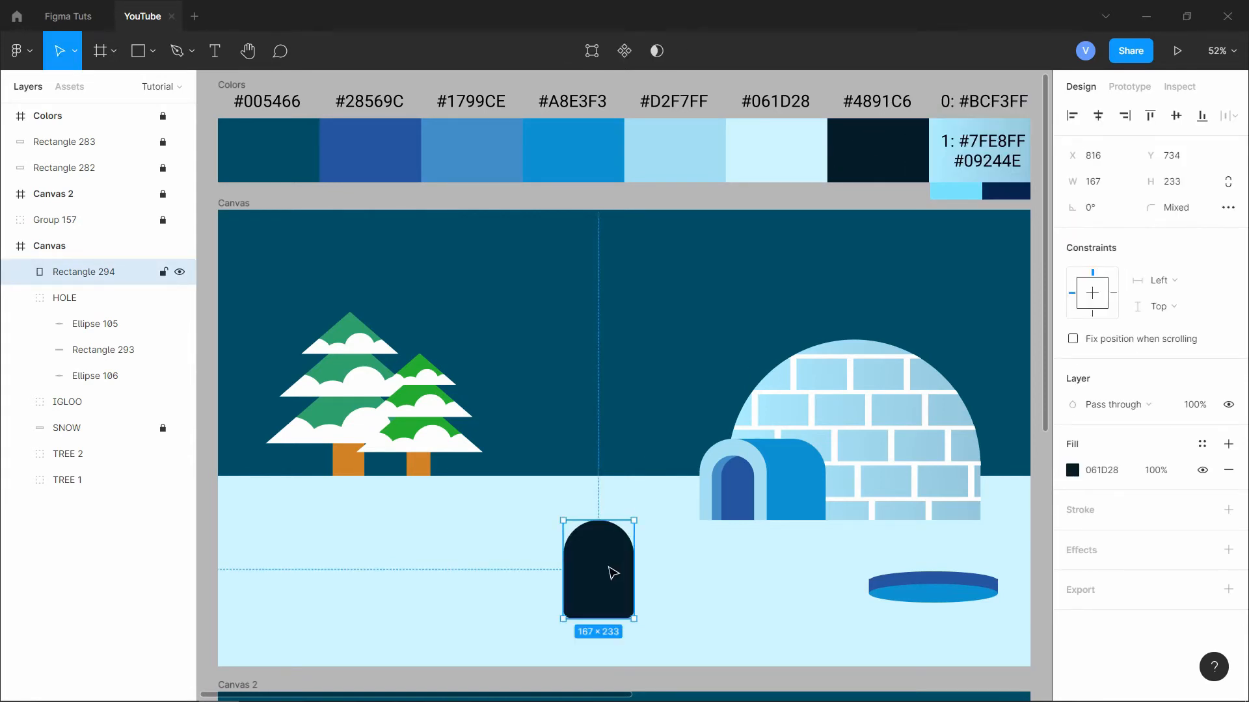
pyautogui.rightClick(613, 573)
pyautogui.press('Escape')
pyautogui.hotkey('ctrl', 'd')
pyautogui.moveTo(632, 534); pyautogui.dragTo(604, 558)
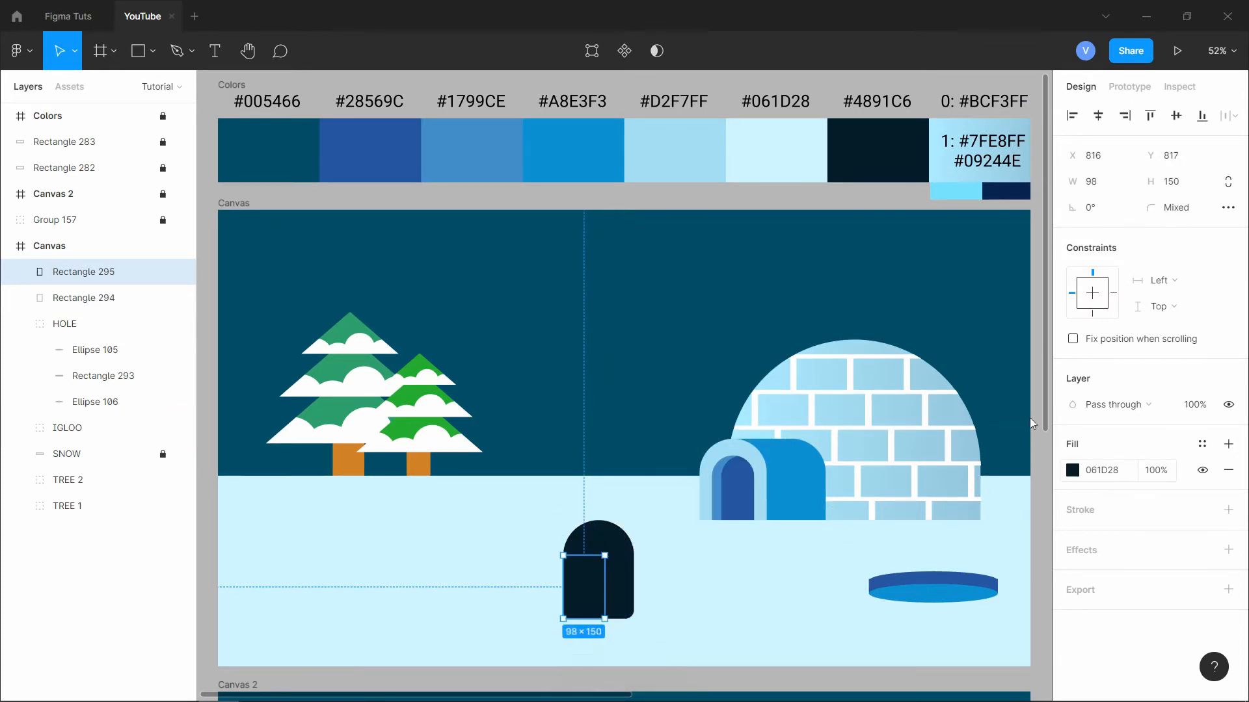
# - Change the fill of the smaller rounded copy to white
pyautogui.click(1075, 469)
pyautogui.moveTo(960, 322); pyautogui.dragTo(813, 285)
pyautogui.click(691, 388)
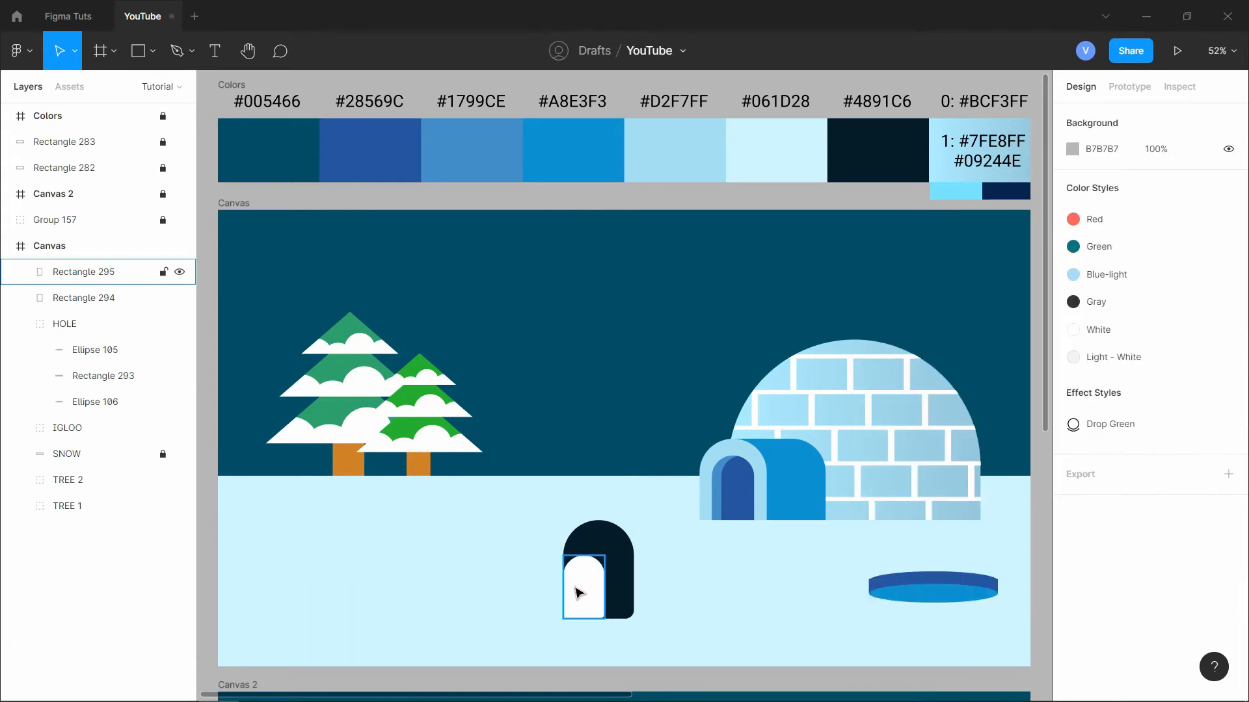
# - Scale the white rounded shape down slightly and narrow the dark body to a width of 152
pyautogui.scroll(6, 612, 614)
pyautogui.scroll(-2, 608, 625)
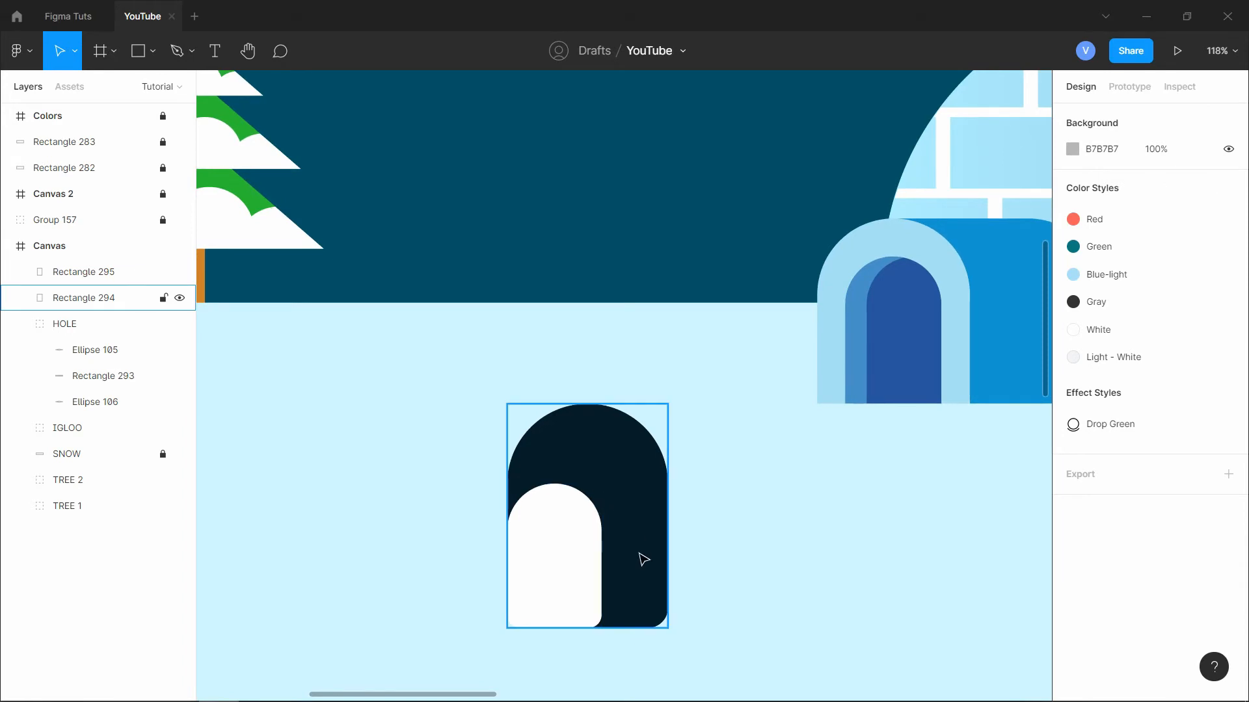
pyautogui.click(572, 590)
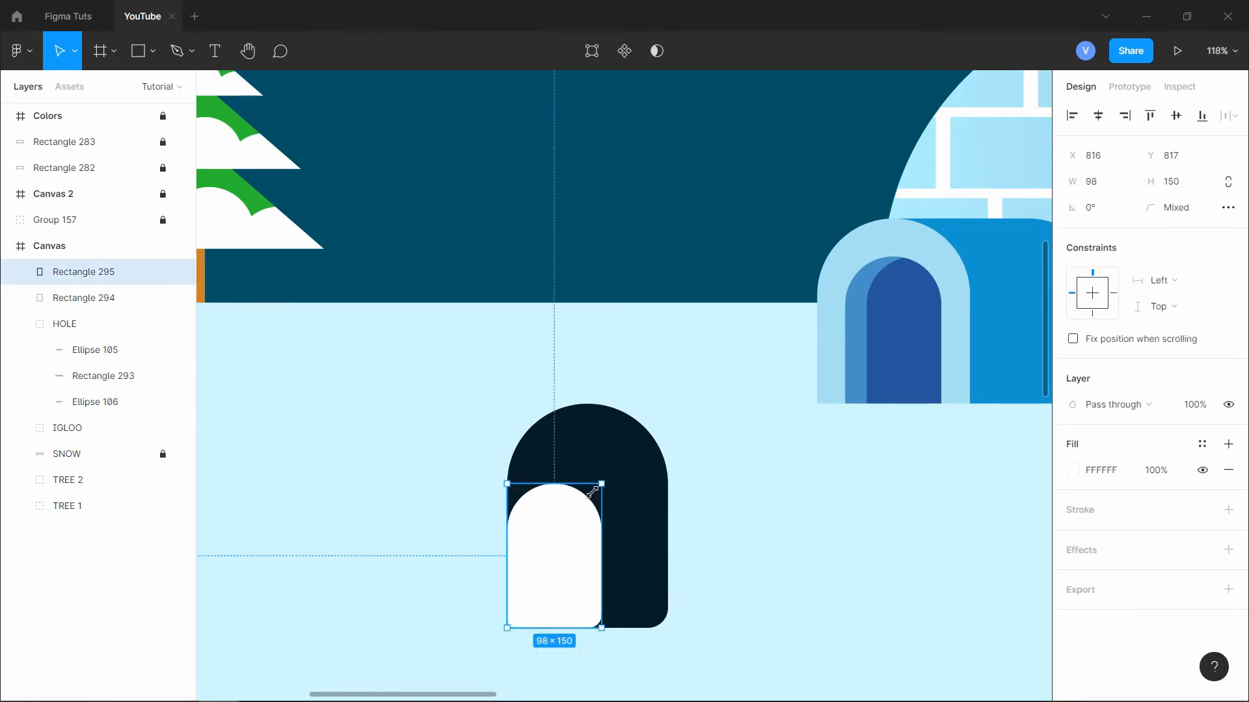
pyautogui.click(662, 521)
pyautogui.moveTo(668, 514); pyautogui.dragTo(654, 518)
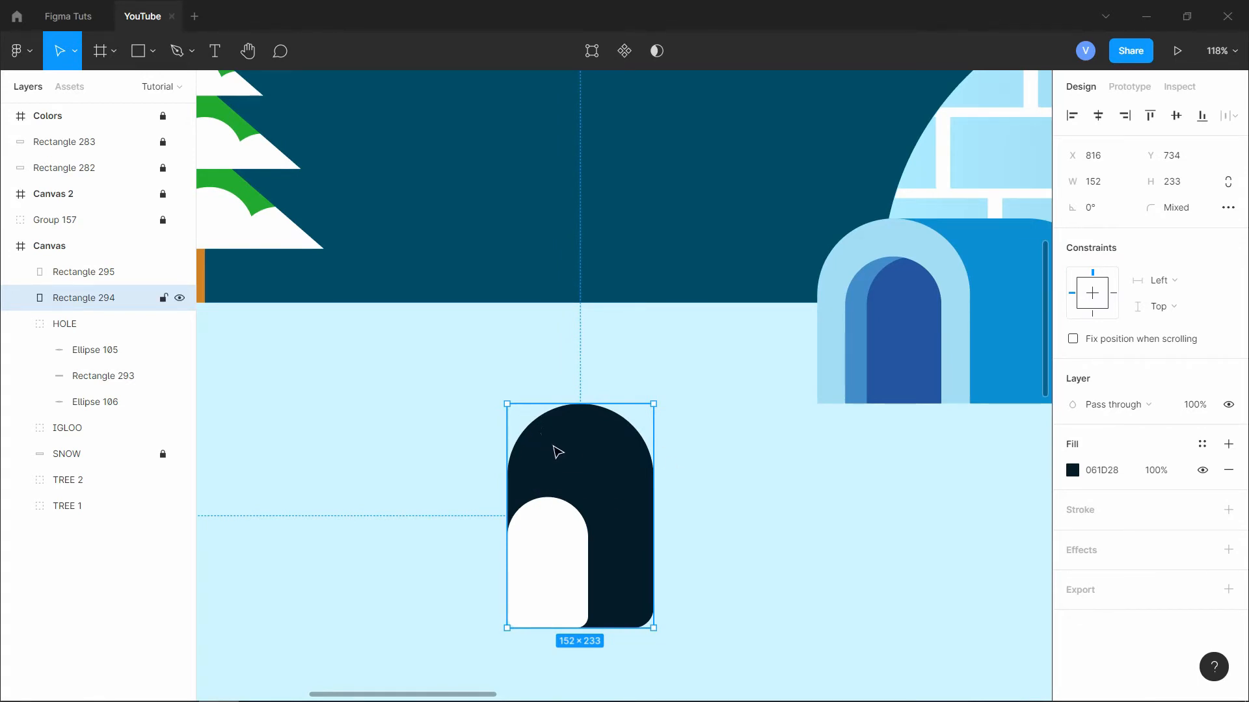
# - Add a 55 × 55 circle in the upper part of the dark body and fill it with the belly's white
pyautogui.press('o')
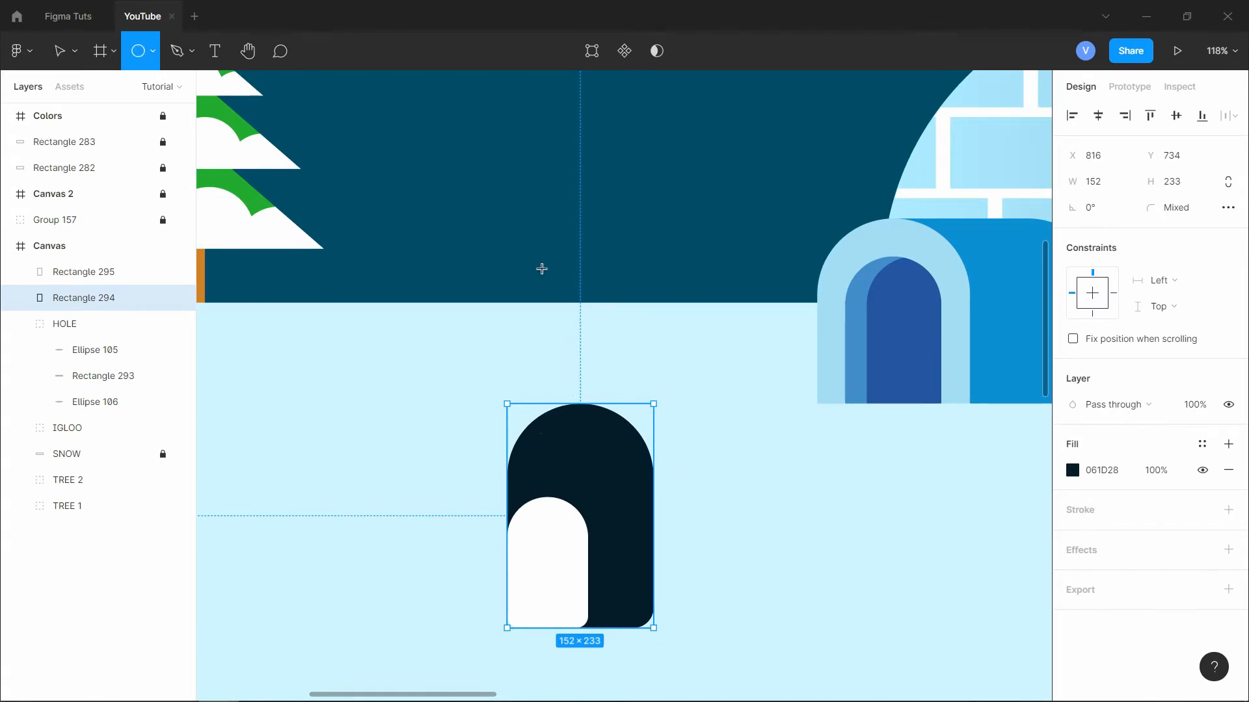
pyautogui.click(541, 269)
pyautogui.moveTo(557, 285); pyautogui.dragTo(548, 455)
pyautogui.press('i')
pyautogui.click(545, 539)
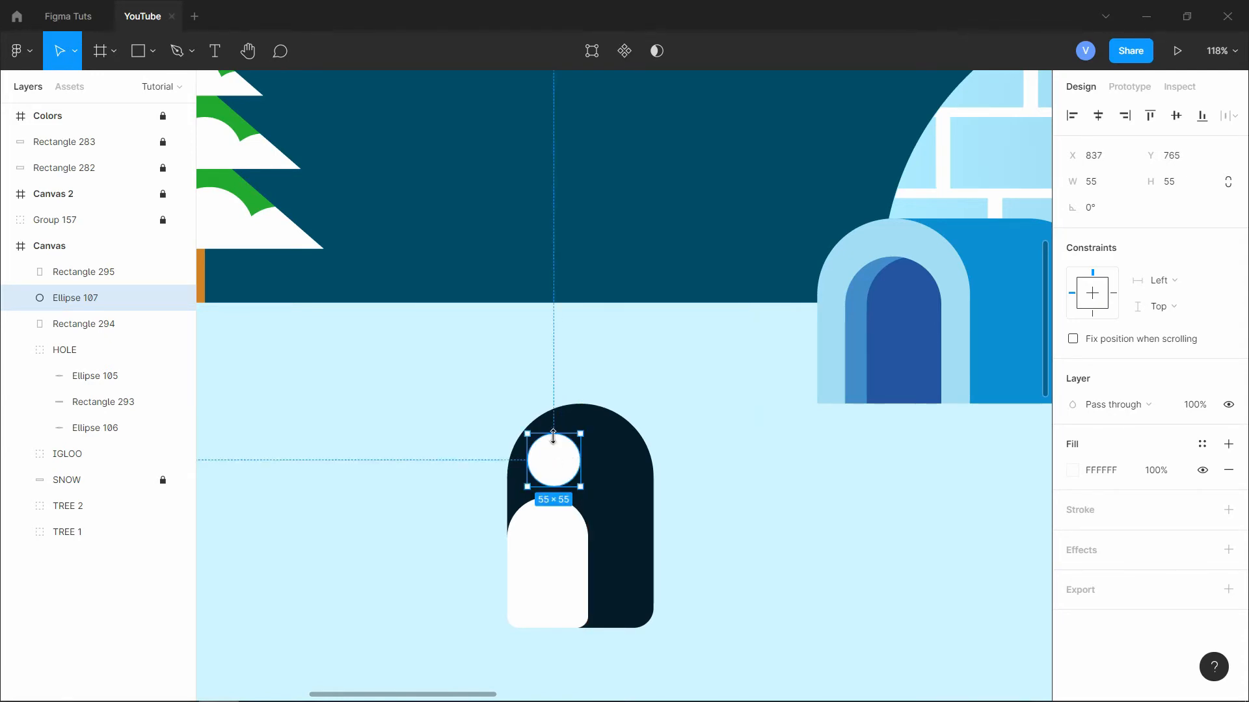
# - Draw a 100 × 100 circle above the figure, pull its bottom point up to form a crescent arc, and scale it to 60 × 35
pyautogui.press('o')
pyautogui.click(553, 238)
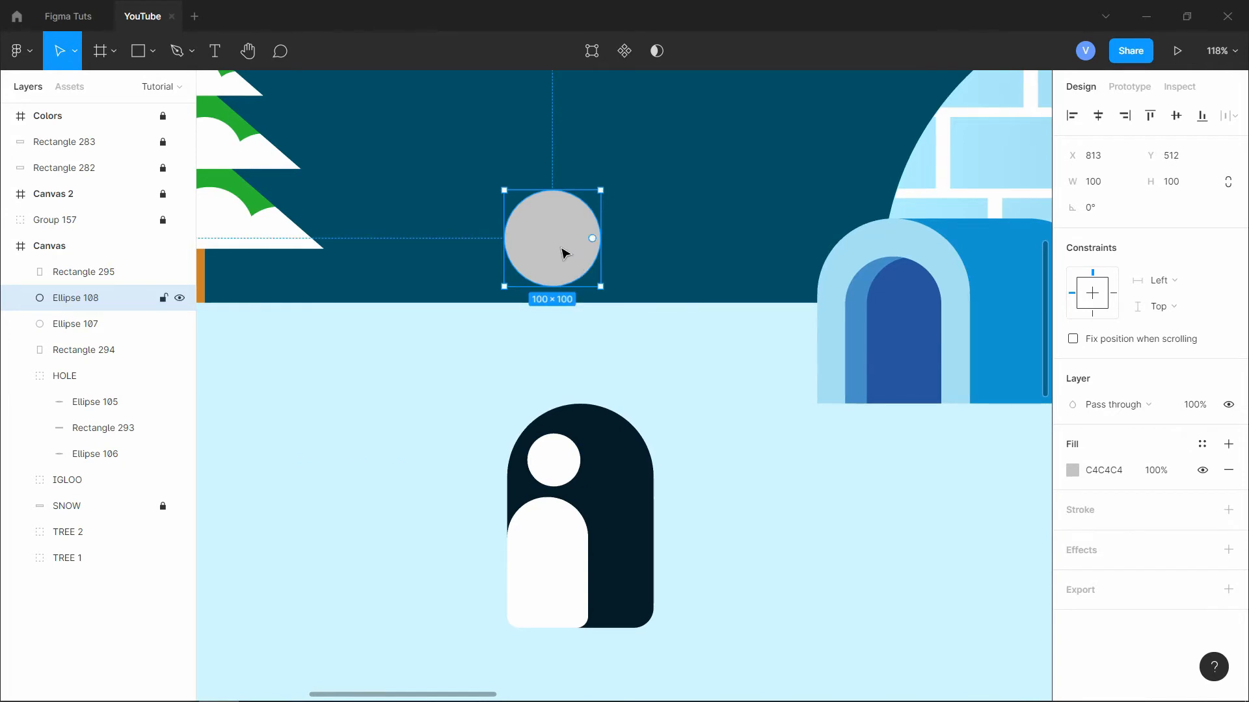
pyautogui.doubleClick(564, 253)
pyautogui.moveTo(552, 286); pyautogui.dragTo(552, 211)
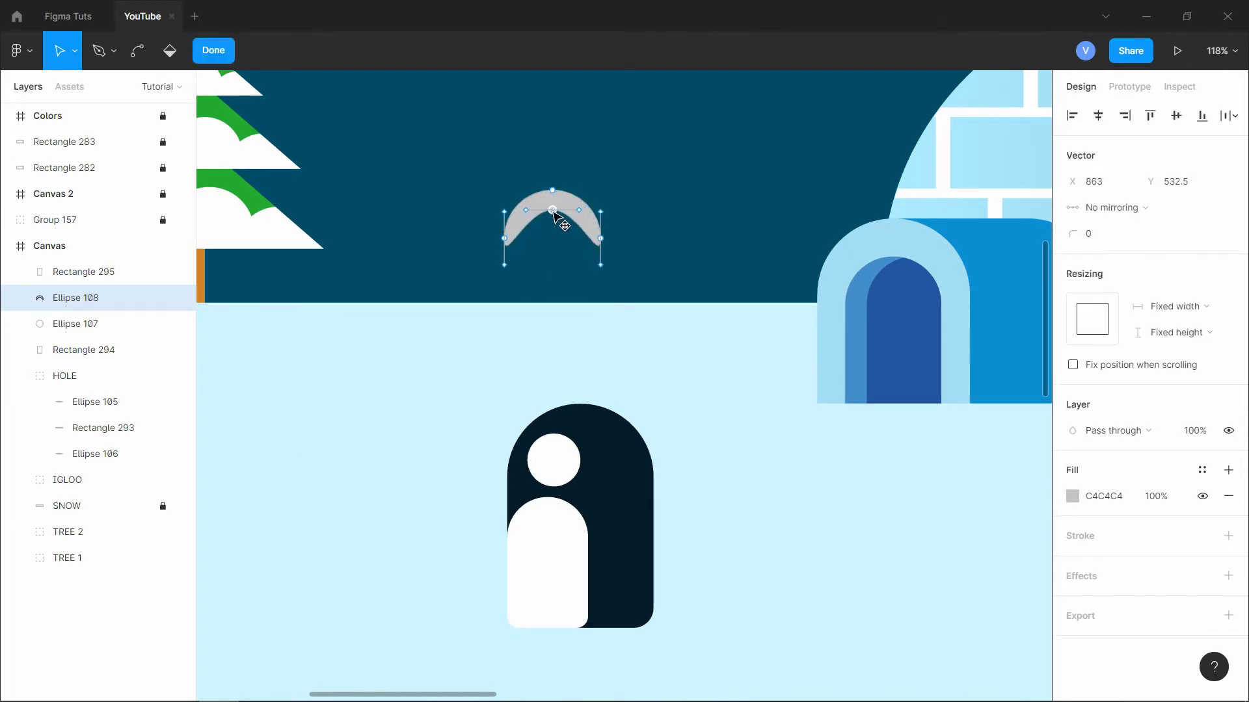
pyautogui.click(214, 51)
pyautogui.moveTo(604, 247); pyautogui.dragTo(565, 225)
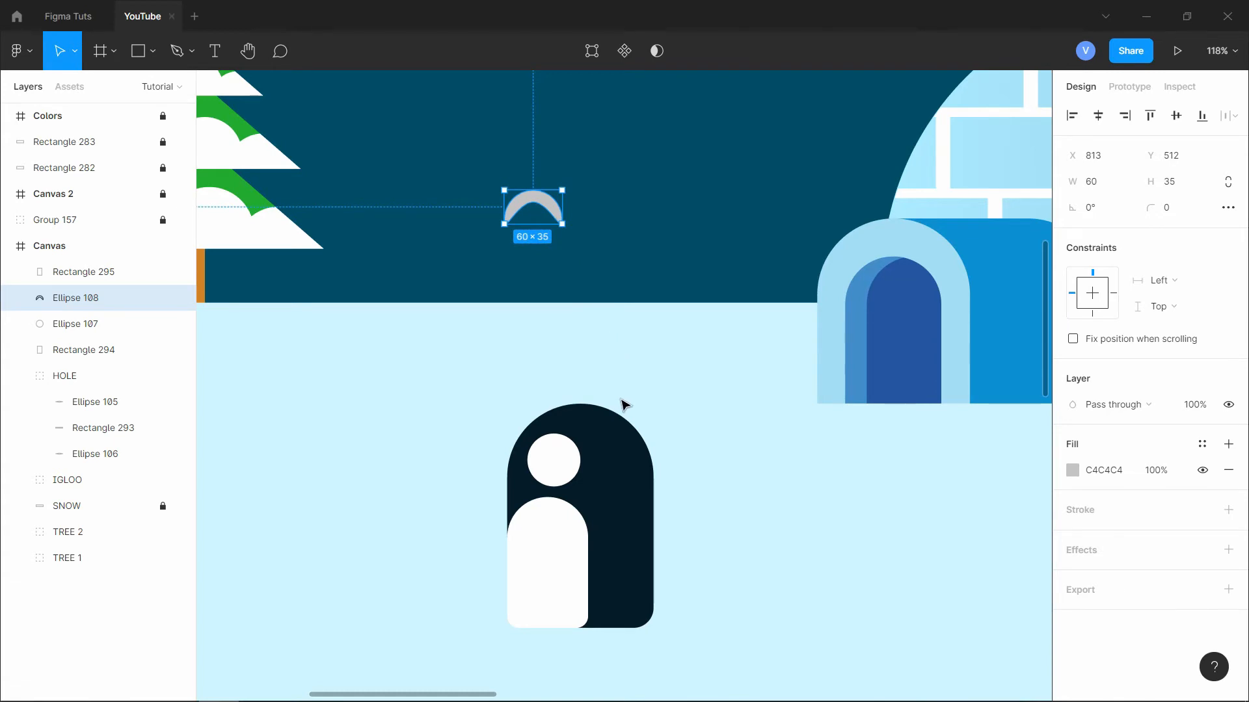
# - Fill the arc with black 000000 and place it on the white head circle at 25 × 15, rotated about 19°
pyautogui.click(1072, 470)
pyautogui.moveTo(869, 467); pyautogui.dragTo(858, 491)
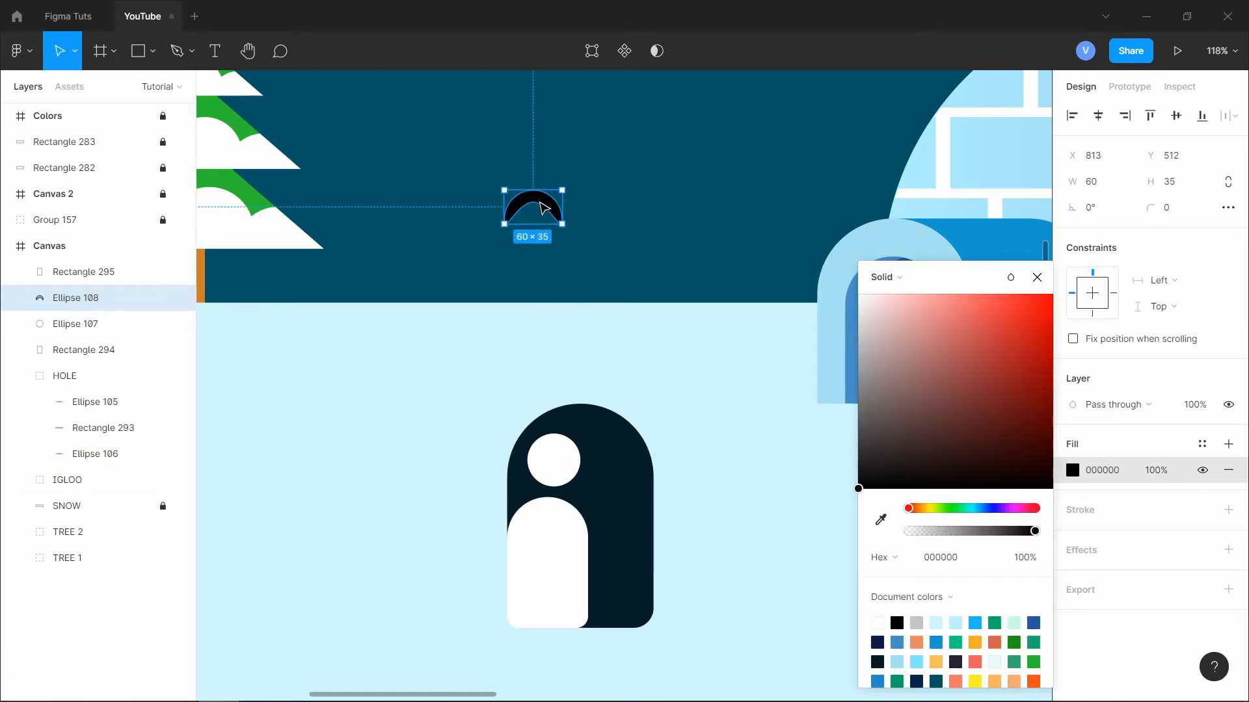
pyautogui.moveTo(540, 203); pyautogui.dragTo(571, 458)
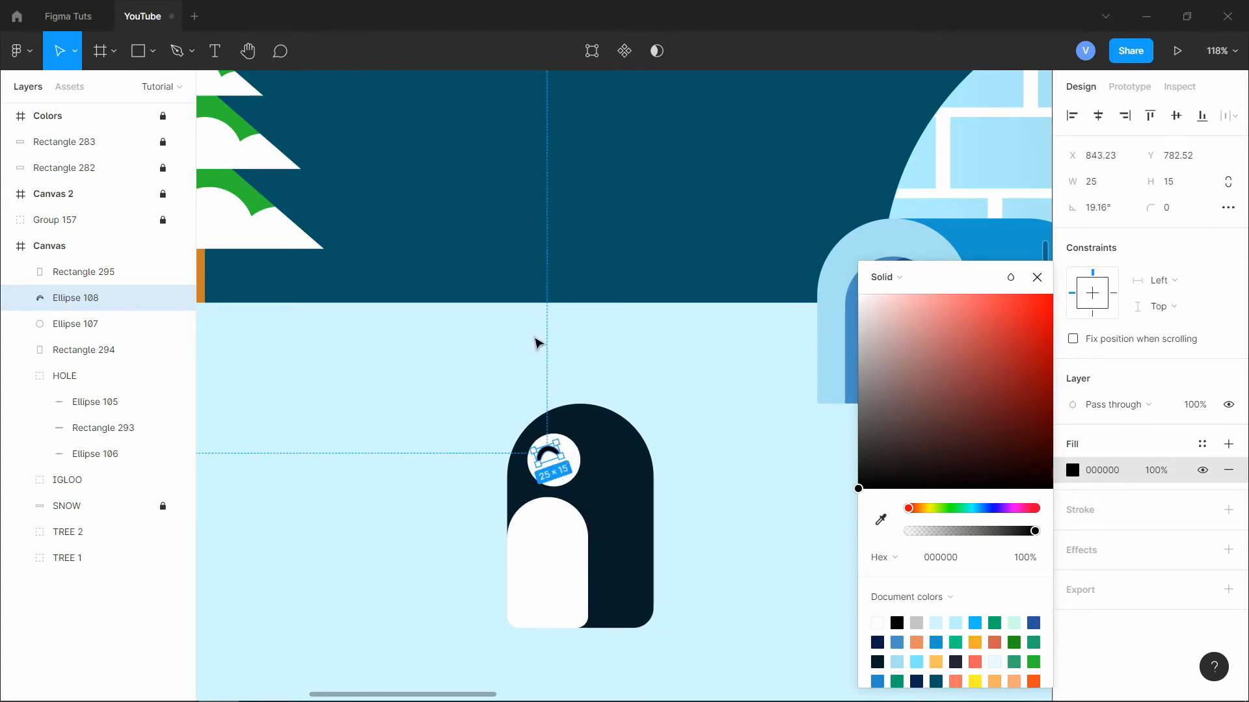
pyautogui.click(538, 343)
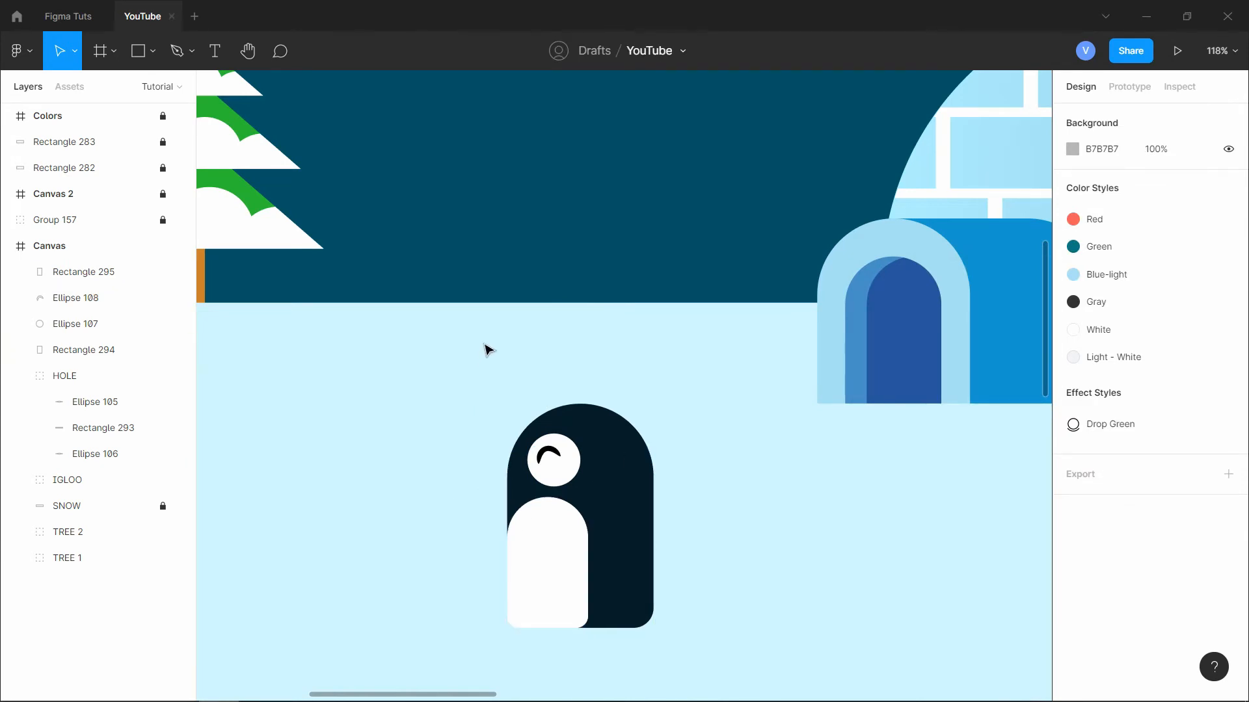
# - Draw a polygon triangle about 119 × 87 above the figure, rotate it 90° so it points left, and flatten it
pyautogui.click(154, 52)
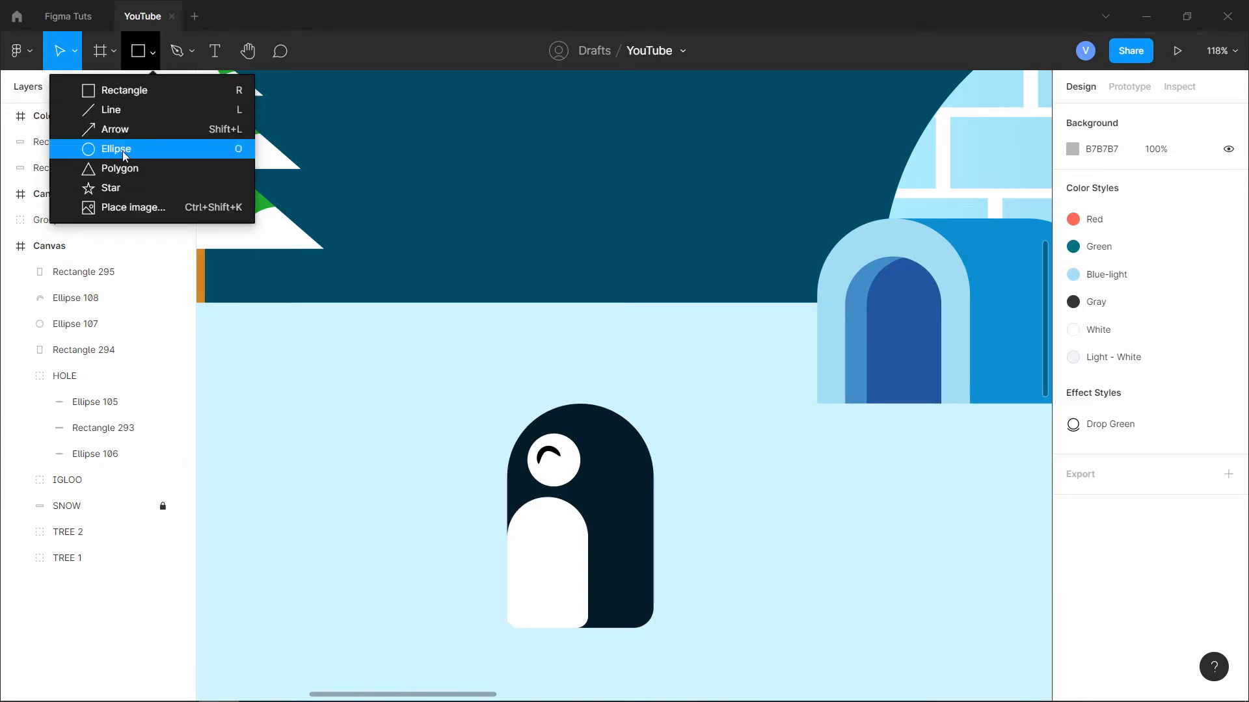
pyautogui.click(163, 170)
pyautogui.moveTo(470, 168)
pyautogui.mouseDown()
pyautogui.moveTo(584, 252)
pyautogui.moveTo(583, 164)
pyautogui.mouseUp()
pyautogui.rightClick(531, 212)
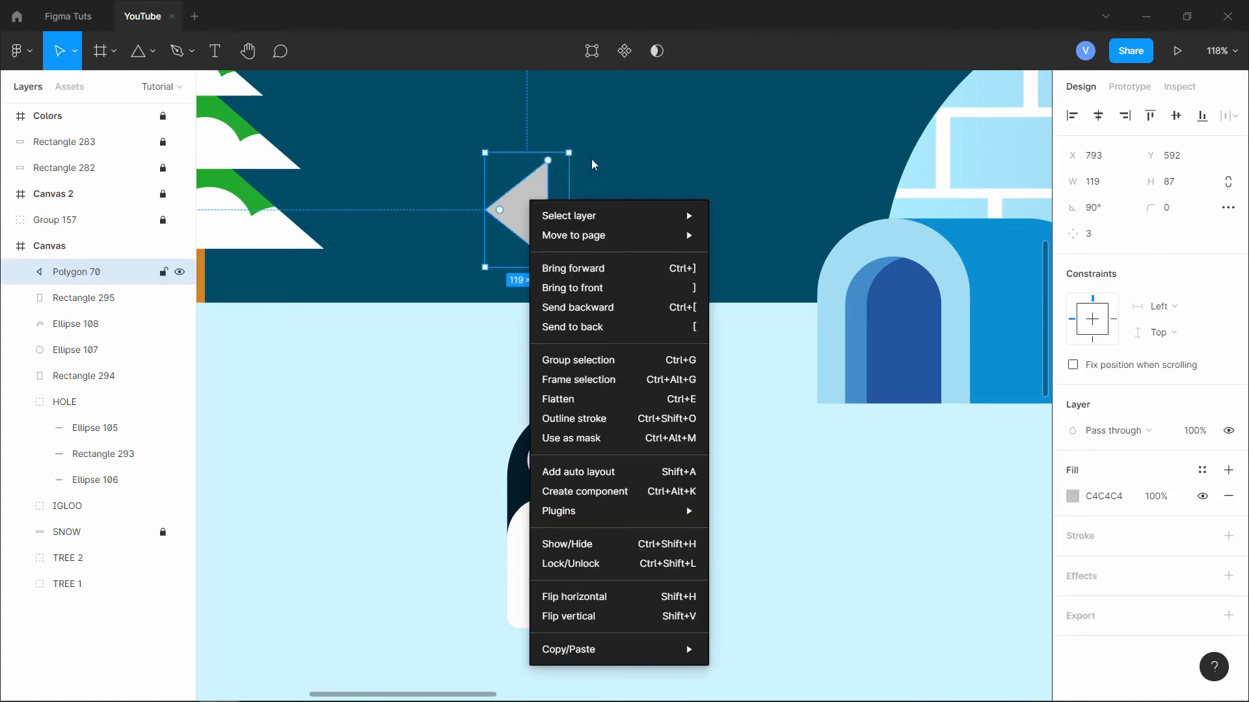
pyautogui.click(583, 399)
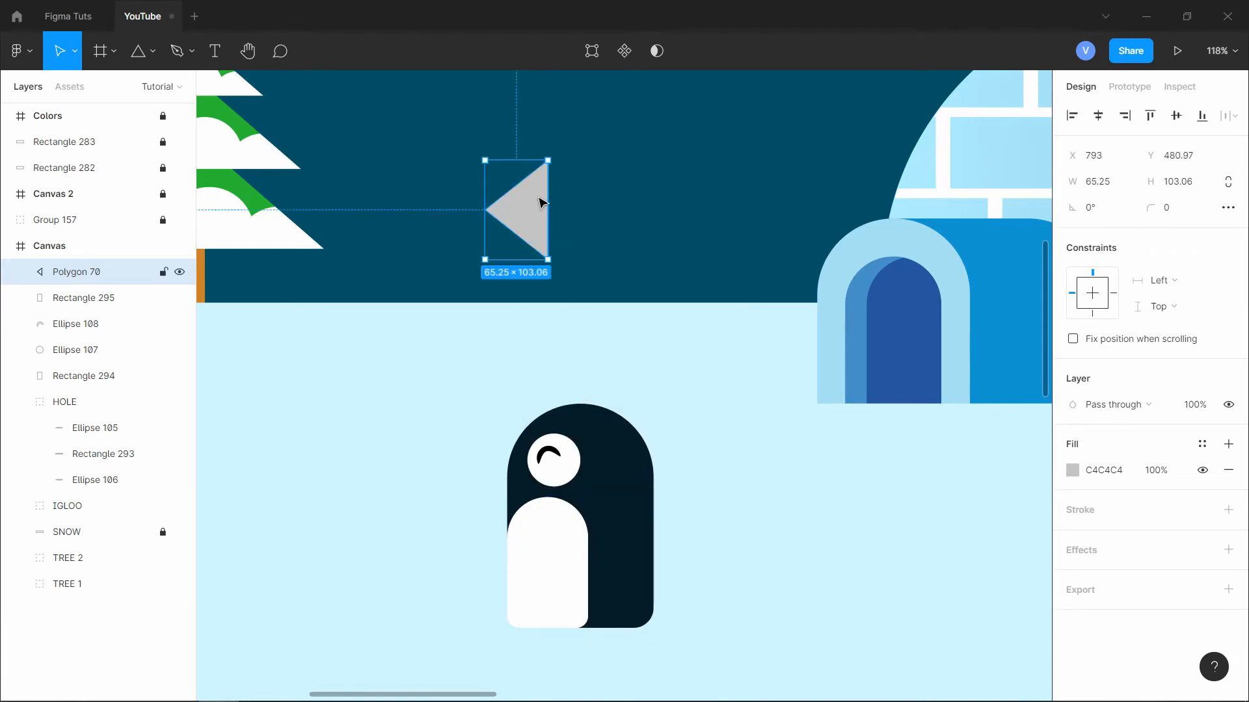
# - Move the triangle's lower-right vertex up level with its left tip to form a right triangle
pyautogui.doubleClick(537, 235)
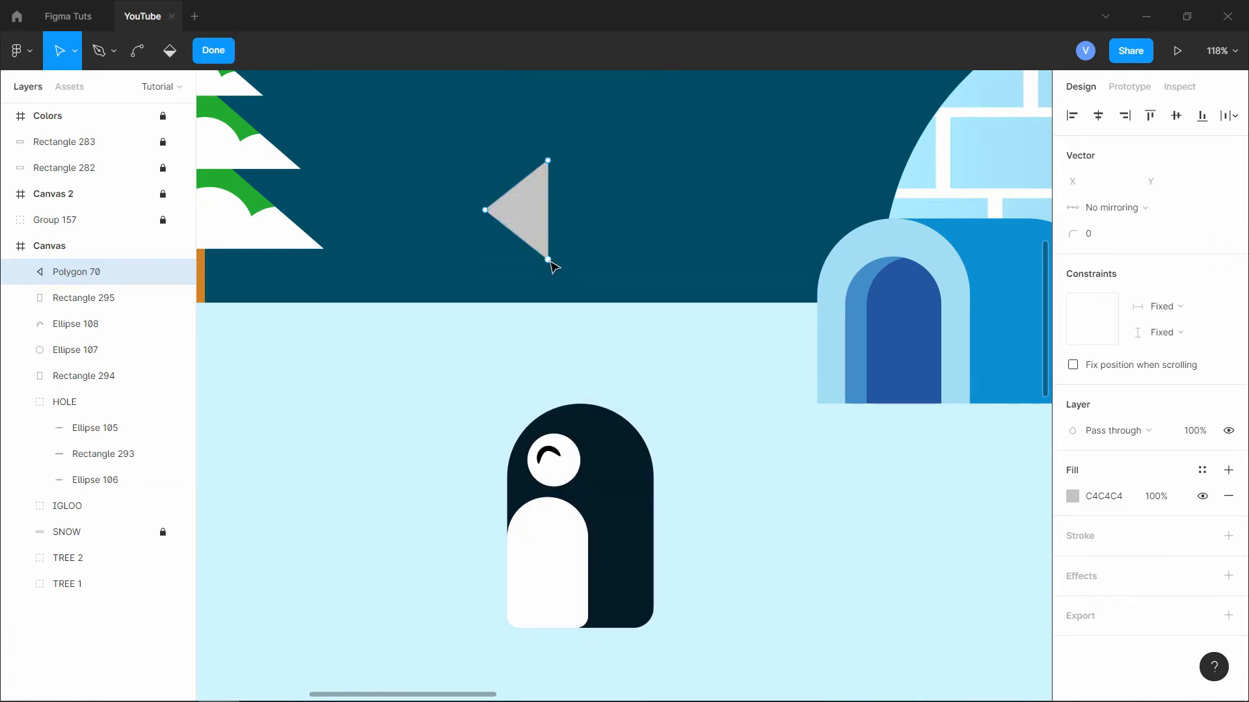
pyautogui.click(549, 260)
pyautogui.moveTo(548, 260); pyautogui.dragTo(548, 210)
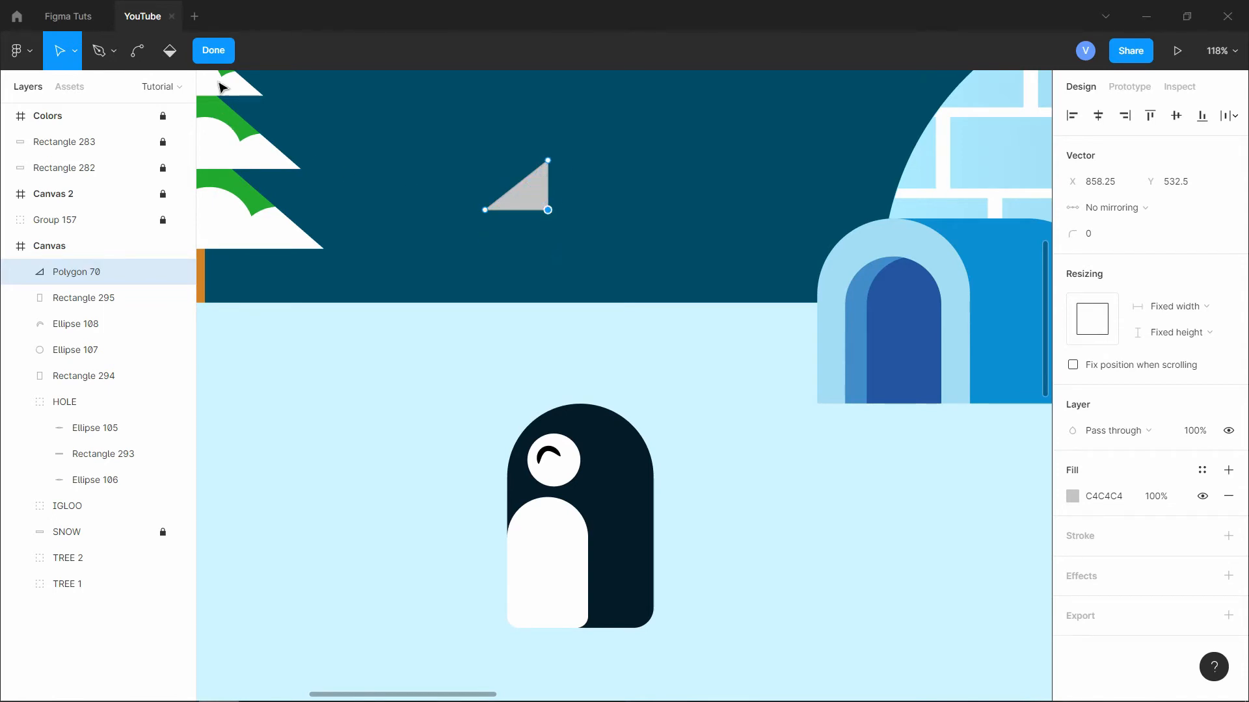
pyautogui.click(221, 56)
# - Fill the right triangle with orange FFAB27 and resize it to 65 × 48
pyautogui.click(1072, 470)
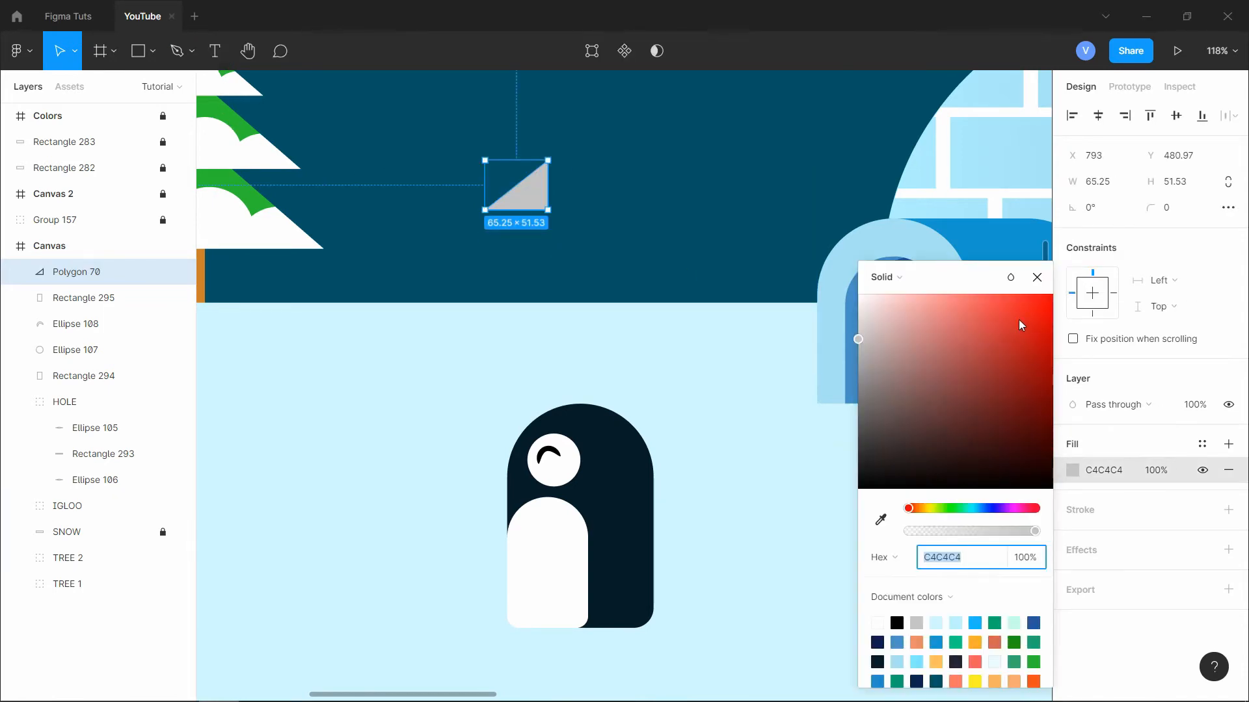
pyautogui.click(928, 508)
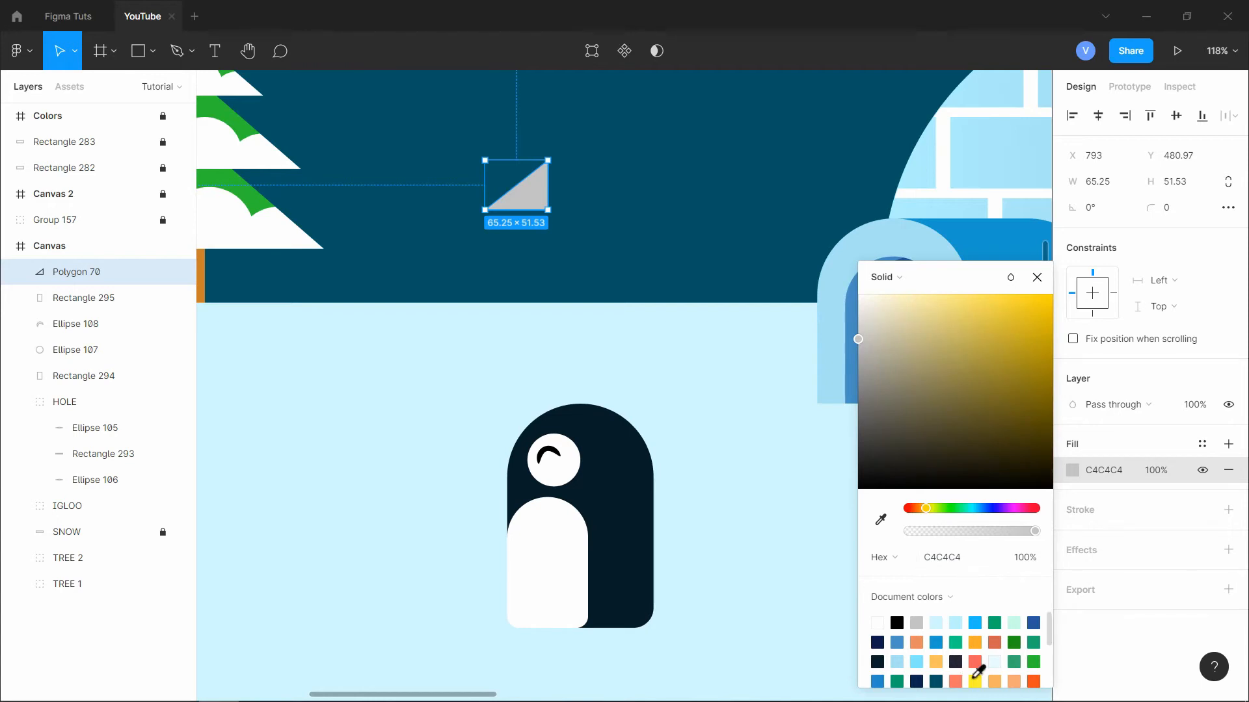
pyautogui.click(975, 642)
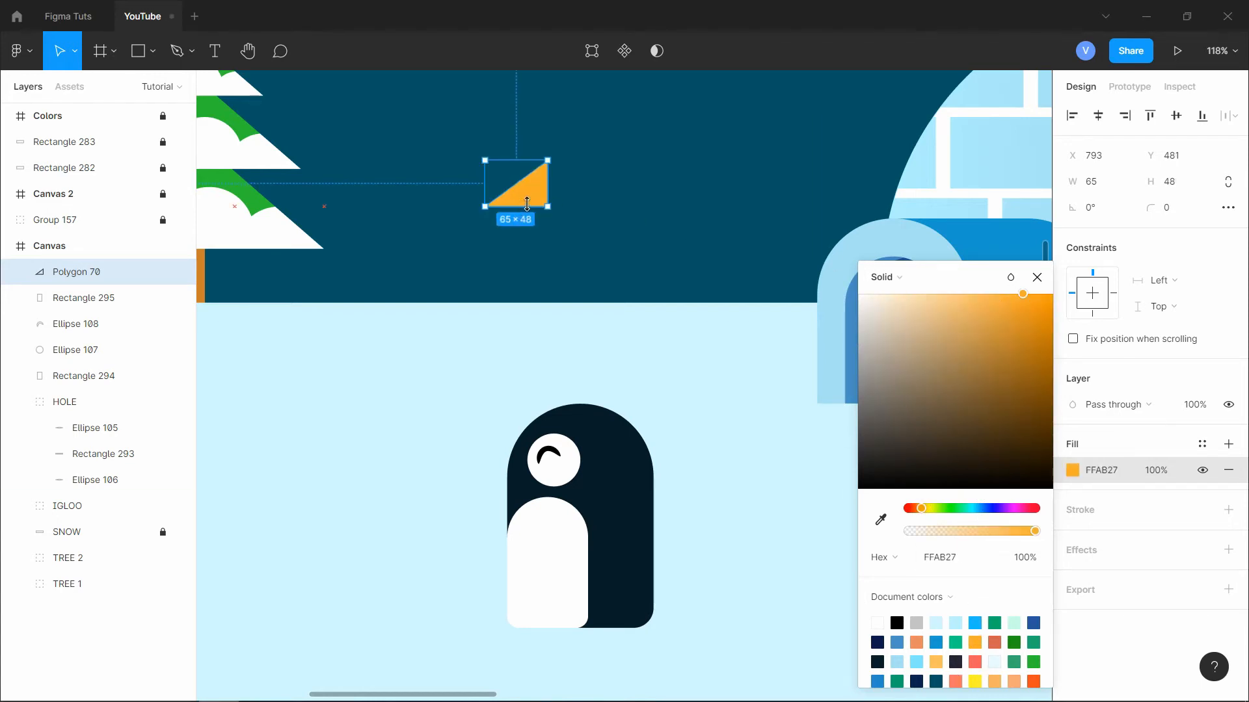
# - Duplicate the orange triangle, flip the copy vertically, and fit it flush beneath the original at a height of 23
pyautogui.moveTo(540, 195); pyautogui.dragTo(530, 246)
pyautogui.rightClick(545, 242)
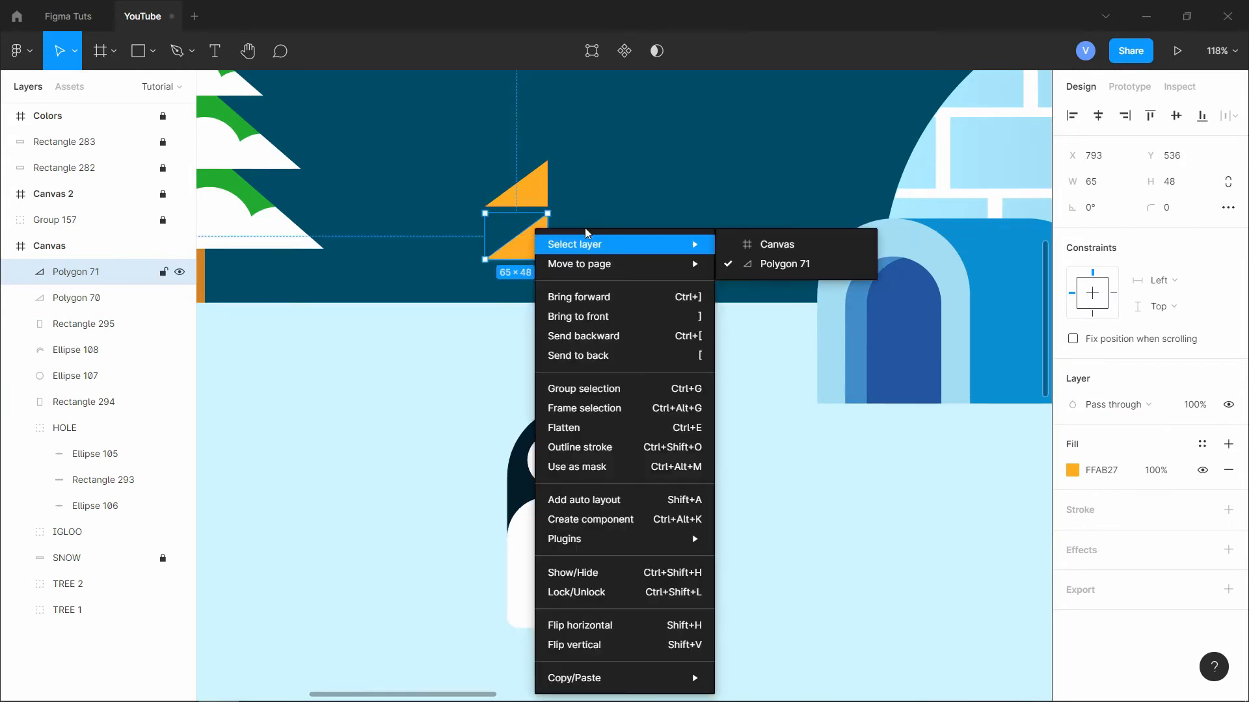
pyautogui.click(626, 643)
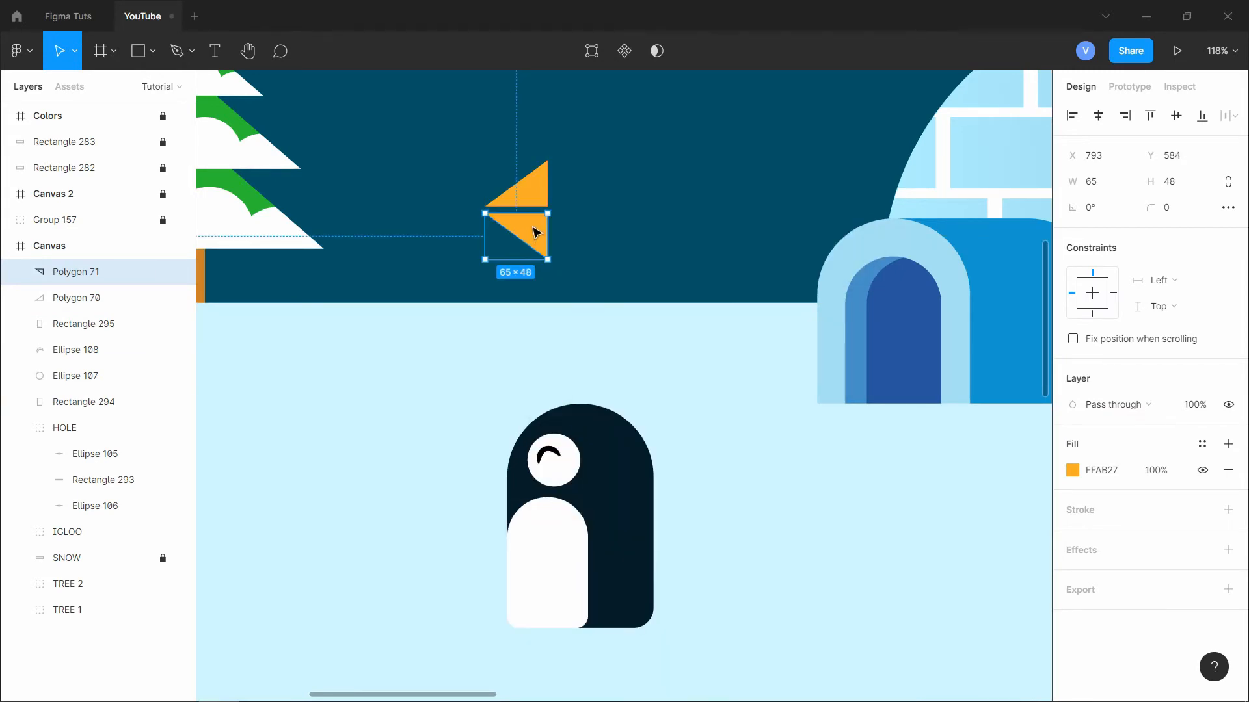
pyautogui.moveTo(531, 235); pyautogui.dragTo(541, 228)
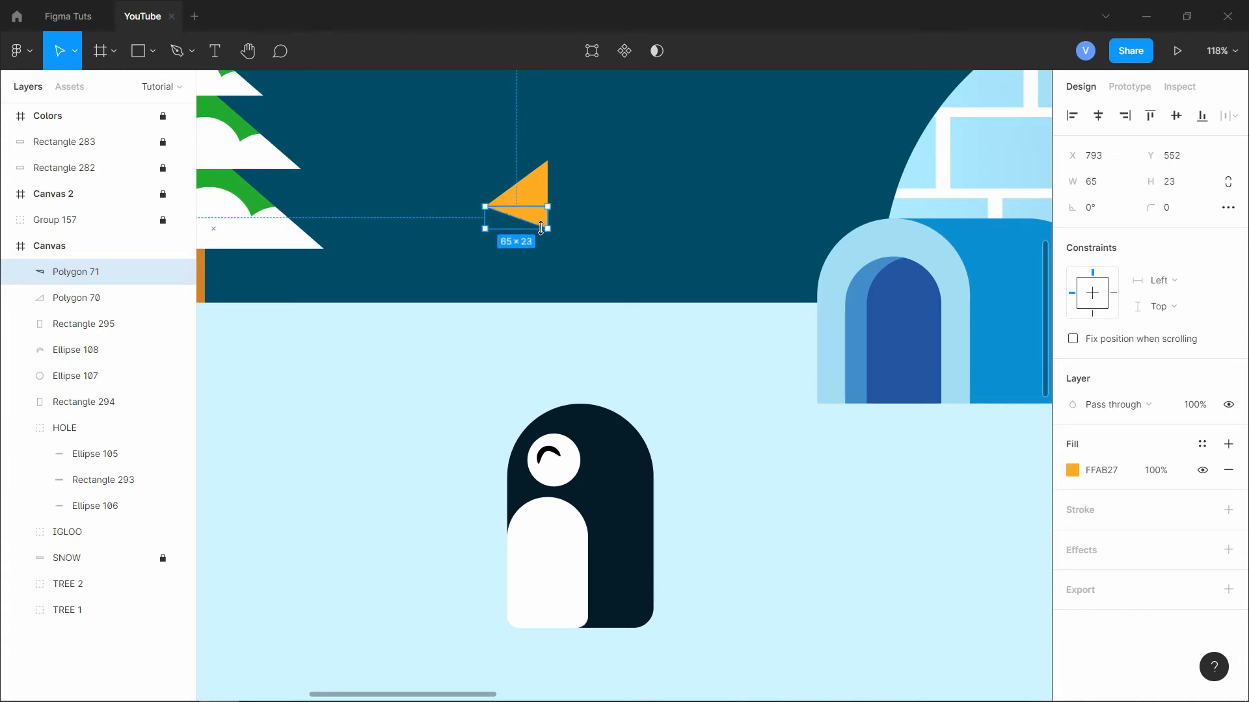
# - Change the fill of the lower triangle to a darker orange, E39110
pyautogui.click(1073, 470)
pyautogui.moveTo(1027, 313)
pyautogui.mouseDown()
pyautogui.moveTo(1040, 328)
pyautogui.moveTo(1039, 315)
pyautogui.mouseUp()
pyautogui.click(627, 193)
# - Select both orange triangles, scale them down, and place them as a beak on the dark body's left edge beside the eye
pyautogui.moveTo(496, 159); pyautogui.dragTo(579, 246)
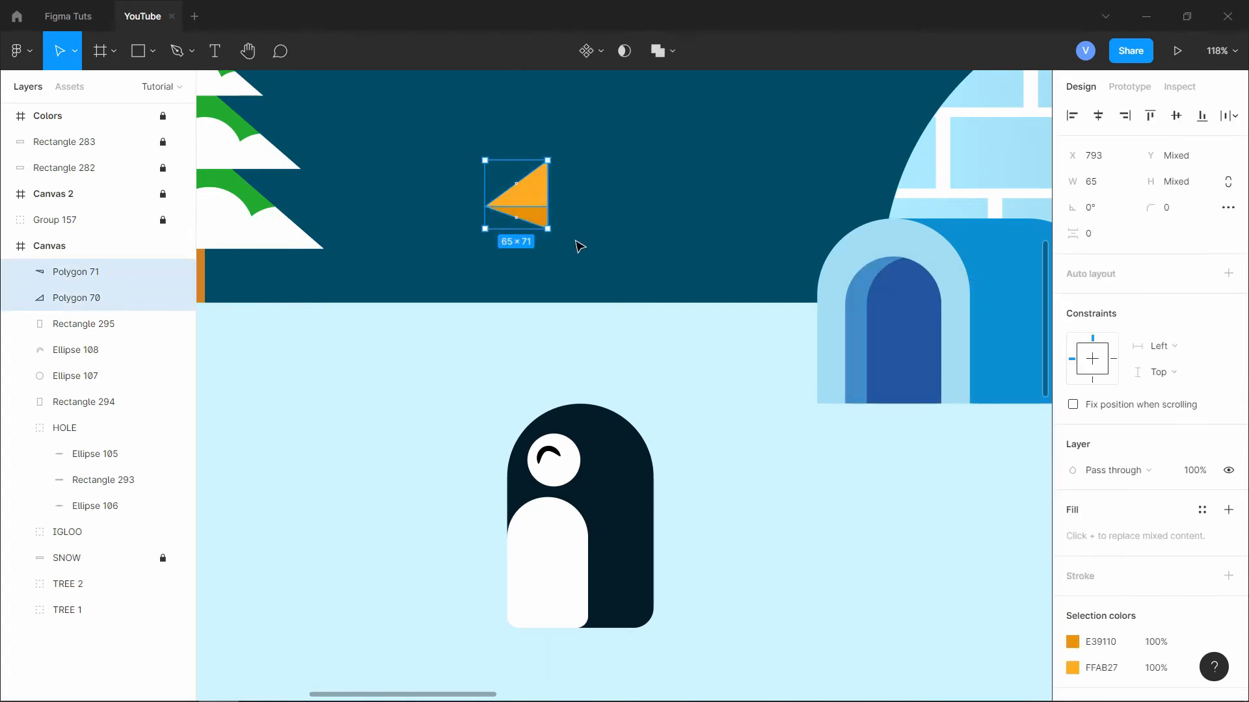
pyautogui.moveTo(544, 193); pyautogui.dragTo(508, 489)
pyautogui.click(499, 382)
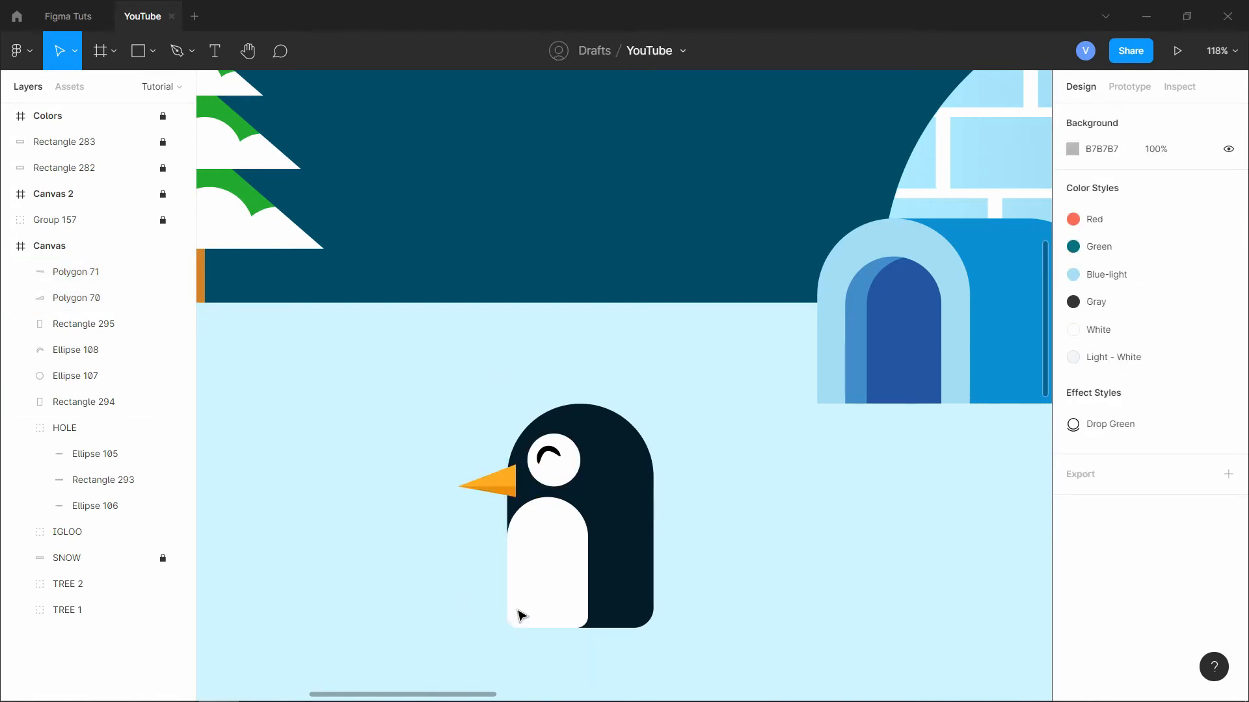
# - Draw a 45 × 52 rectangle beside the penguin and fully round its upper-left corner
pyautogui.press('r')
pyautogui.moveTo(403, 569); pyautogui.dragTo(447, 619)
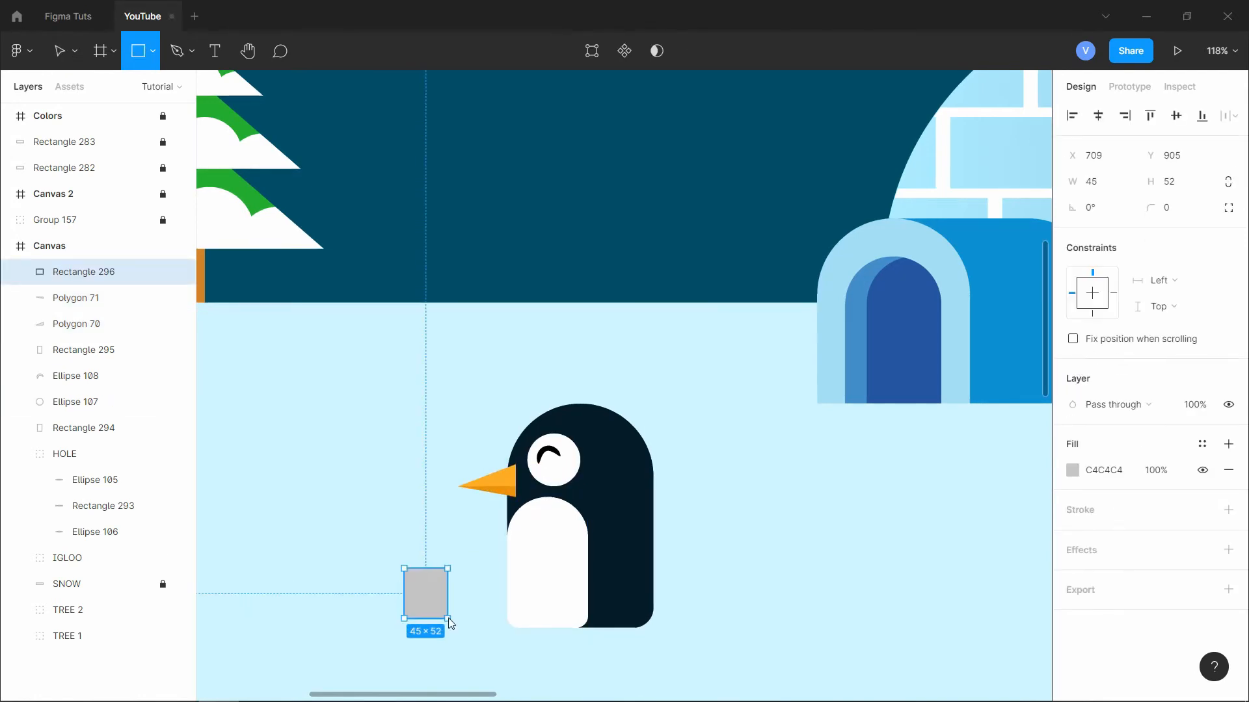
pyautogui.click(405, 570)
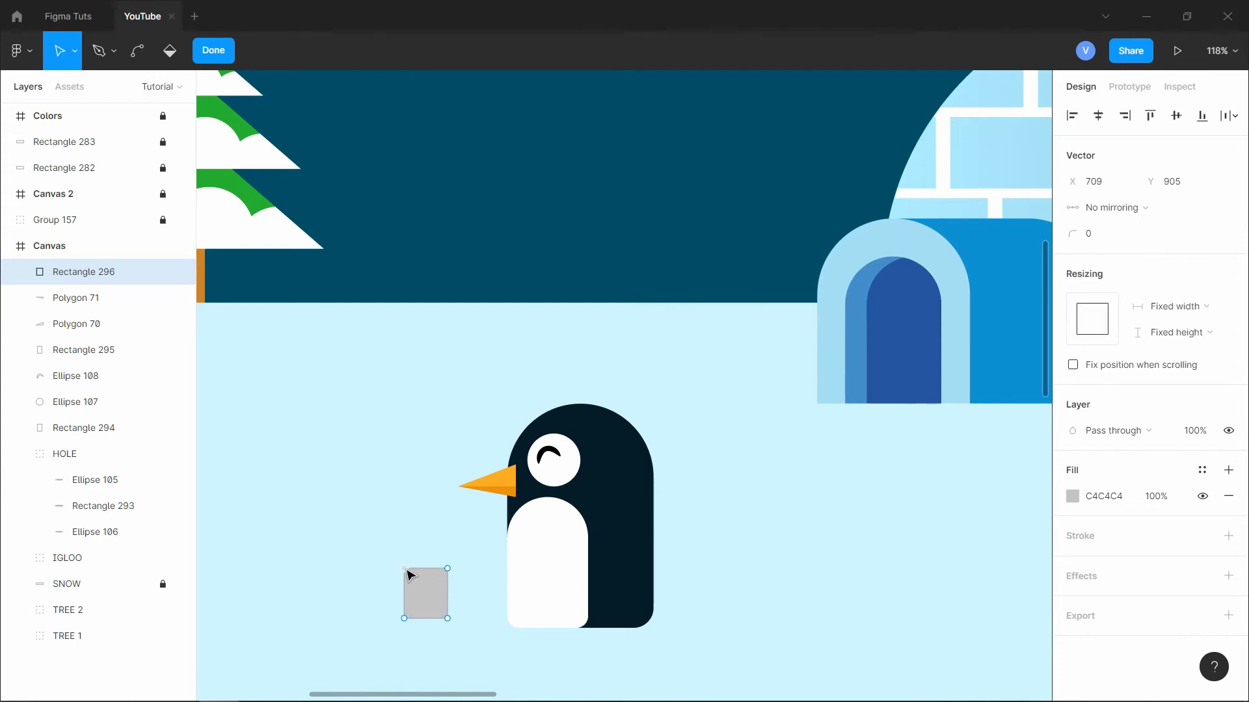
pyautogui.moveTo(1079, 232); pyautogui.dragTo(104, 262)
pyautogui.click(215, 60)
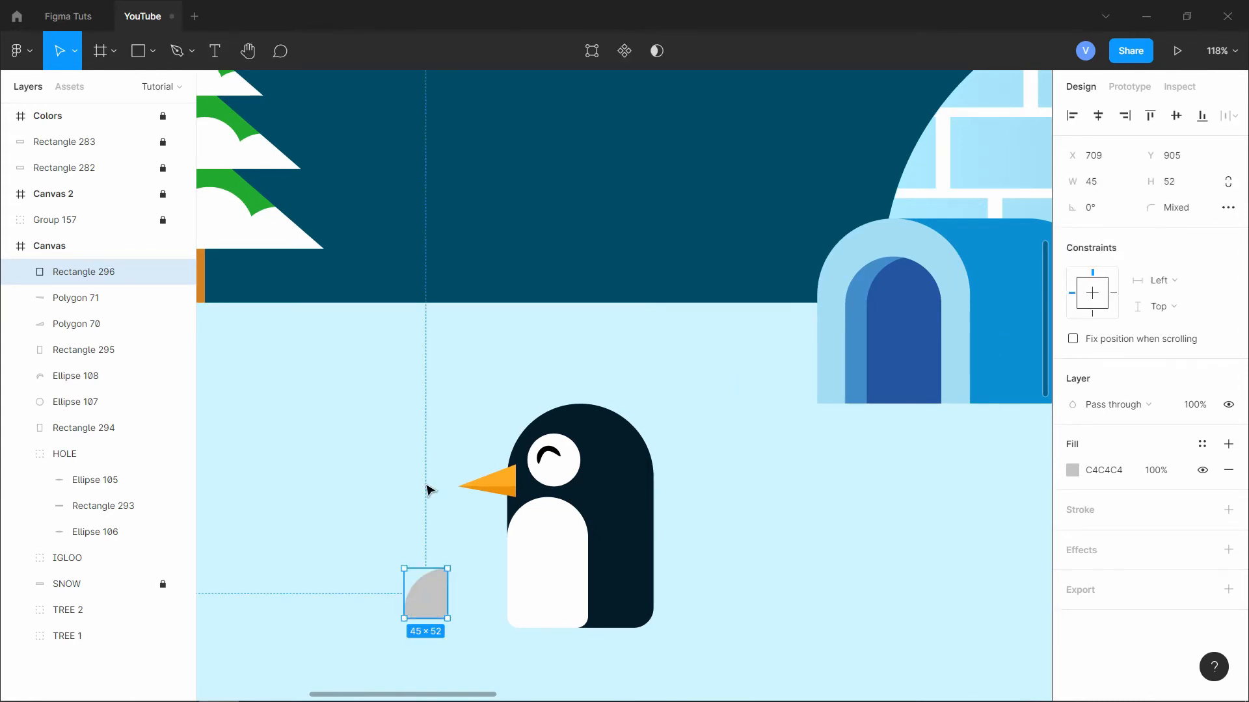
# - Make two overlapping 35 × 32 feet from the rounded shape at the penguin's base, filled with the beak's light and dark oranges
pyautogui.moveTo(427, 591); pyautogui.dragTo(509, 621)
pyautogui.press('i')
pyautogui.click(506, 480)
pyautogui.press('i')
pyautogui.click(499, 492)
pyautogui.click(472, 590)
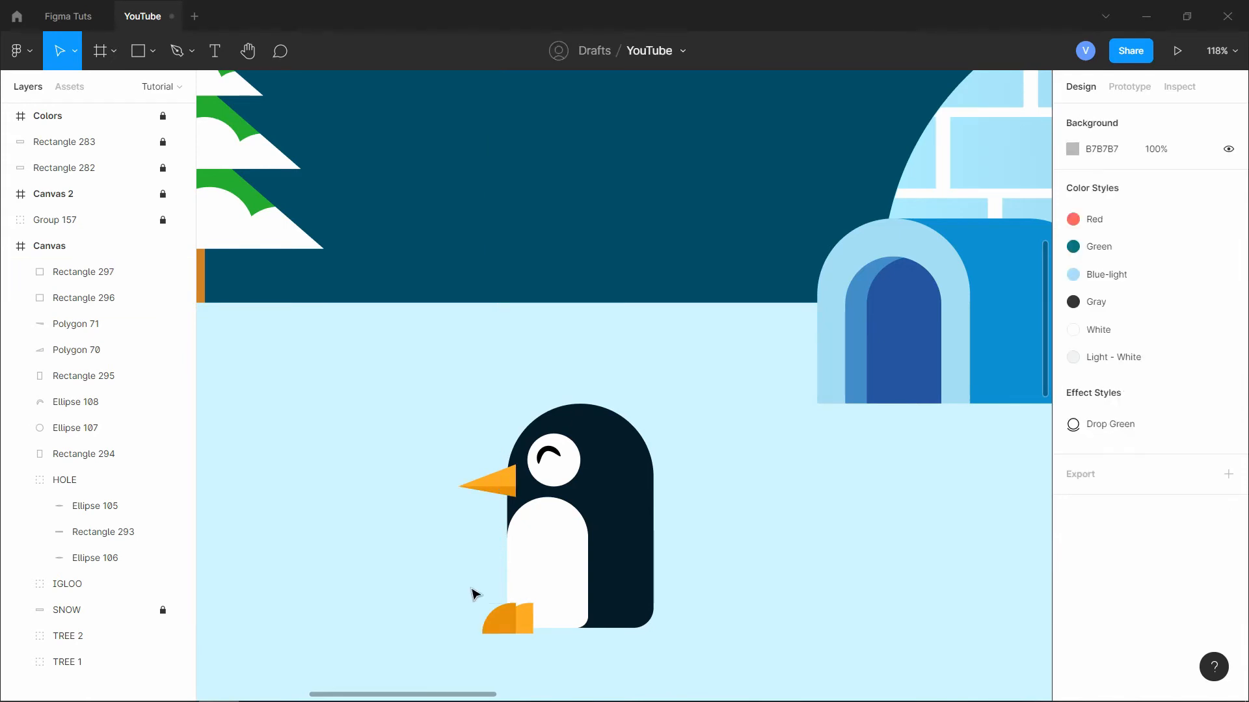
# - Reorder the dark orange foot behind the penguin's body, directly above the SNOW layer
pyautogui.click(502, 617)
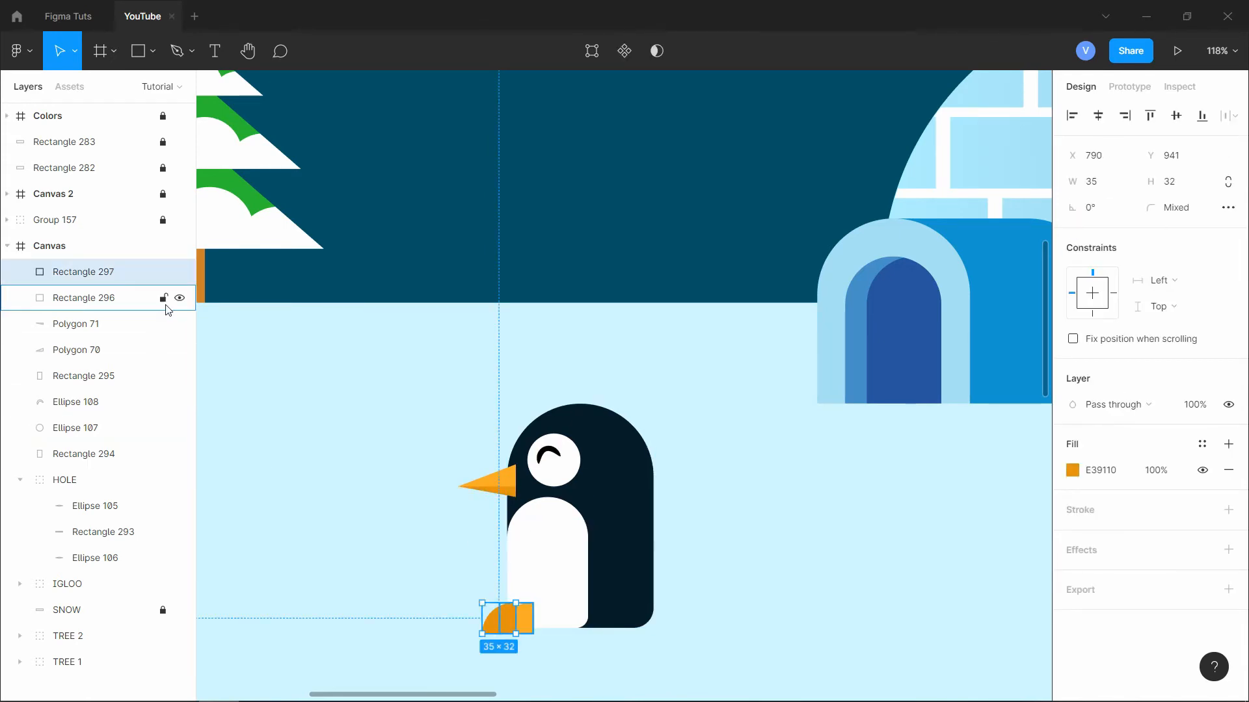
pyautogui.hotkey('ctrl', 'shift', '[')
pyautogui.hotkey('ctrl', ']')
pyautogui.hotkey('ctrl', ']')
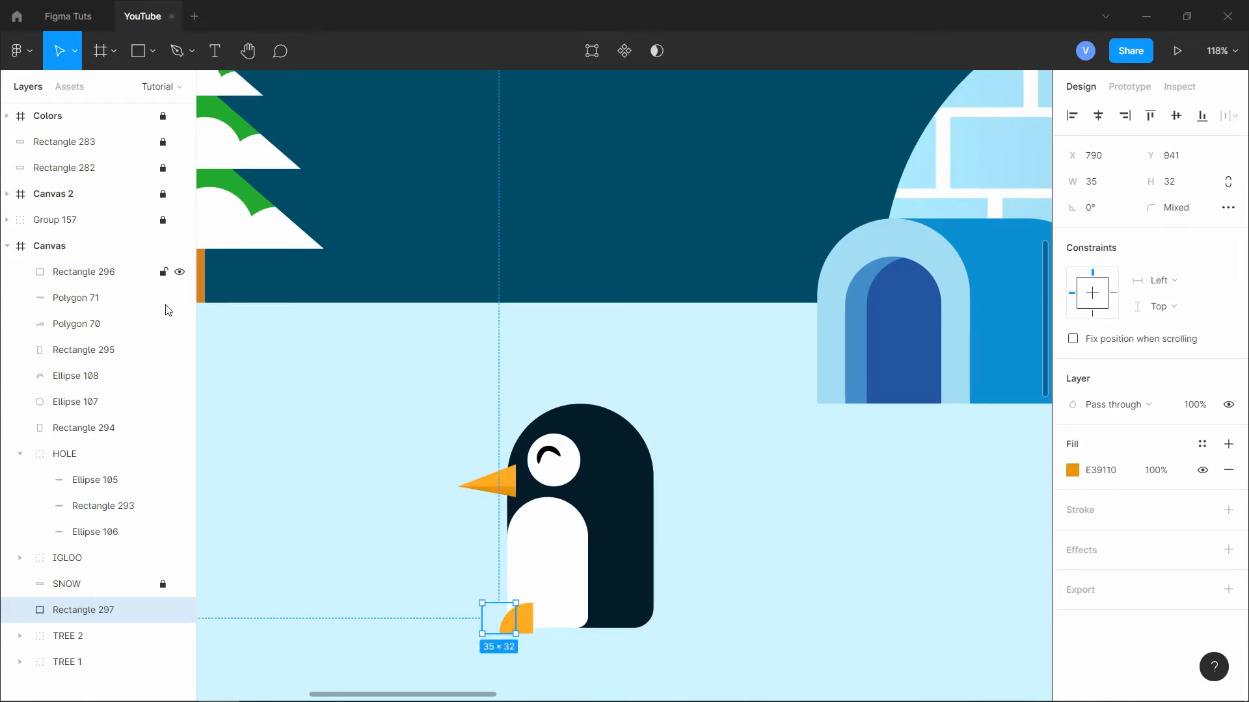
pyautogui.hotkey('ctrl', ']')
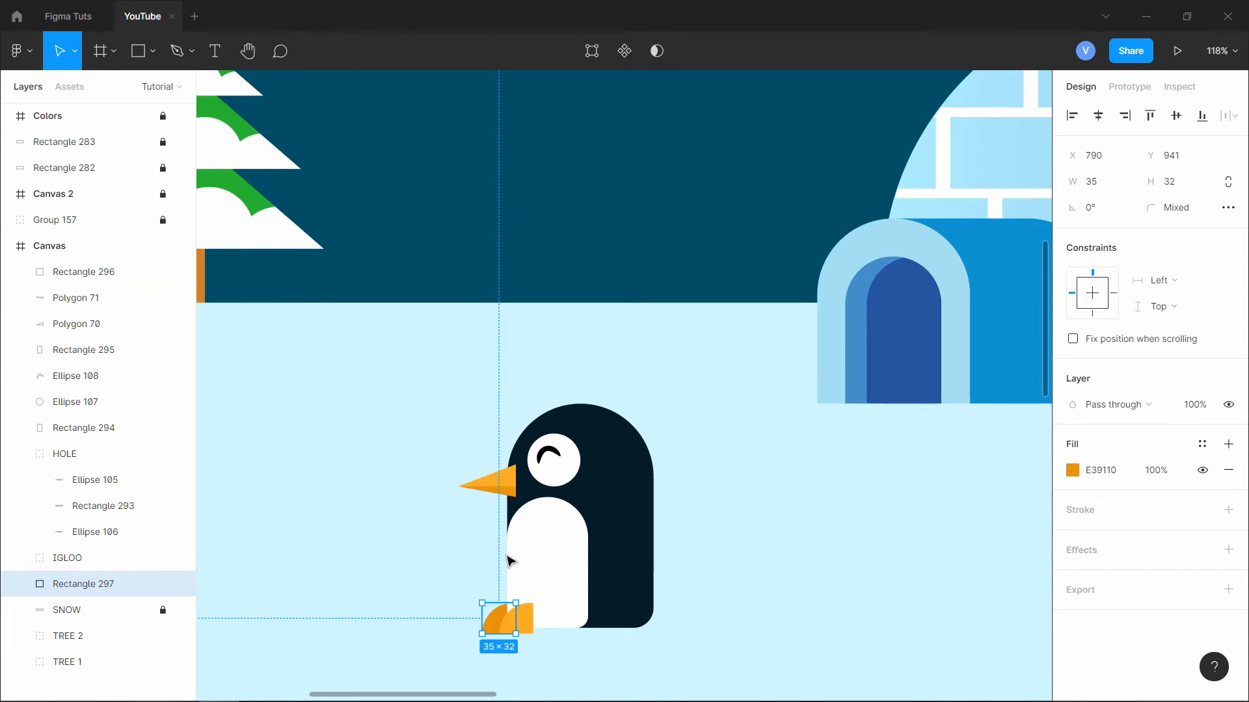
# - Duplicate the light orange foot, rotate it -180°, fill it with the body's 061D28, and attach it as a tail at the lower back
pyautogui.click(525, 615)
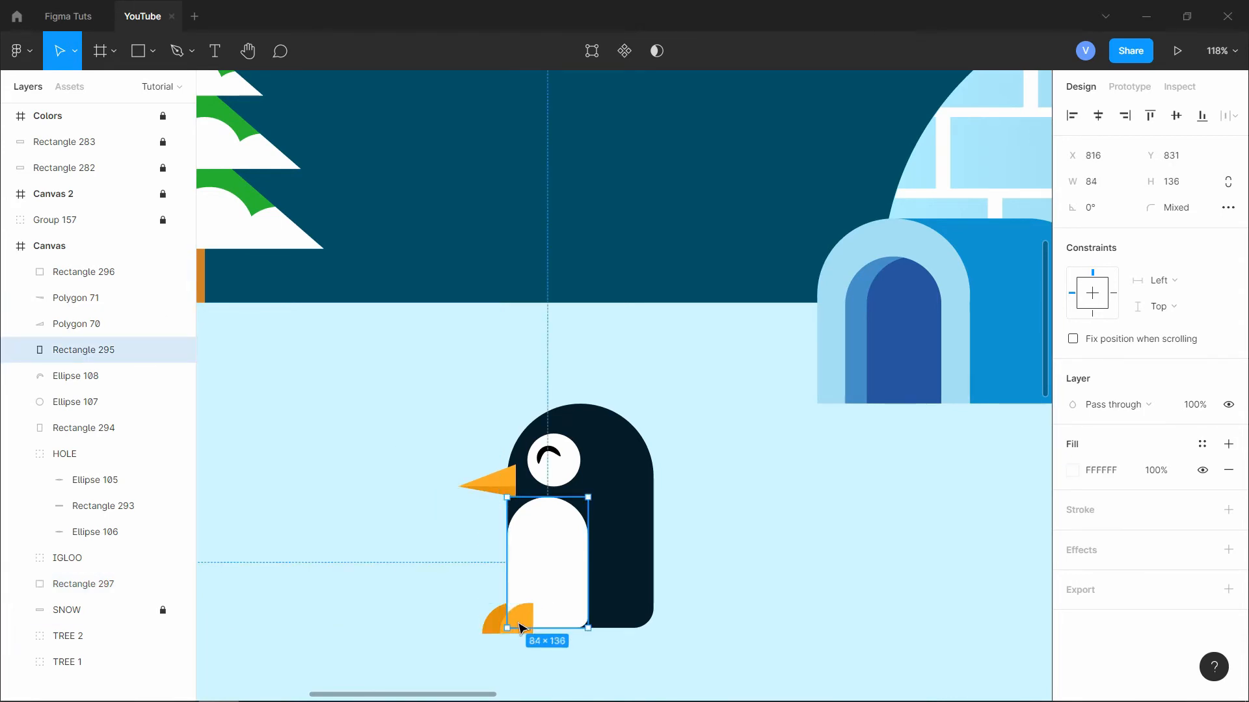
pyautogui.moveTo(526, 611); pyautogui.dragTo(608, 519)
pyautogui.press('i')
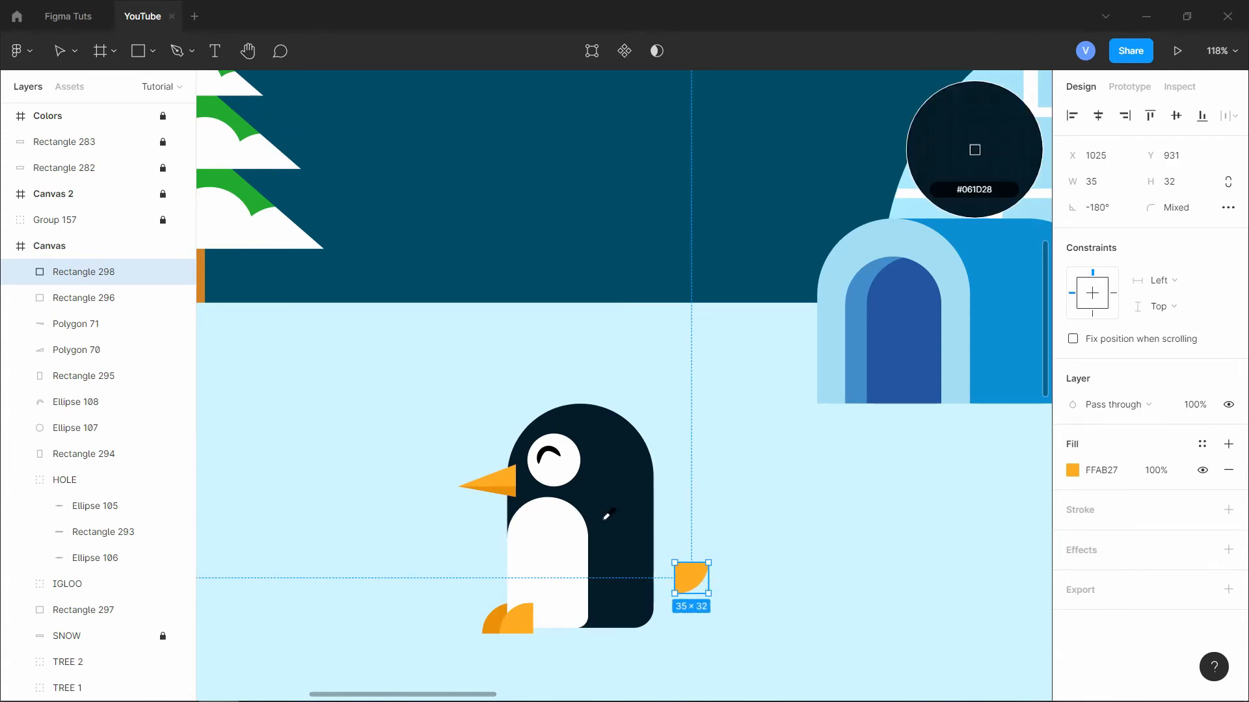
pyautogui.click(604, 519)
pyautogui.moveTo(696, 582); pyautogui.dragTo(679, 590)
pyautogui.click(708, 533)
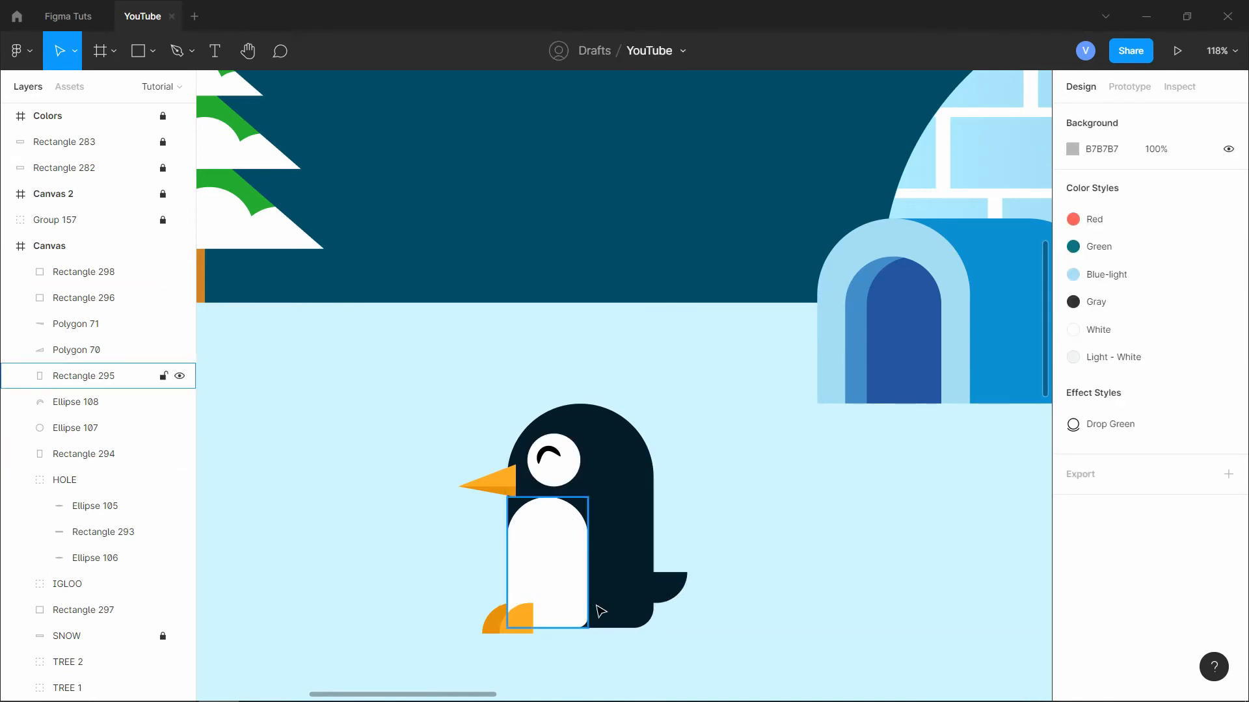
# - Duplicate the tail to the right of the penguin, rotated 90°, and resize the copy to 86 × 41 for a wing
pyautogui.click(673, 585)
pyautogui.moveTo(713, 532); pyautogui.dragTo(711, 570)
pyautogui.hotkey('ctrl', 'z')
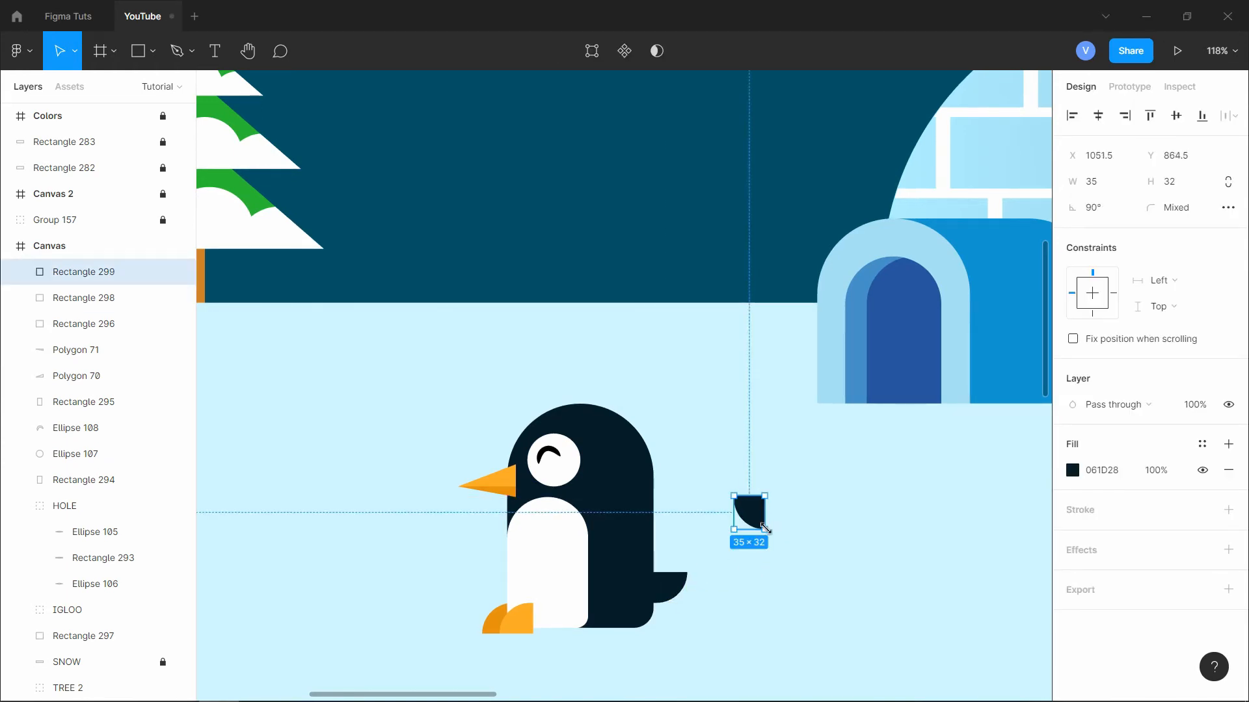
pyautogui.moveTo(749, 534); pyautogui.dragTo(758, 579)
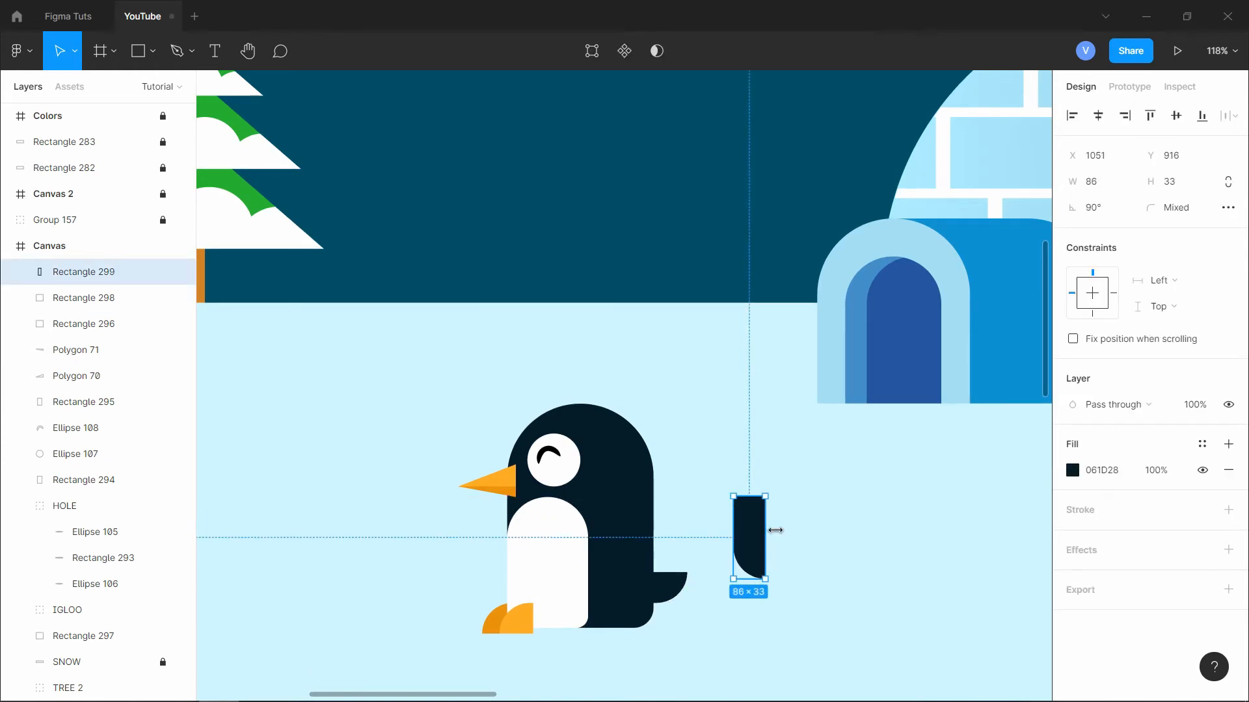
pyautogui.moveTo(776, 530); pyautogui.dragTo(782, 530)
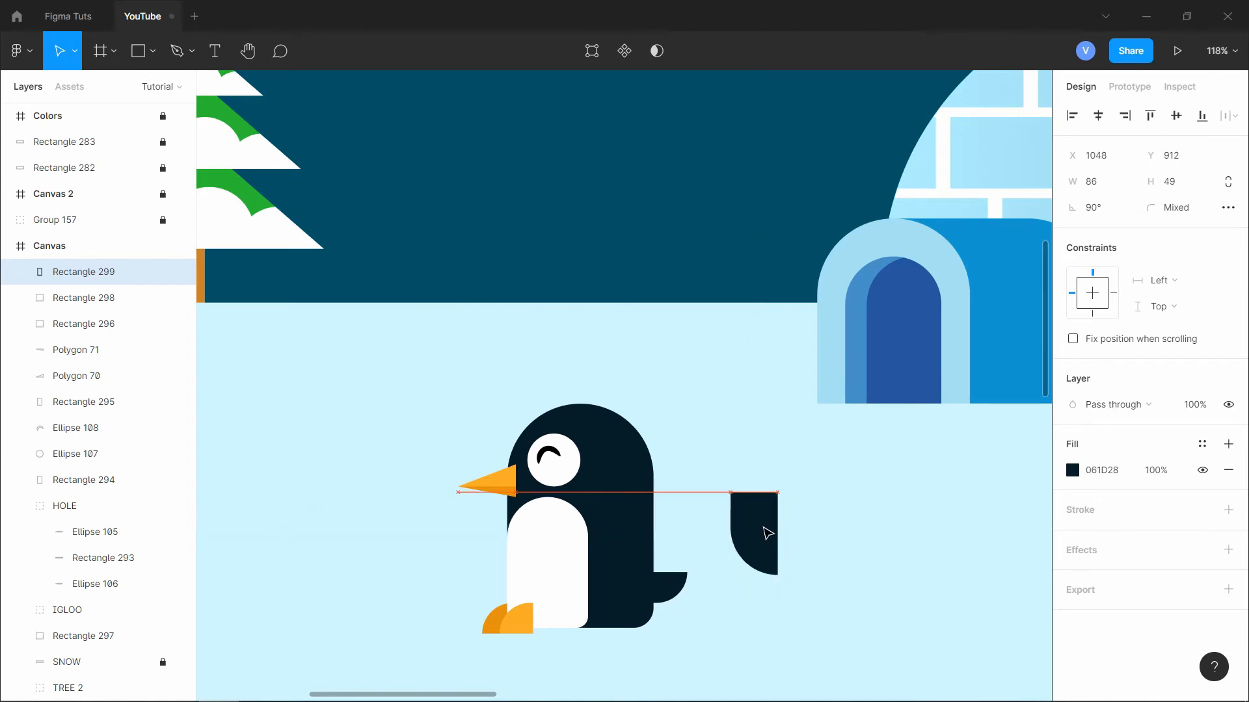
pyautogui.moveTo(735, 552); pyautogui.dragTo(739, 551)
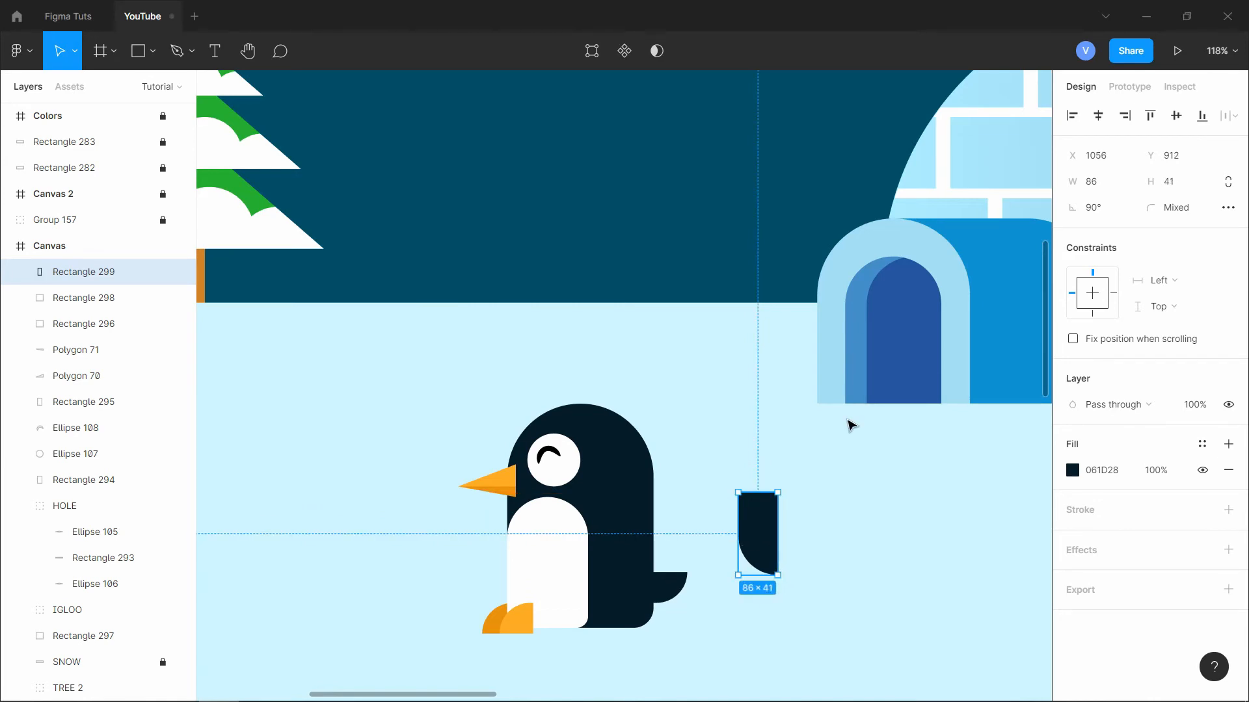
# - Change the wing shape's fill from solid to a linear gradient
pyautogui.click(1073, 472)
pyautogui.click(895, 279)
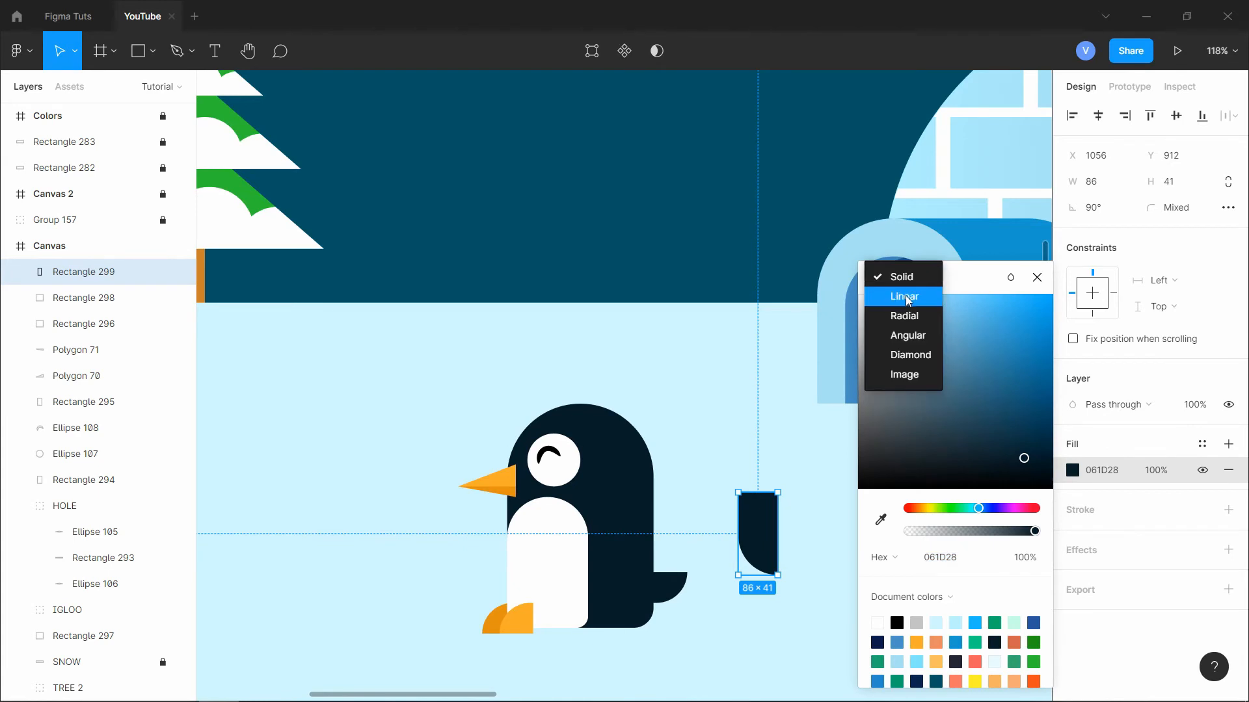
pyautogui.click(908, 298)
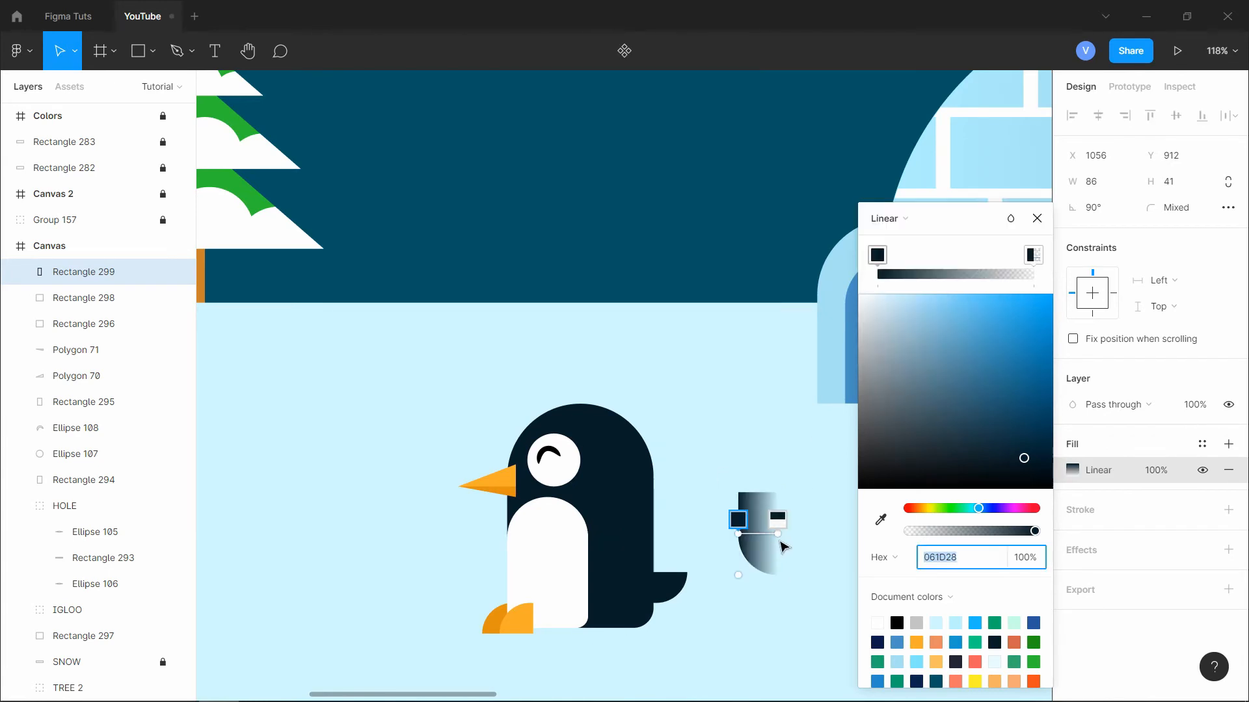
# - Orient the wing's linear gradient vertically, keeping the dark end at the top, and colour its bottom stop 1D91C9
pyautogui.moveTo(780, 534); pyautogui.dragTo(737, 581)
pyautogui.moveTo(738, 528); pyautogui.dragTo(738, 493)
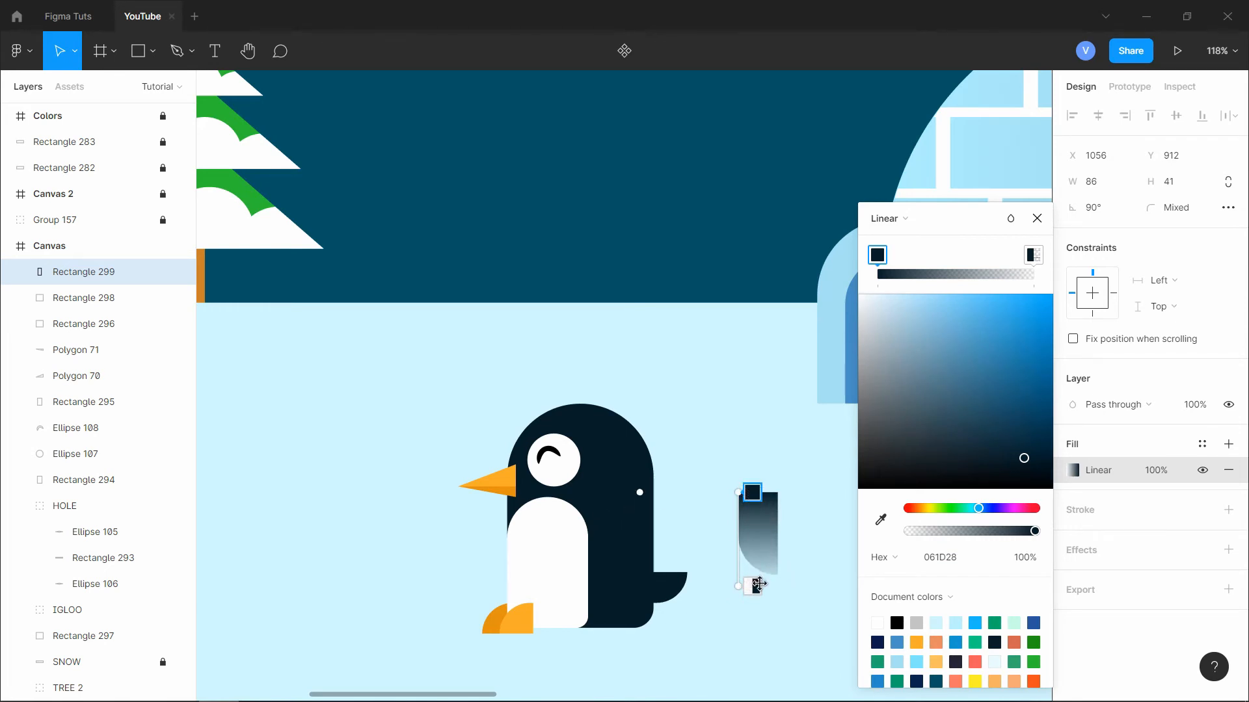
pyautogui.click(756, 584)
pyautogui.moveTo(1021, 350); pyautogui.dragTo(1026, 342)
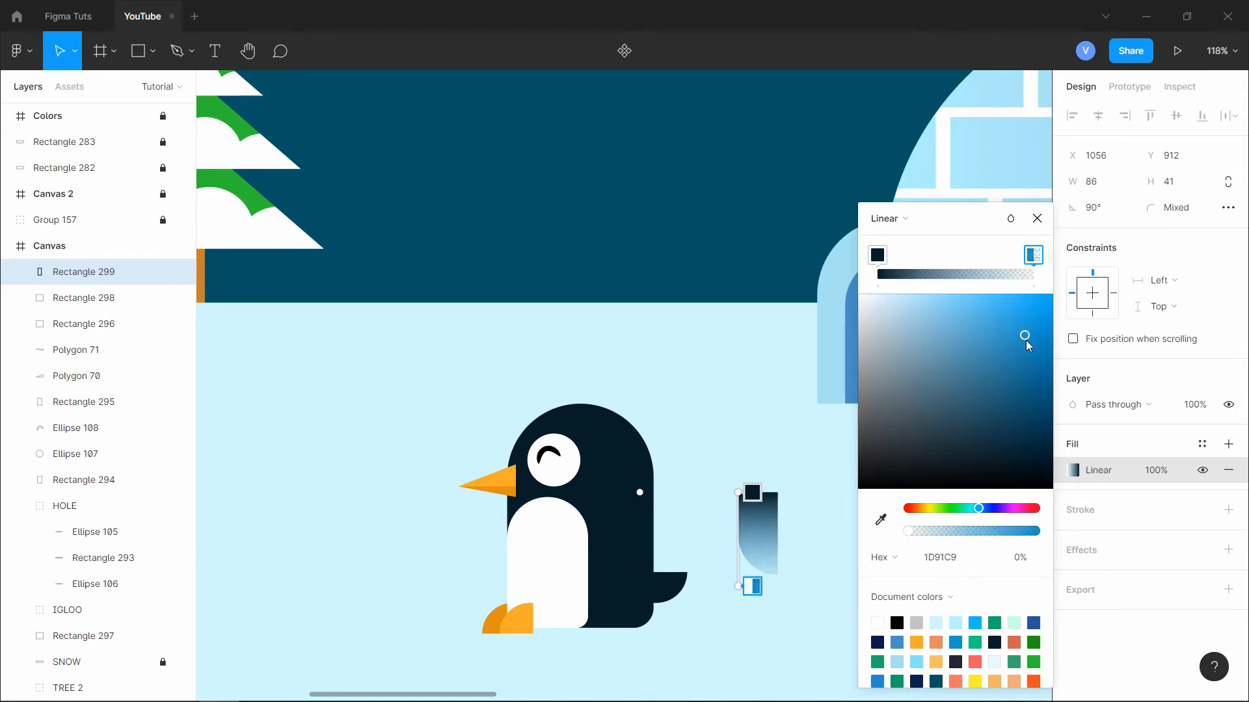
pyautogui.click(1036, 218)
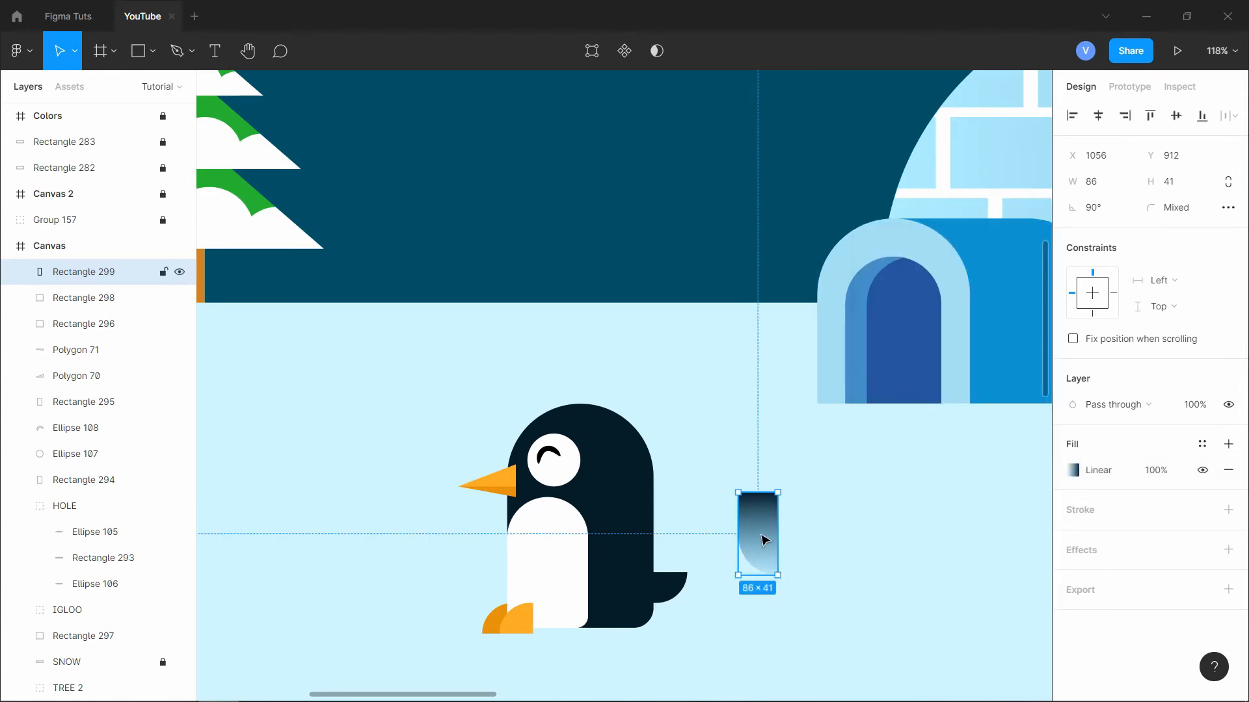
# - Place the wing on the penguin's body beside the belly and set its blue gradient stop's opacity to 100%
pyautogui.moveTo(759, 538); pyautogui.dragTo(611, 553)
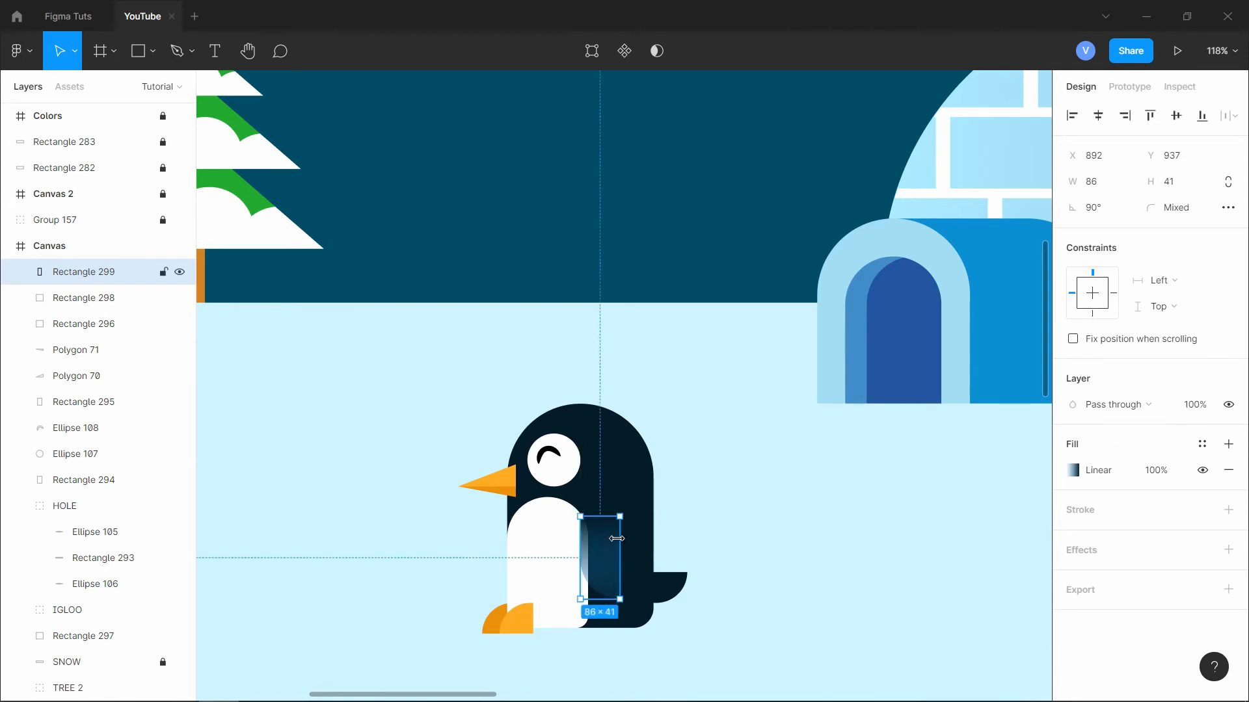
pyautogui.click(1077, 471)
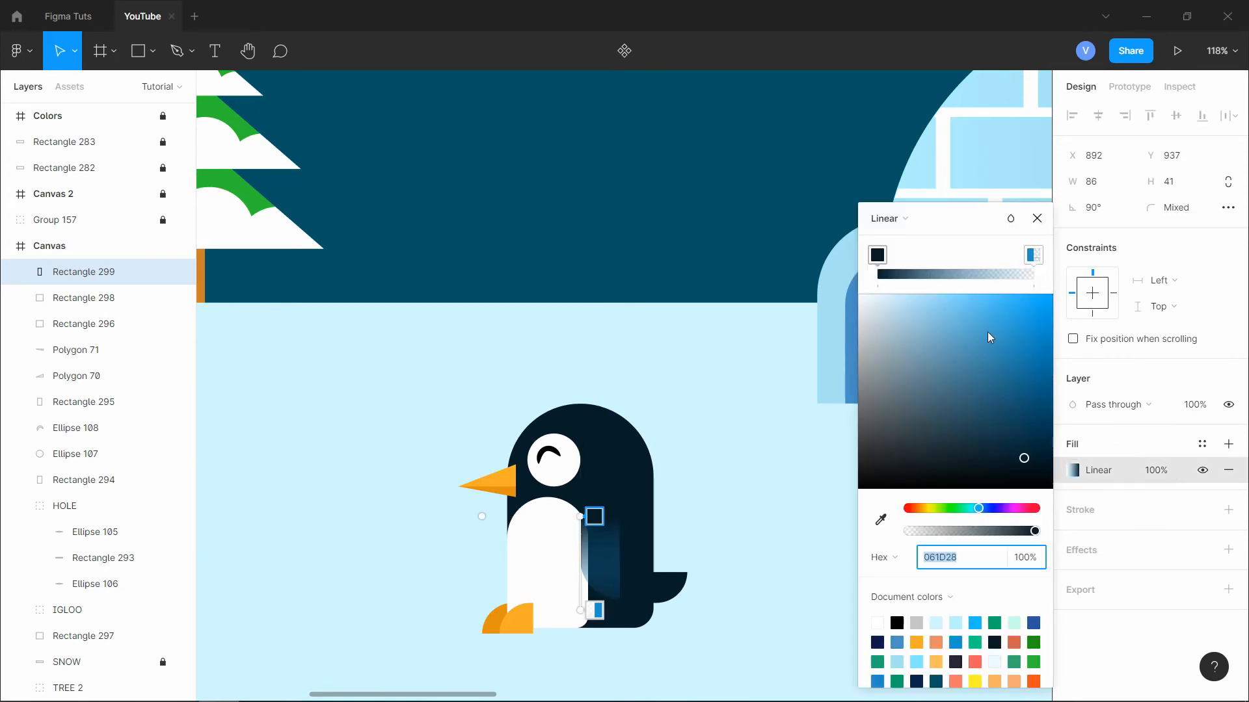
pyautogui.click(1034, 255)
pyautogui.click(1025, 557)
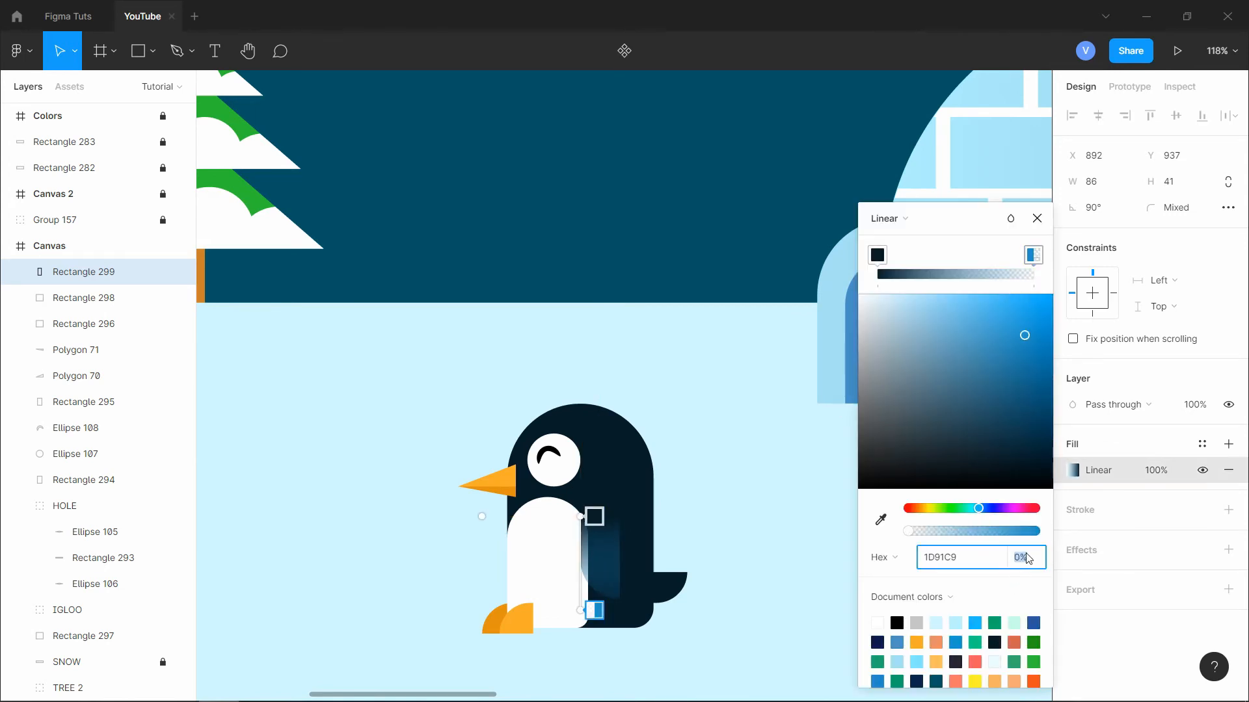
pyautogui.write('100')
pyautogui.press('Return')
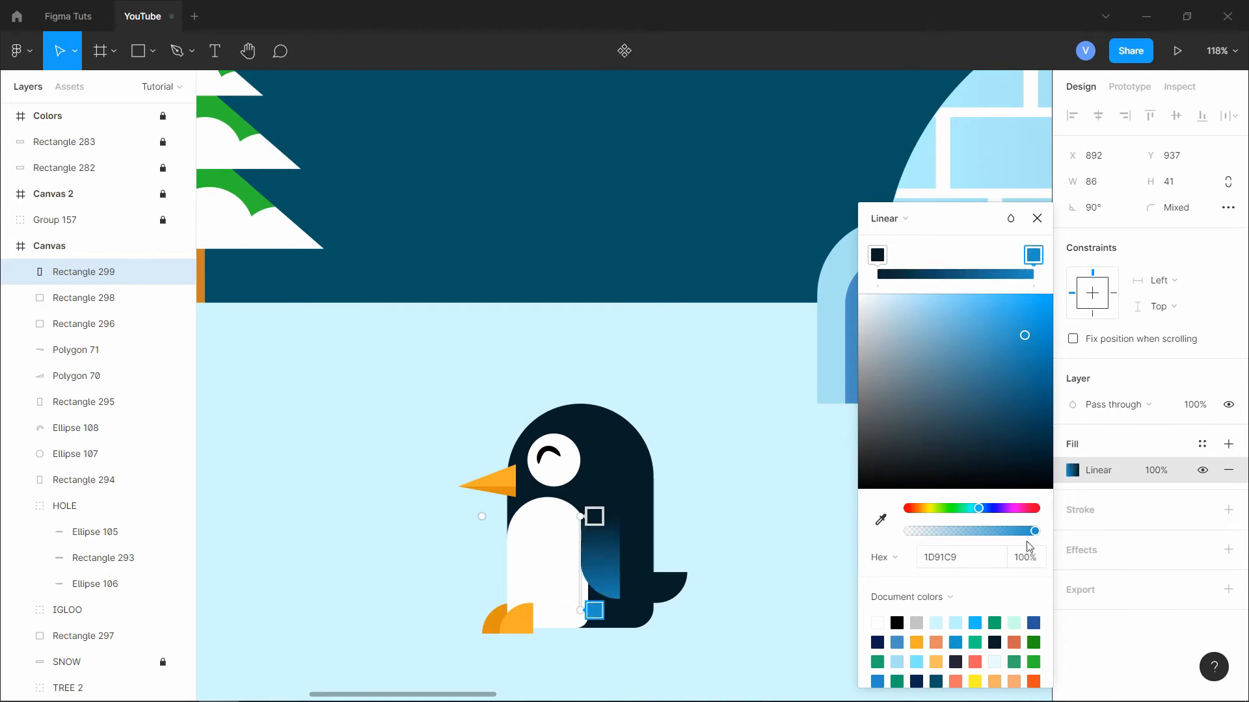
pyautogui.click(1037, 218)
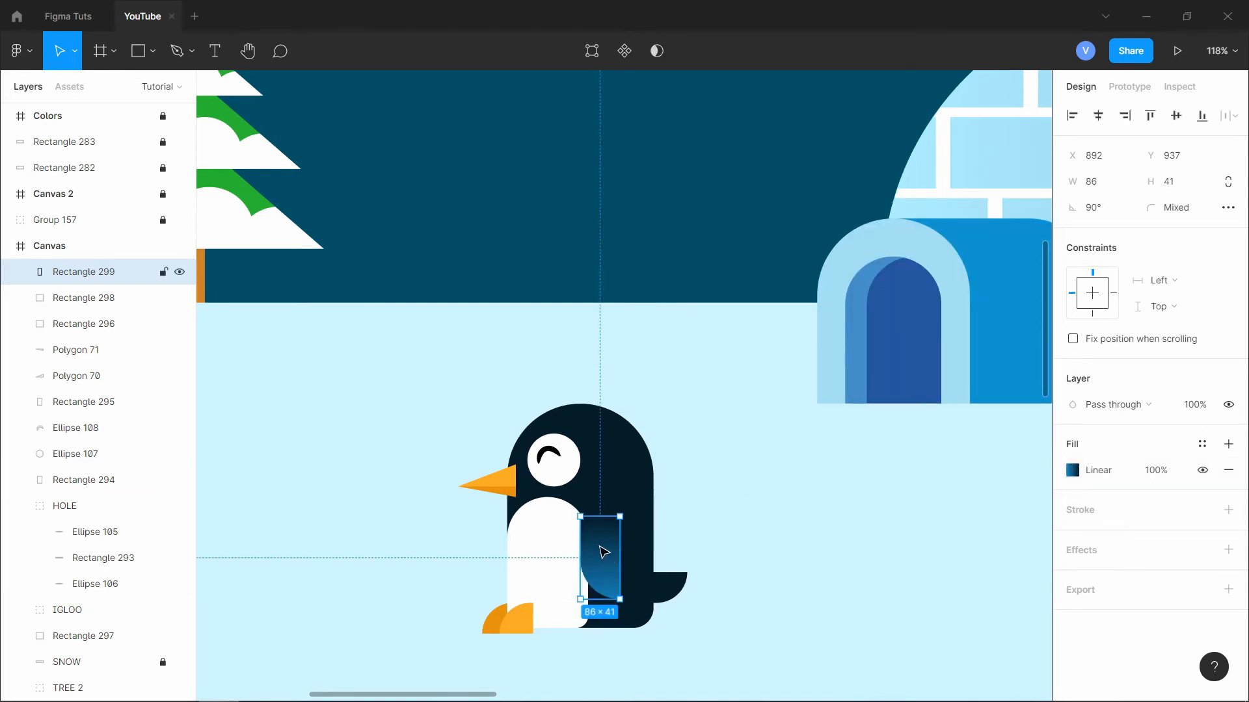
# - Nudge the wing up 5 px on the penguin's body
pyautogui.press('Up')
pyautogui.press('Up')
pyautogui.press('Up')
pyautogui.press('Up')
pyautogui.press('Up')
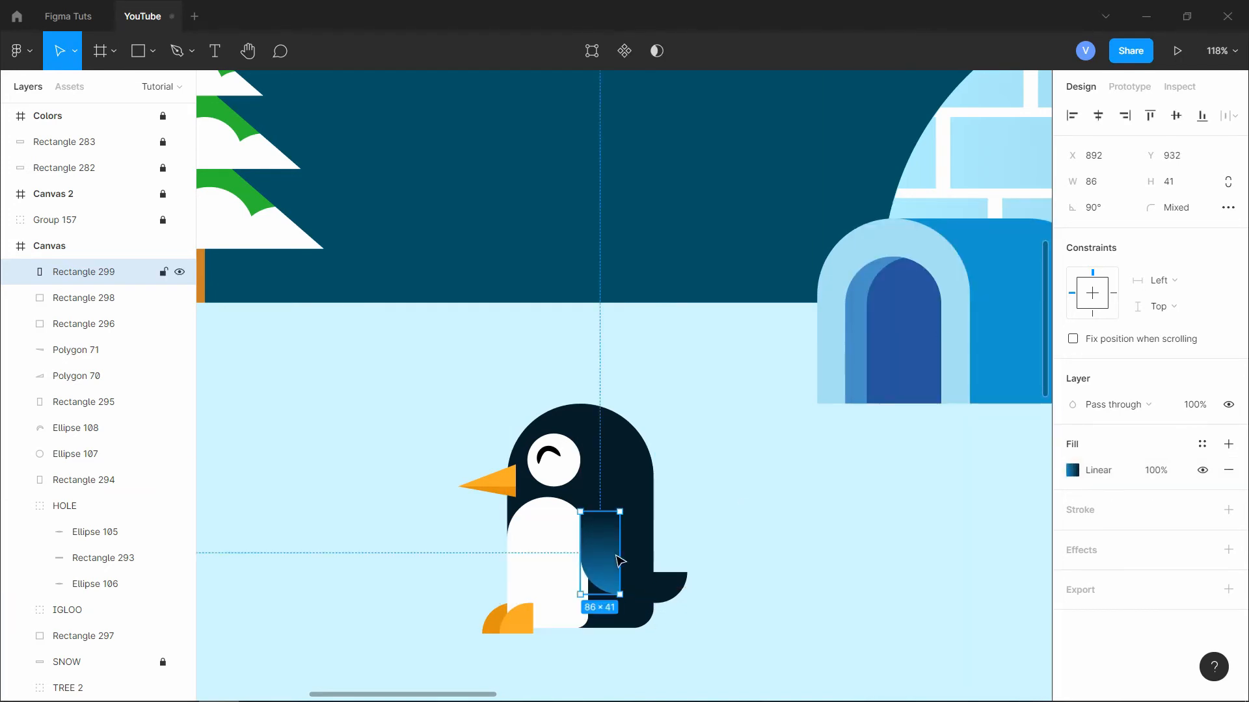
# - Shrink the penguin's white belly, shift the wing toward it and tilt the wing to about 78.55°
pyautogui.press('Escape')
pyautogui.click(564, 546)
pyautogui.moveTo(599, 567)
pyautogui.mouseDown()
pyautogui.moveTo(569, 567)
pyautogui.moveTo(608, 571)
pyautogui.moveTo(632, 538)
pyautogui.moveTo(588, 568)
pyautogui.mouseUp()
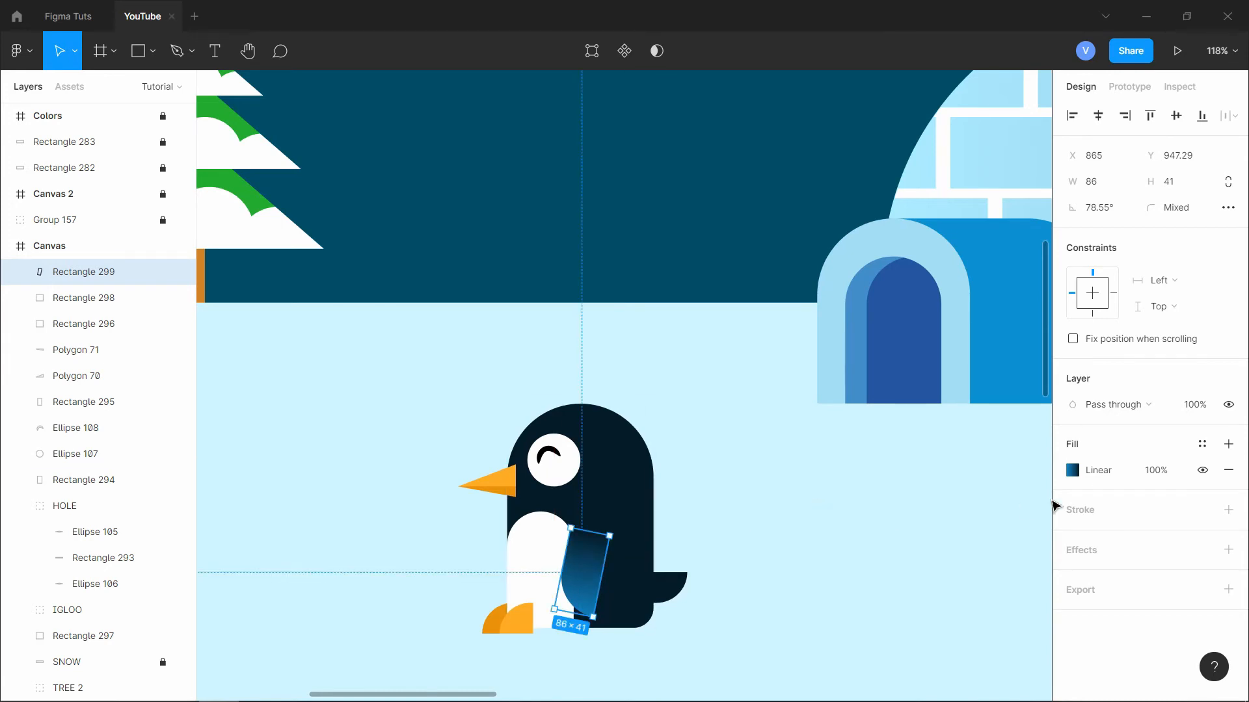
# - Lighten the wing's blue gradient stop to 35ACE5 and rotate the wing to about 87.61°
pyautogui.click(1072, 470)
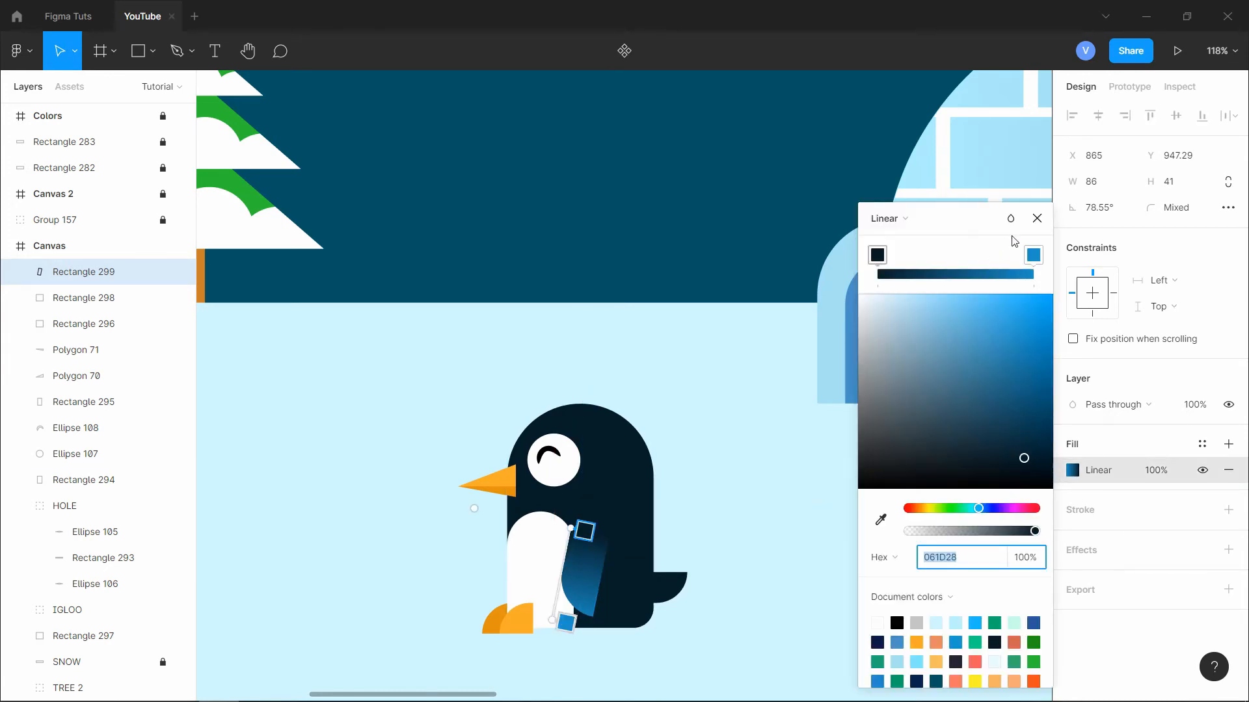
pyautogui.click(1033, 255)
pyautogui.moveTo(1027, 340); pyautogui.dragTo(1005, 328)
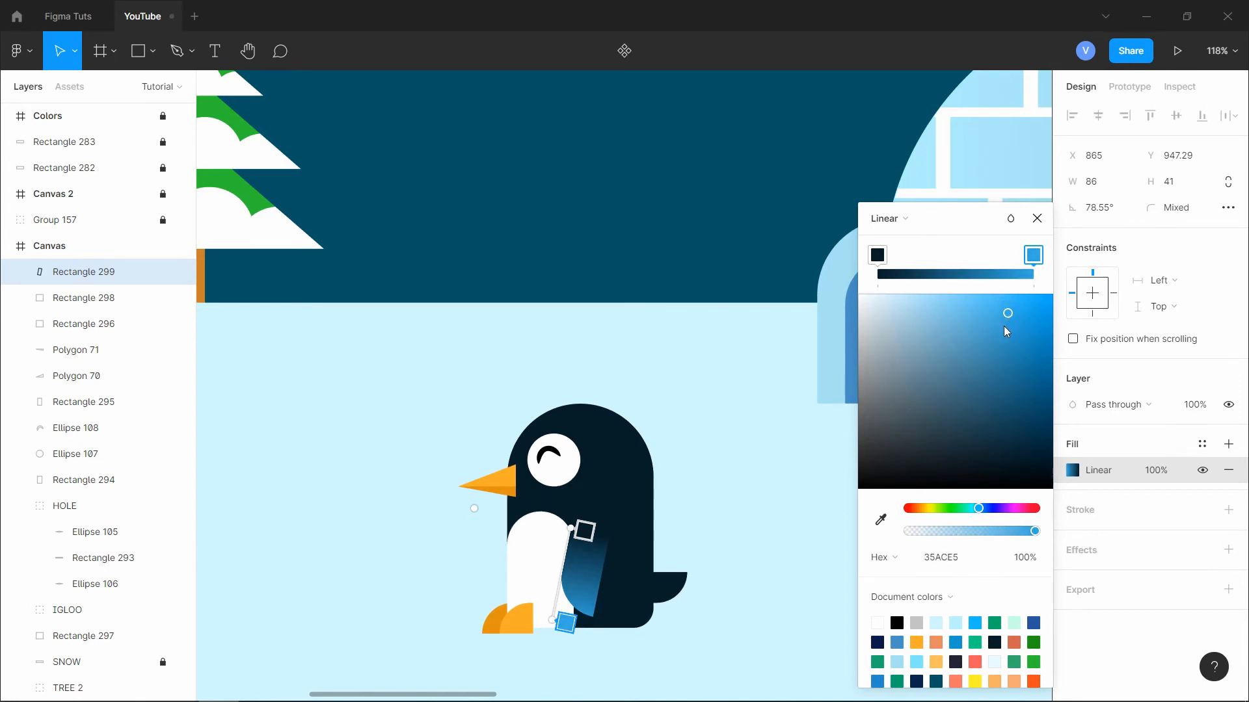
pyautogui.press('Escape')
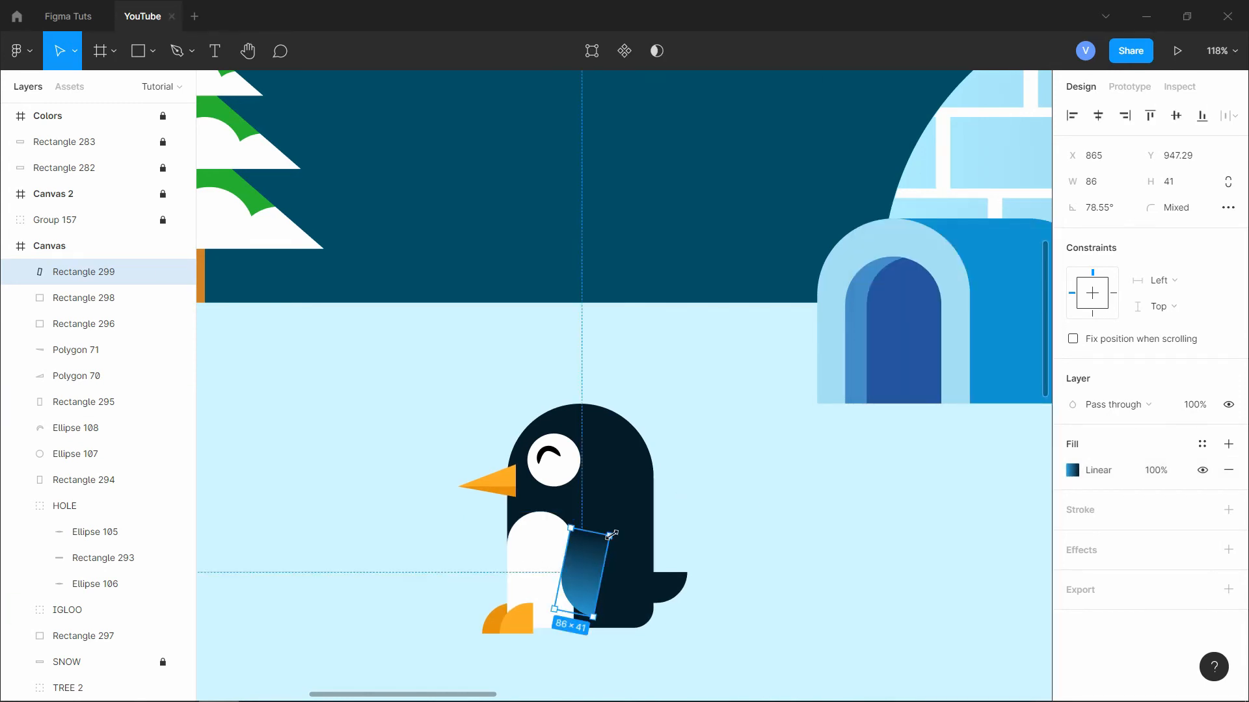
pyautogui.moveTo(616, 532); pyautogui.dragTo(609, 527)
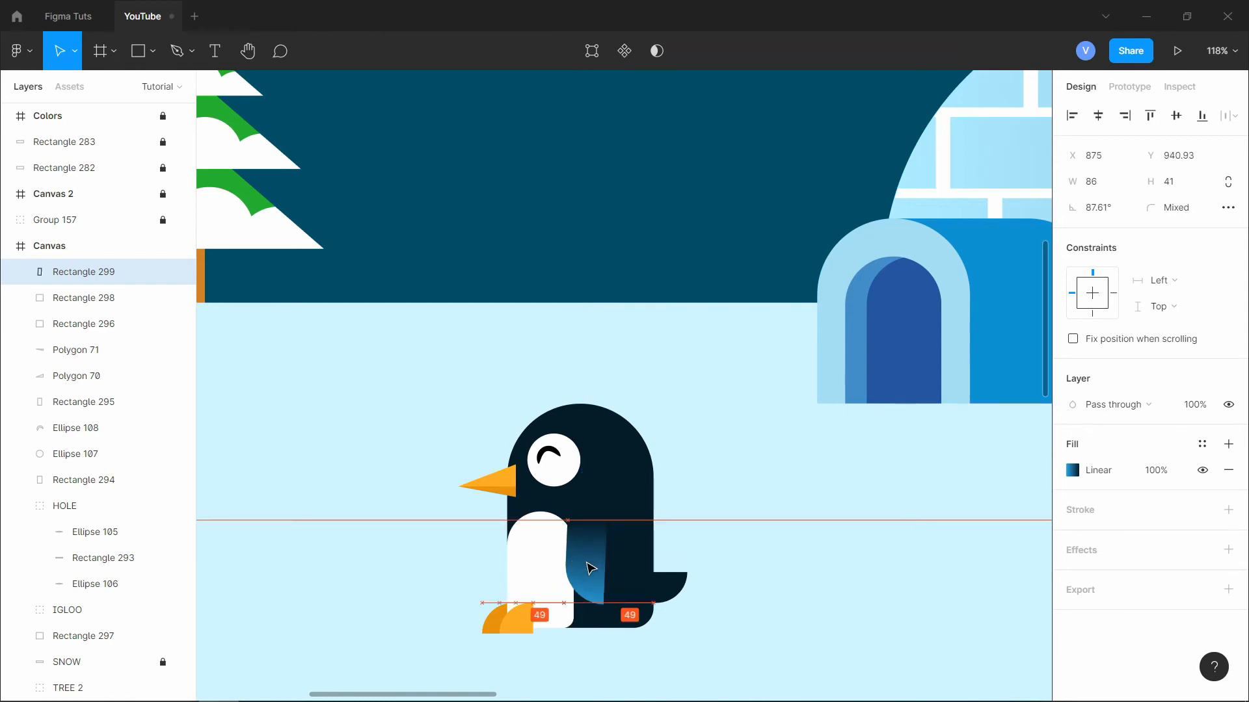
pyautogui.press('Escape')
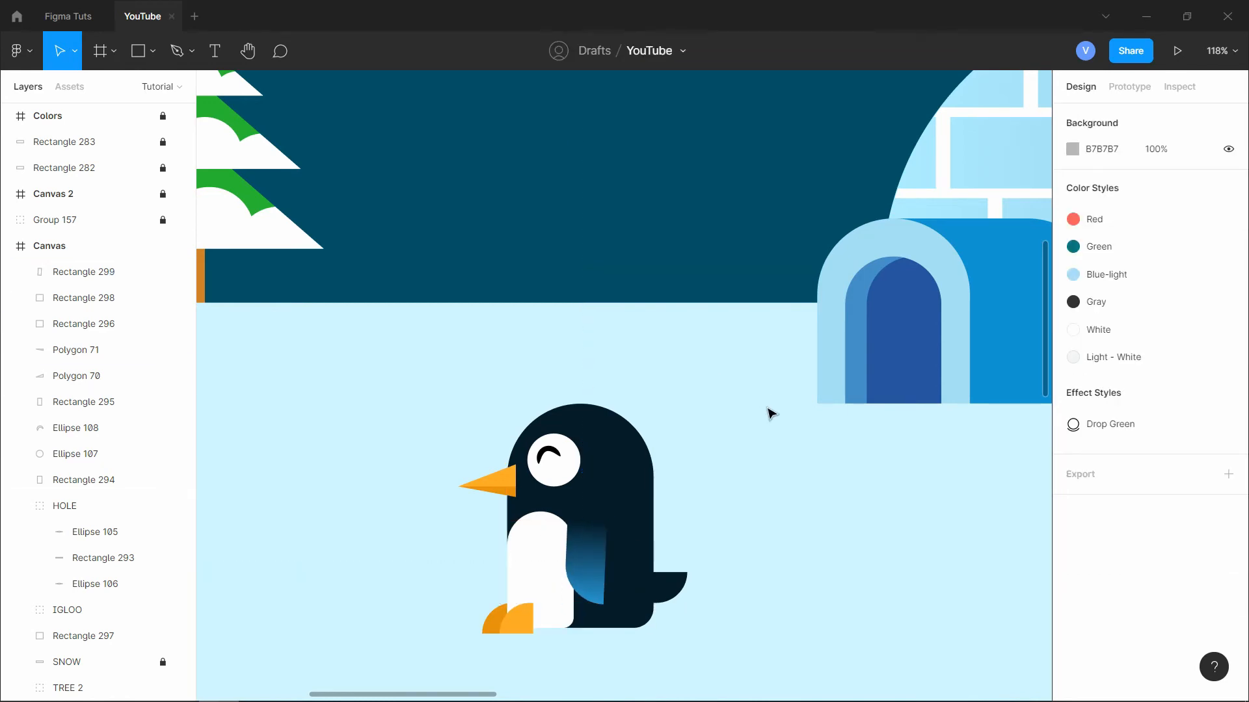
# - Draw a horizontal ellipse about 188 × 87 on the snow in front of the penguin's beak for a fish body
pyautogui.scroll(-3, 745, 496)
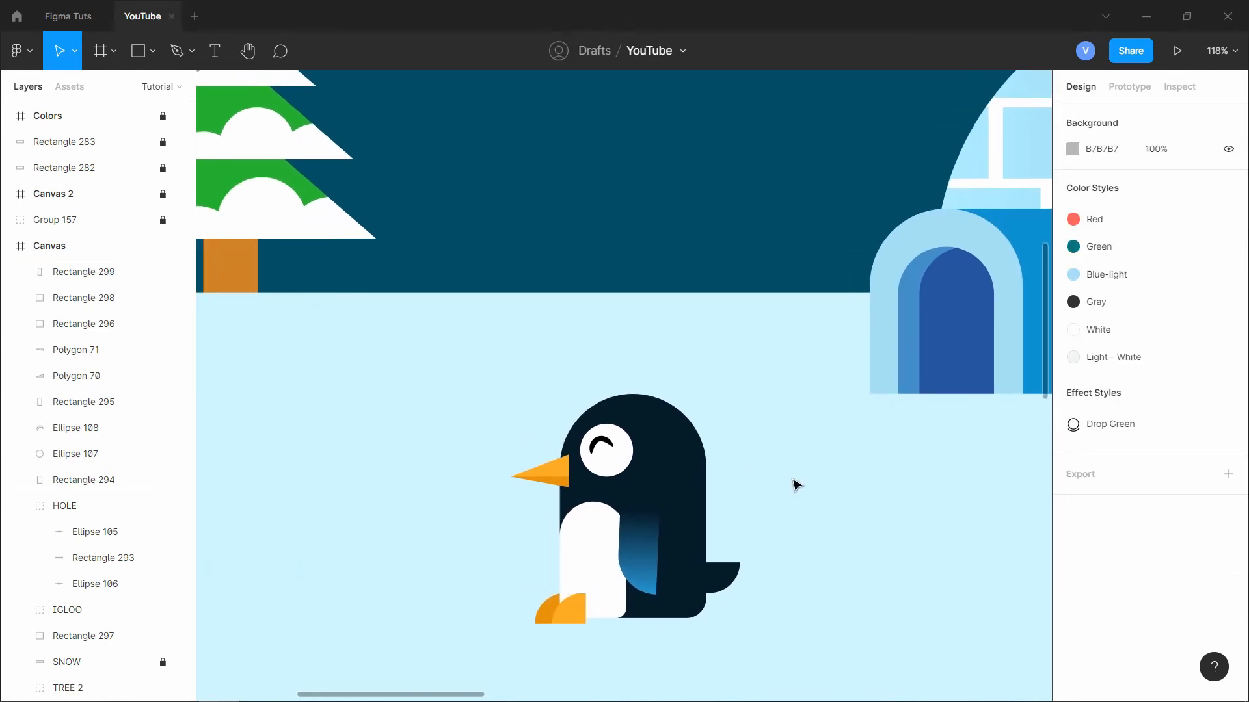
pyautogui.scroll(-3, 799, 484)
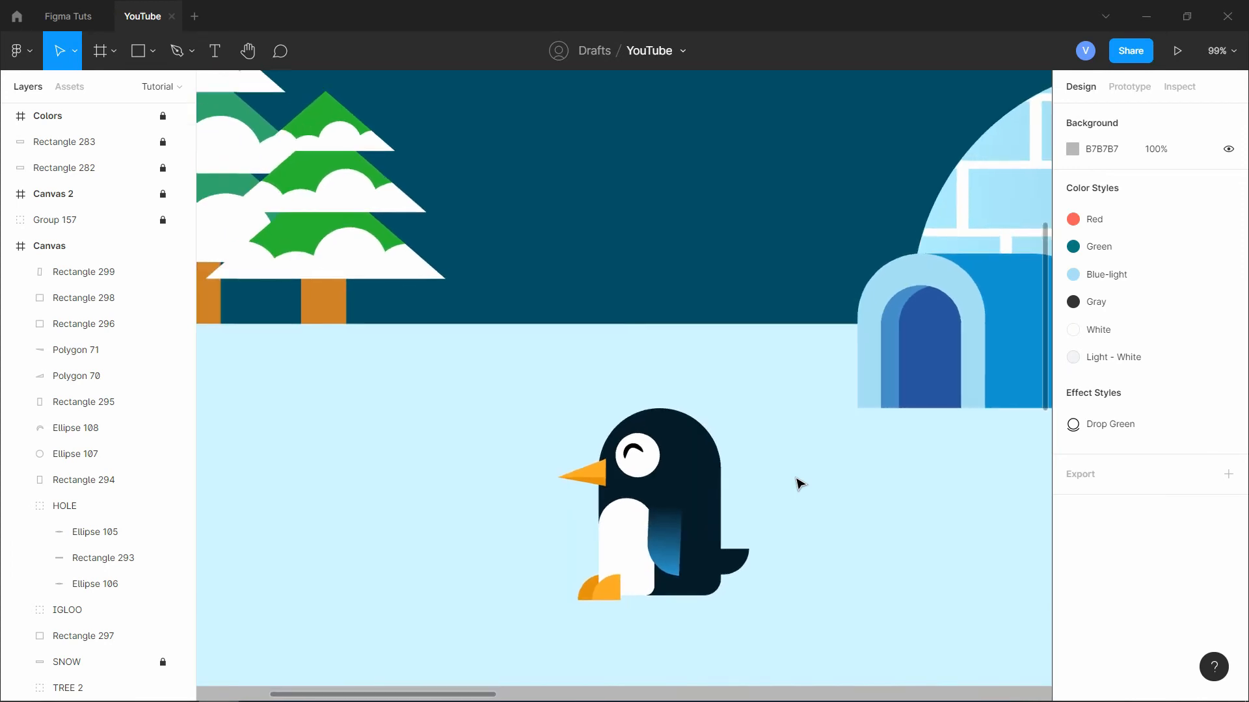
pyautogui.hscroll(-3, 442, 488)
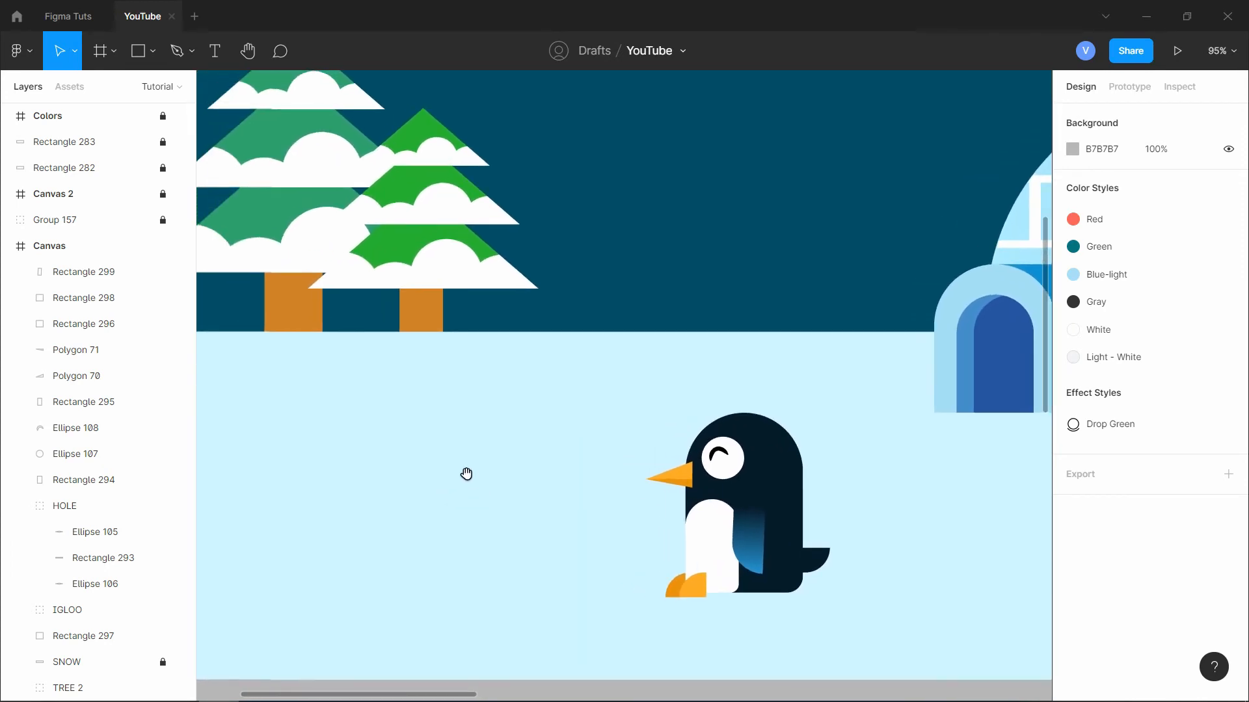
pyautogui.press('o')
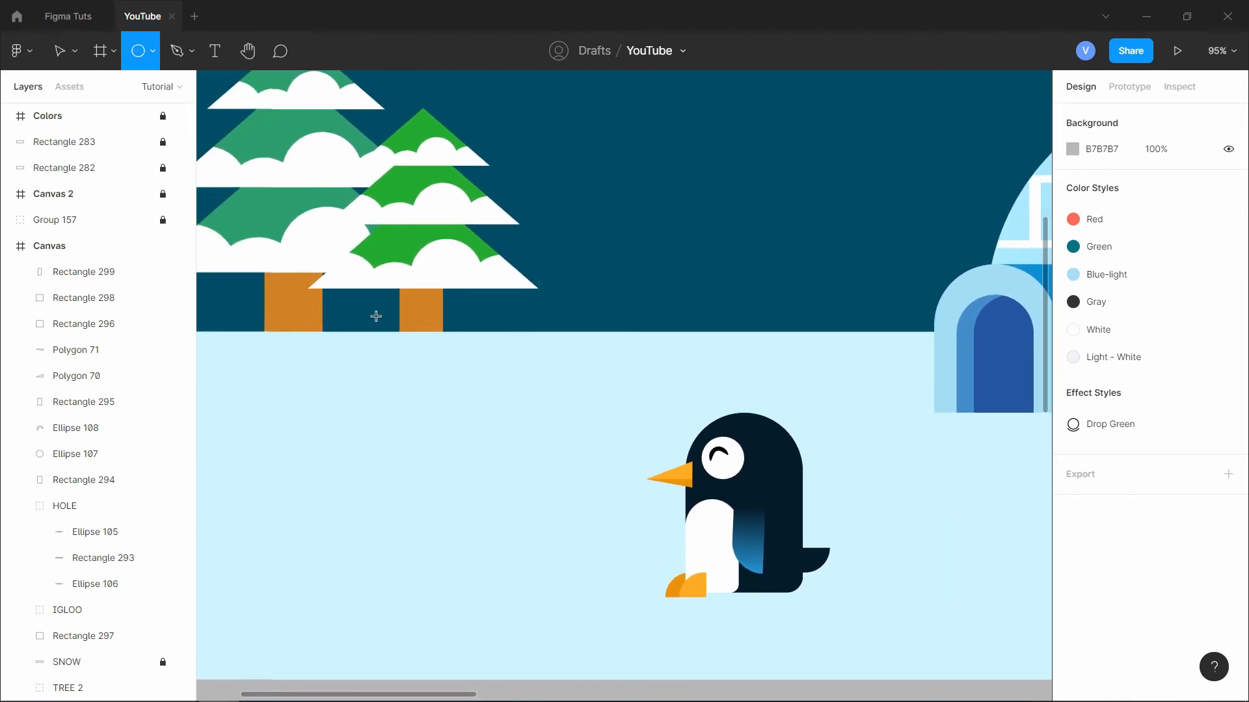
pyautogui.moveTo(426, 439); pyautogui.dragTo(571, 506)
# - Stack three small ellipses about 68 × 31 behind the fish body, tilting the upper one to -15.92° and the lower one the opposite way
pyautogui.moveTo(489, 481); pyautogui.dragTo(354, 482)
pyautogui.moveTo(431, 508); pyautogui.dragTo(406, 502)
pyautogui.click(390, 465)
pyautogui.moveTo(413, 457); pyautogui.dragTo(414, 462)
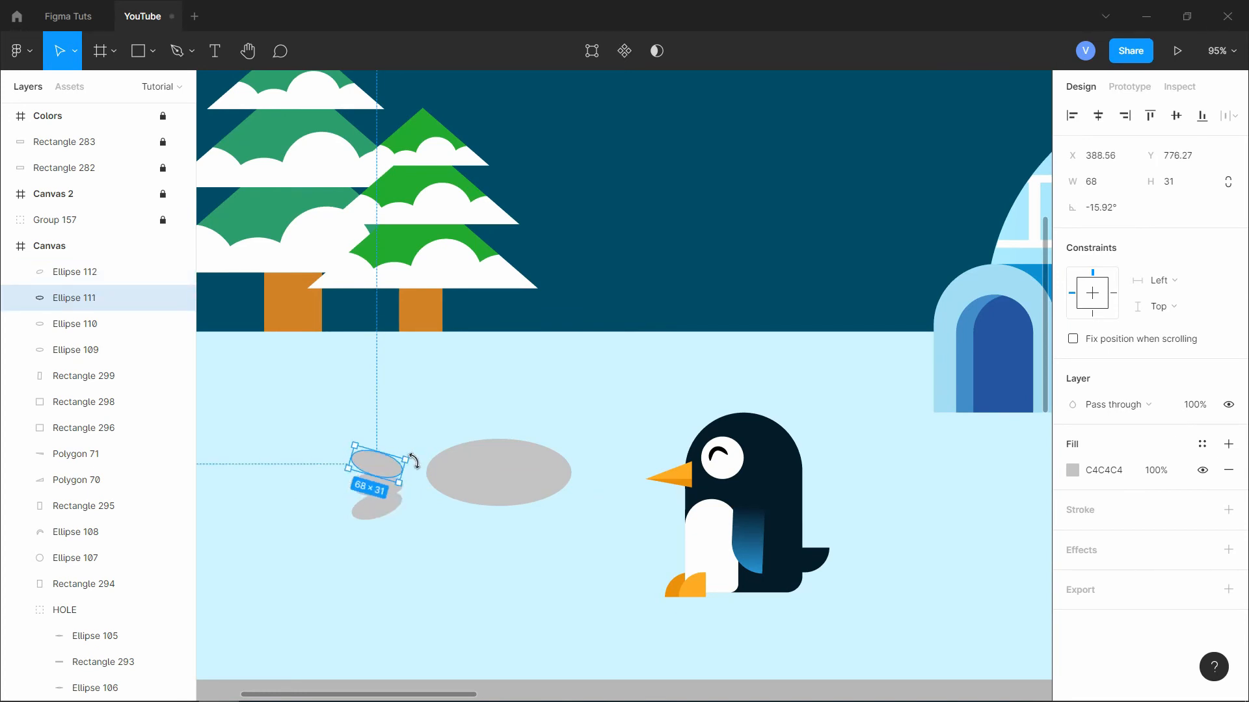
# - Group the three small ellipses and attach the group to the rear of the fish body as a tail
pyautogui.keyDown('shift'); pyautogui.click(385, 506); pyautogui.keyUp('shift')
pyautogui.keyDown('shift'); pyautogui.click(382, 499); pyautogui.keyUp('shift')
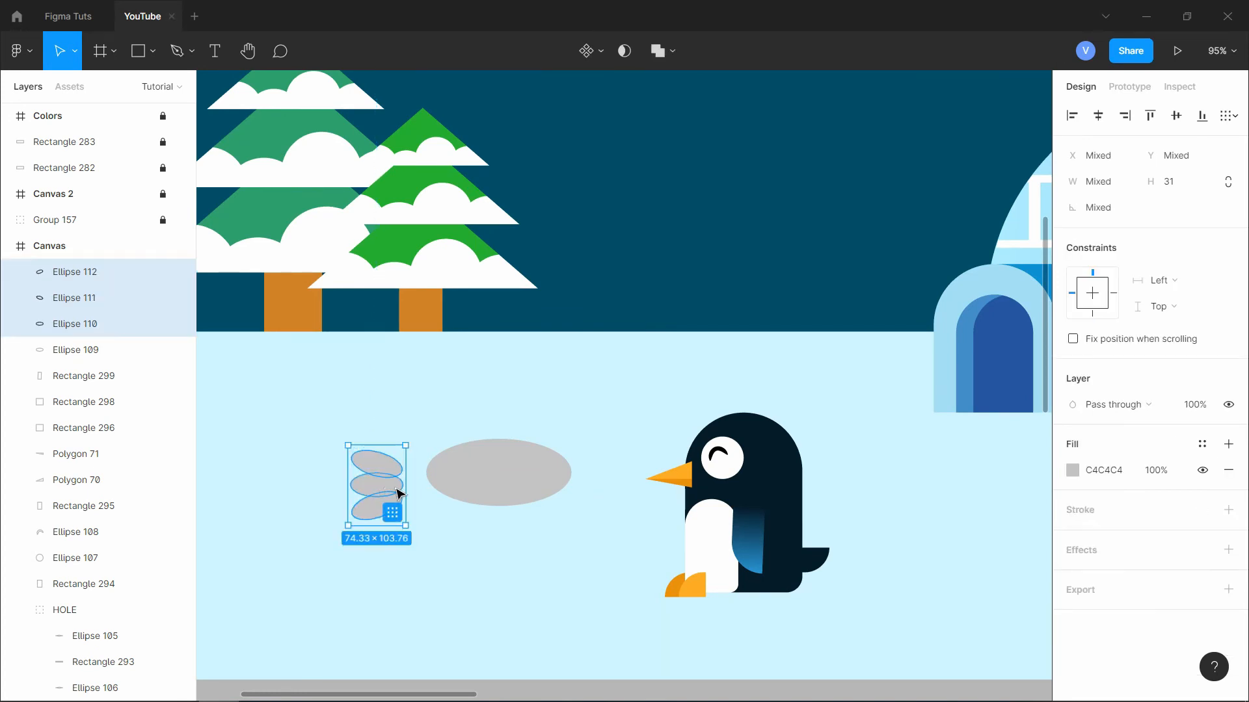
pyautogui.hotkey('ctrl', 'g')
pyautogui.moveTo(379, 483); pyautogui.dragTo(419, 480)
# - Fill the fish body and tail with the medium blue 4891C6 sampled from the igloo doorway
pyautogui.keyDown('shift'); pyautogui.click(488, 474); pyautogui.keyUp('shift')
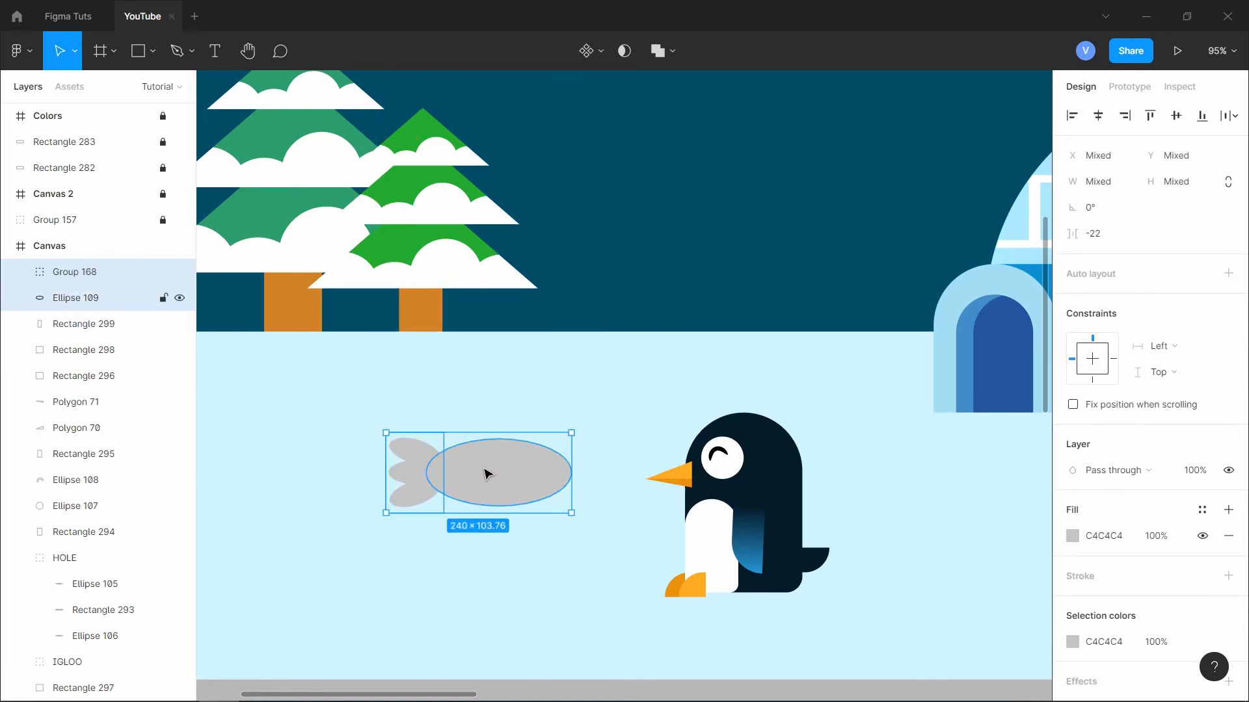
pyautogui.press('i')
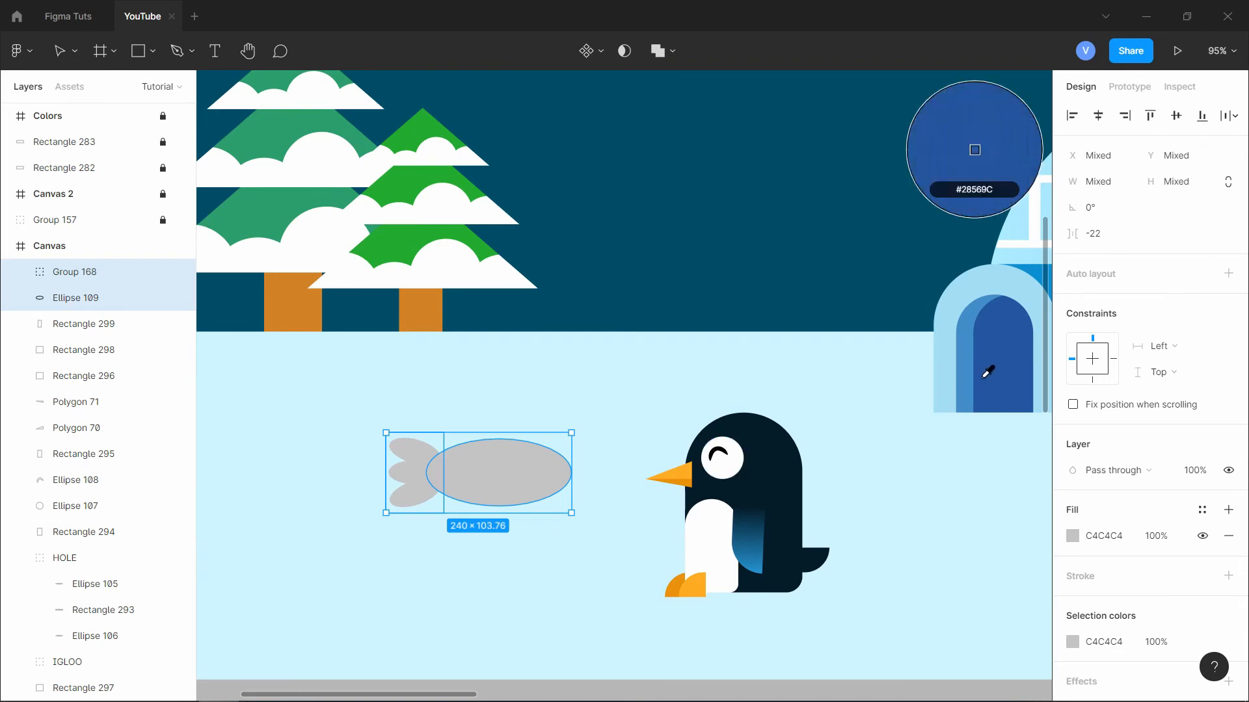
pyautogui.click(971, 372)
pyautogui.click(611, 415)
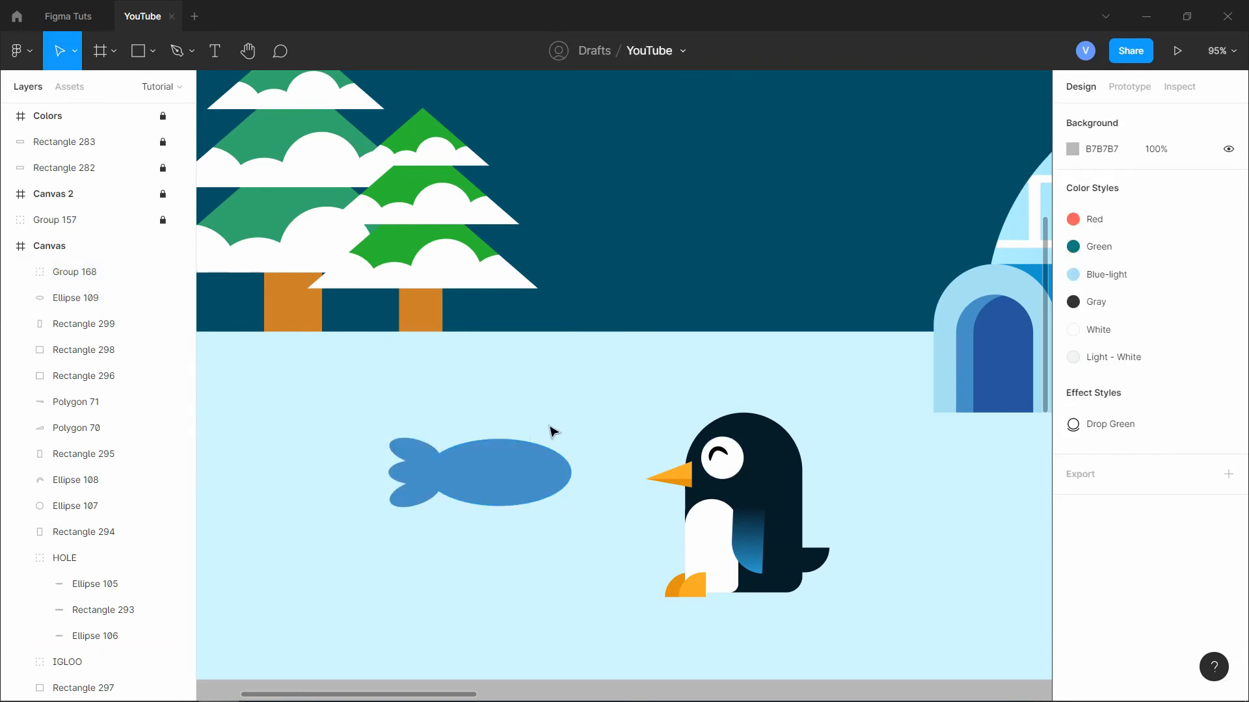
# - Bend the fish body into an arch about 188 × 95.61 by raising its top and bottom anchor points
pyautogui.click(498, 474)
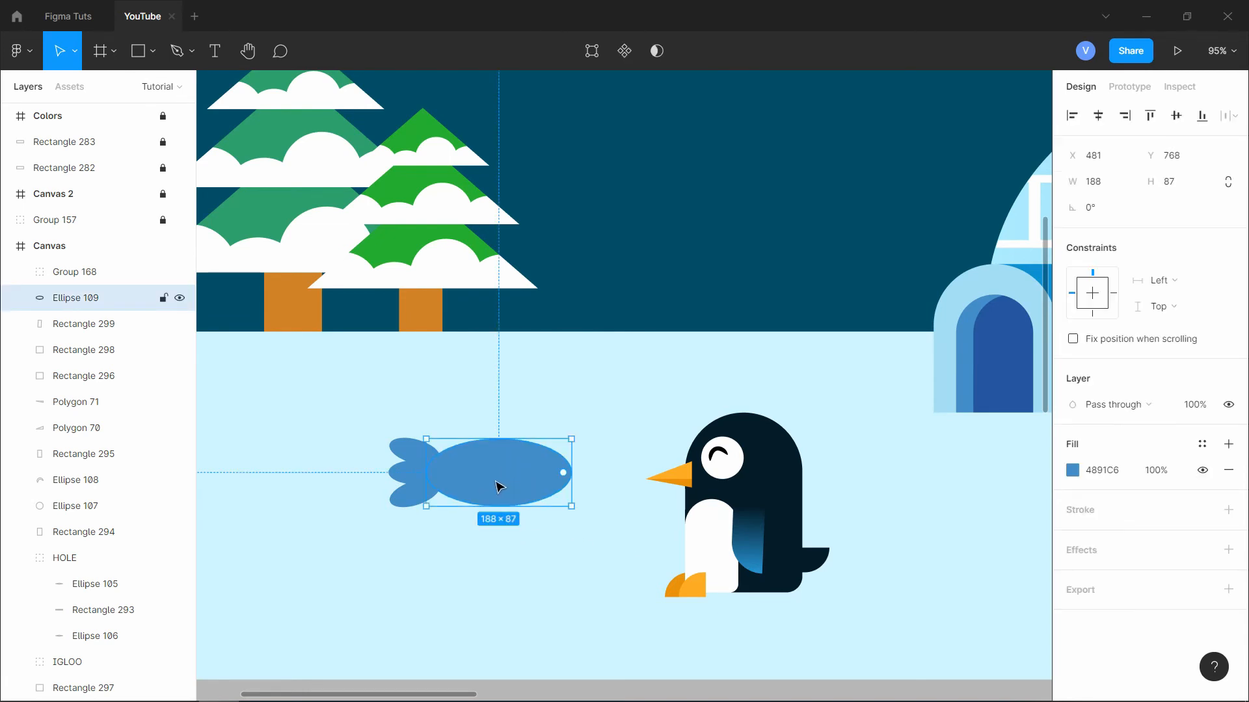
pyautogui.doubleClick(498, 487)
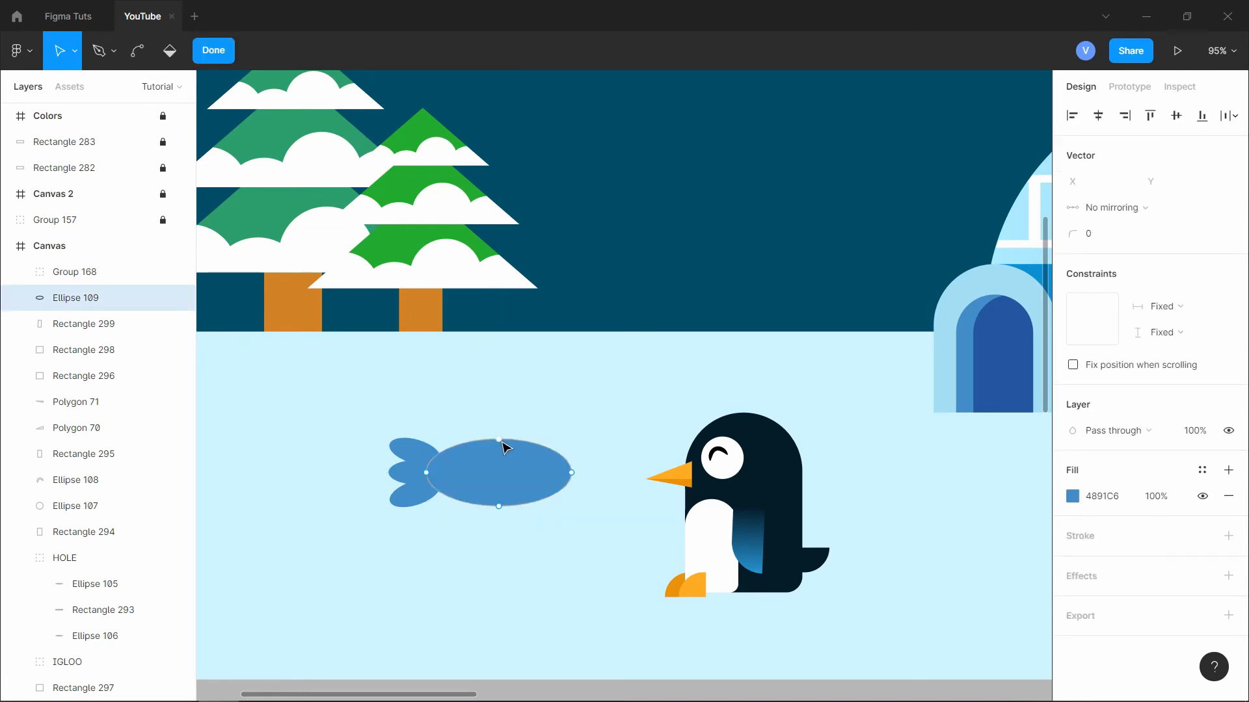
pyautogui.hotkey('ctrl', 'a')
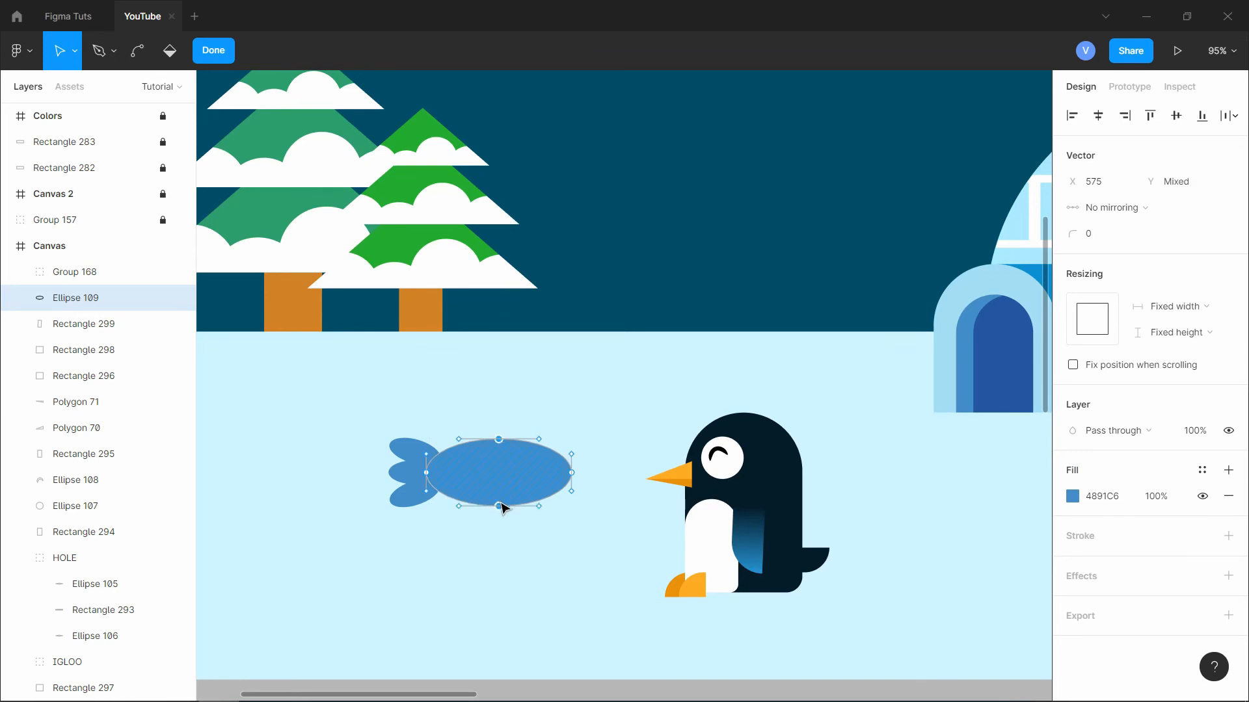
pyautogui.moveTo(501, 507); pyautogui.dragTo(501, 453)
pyautogui.moveTo(502, 393)
pyautogui.mouseDown()
pyautogui.moveTo(501, 424)
pyautogui.moveTo(501, 406)
pyautogui.mouseUp()
pyautogui.click(458, 530)
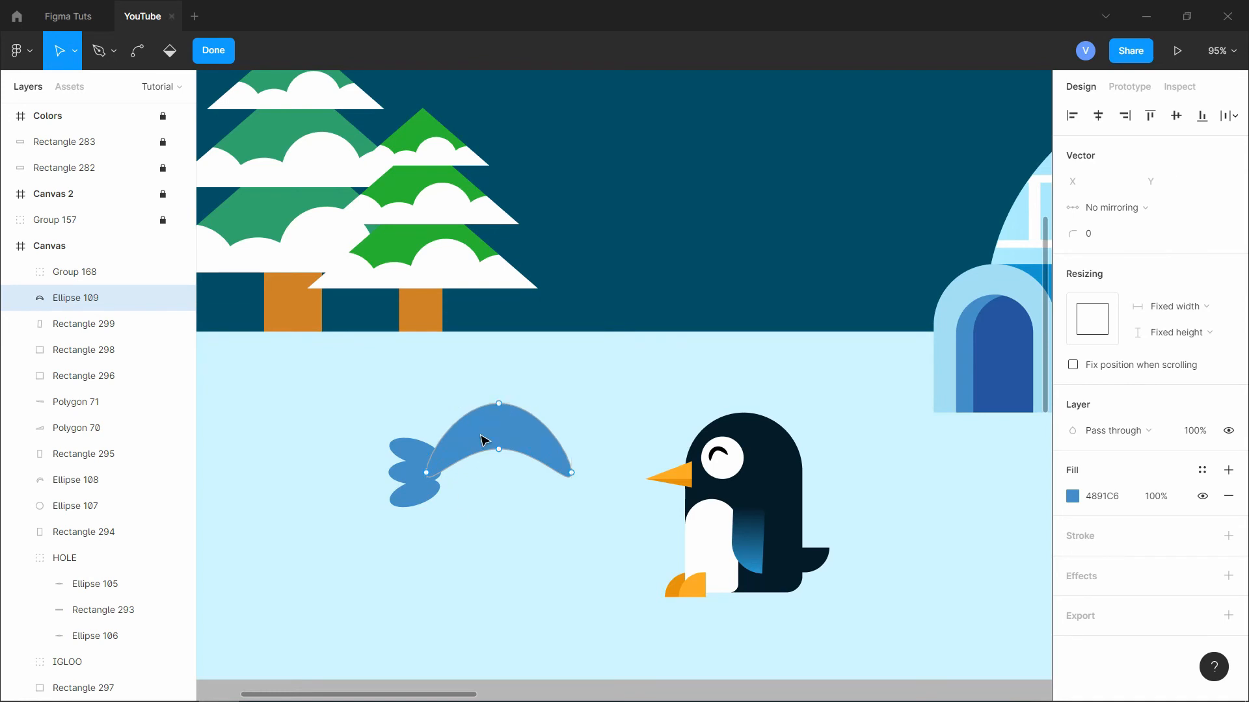
pyautogui.click(218, 50)
# - Shrink and angle the tail group to follow the arched body, rotating its lower fin to 71.74° and its upper fin to -1.69°
pyautogui.click(415, 473)
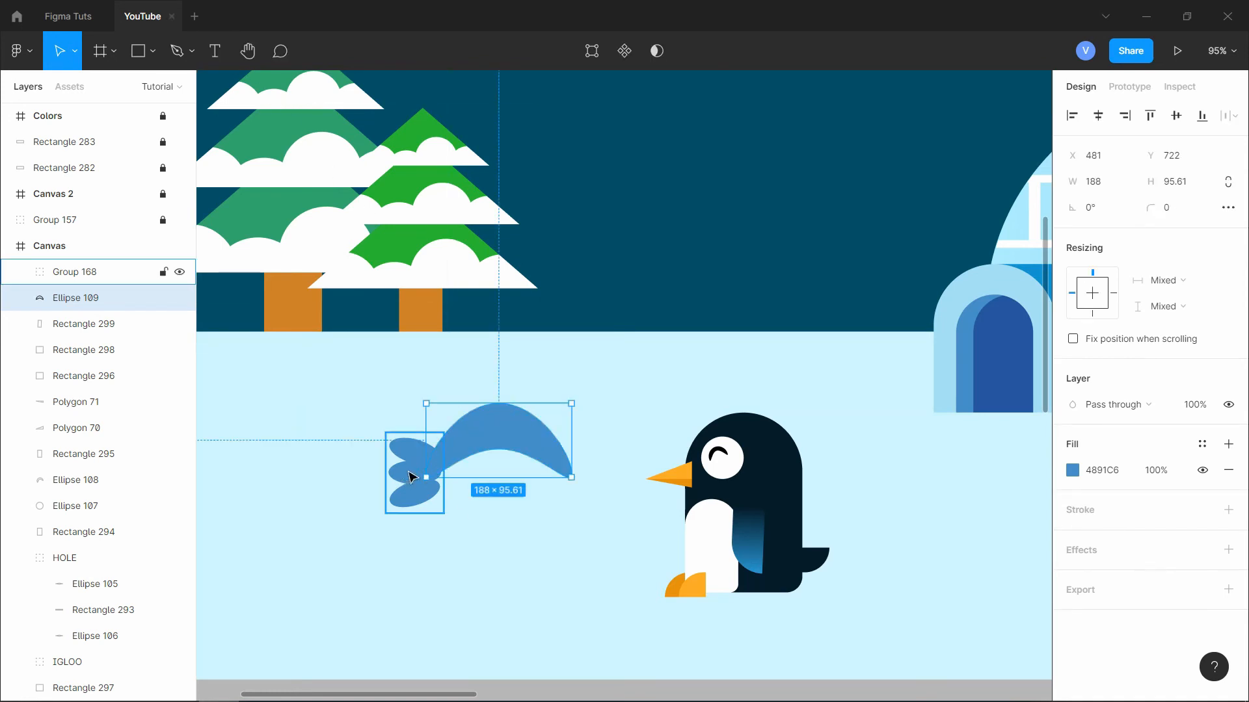
pyautogui.moveTo(450, 519); pyautogui.dragTo(446, 485)
pyautogui.doubleClick(439, 496)
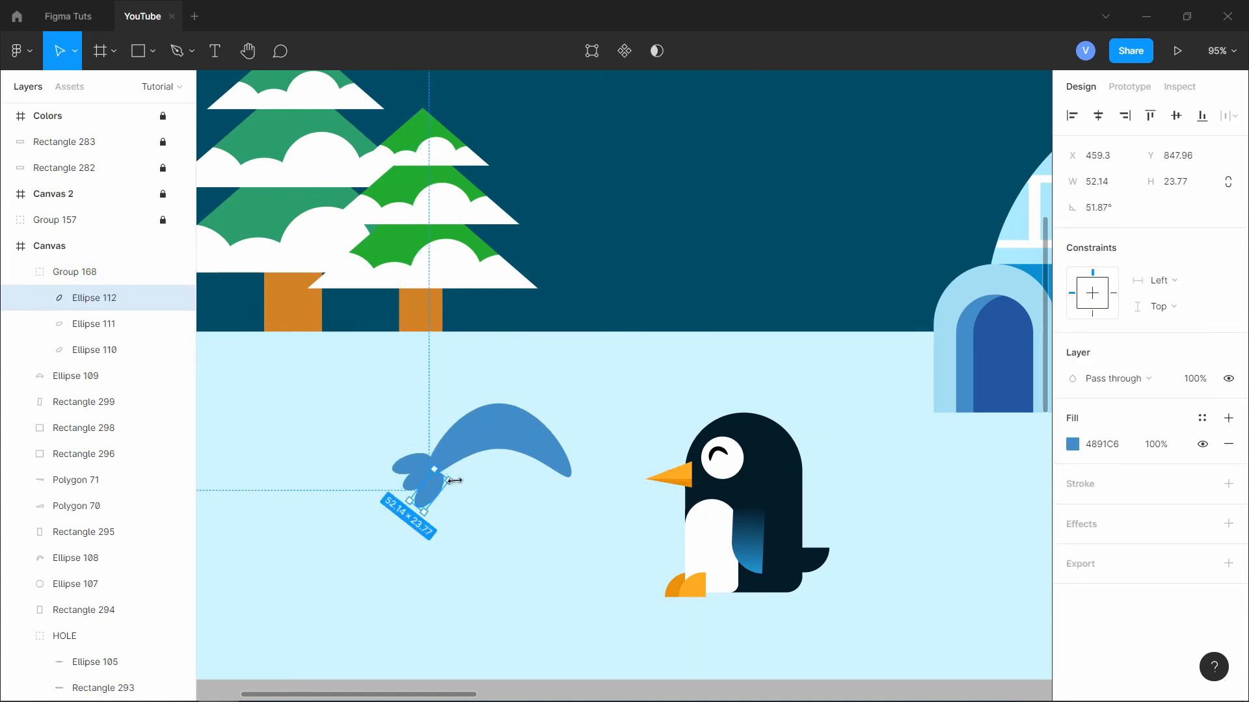
pyautogui.moveTo(460, 482); pyautogui.dragTo(459, 472)
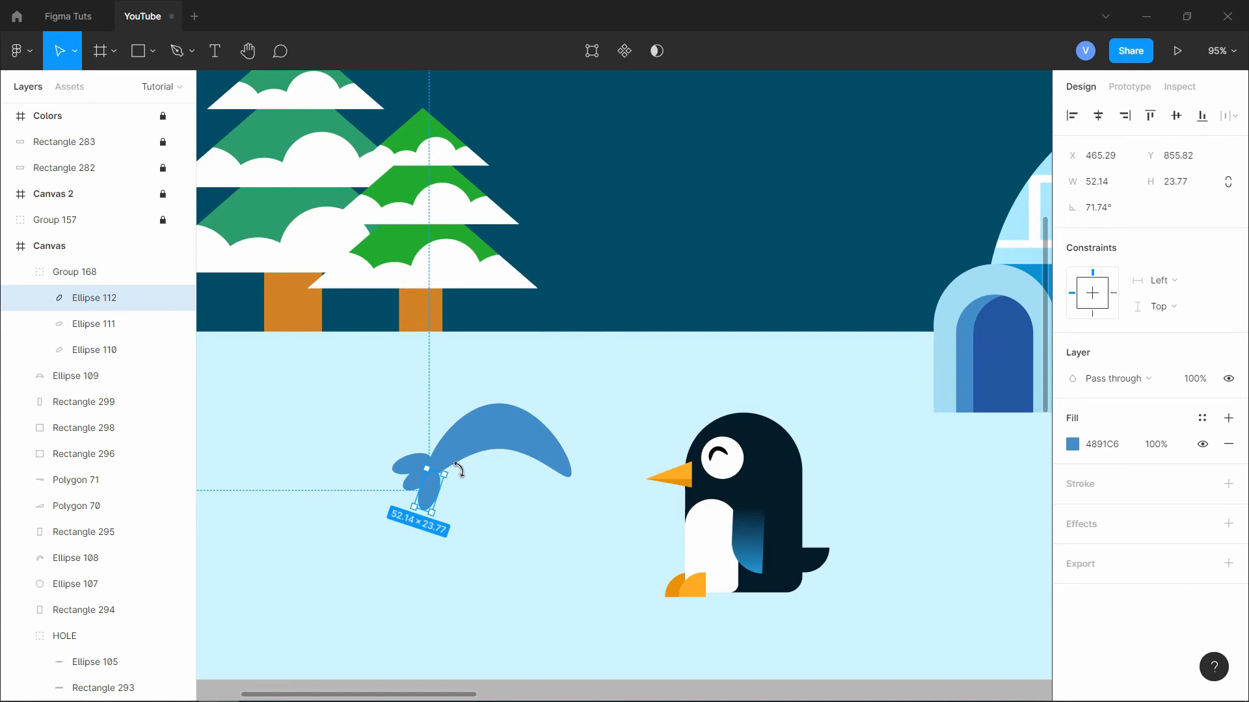
pyautogui.click(411, 463)
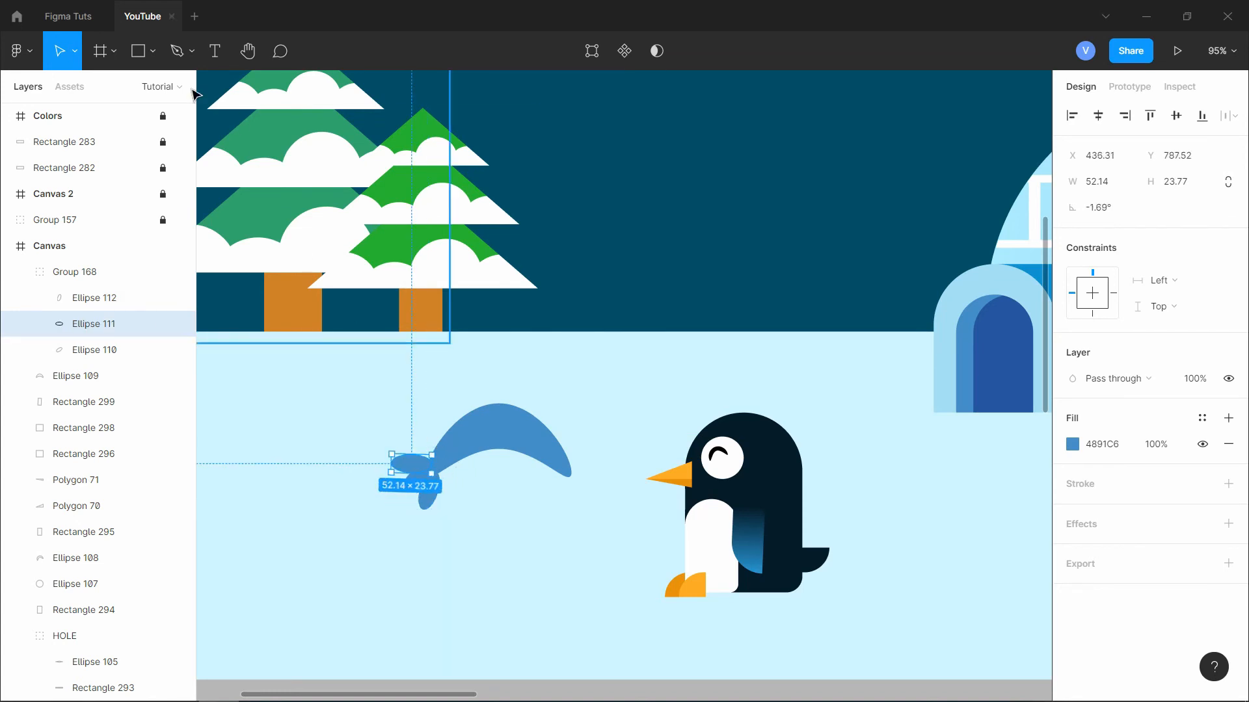
pyautogui.click(546, 489)
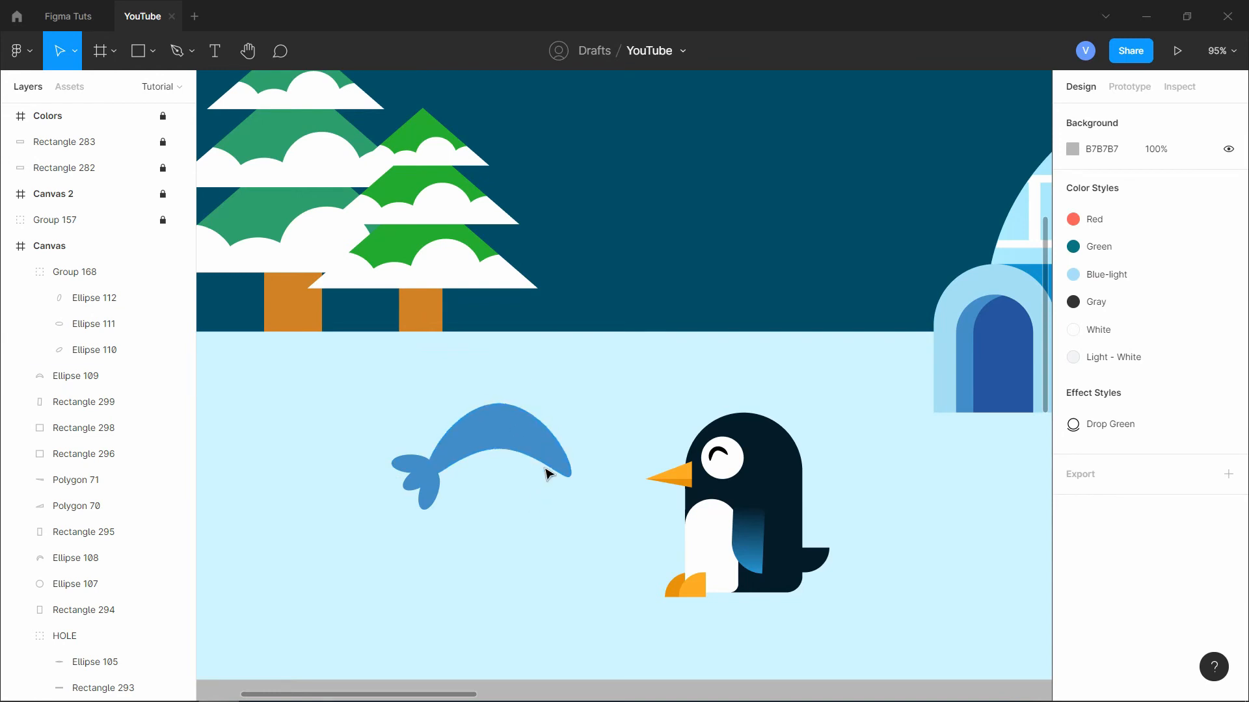
# - Add a text letter X, fill it white FFFFFF, fit its box to the letter and place it on the fish's head as an eye
pyautogui.press('t')
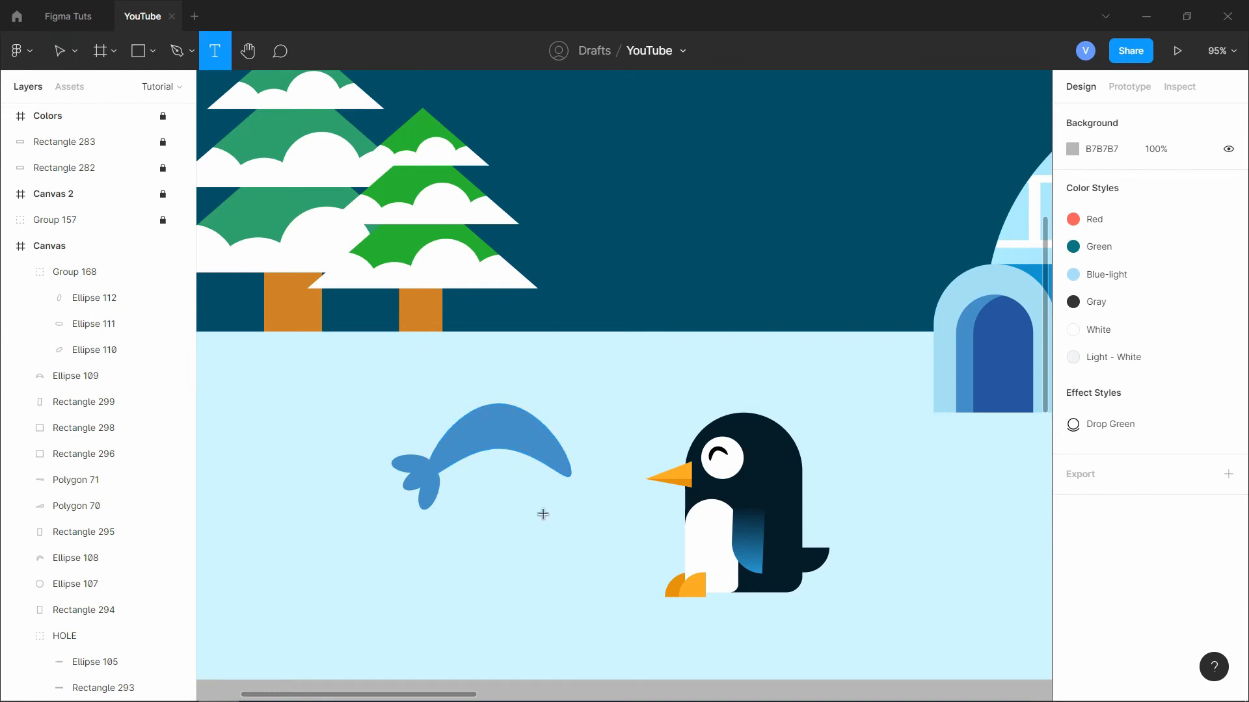
pyautogui.moveTo(537, 509); pyautogui.dragTo(581, 540)
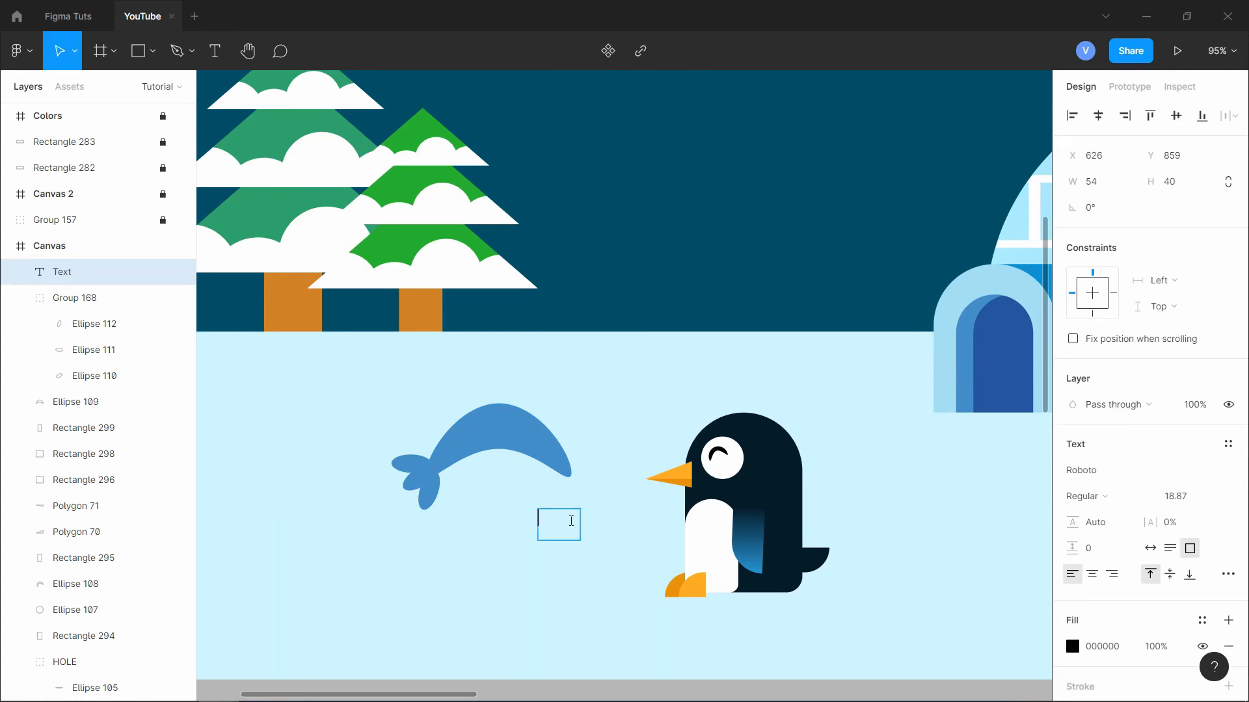
pyautogui.write('X')
pyautogui.press('Escape')
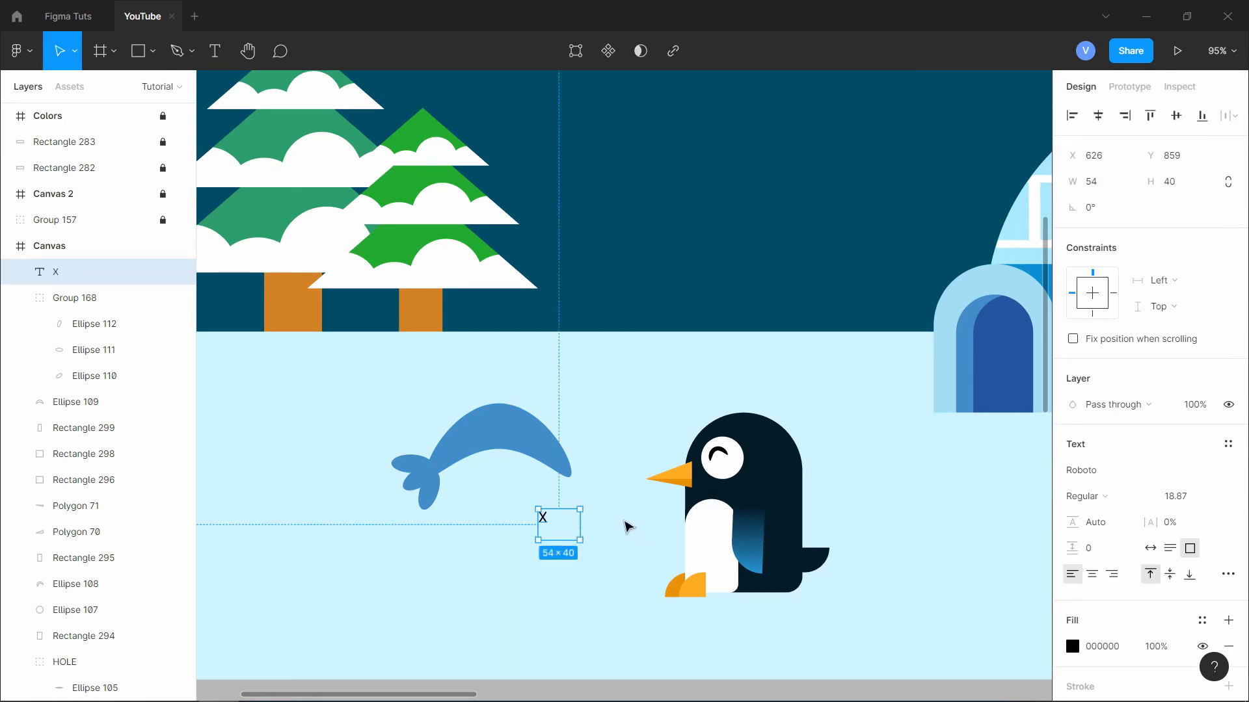
pyautogui.click(1073, 647)
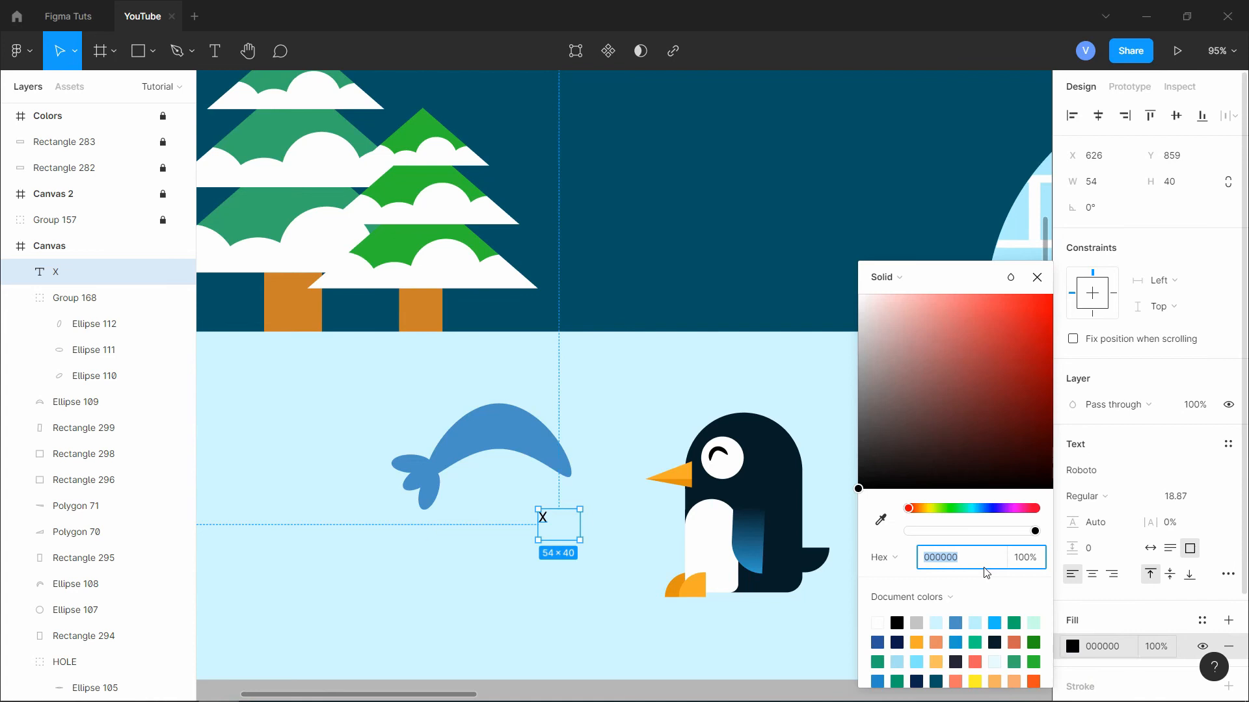
pyautogui.click(858, 294)
pyautogui.doubleClick(579, 525)
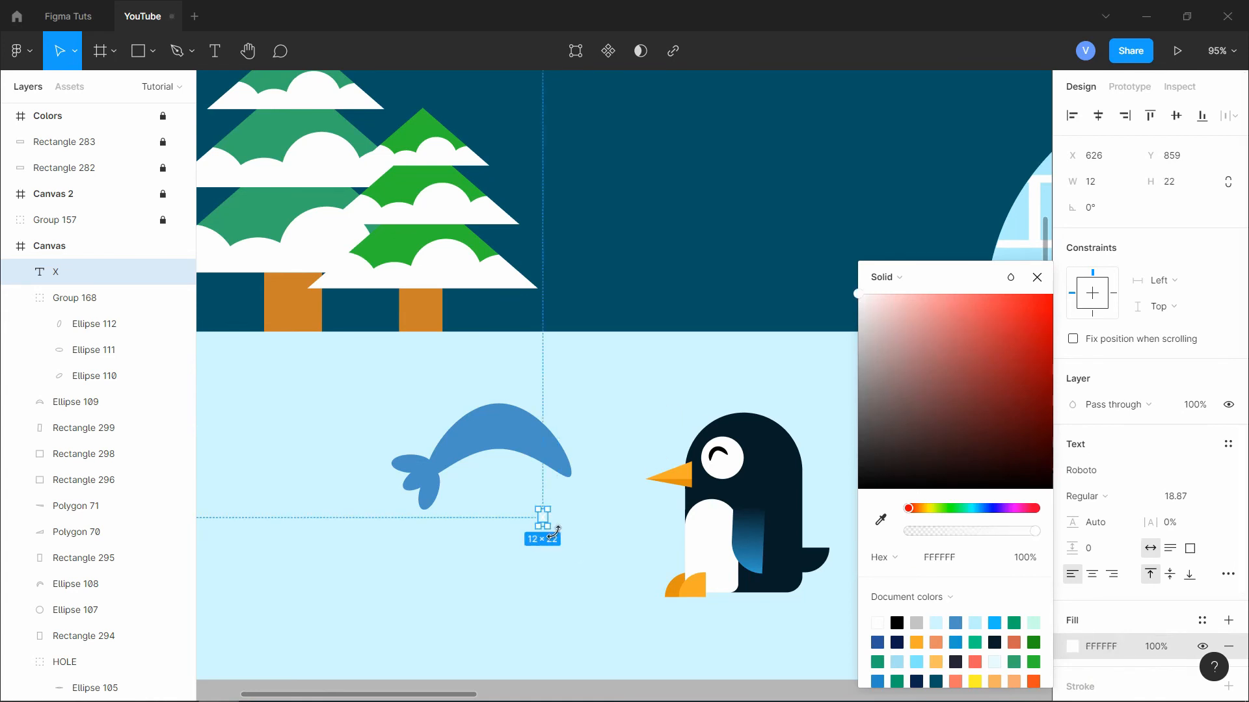
pyautogui.moveTo(545, 514); pyautogui.dragTo(504, 461)
# - Slim the fish body by lowering its top anchor point to Y 745, and finish the vector edit
pyautogui.click(502, 451)
pyautogui.doubleClick(506, 429)
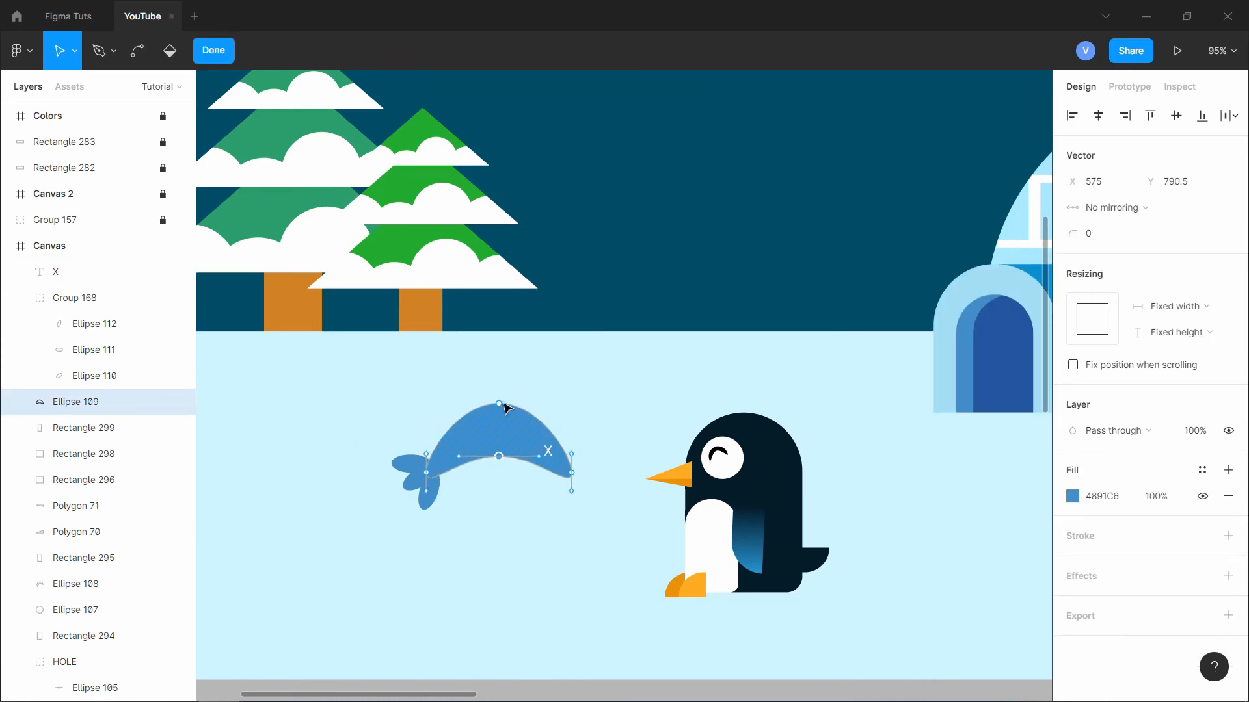
pyautogui.moveTo(500, 404); pyautogui.dragTo(499, 422)
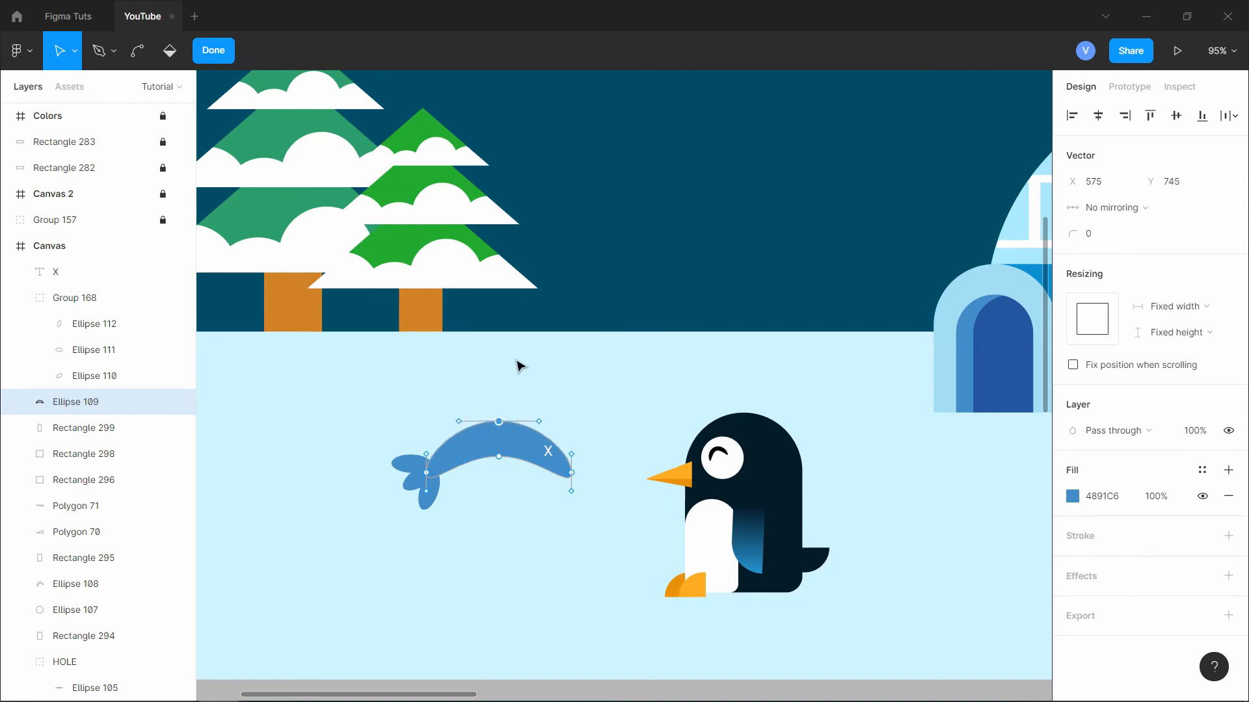
pyautogui.click(203, 53)
pyautogui.click(419, 318)
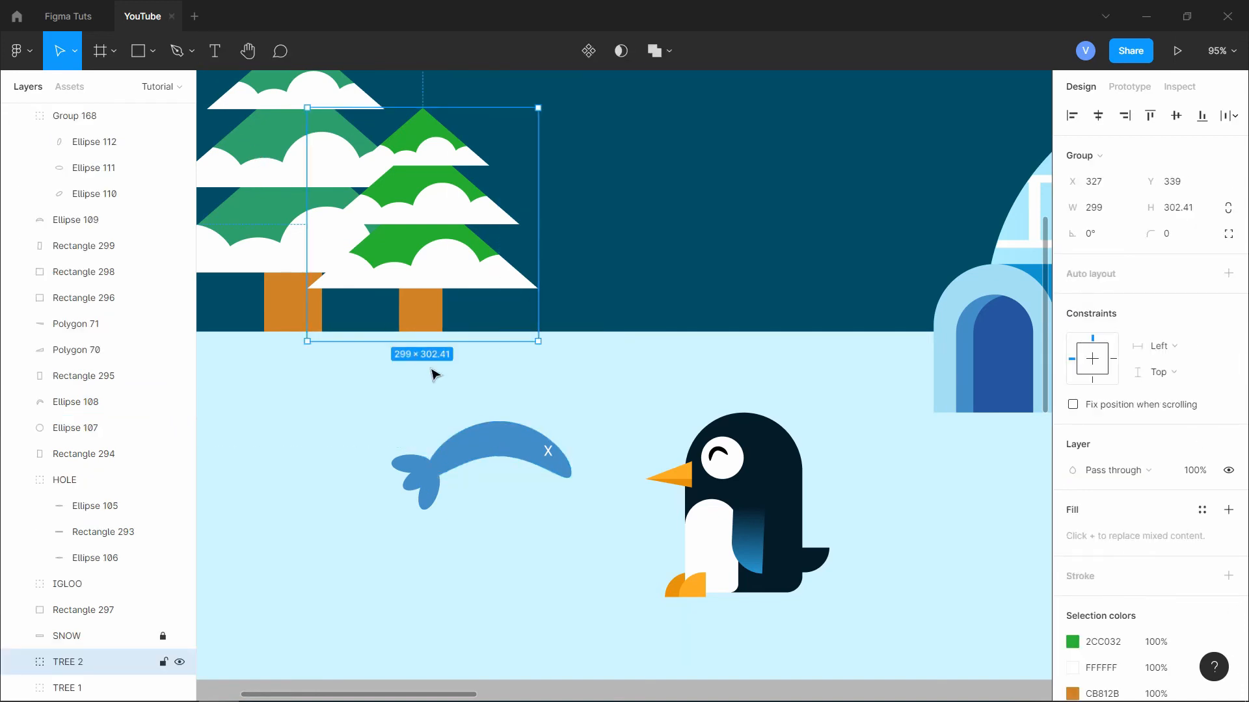
# - Group the fish body, tail and X eye, rotate the group to -18.09° and move it to X 468.31, Y 673
pyautogui.click(431, 434)
pyautogui.moveTo(383, 392); pyautogui.dragTo(571, 518)
pyautogui.hotkey('ctrl', 'g')
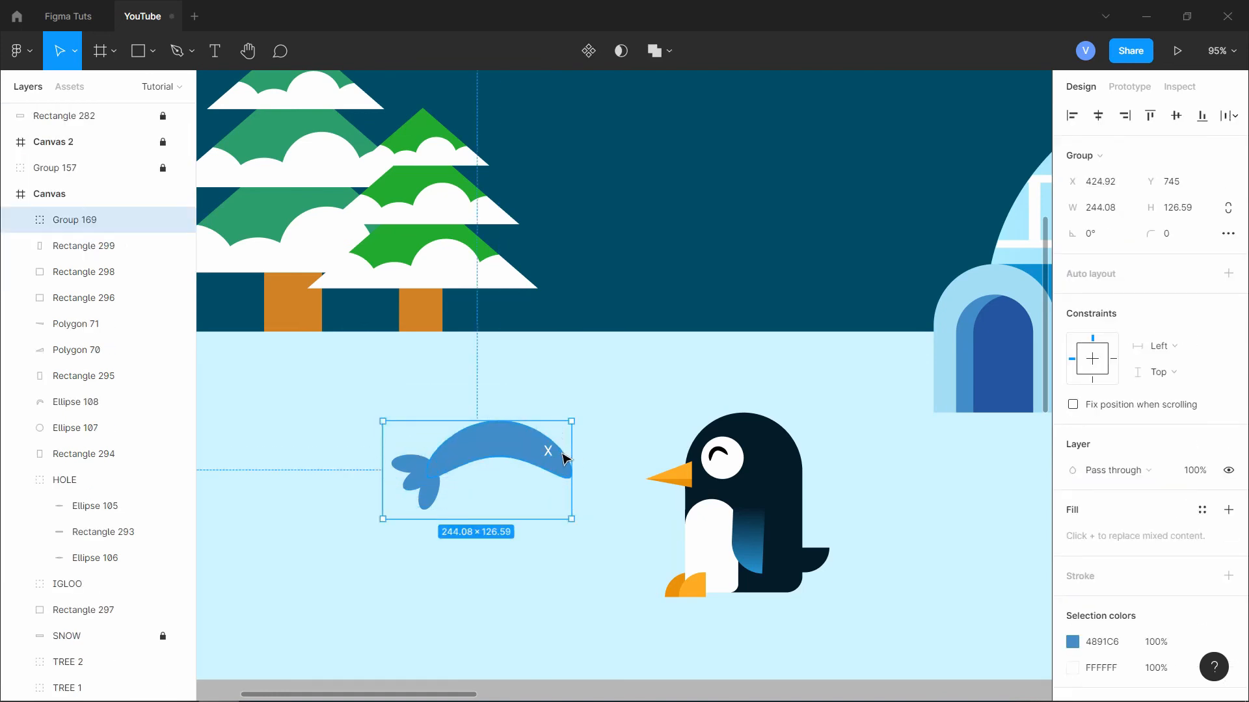
pyautogui.moveTo(576, 413); pyautogui.dragTo(599, 444)
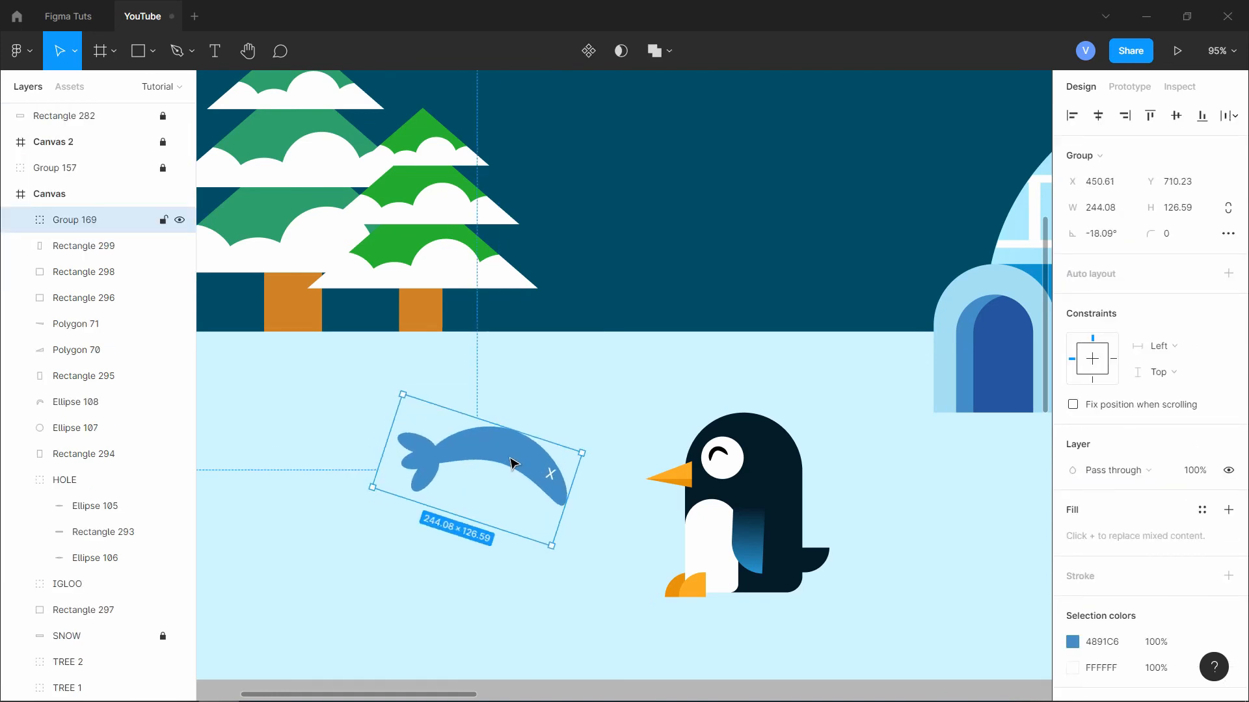
pyautogui.moveTo(513, 463); pyautogui.dragTo(529, 432)
pyautogui.click(473, 543)
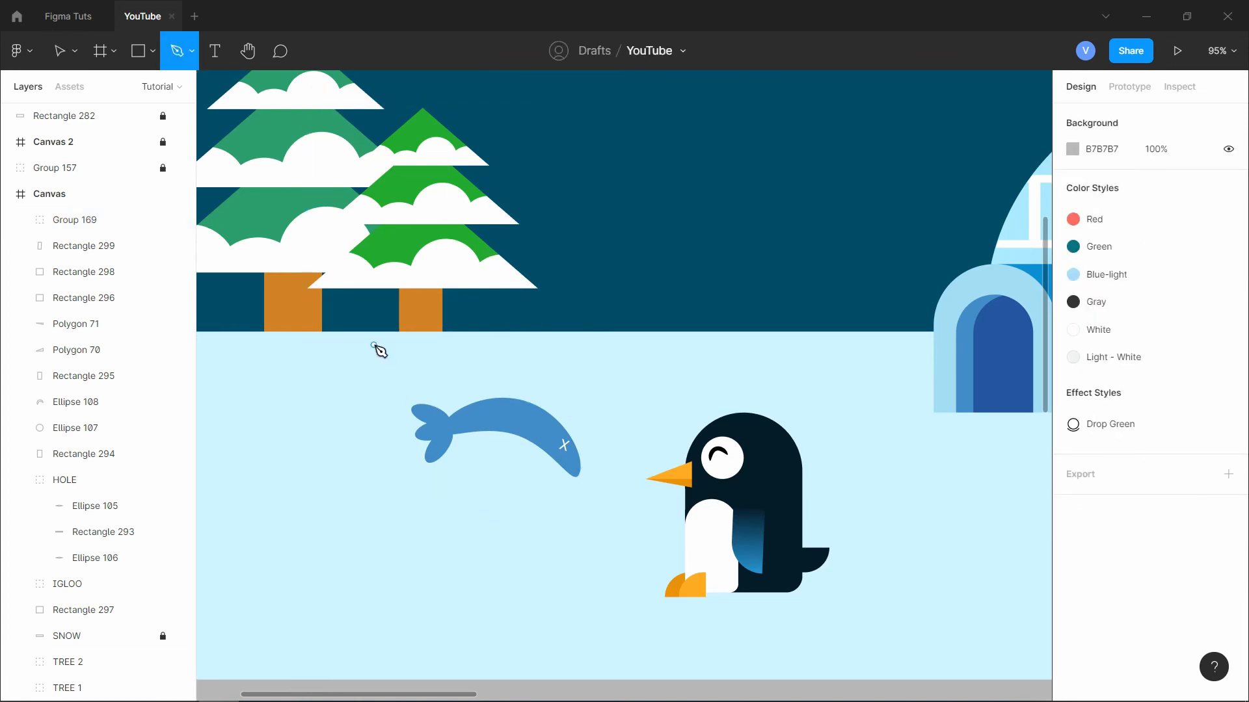
# - Draw a bent three-segment harpoon line about 192.5 × 201 from the snow below the fish up into its body
pyautogui.click(382, 580)
pyautogui.click(459, 485)
pyautogui.click(483, 485)
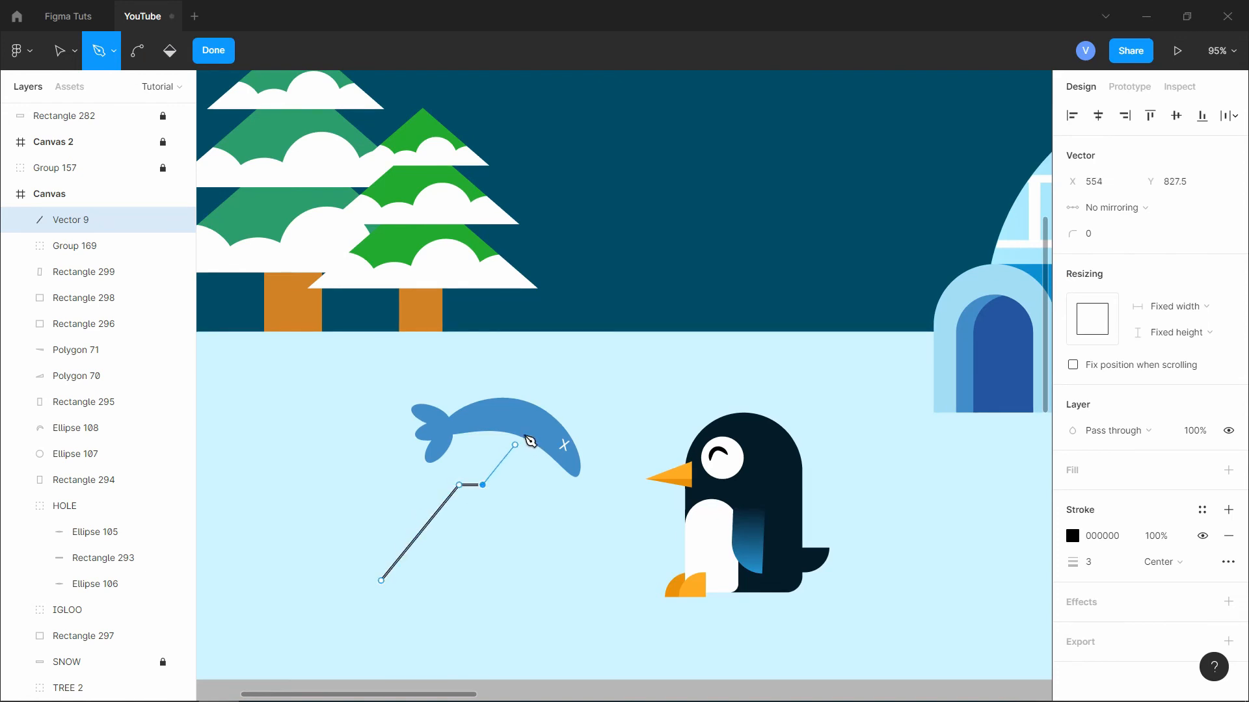
pyautogui.click(529, 425)
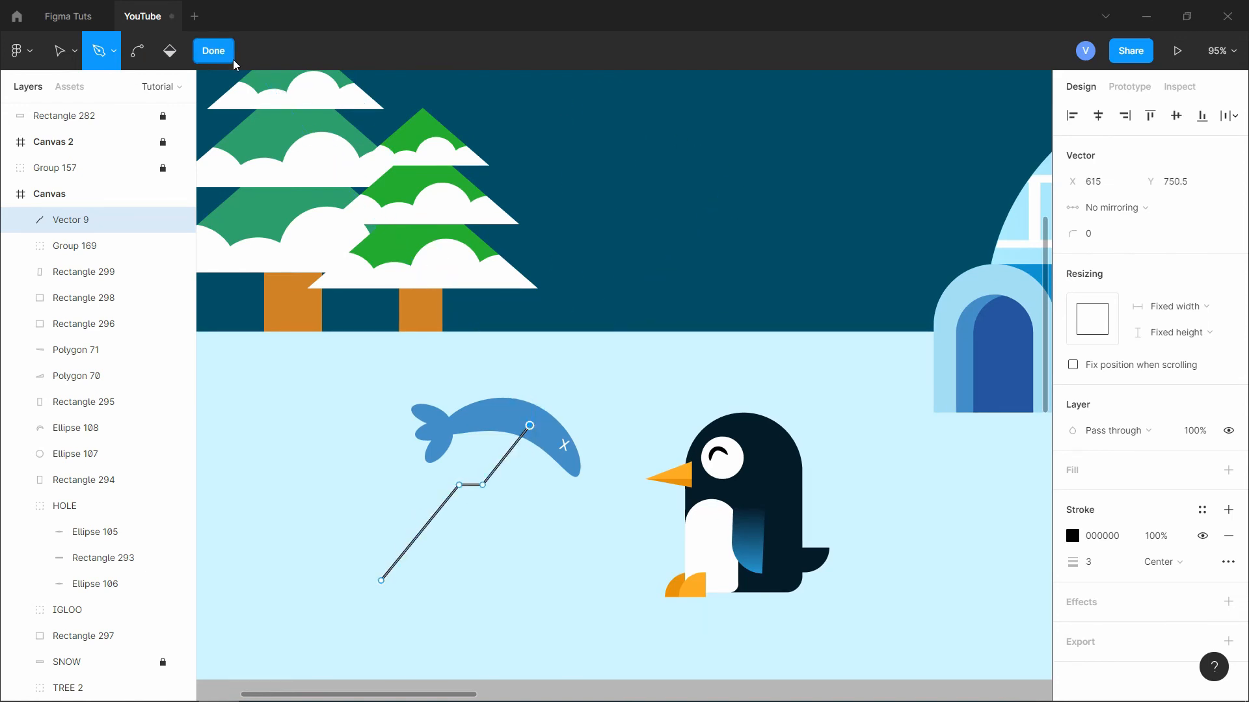
pyautogui.click(214, 50)
# - Set the harpoon line's stroke weight to 5
pyautogui.click(1089, 537)
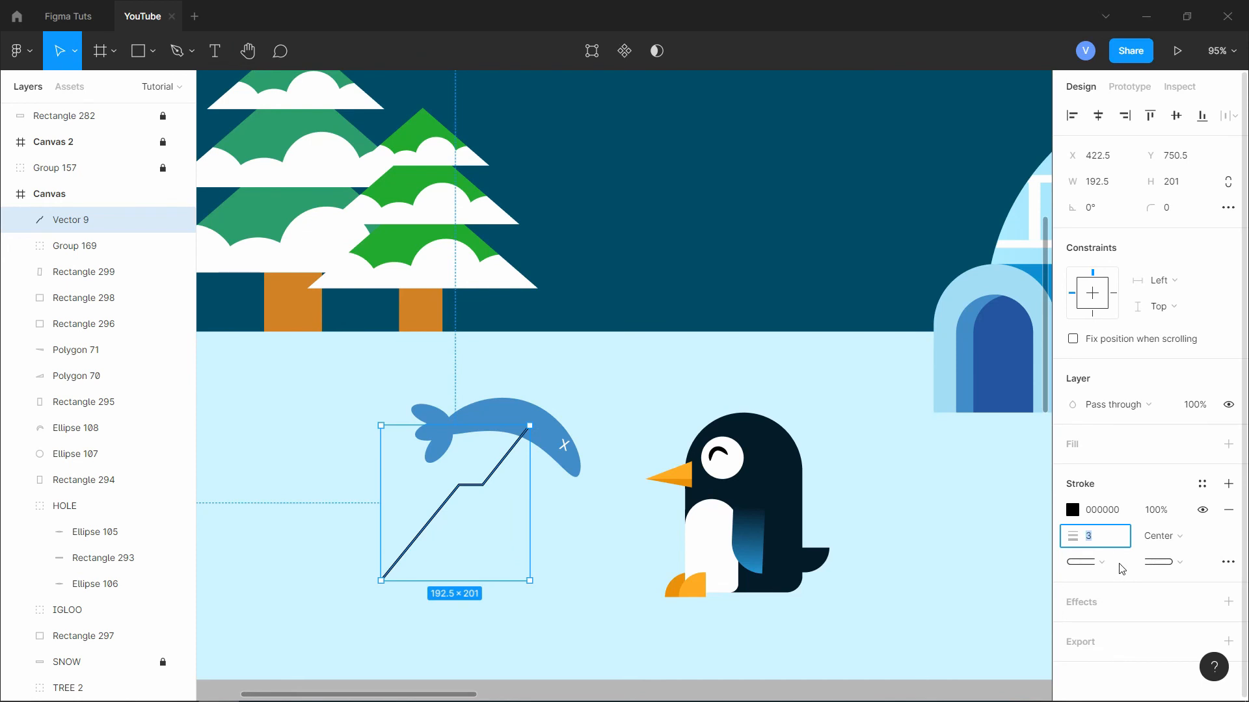
pyautogui.write('5')
pyautogui.press('Return')
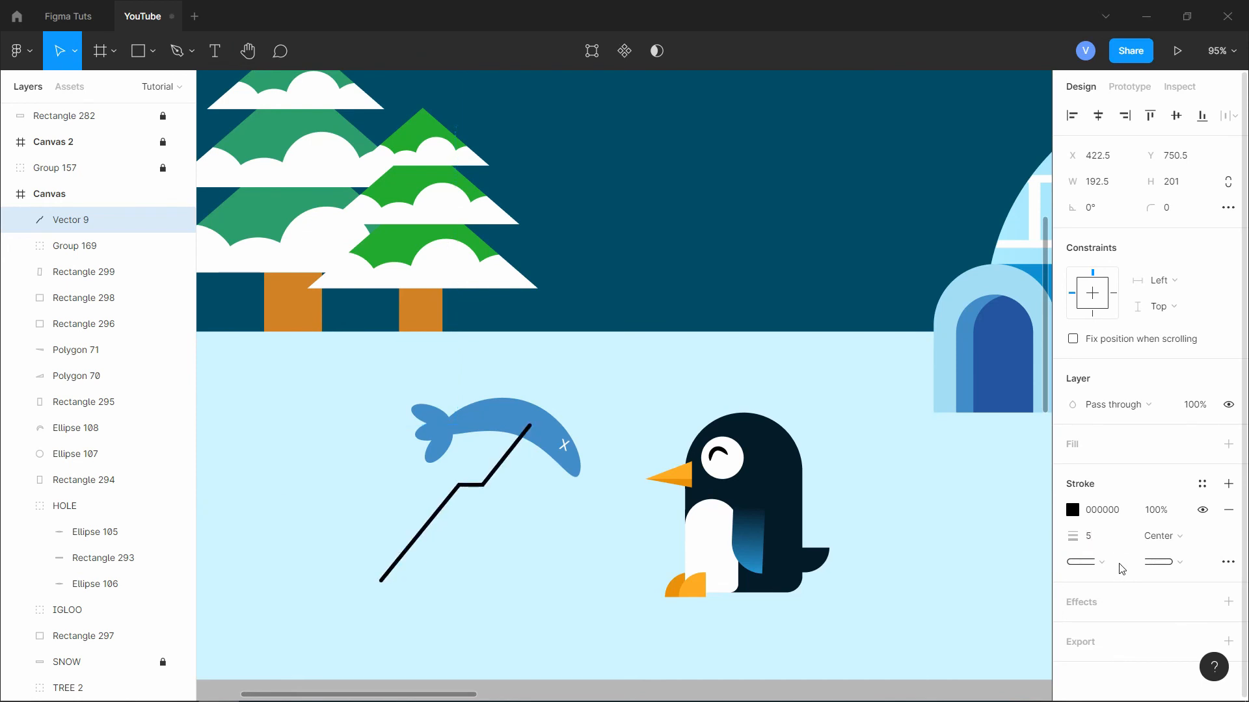
pyautogui.click(1182, 567)
pyautogui.click(1182, 562)
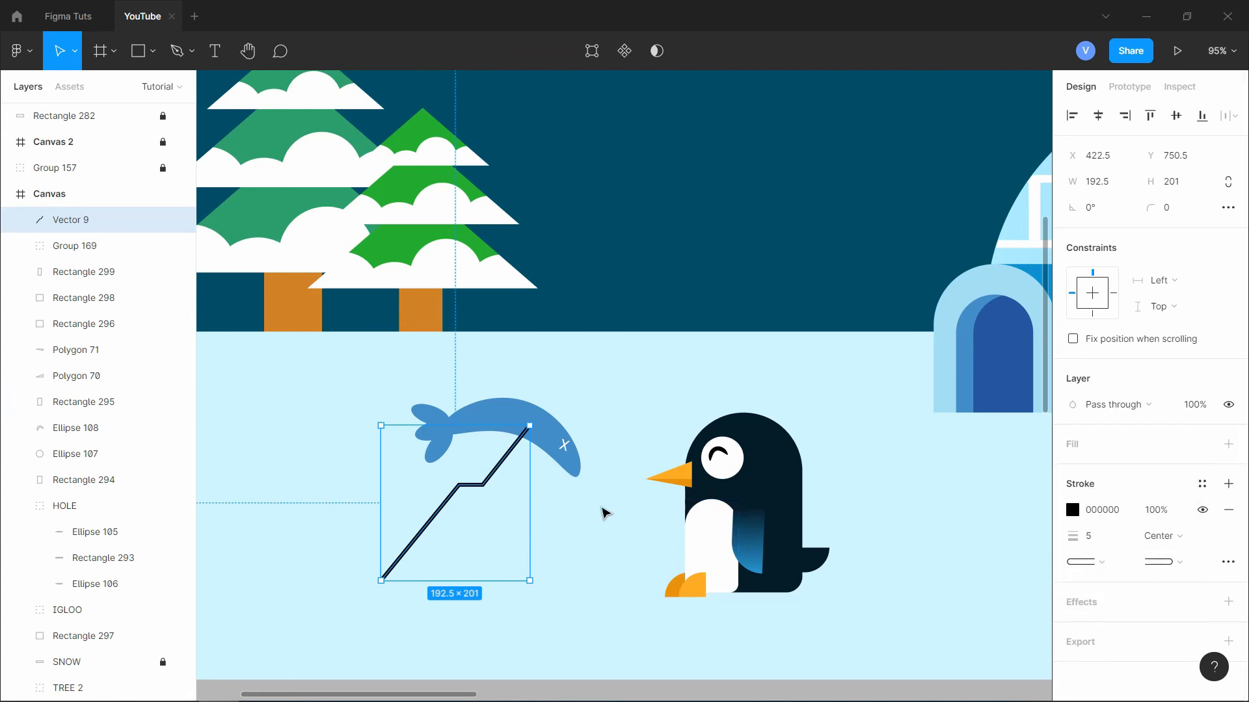
pyautogui.click(524, 488)
pyautogui.click(494, 477)
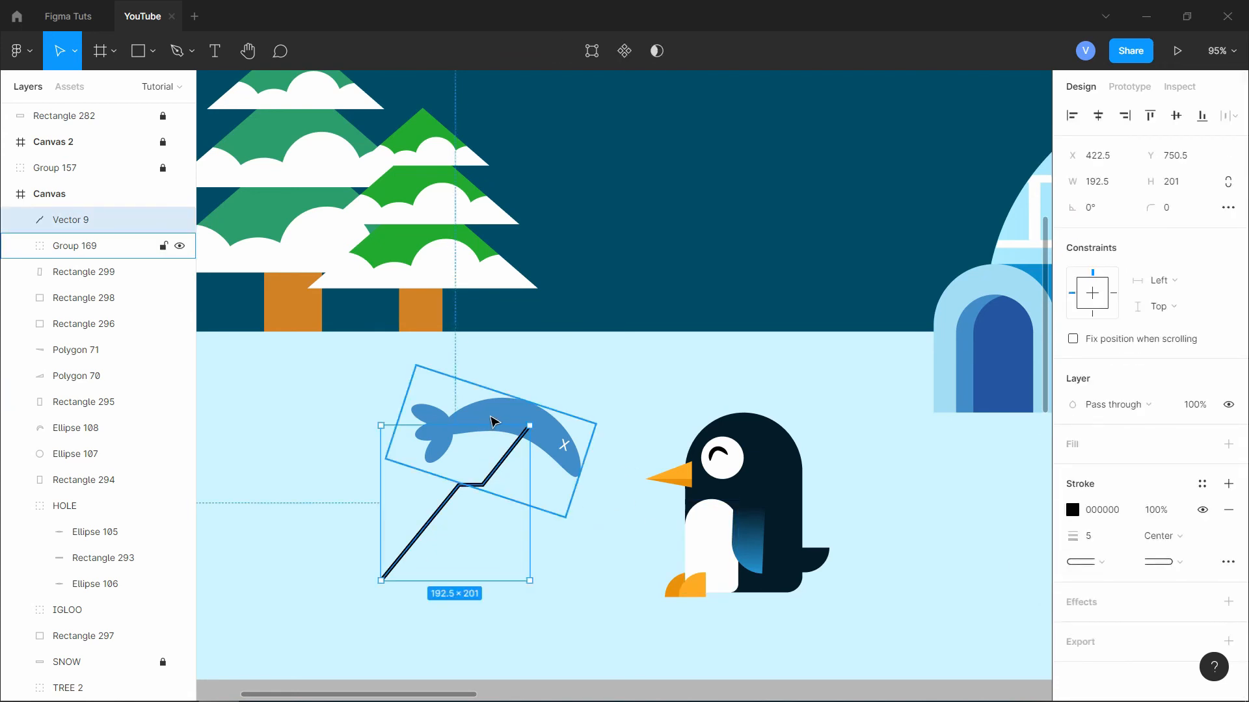
# - Reorder the fish group above the harpoon line and rename it FISH
pyautogui.click(106, 251)
pyautogui.moveTo(78, 247); pyautogui.dragTo(86, 221)
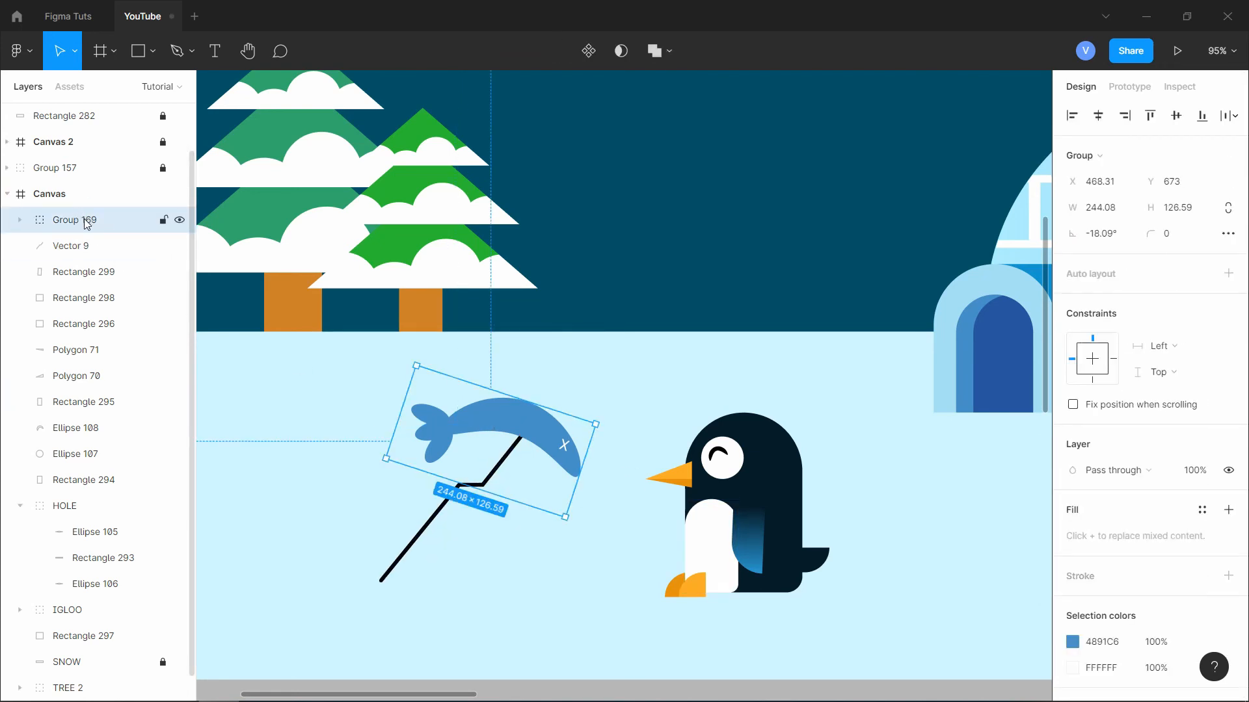
pyautogui.doubleClick(80, 227)
pyautogui.write('FISH')
pyautogui.press('Return')
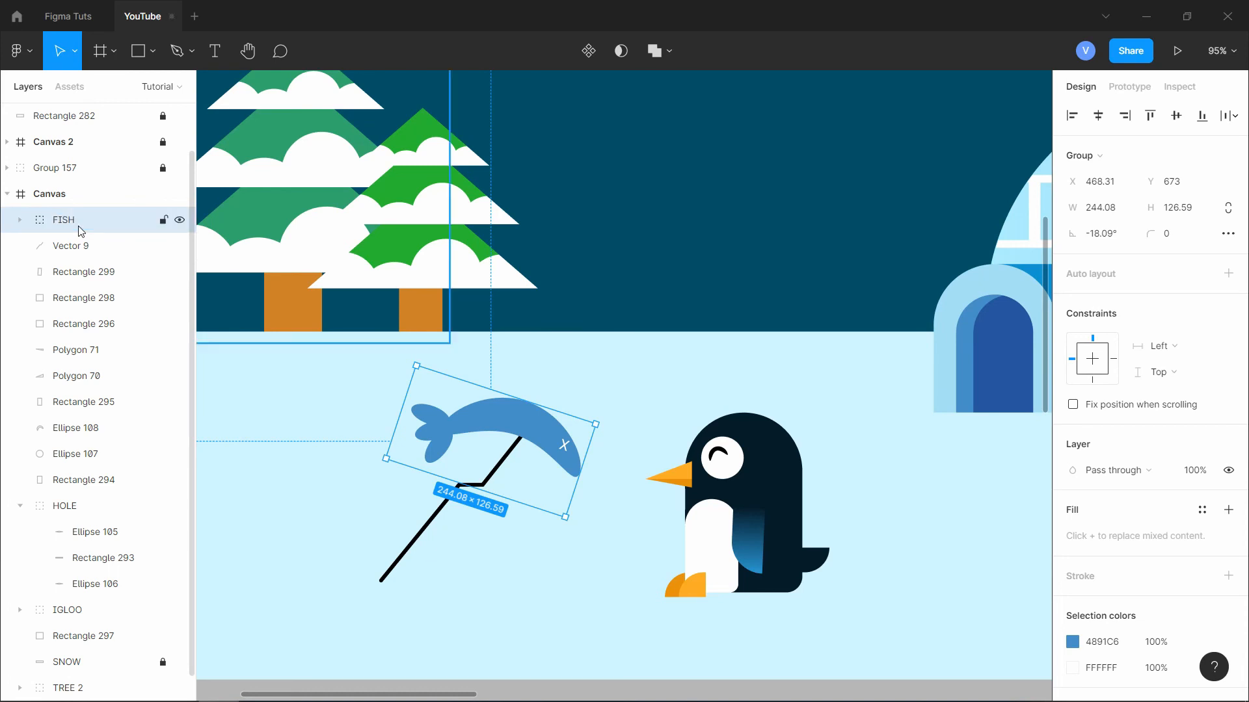
# - Group all the penguin shapes, rename the group PENGUIN and collapse the HOLE group in the layer list
pyautogui.click(759, 473)
pyautogui.moveTo(641, 381); pyautogui.dragTo(882, 631)
pyautogui.hotkey('ctrl', 'g')
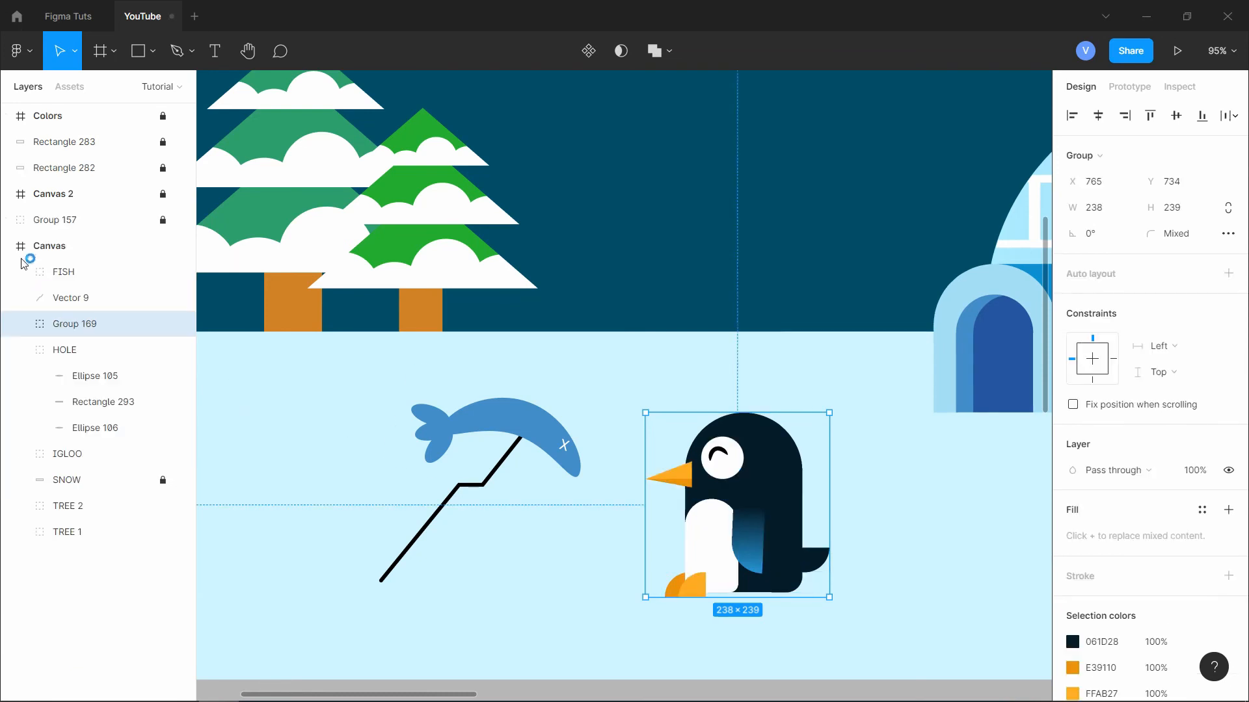
pyautogui.doubleClick(81, 324)
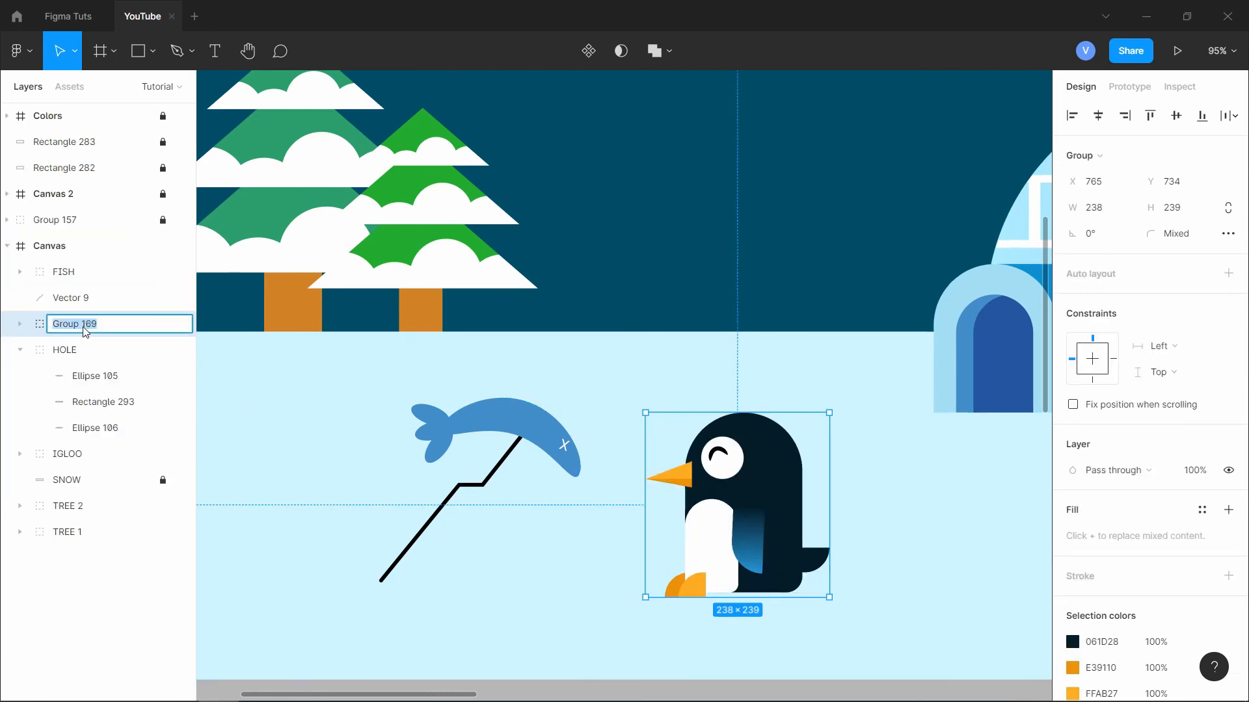
pyautogui.write('PENGUIN')
pyautogui.press('Return')
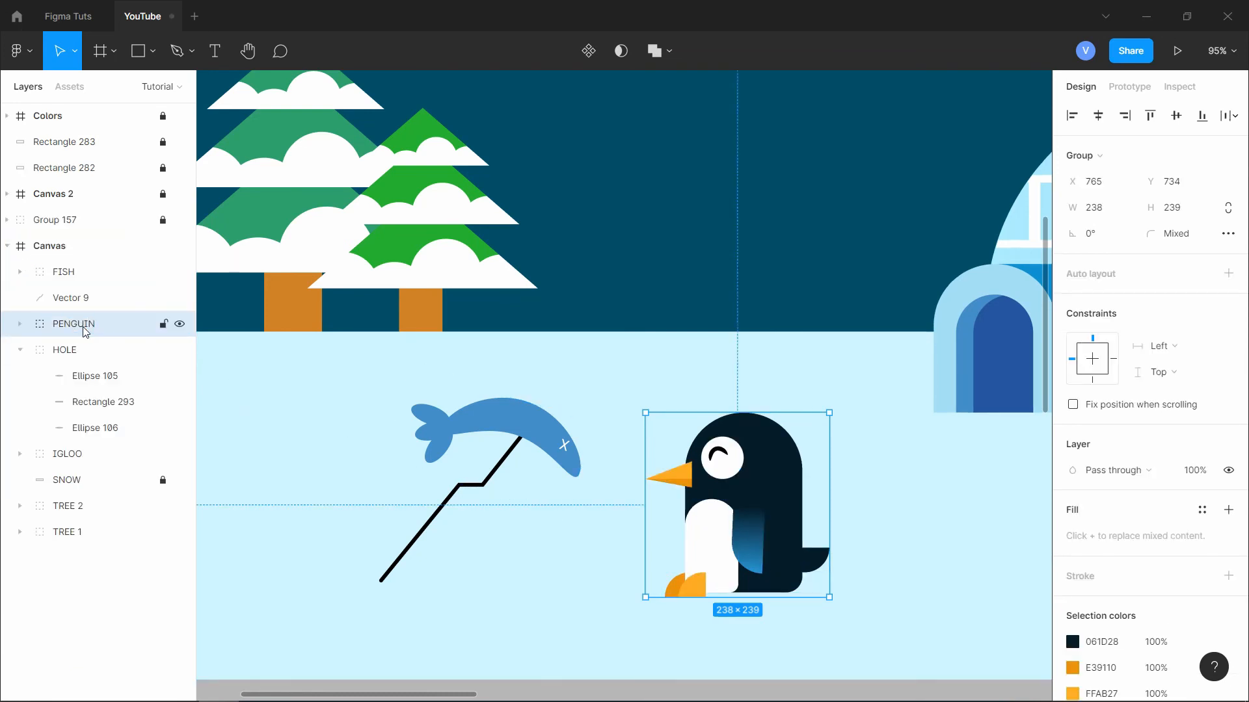
pyautogui.click(20, 351)
pyautogui.click(21, 351)
pyautogui.click(20, 351)
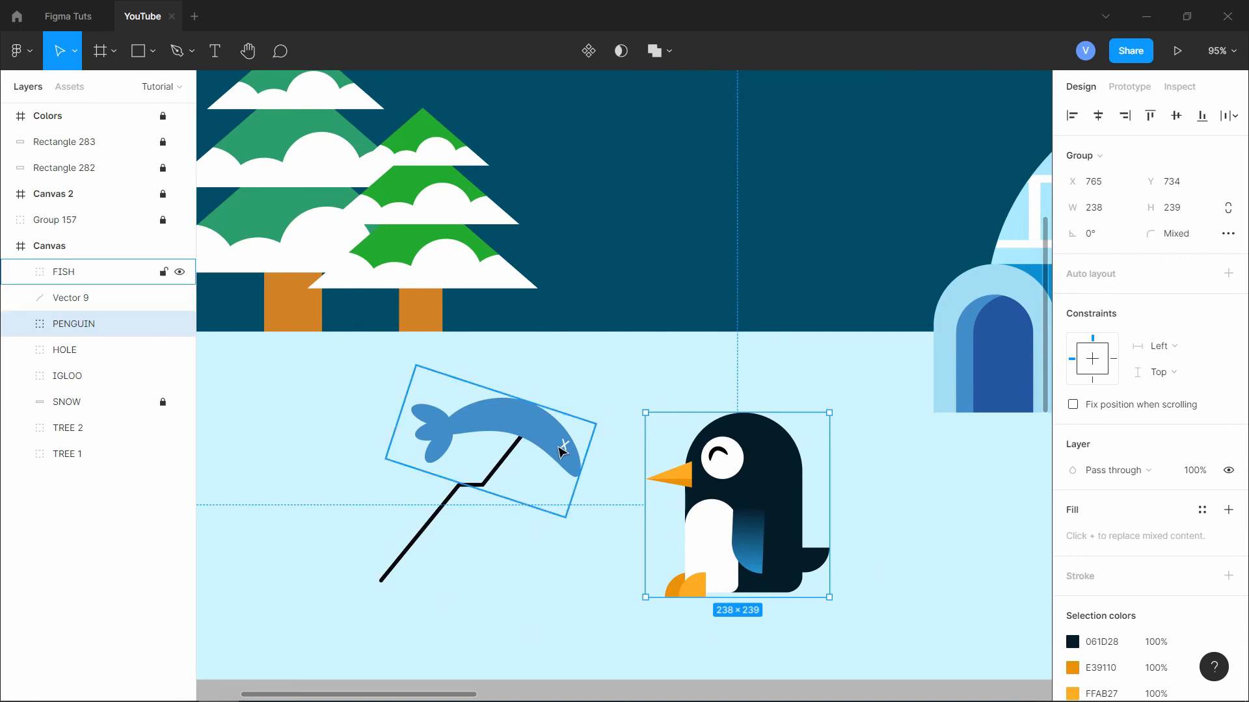
# - Draw a diagonal line about 31.5 × 31.5 emerging from the fish's back as the harpoon tip, with stroke weight 3
pyautogui.click(499, 466)
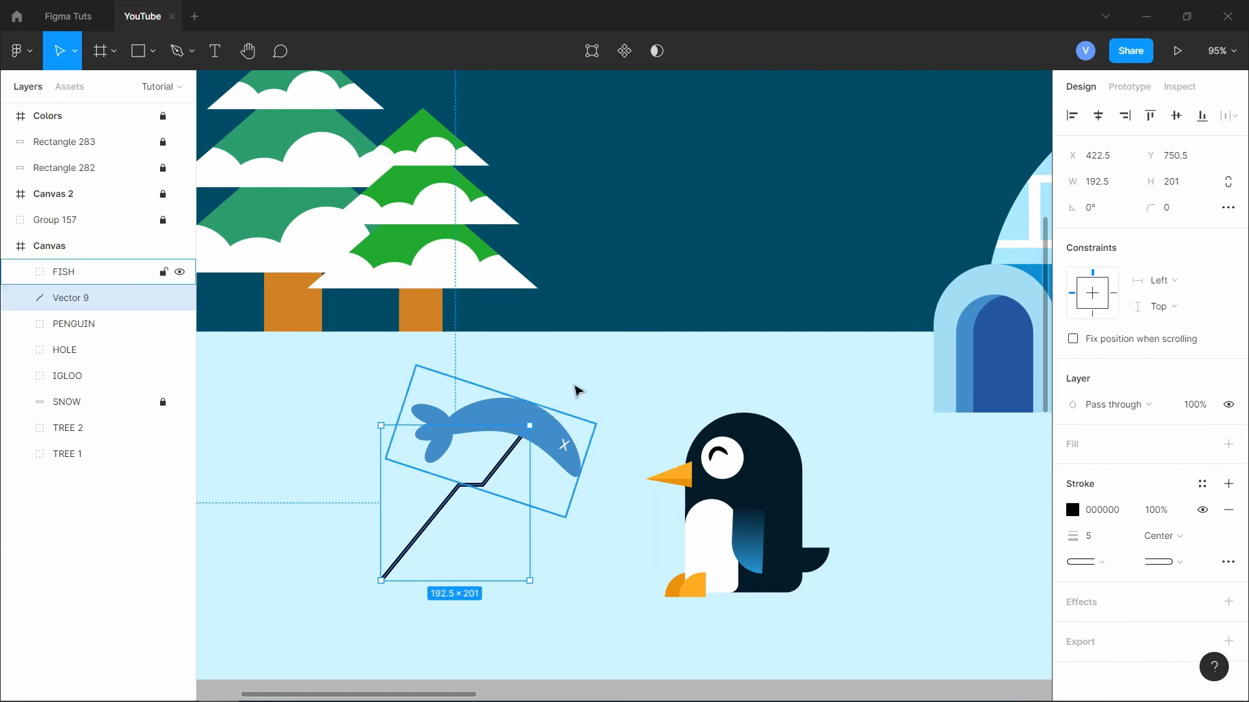
pyautogui.click(565, 544)
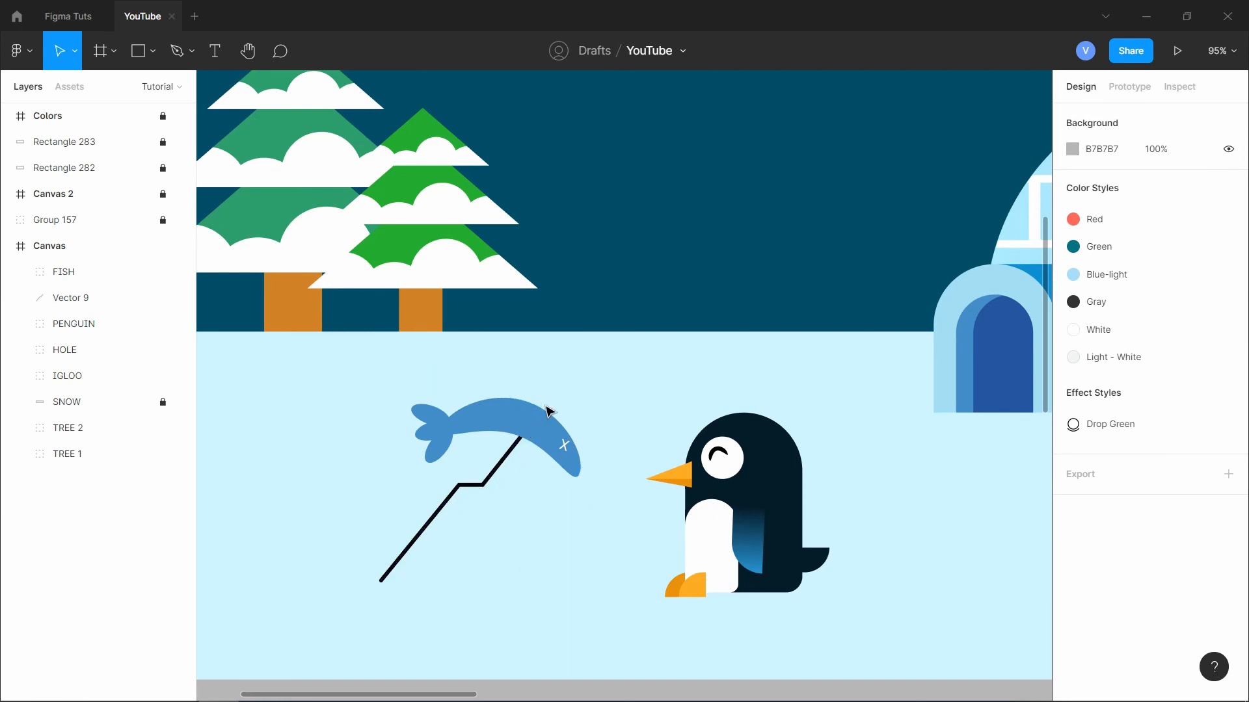
pyautogui.press('p')
pyautogui.click(535, 423)
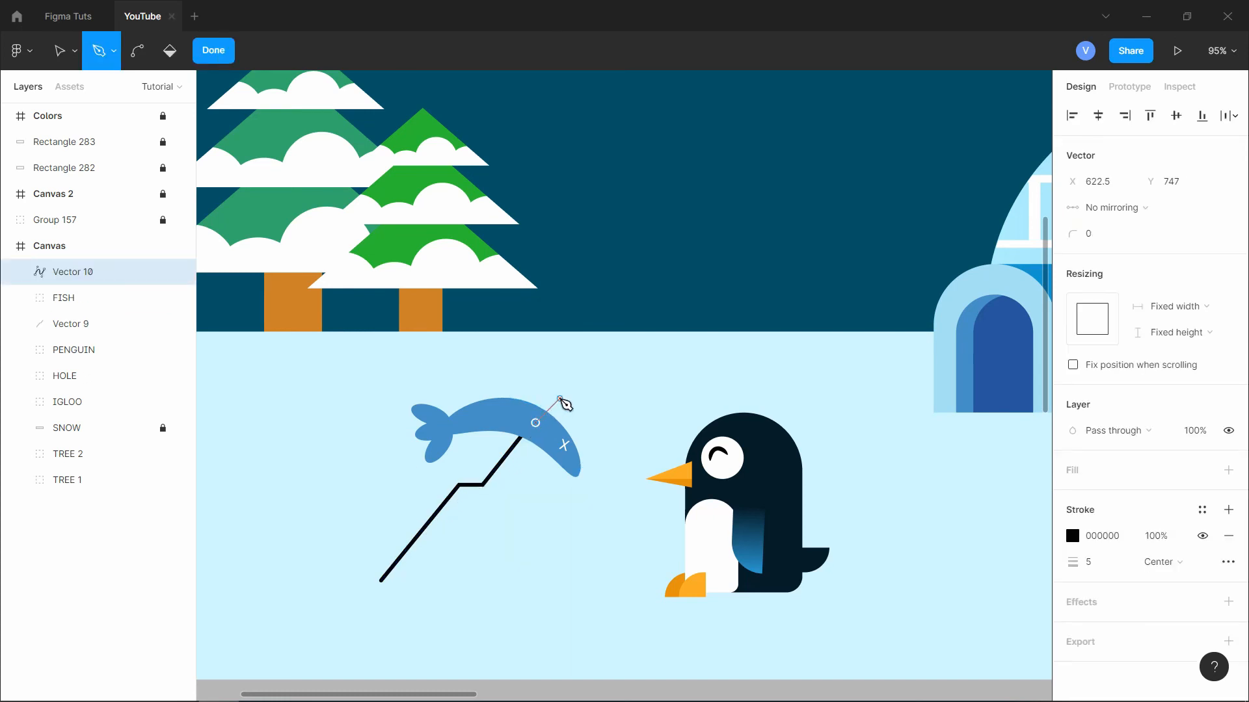
pyautogui.click(560, 399)
pyautogui.press('Escape')
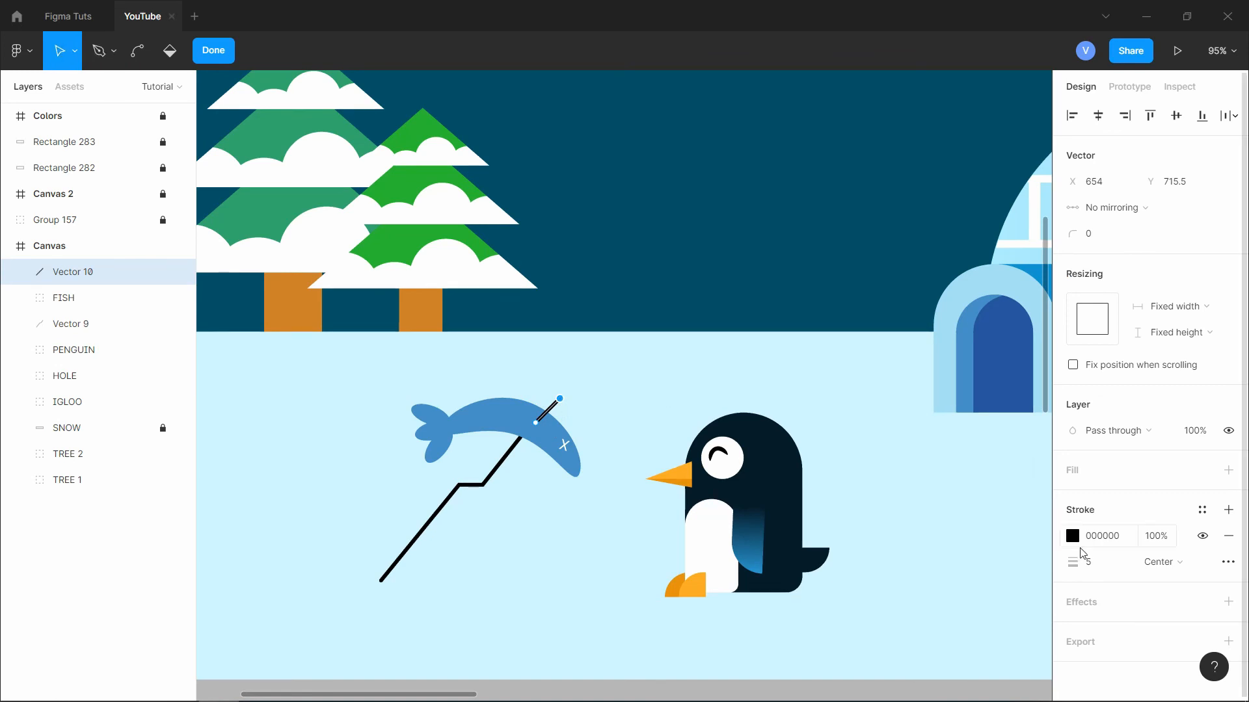
pyautogui.click(1122, 564)
pyautogui.write('3')
pyautogui.press('Return')
pyautogui.click(206, 50)
pyautogui.click(610, 383)
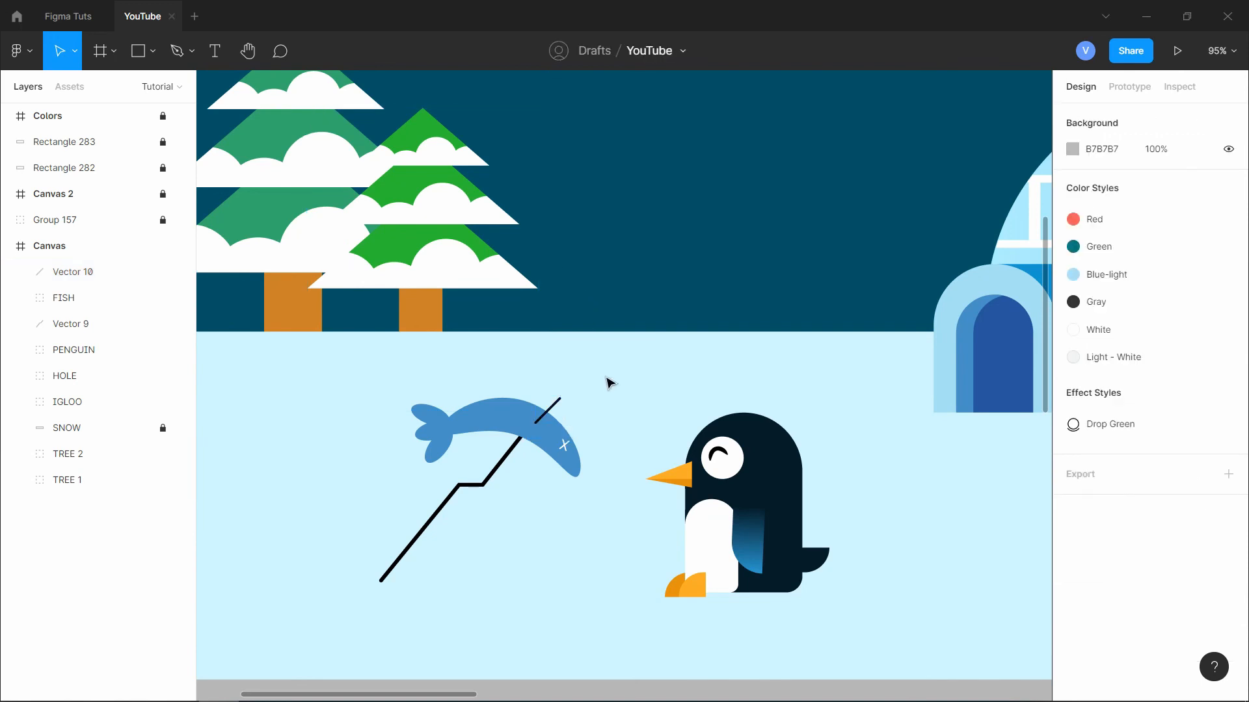
# - Rotate the harpoon tip to 4.6° and shift it slightly to line up with the shaft below the fish
pyautogui.click(559, 400)
pyautogui.click(574, 395)
pyautogui.click(560, 403)
pyautogui.moveTo(565, 390); pyautogui.dragTo(563, 408)
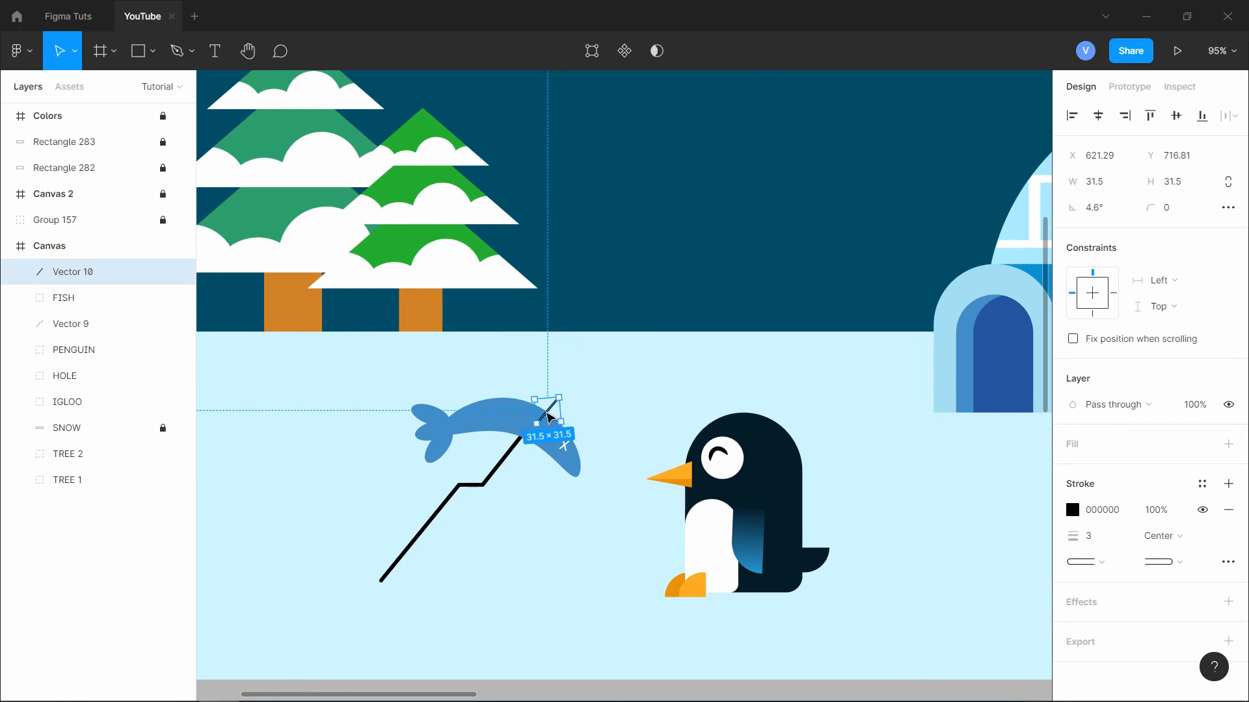
pyautogui.click(518, 489)
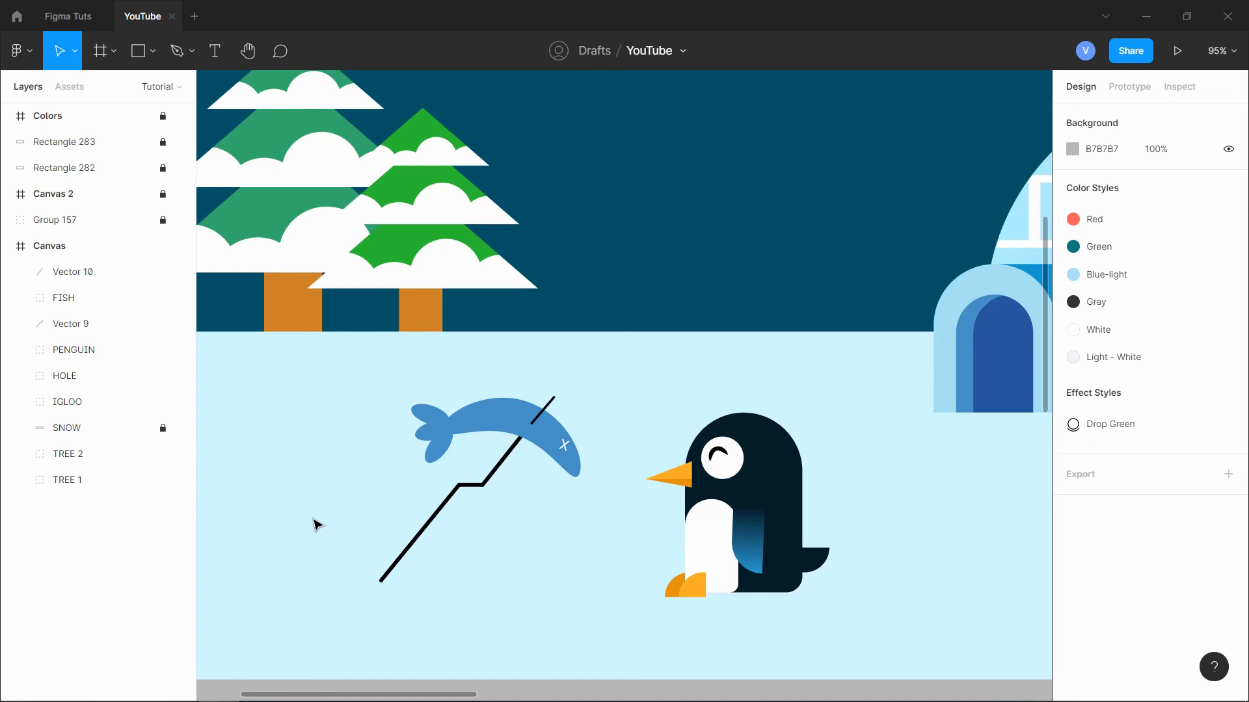
# - Draw a 120 × 120 circle beside the harpoon and turn it into an open ring with 81.18% sweep and 77.69% ratio
pyautogui.press('o')
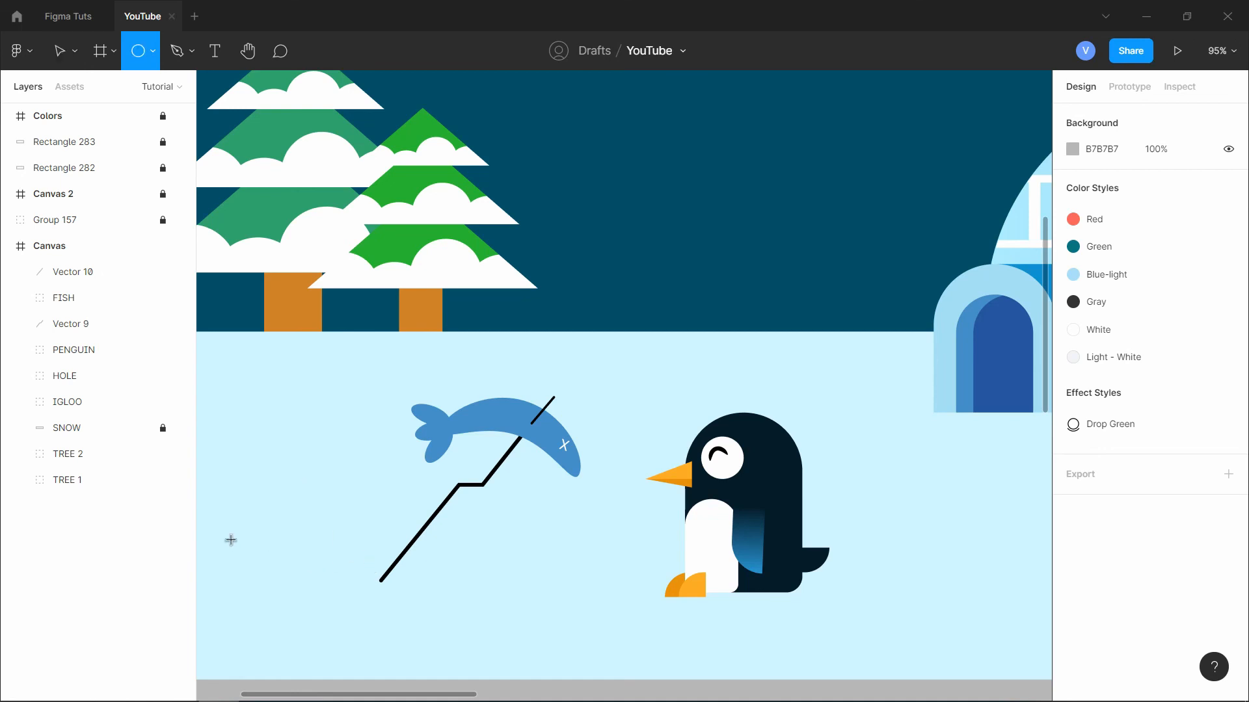
pyautogui.moveTo(274, 479); pyautogui.dragTo(370, 570)
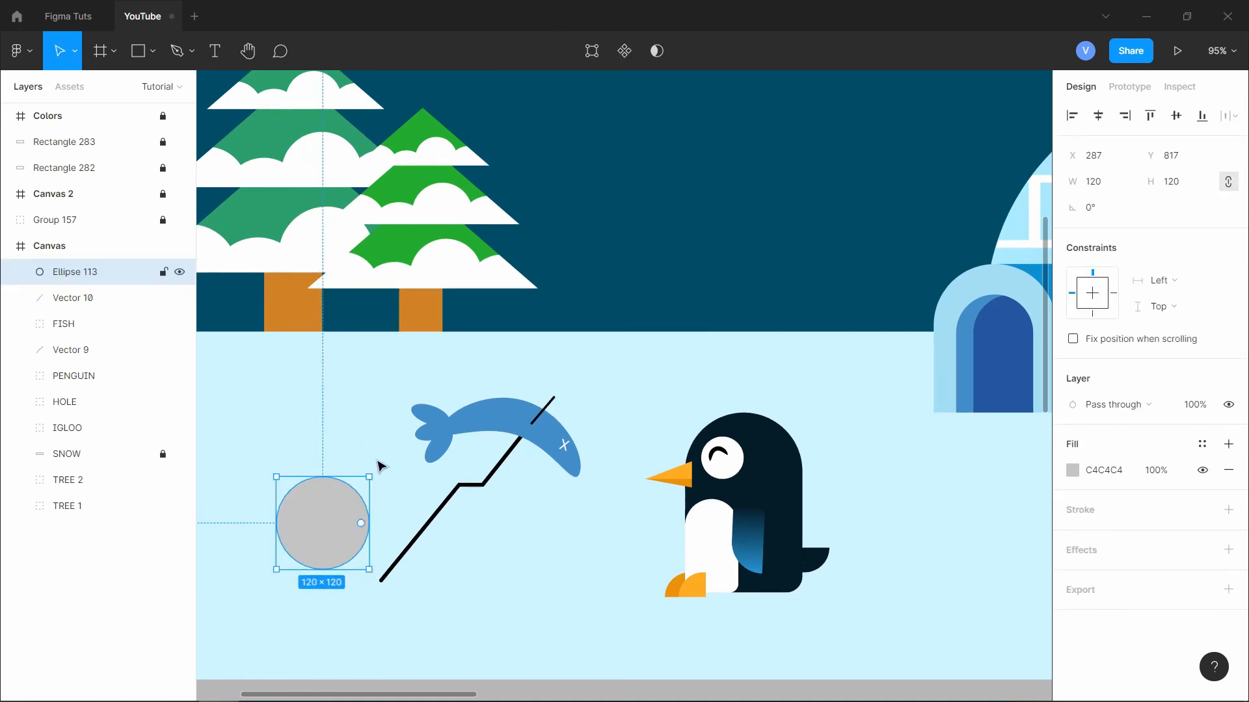
pyautogui.moveTo(361, 523); pyautogui.dragTo(314, 563)
pyautogui.moveTo(376, 473); pyautogui.dragTo(308, 452)
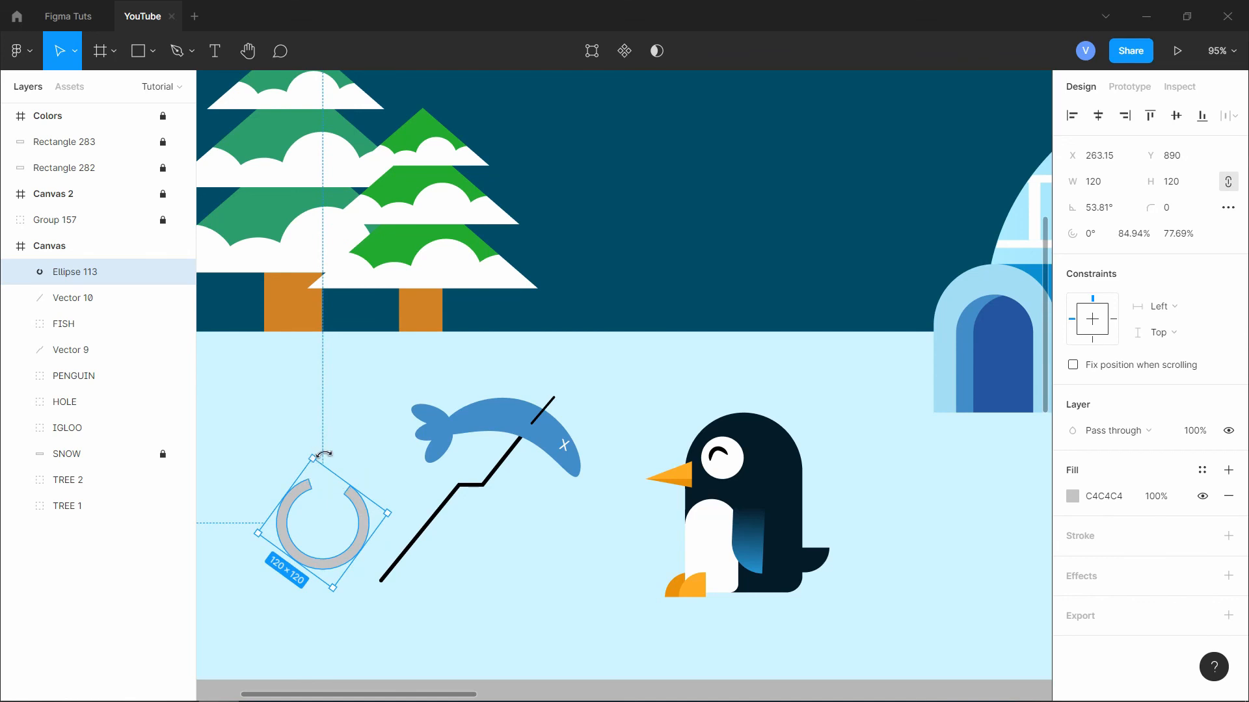
pyautogui.hotkey('ctrl', 'z')
pyautogui.moveTo(347, 488); pyautogui.dragTo(315, 489)
# - Flatten the ring to 88 × 39 around the harpoon's lower end and fill it with the dark blue sampled from the igloo doorway
pyautogui.moveTo(364, 523); pyautogui.dragTo(402, 581)
pyautogui.press('i')
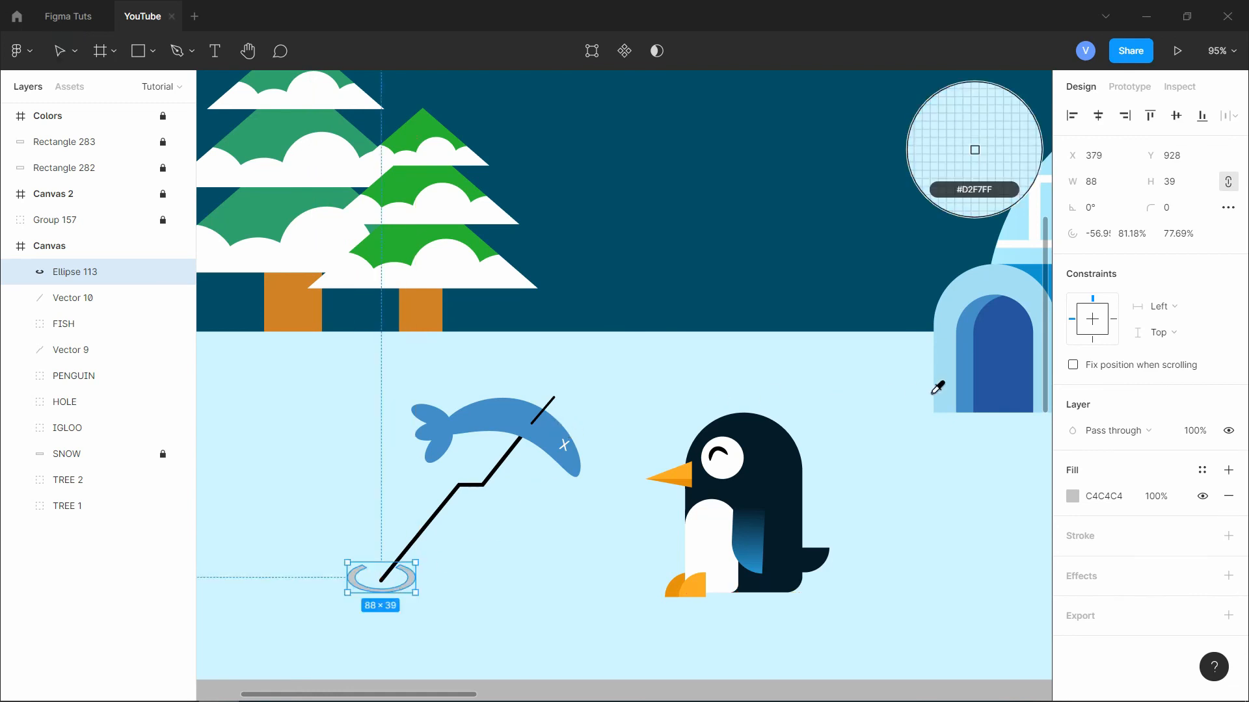
pyautogui.click(1020, 336)
pyautogui.click(488, 626)
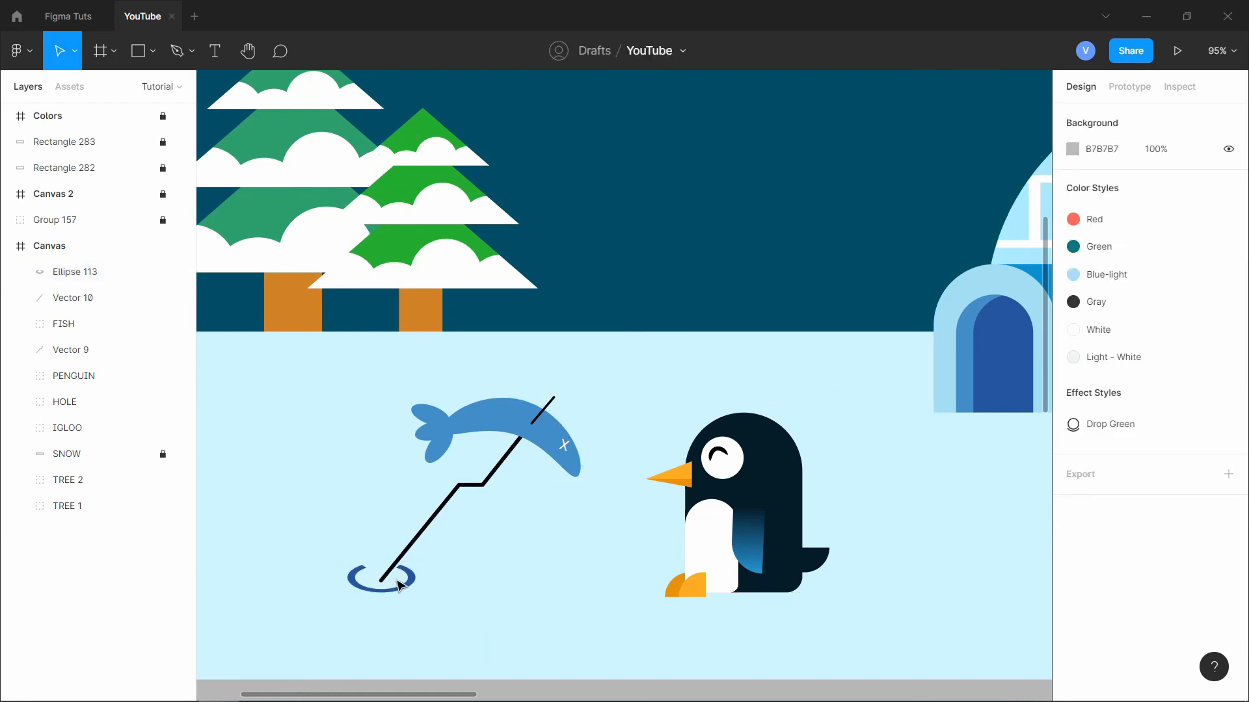
# - Nudge the dark blue ring onto the harpoon's lower end and group the ring, harpoon and fish under the name FISH
pyautogui.moveTo(379, 578); pyautogui.dragTo(384, 583)
pyautogui.click(437, 581)
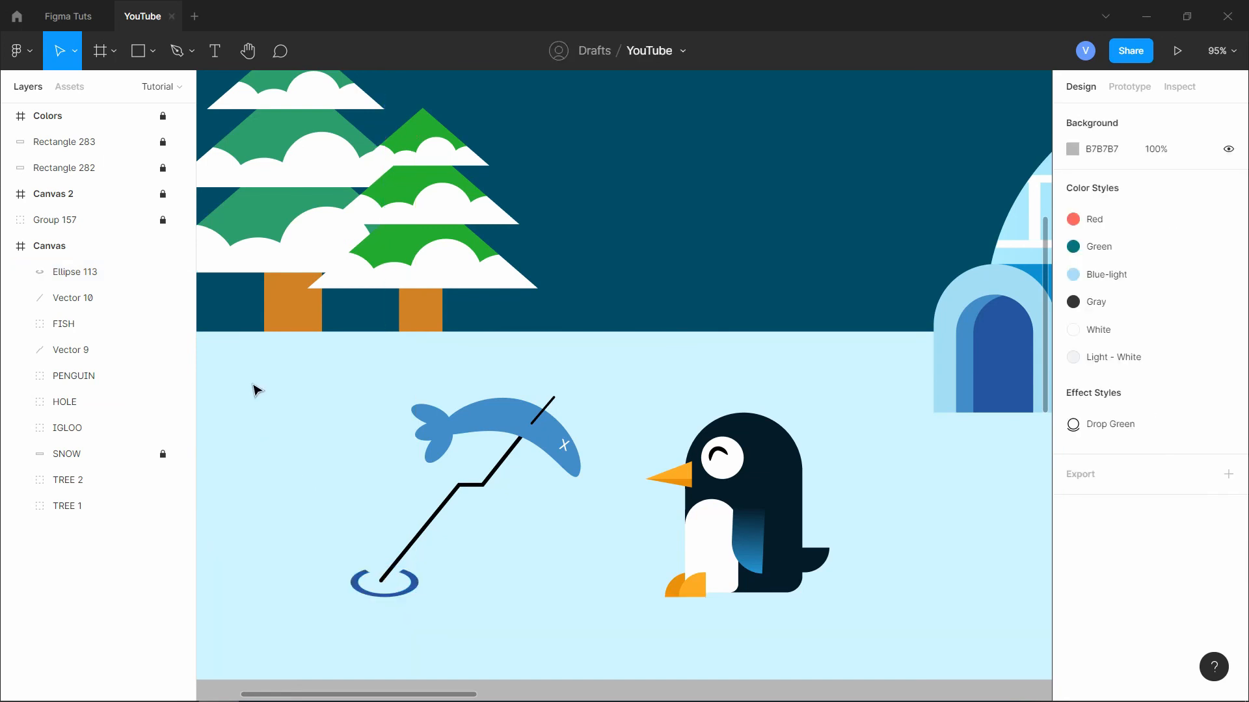
pyautogui.moveTo(294, 362); pyautogui.dragTo(599, 628)
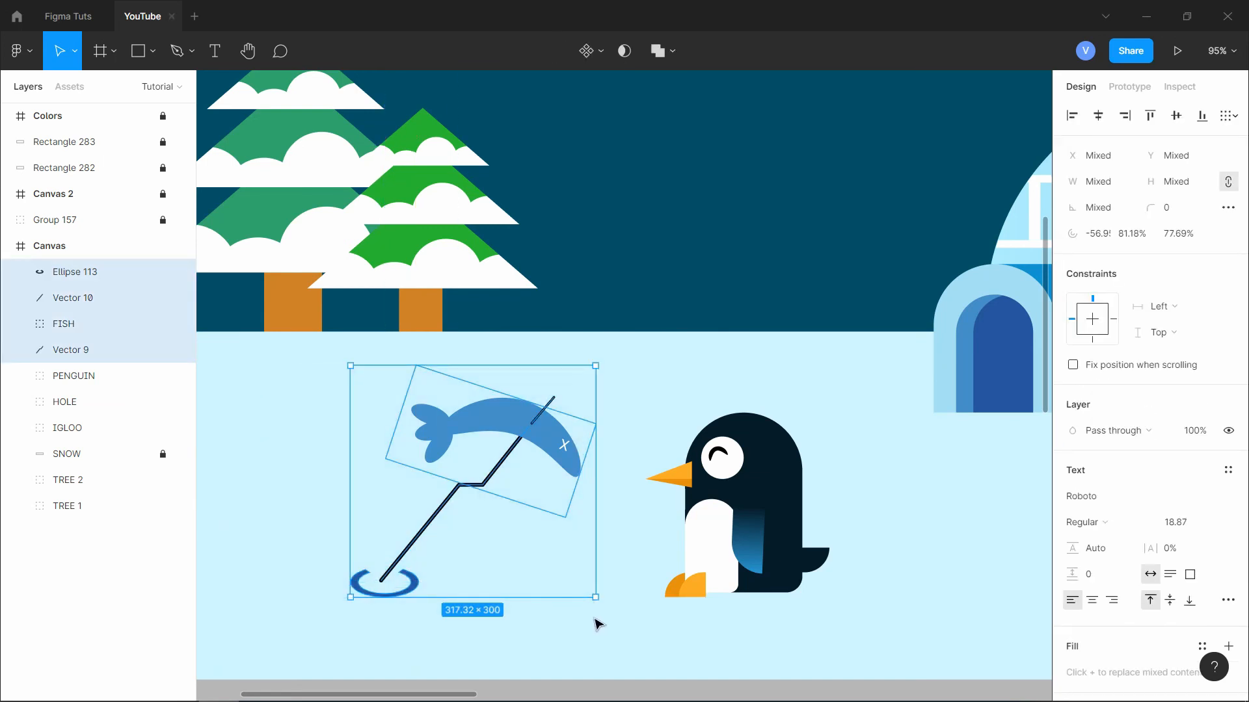
pyautogui.hotkey('ctrl', 'g')
pyautogui.doubleClick(78, 280)
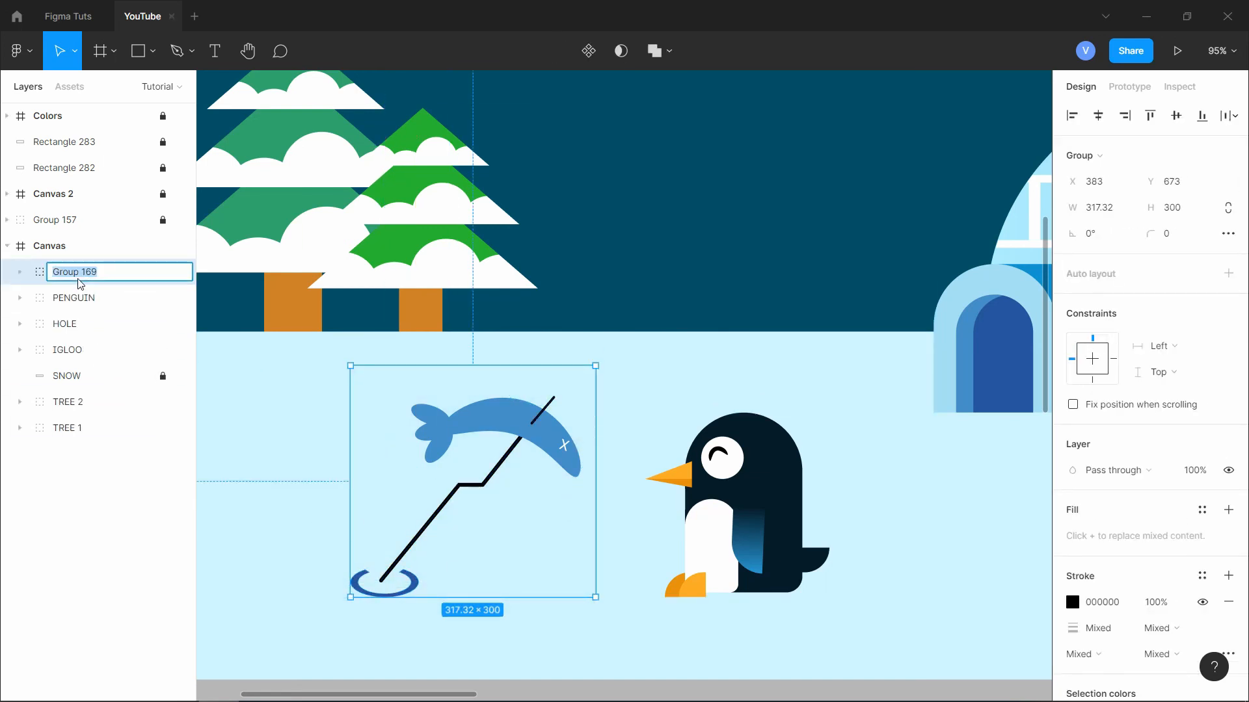
pyautogui.write('FISH')
pyautogui.press('Return')
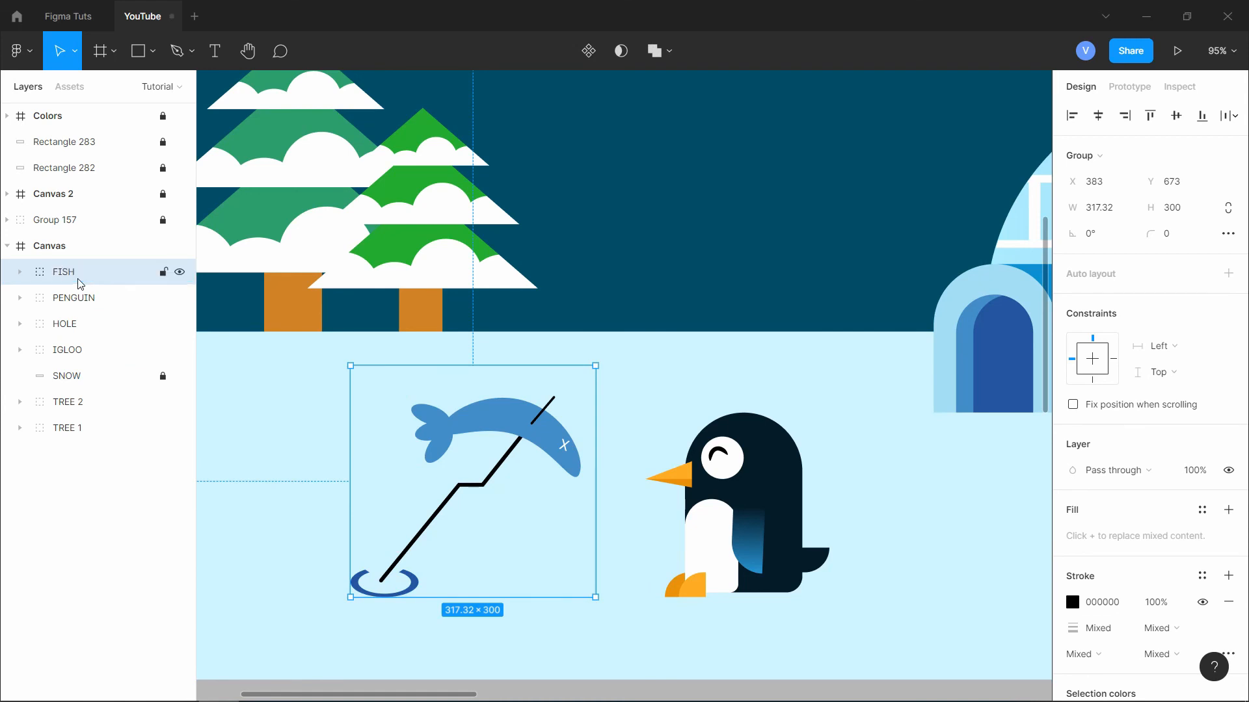
pyautogui.click(630, 499)
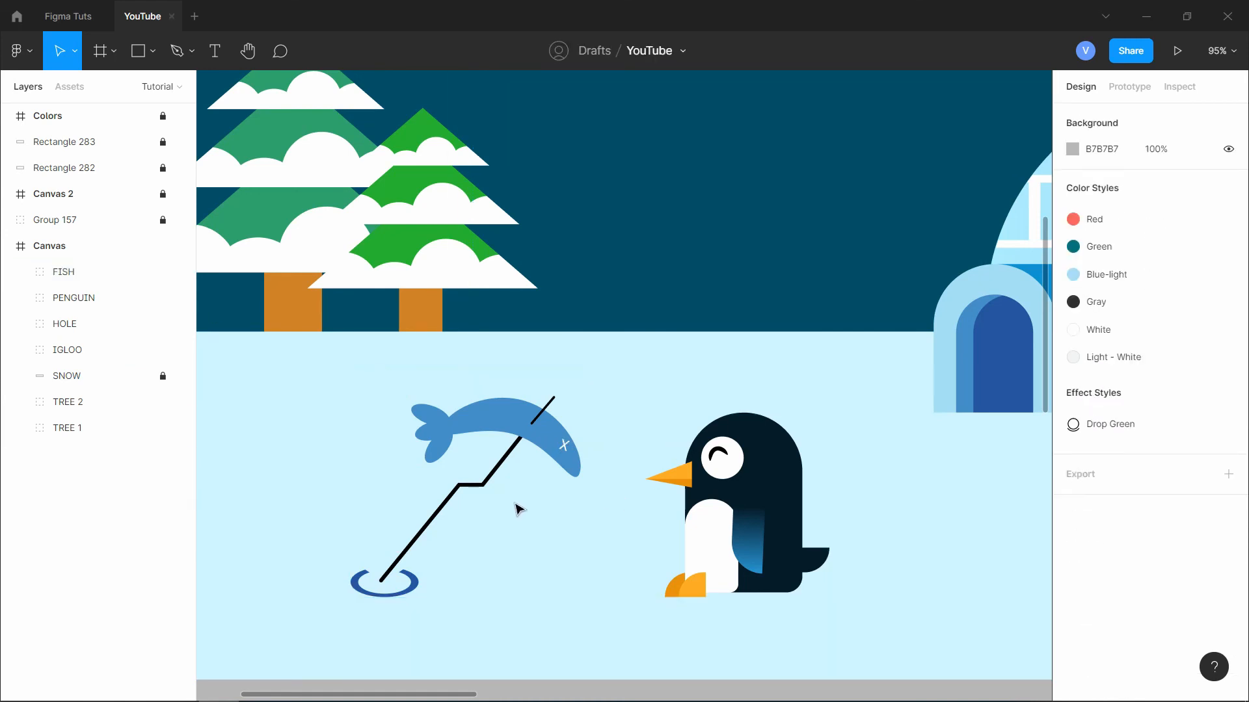
# - Unlock Canvas 2 and bring its campfire group into Canvas, placing it beneath the fish between the harpoon and the penguin
pyautogui.scroll(-5, 577, 572)
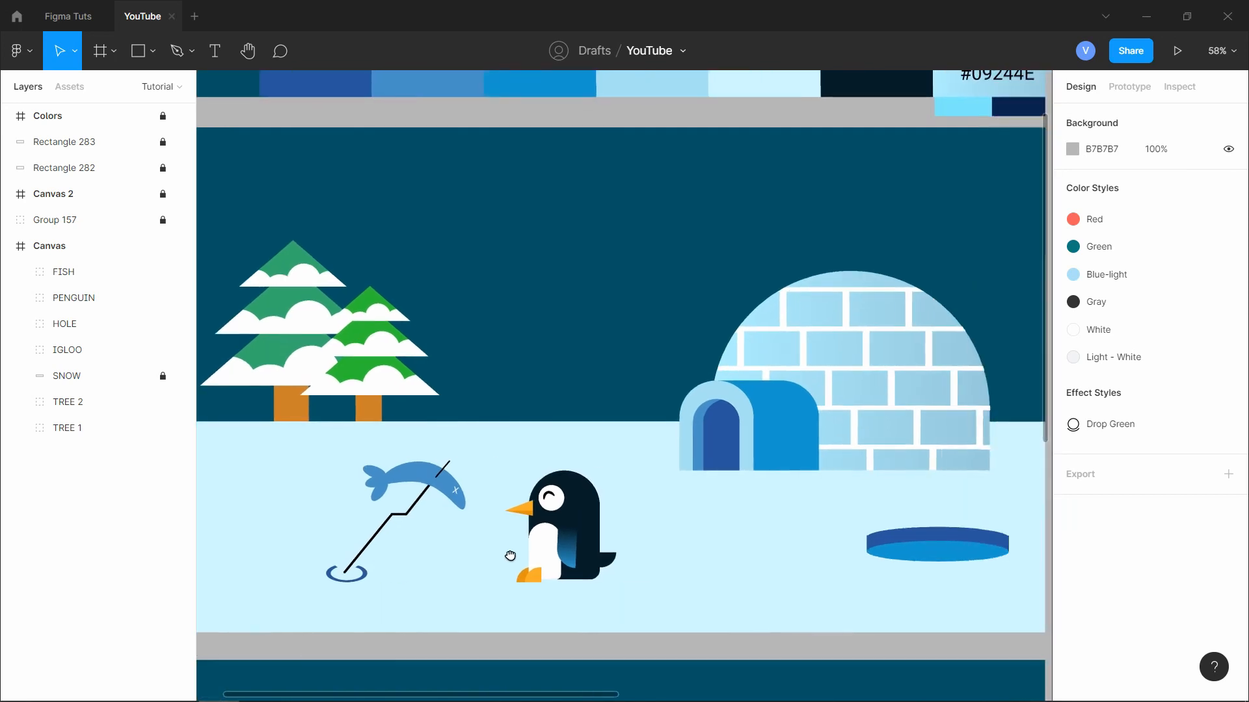
pyautogui.scroll(-5, 514, 561)
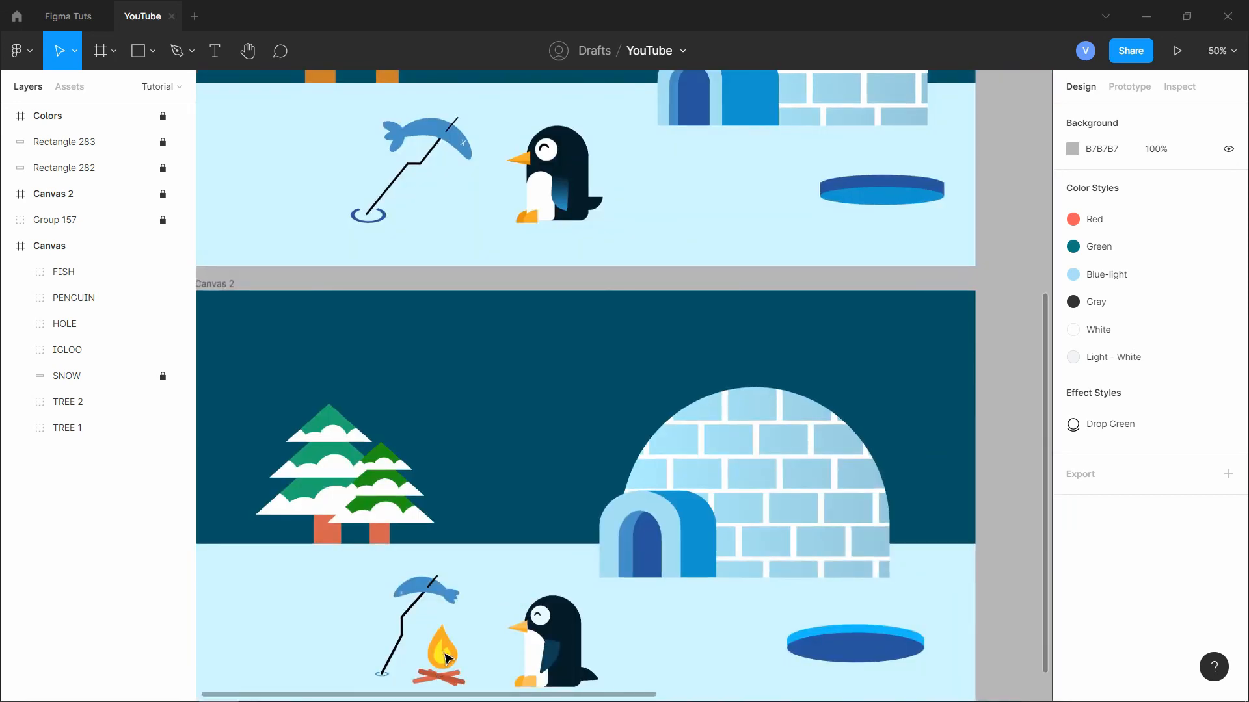
pyautogui.click(162, 194)
pyautogui.moveTo(447, 659); pyautogui.dragTo(482, 202)
pyautogui.scroll(5, 493, 422)
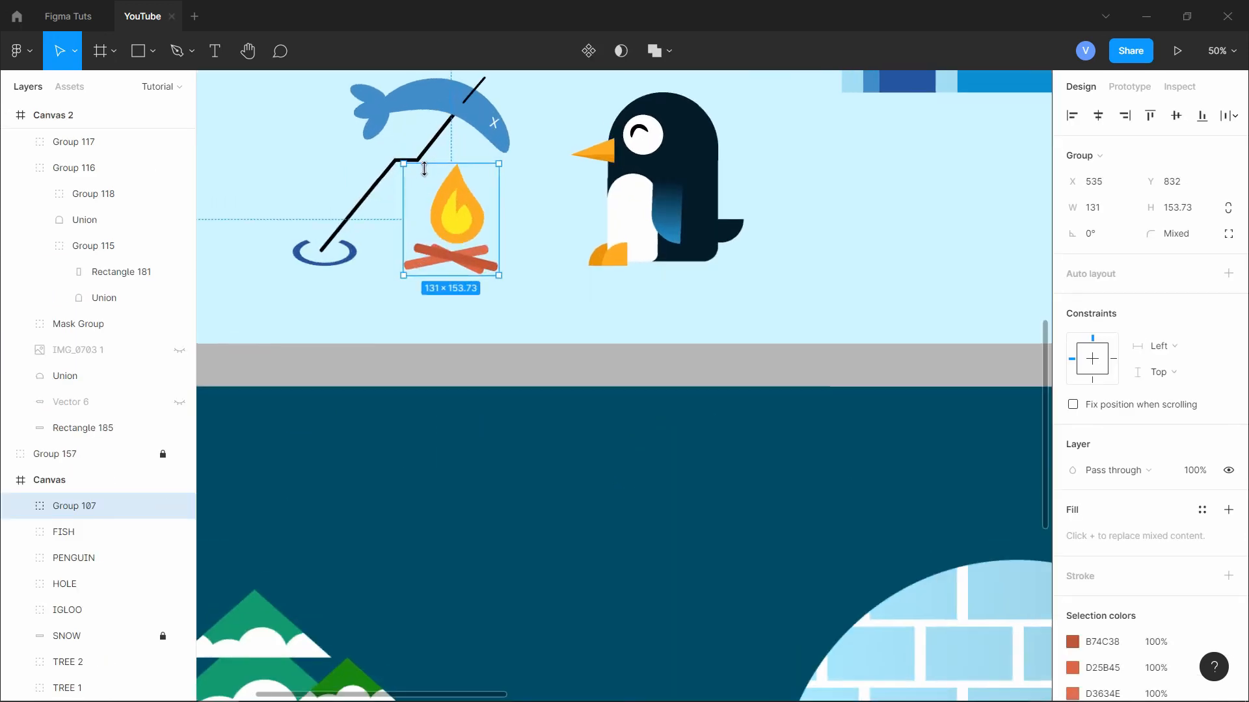
pyautogui.moveTo(493, 421); pyautogui.dragTo(509, 502)
pyautogui.click(381, 463)
pyautogui.doubleClick(408, 463)
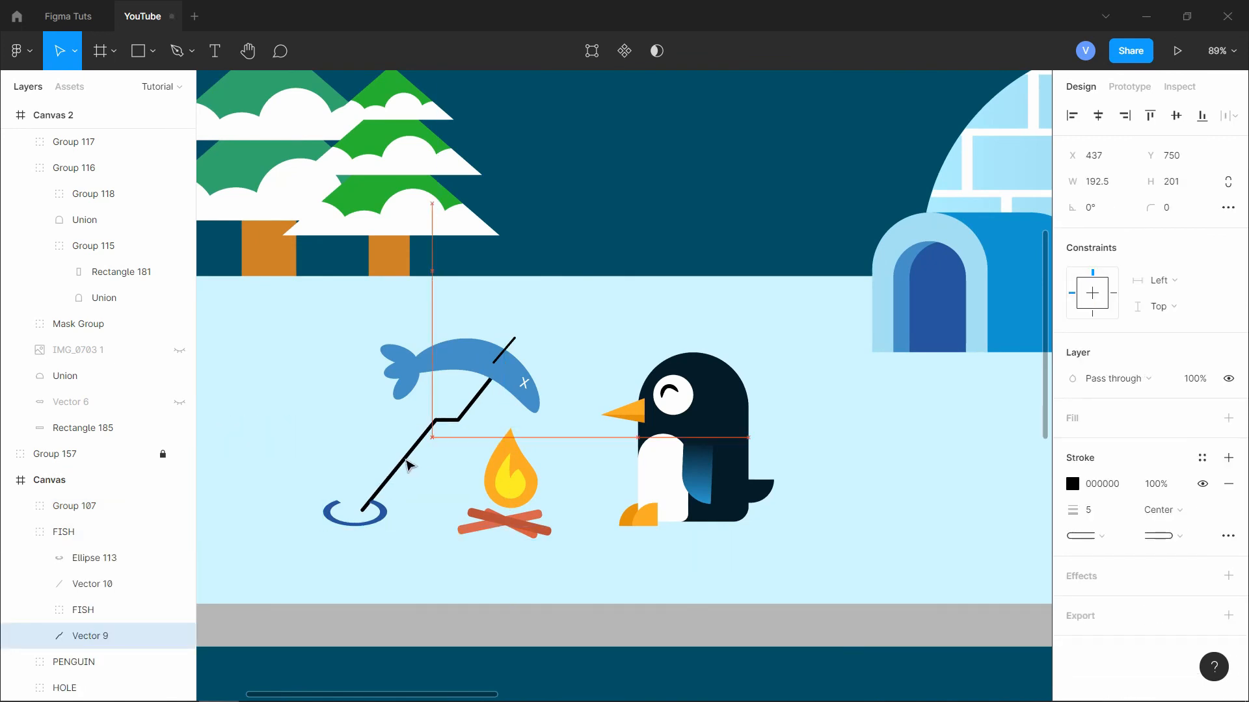
pyautogui.hotkey('ctrl', 'z')
pyautogui.click(409, 553)
# - Scale the FISH group down to 285.59 × 270 and position it at X 424, Y 684 so the fish hangs over the campfire
pyautogui.click(371, 488)
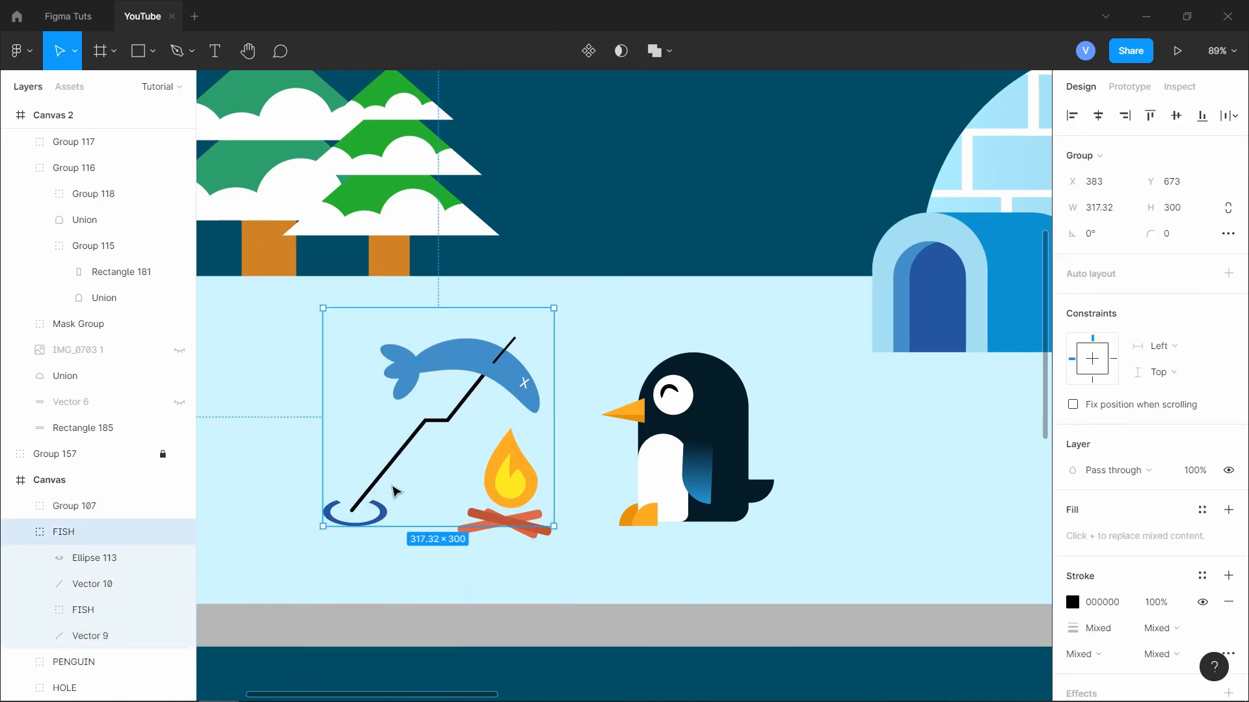
pyautogui.moveTo(374, 498); pyautogui.dragTo(386, 505)
pyautogui.moveTo(565, 313); pyautogui.dragTo(543, 337)
pyautogui.moveTo(493, 398); pyautogui.dragTo(511, 378)
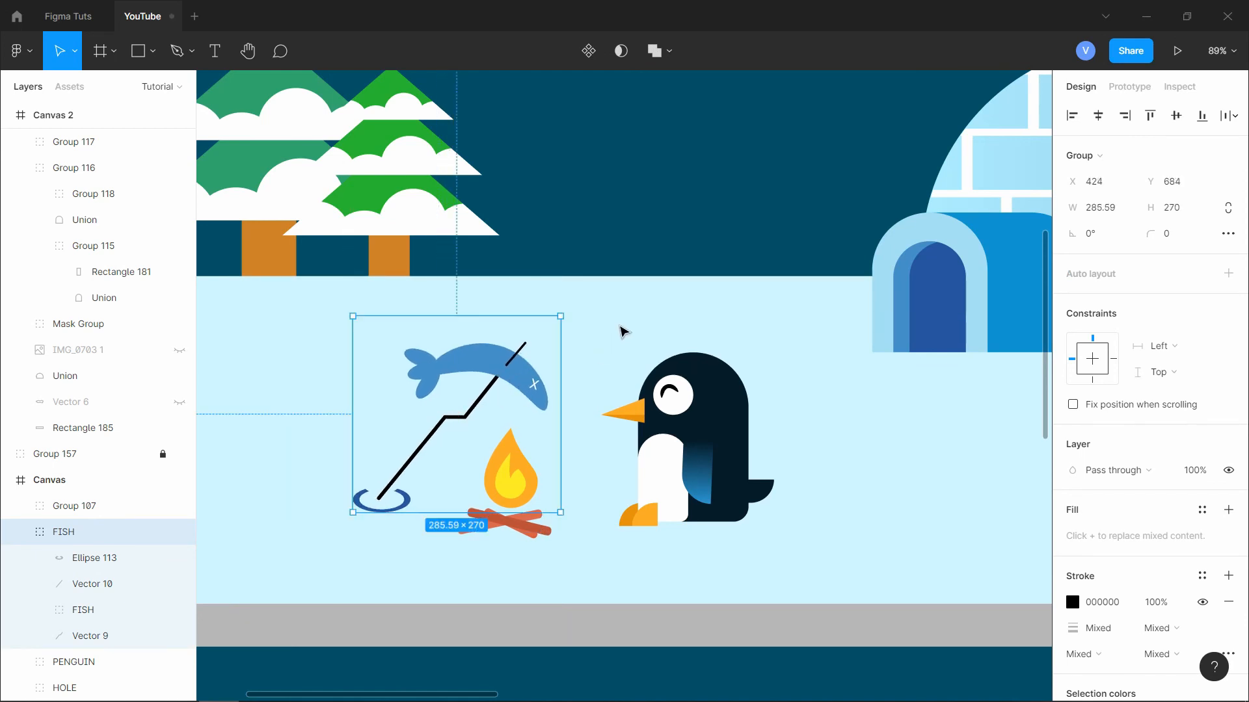
pyautogui.click(620, 328)
pyautogui.scroll(-6, 504, 463)
pyautogui.scroll(1, 530, 396)
pyautogui.scroll(2, 546, 393)
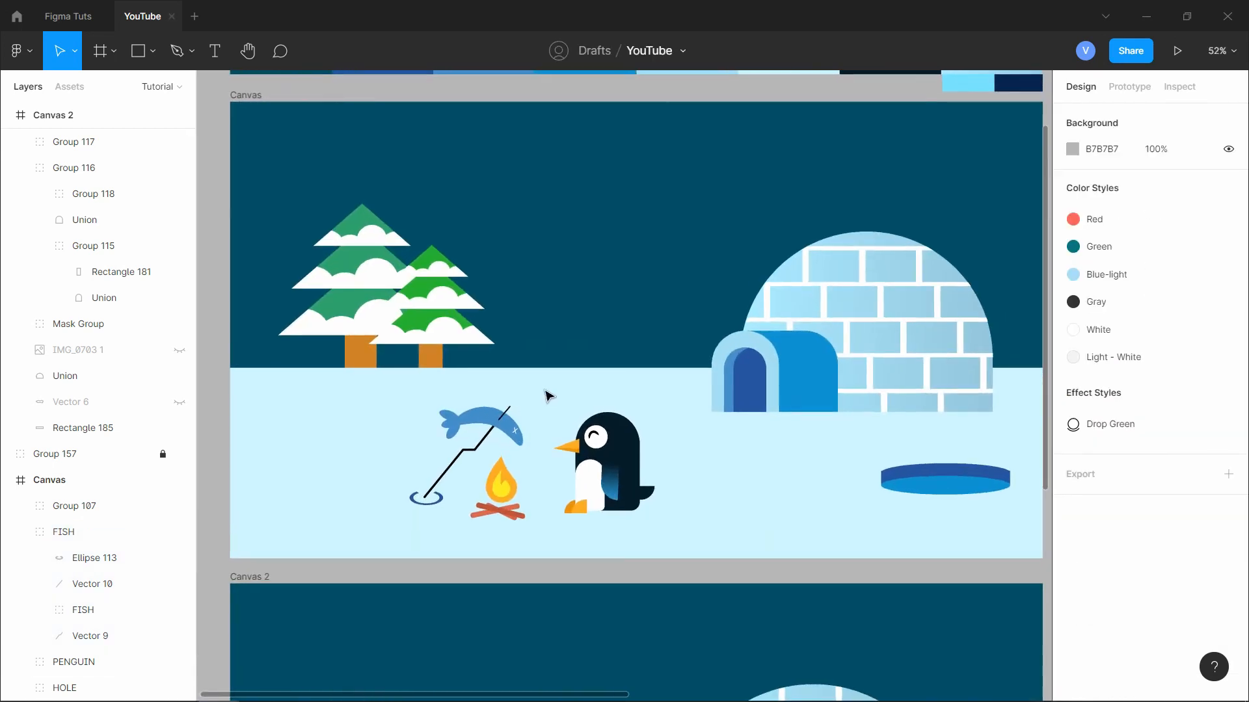
pyautogui.moveTo(611, 366); pyautogui.dragTo(597, 403)
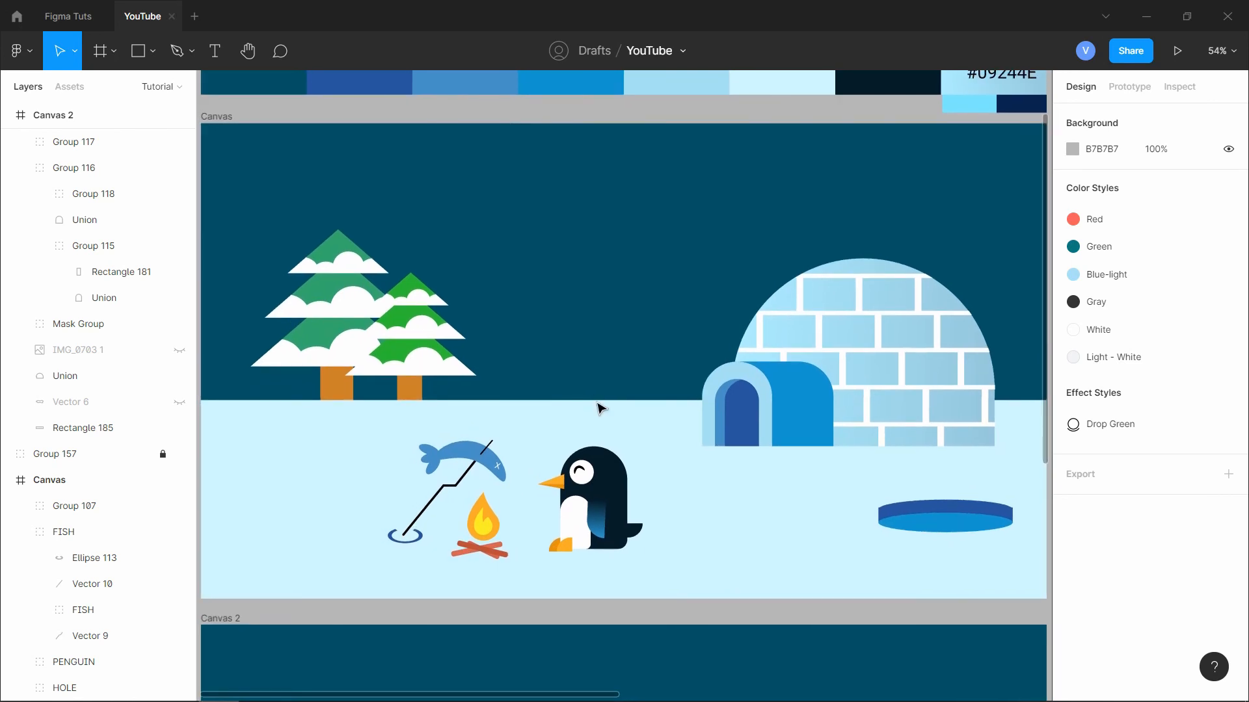